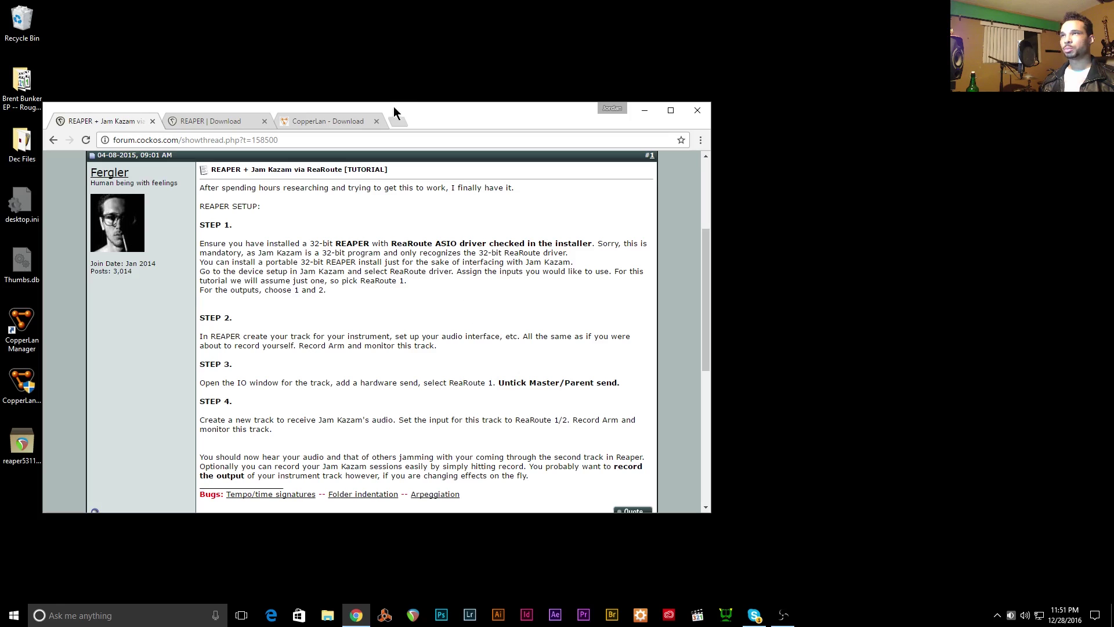
- View the Windows download options on the REAPER download page
left_click(210, 121)
left_click_drag(284, 113, 369, 75)
scroll(441, 375, "down", 3)
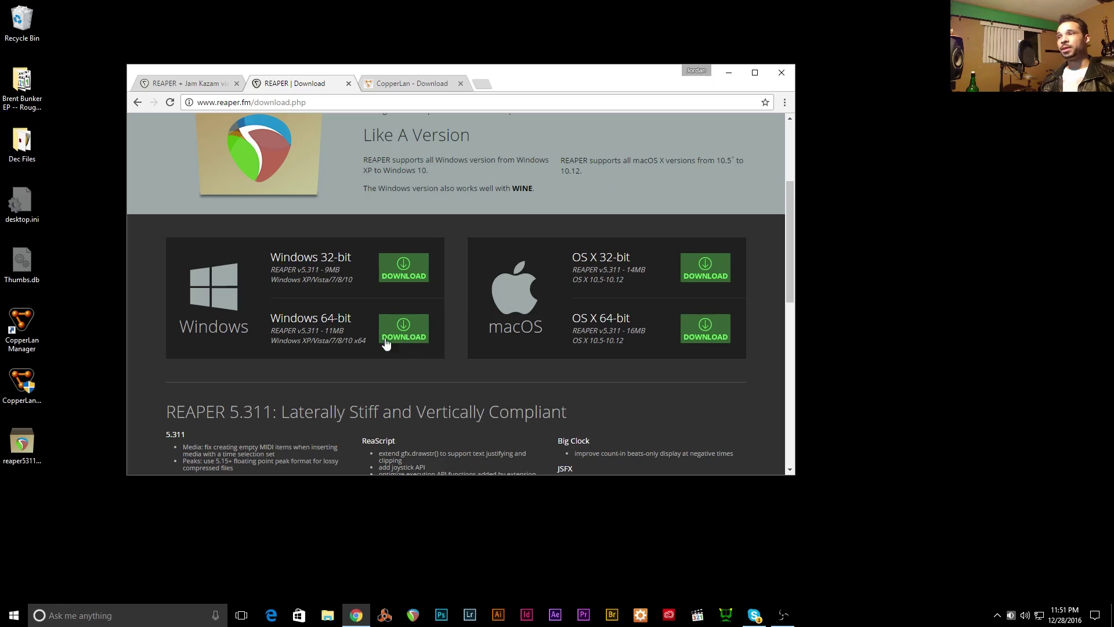
- Run the REAPER v5.311 (x64) installer up to component selection, check the ReaRoute ASIO driver option, and quit the setup
left_click(26, 444)
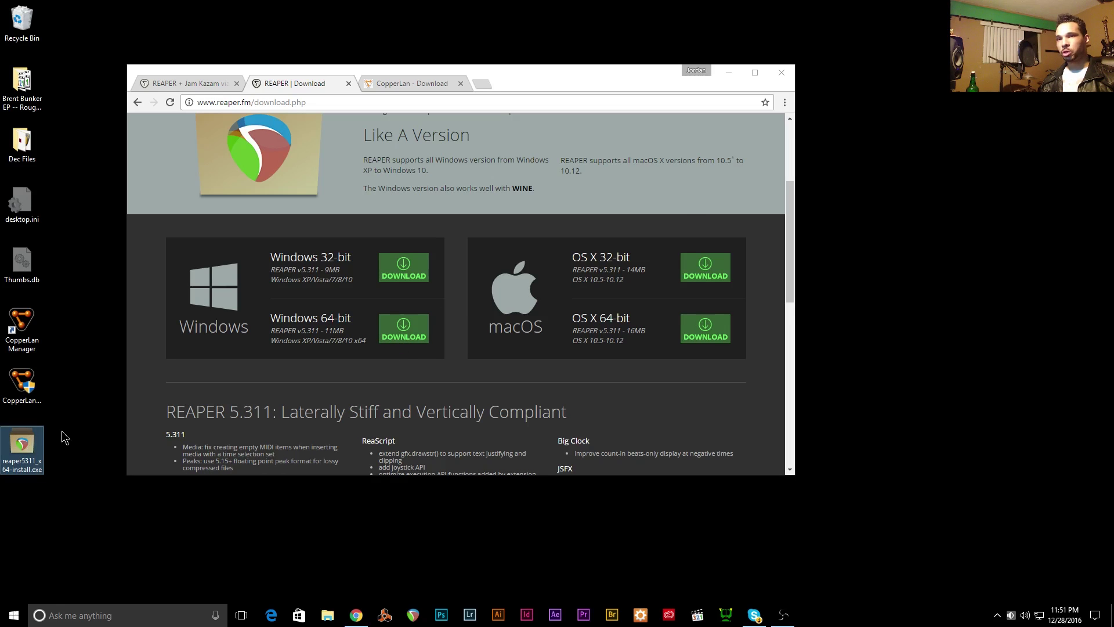
double_click(32, 444)
left_click(592, 319)
left_click(620, 400)
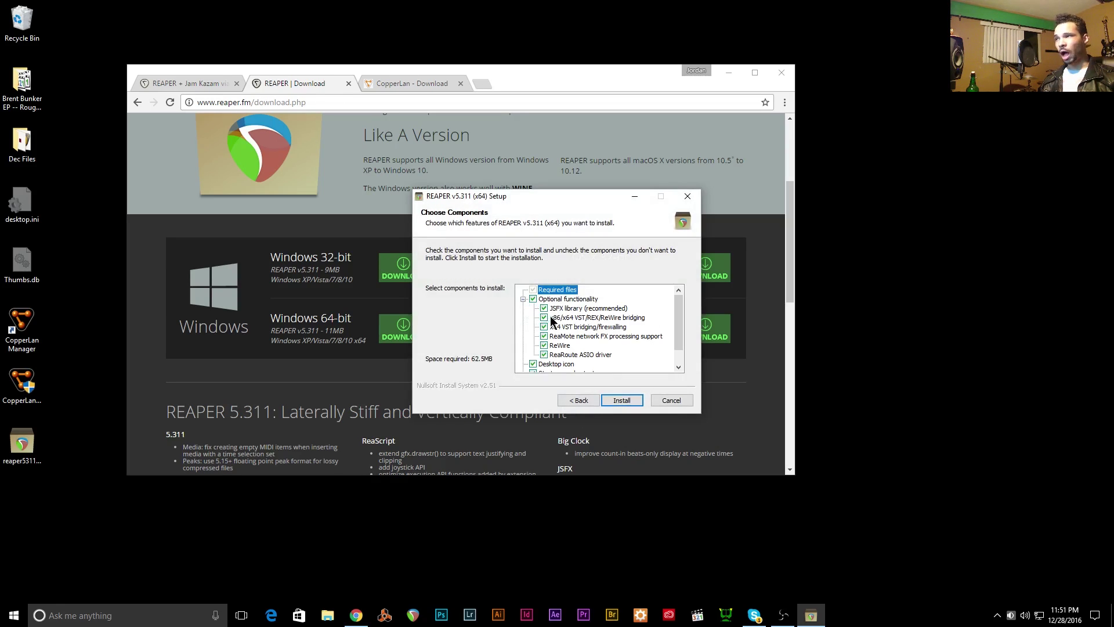
left_click(544, 355)
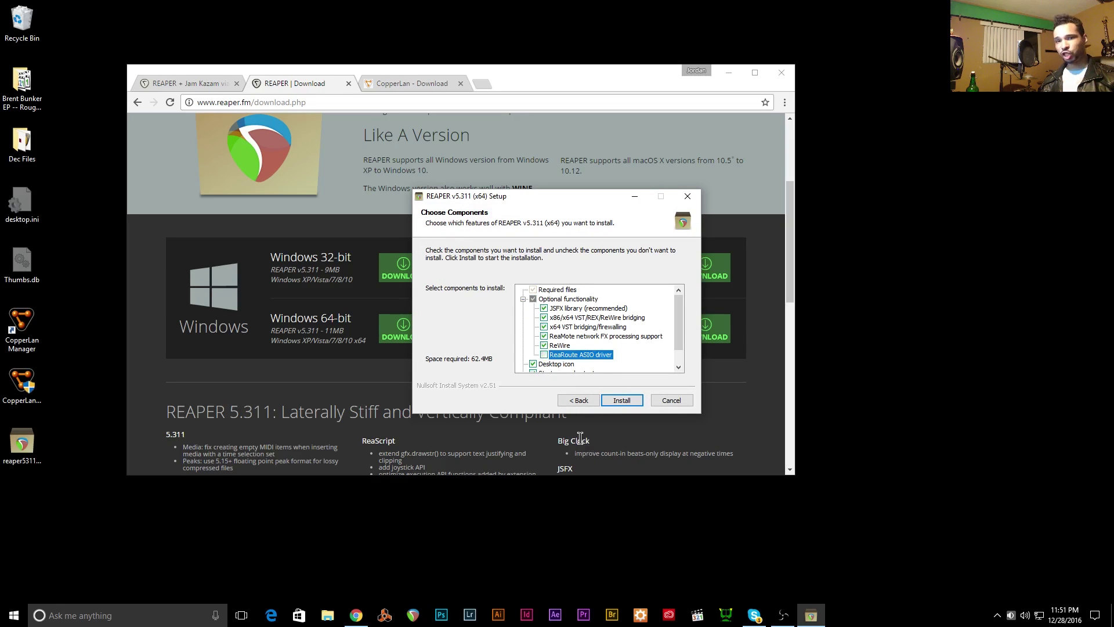
left_click(545, 354)
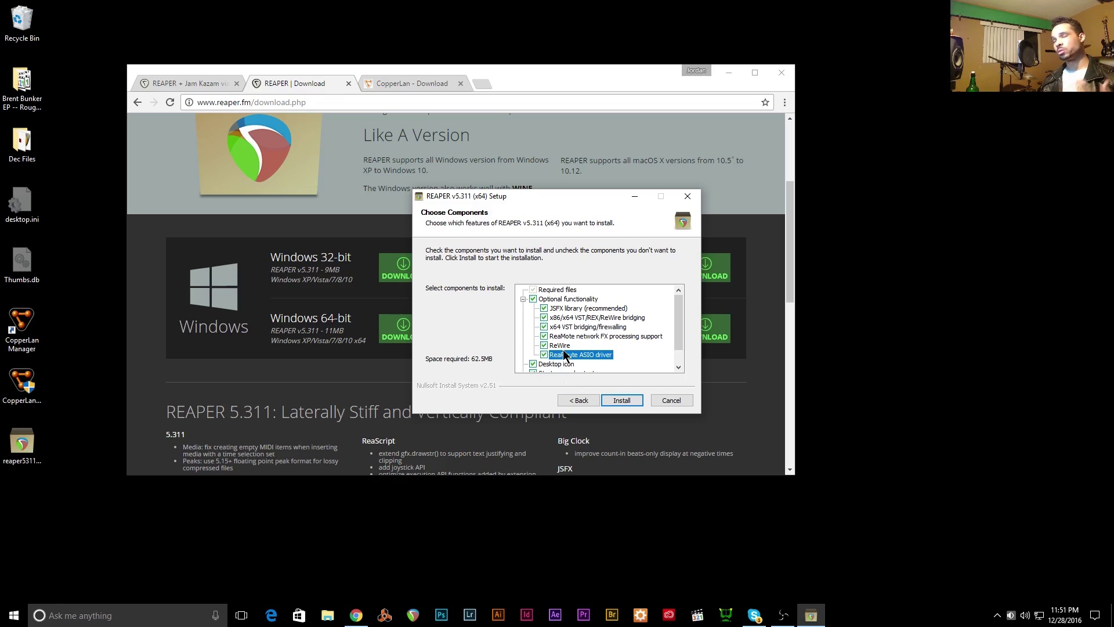
left_click(672, 400)
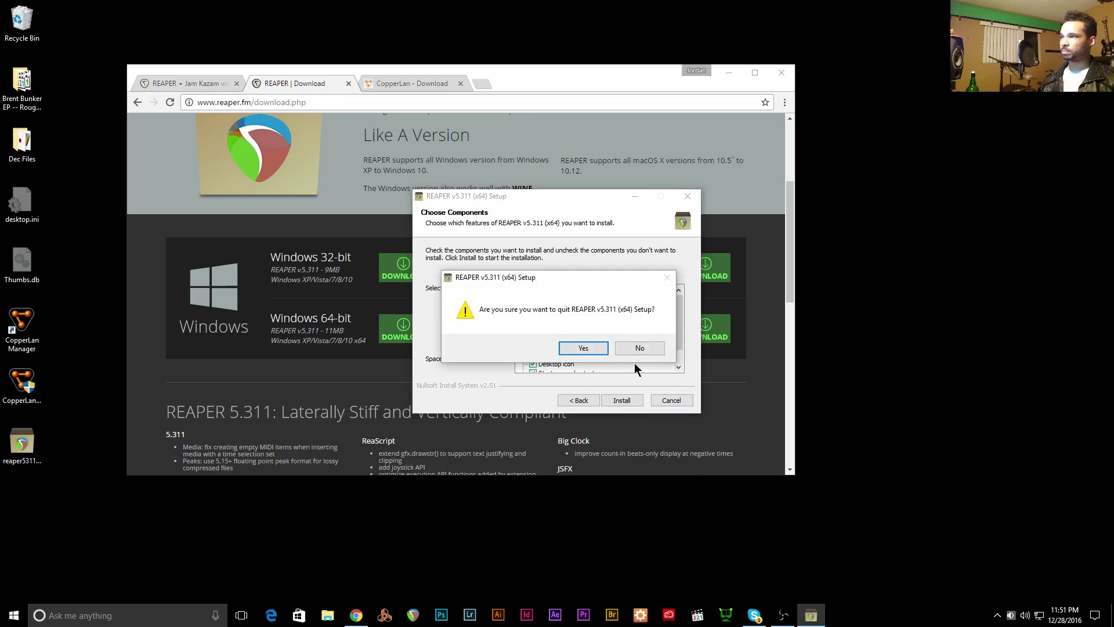
key("Return")
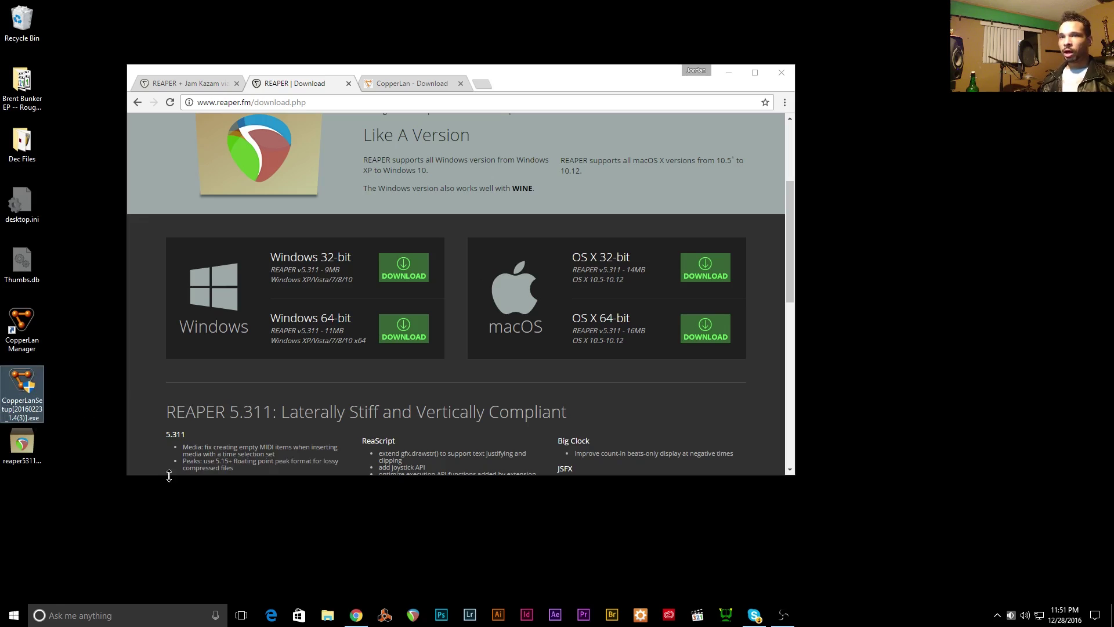
- View the CopperLan download page and minimize the browser
left_click(406, 83)
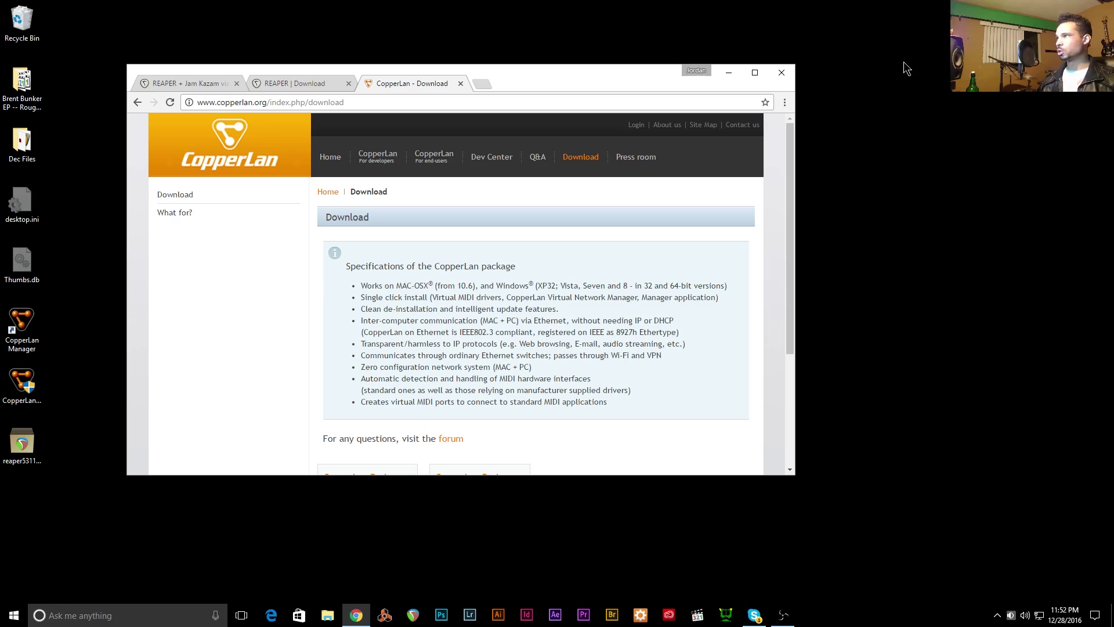
left_click(729, 73)
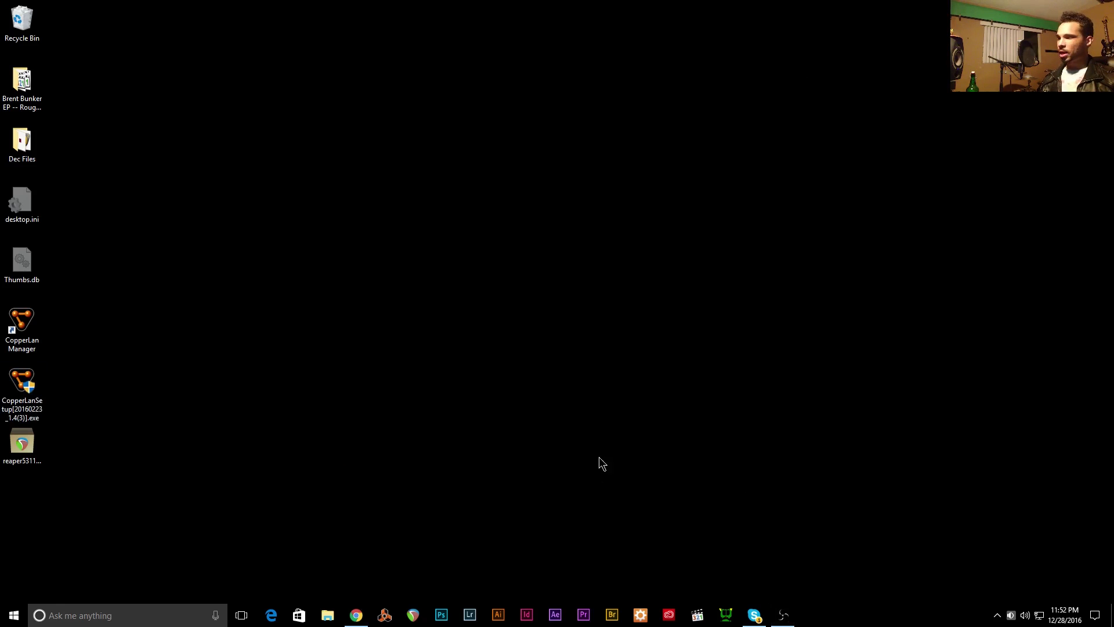
- Launch CopperLan Manager and expand the connection options of the VMidi 1 port under the MIDI device
double_click(21, 320)
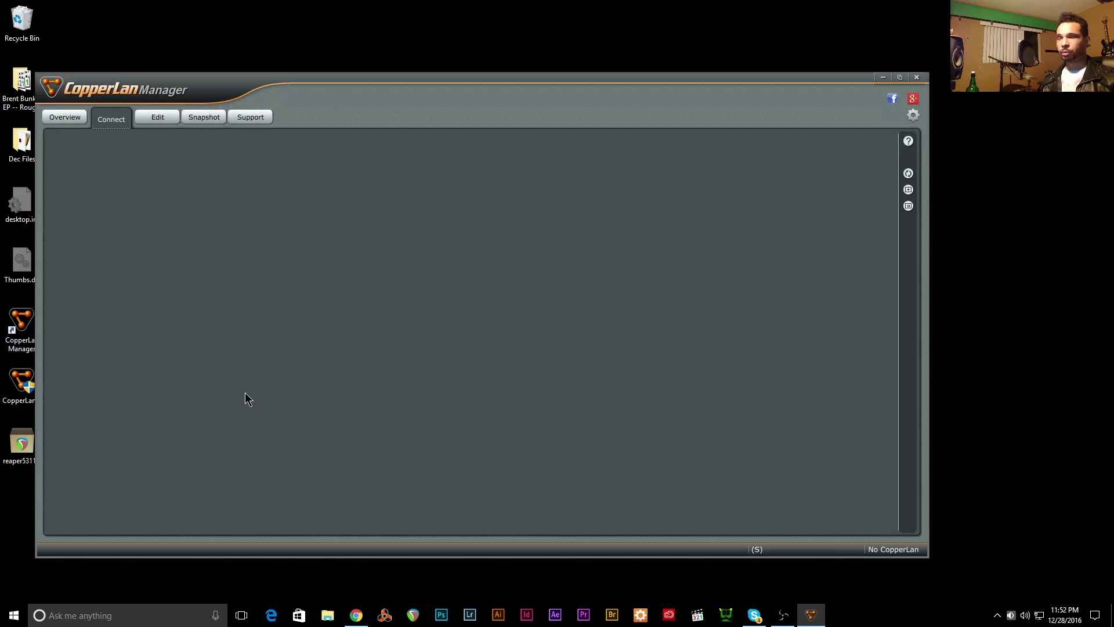
left_click(281, 416)
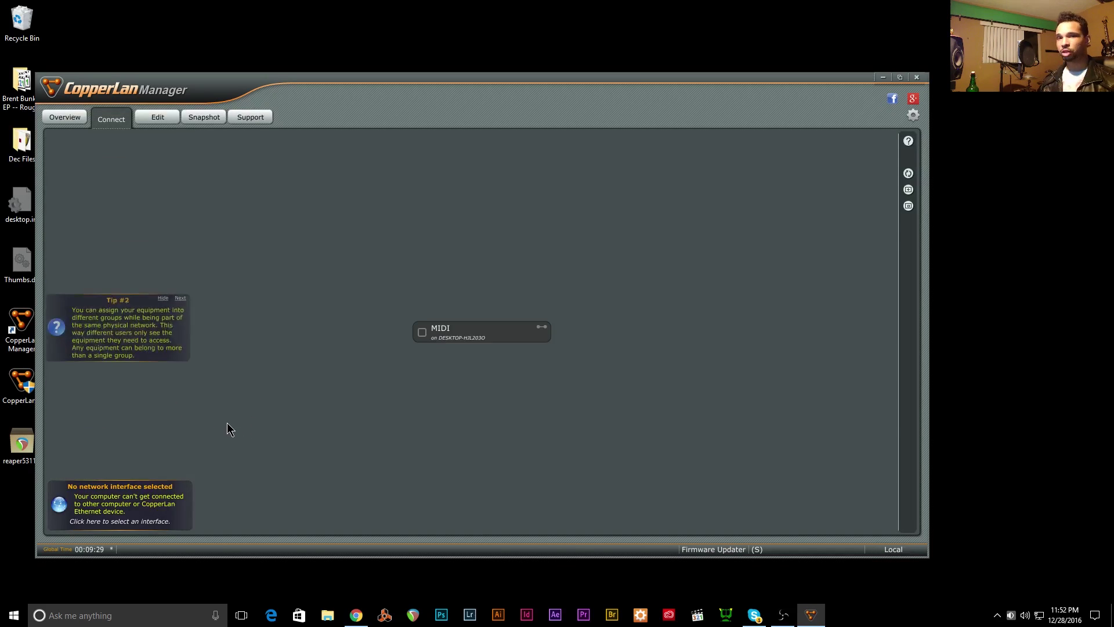
left_click(464, 336)
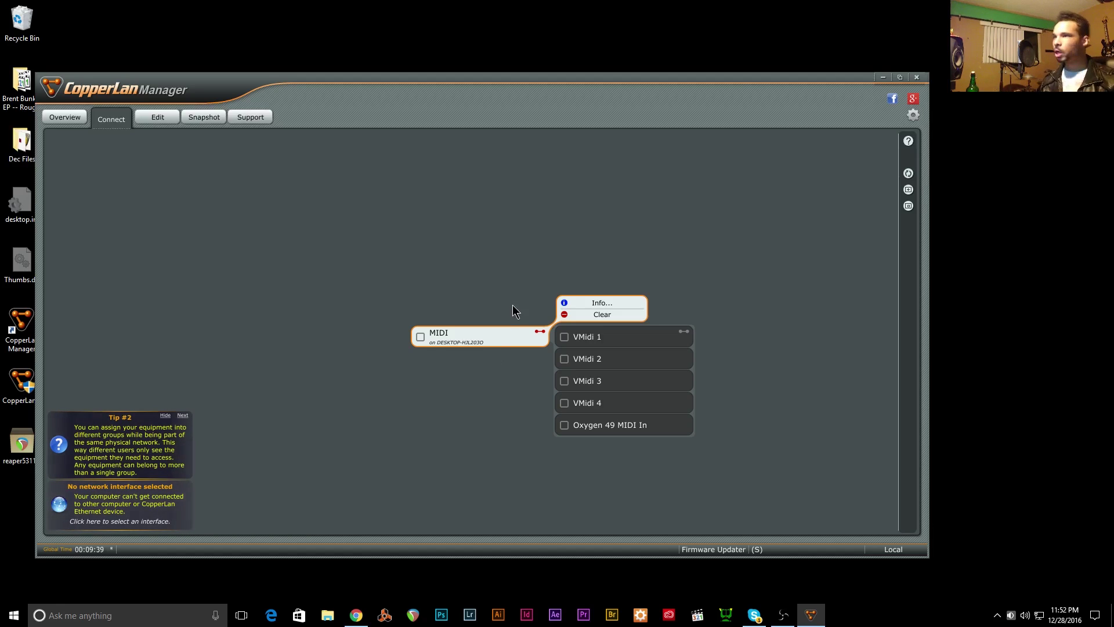
left_click(494, 326)
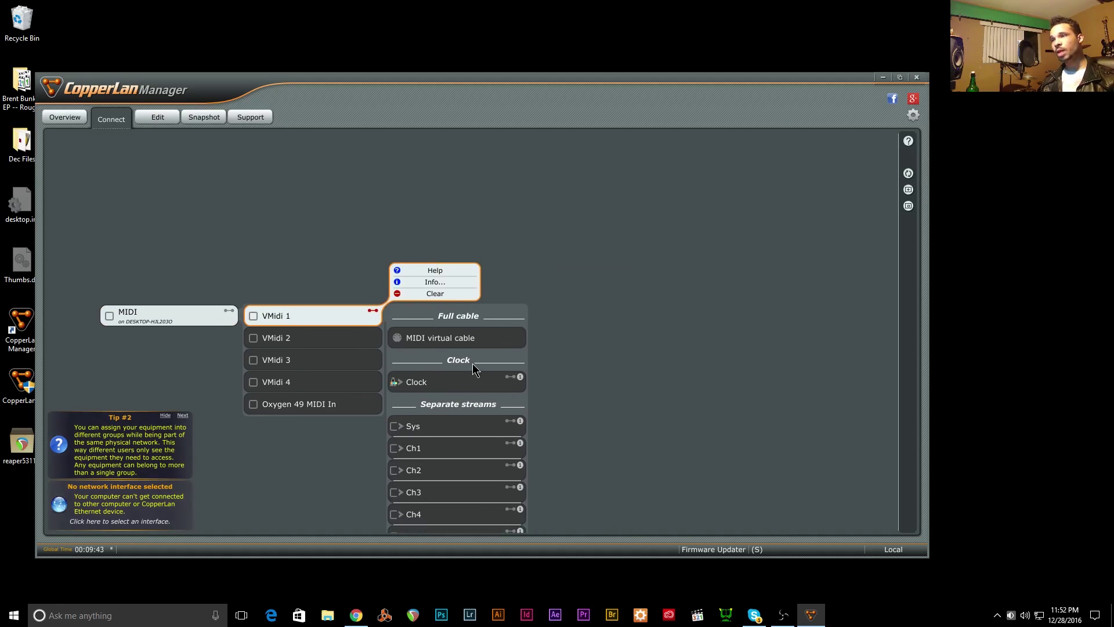
scroll(621, 359, "down", 1)
scroll(621, 358, "down", 1)
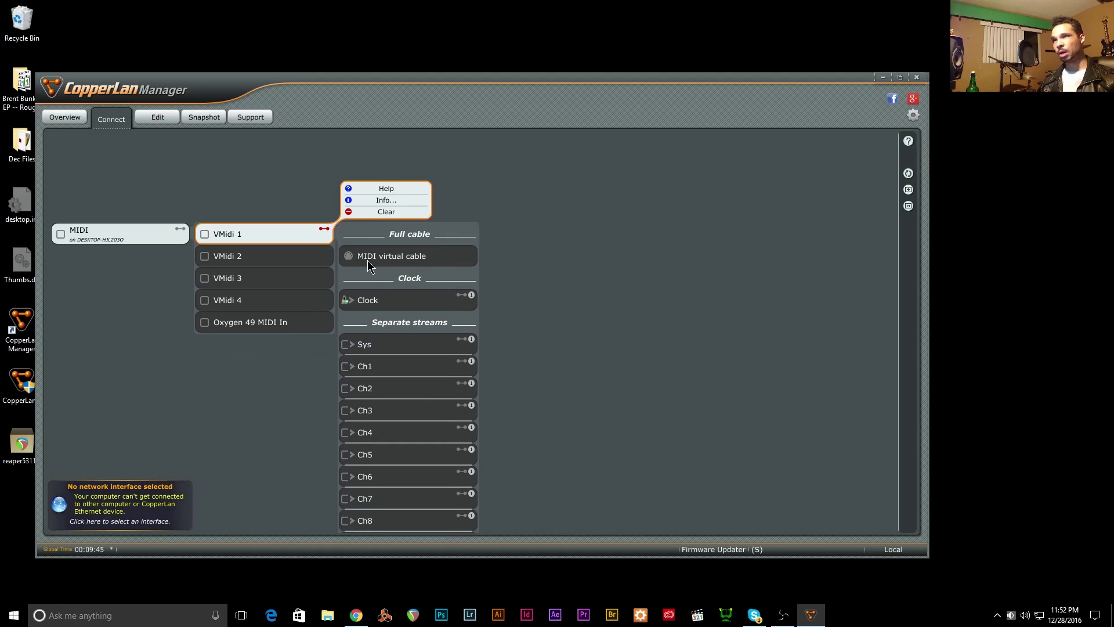
- Remove the existing MIDI/VMidi 2 connection from VMidi 1's MIDI virtual cable
left_click(370, 262)
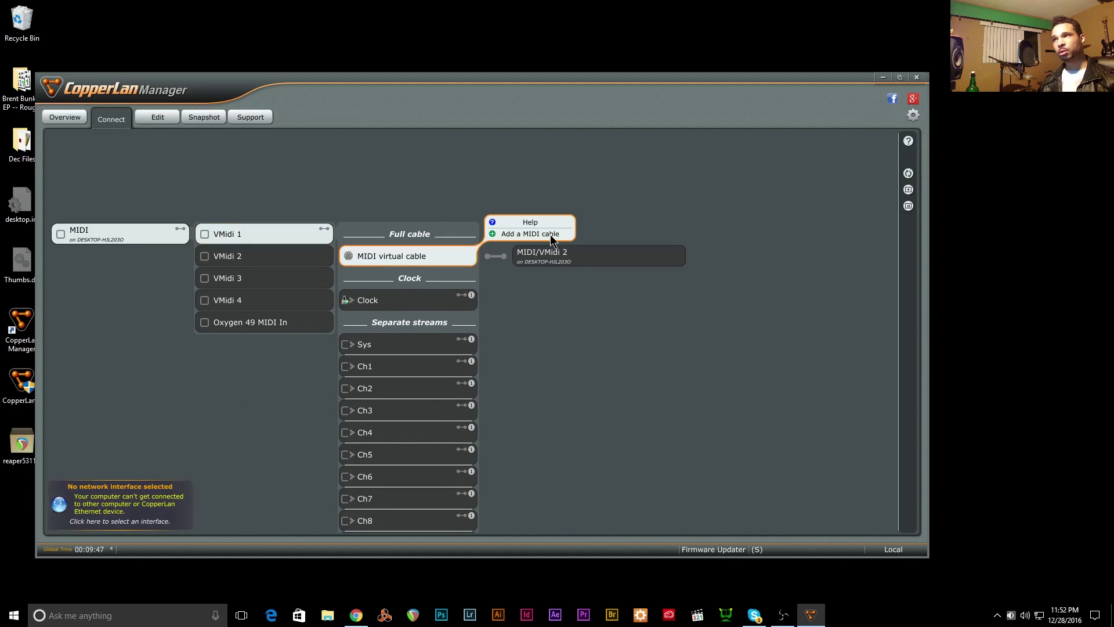
left_click(557, 266)
left_click(716, 235)
- Add a MIDI cable connecting VMidi 1 to VMidi 2
left_click(398, 253)
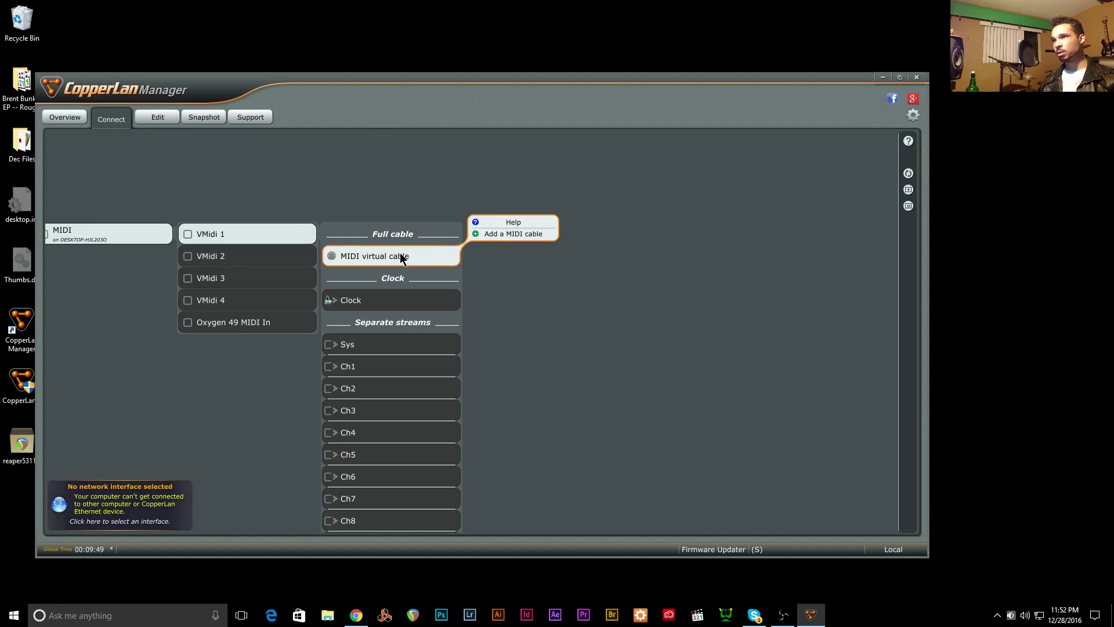
left_click(513, 235)
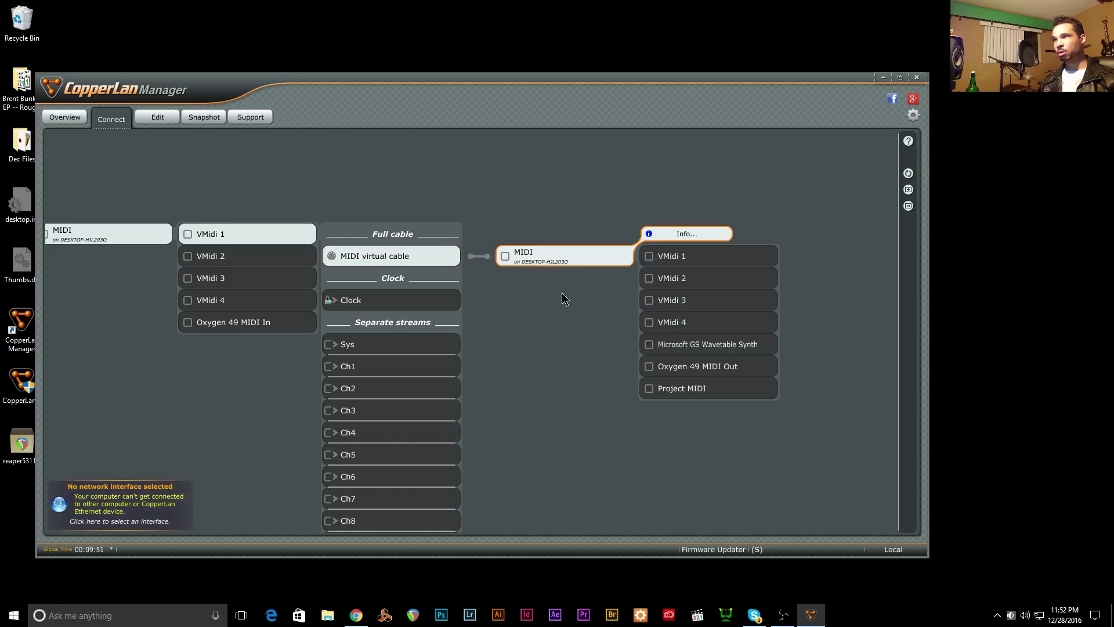
left_click(516, 274)
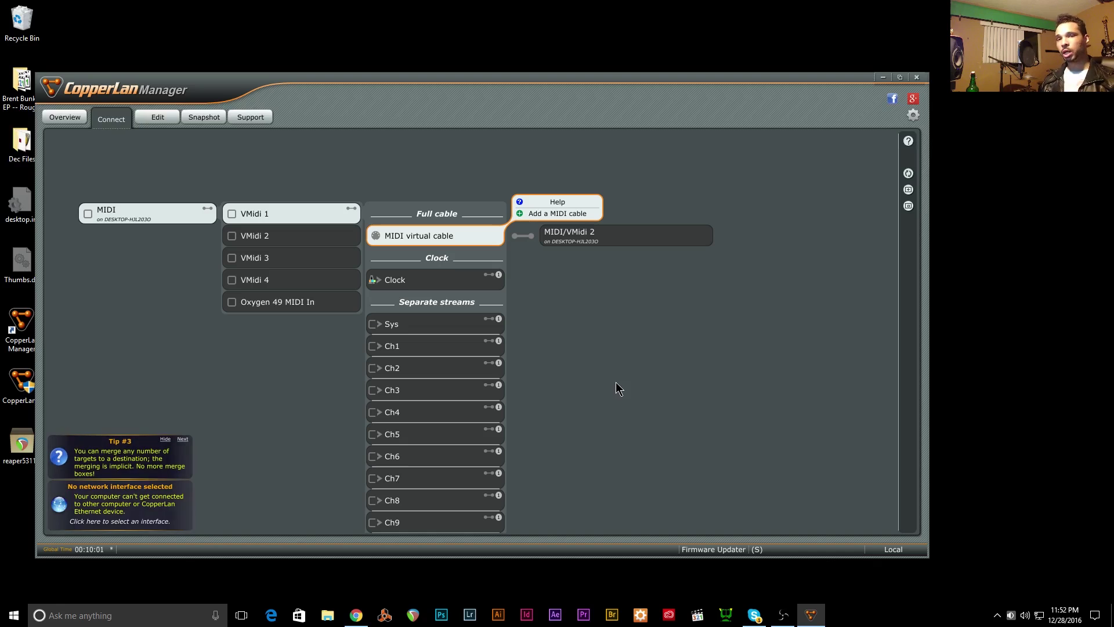
- Switch to Reason and set its audio card driver to ASIO ReaRoute ASIO (x64) with a 48,000 sample rate
left_click(885, 77)
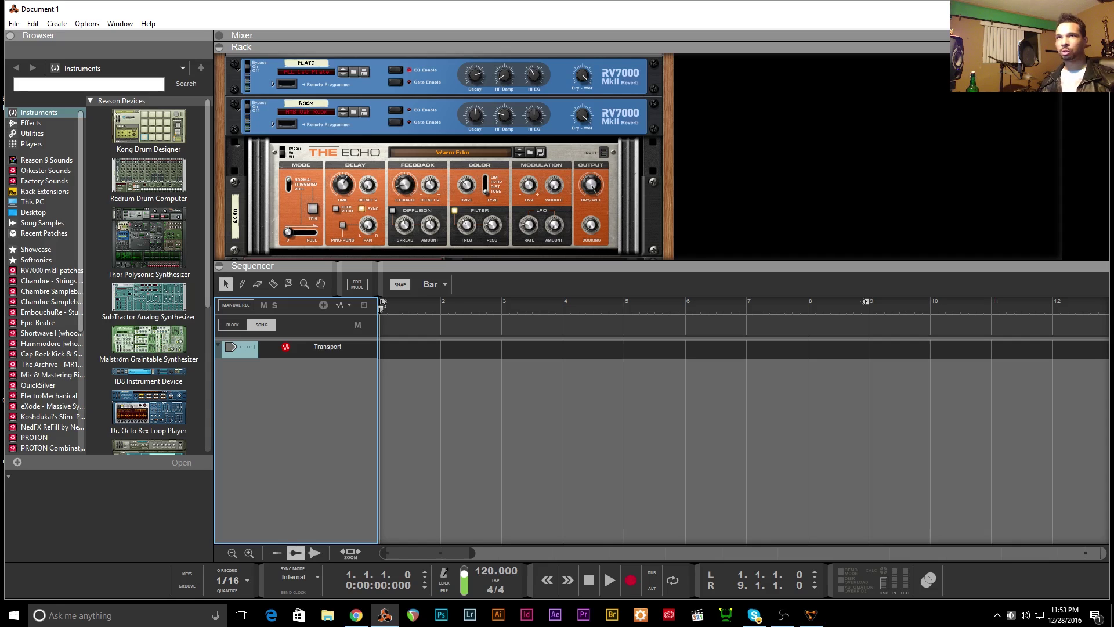
left_click(57, 24)
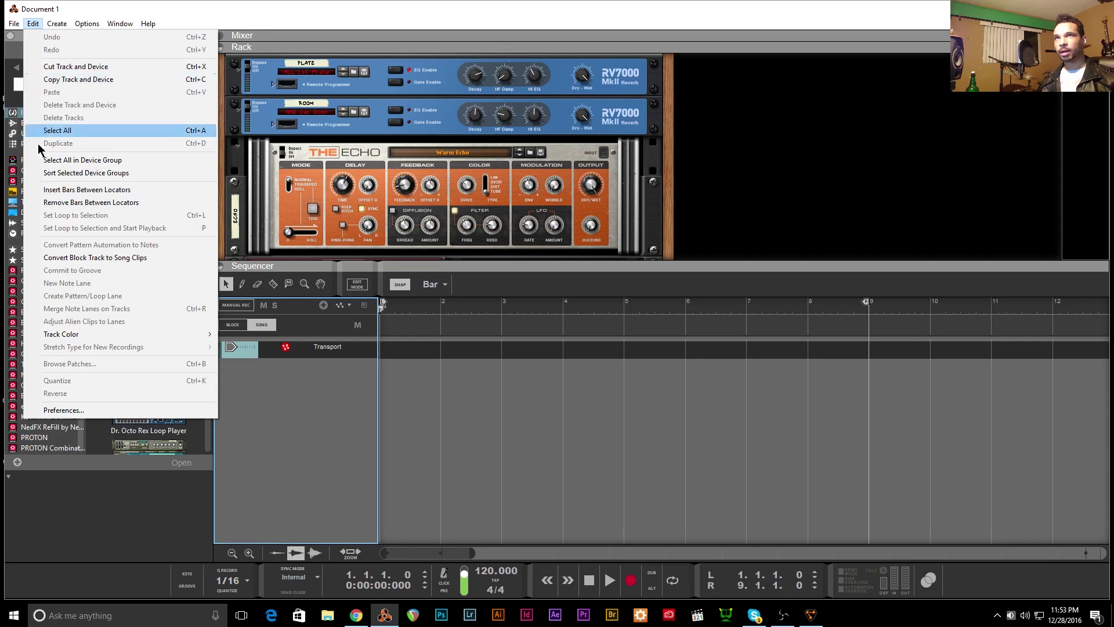
left_click(64, 409)
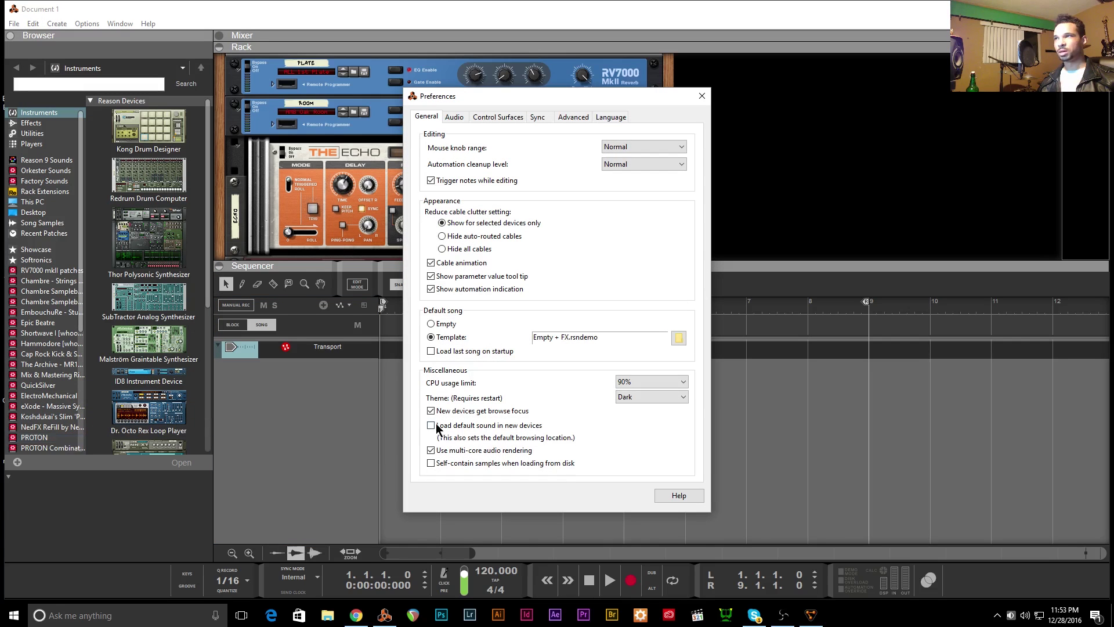
left_click(465, 113)
double_click(541, 178)
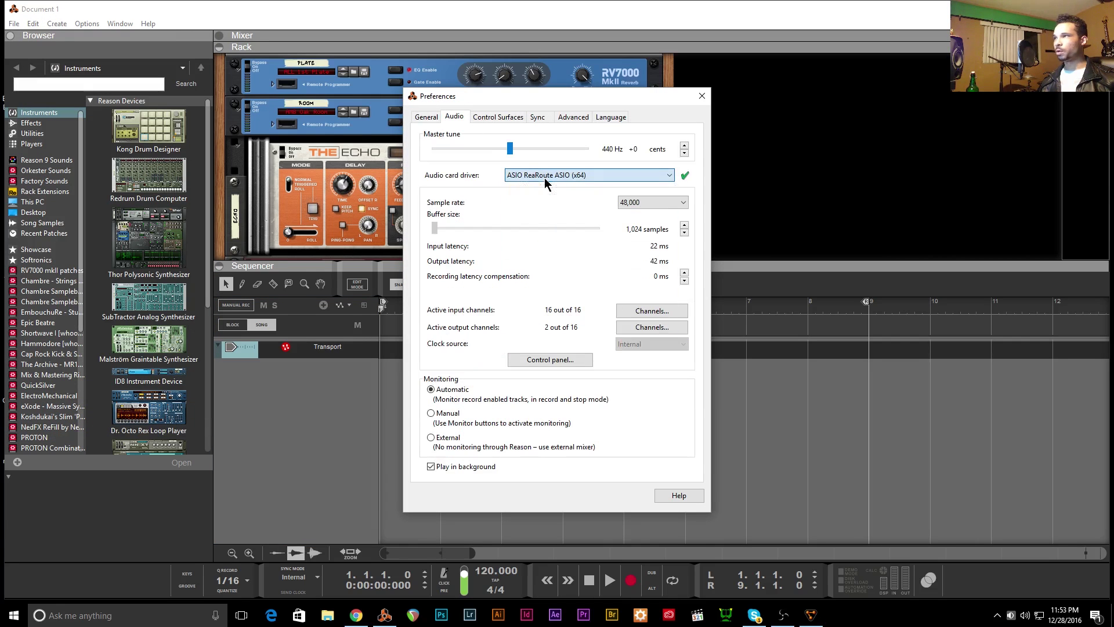
left_click(631, 203)
left_click(638, 218)
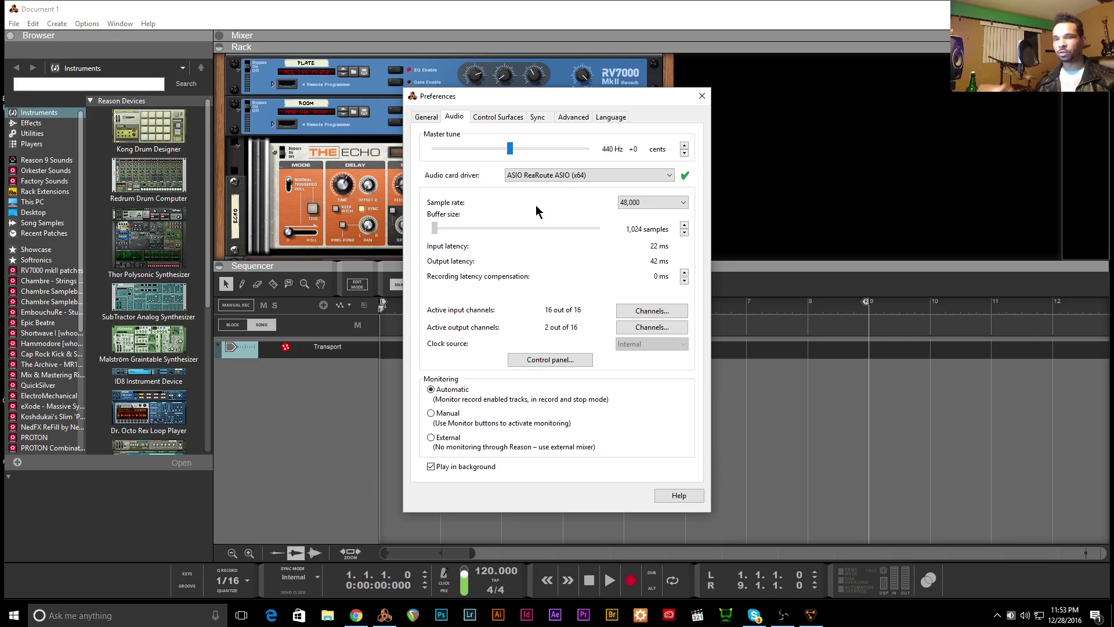
- Inspect the In Port and Out Port settings of the M-Audio Oxygen 49 control surface and cancel without changes
left_click(484, 118)
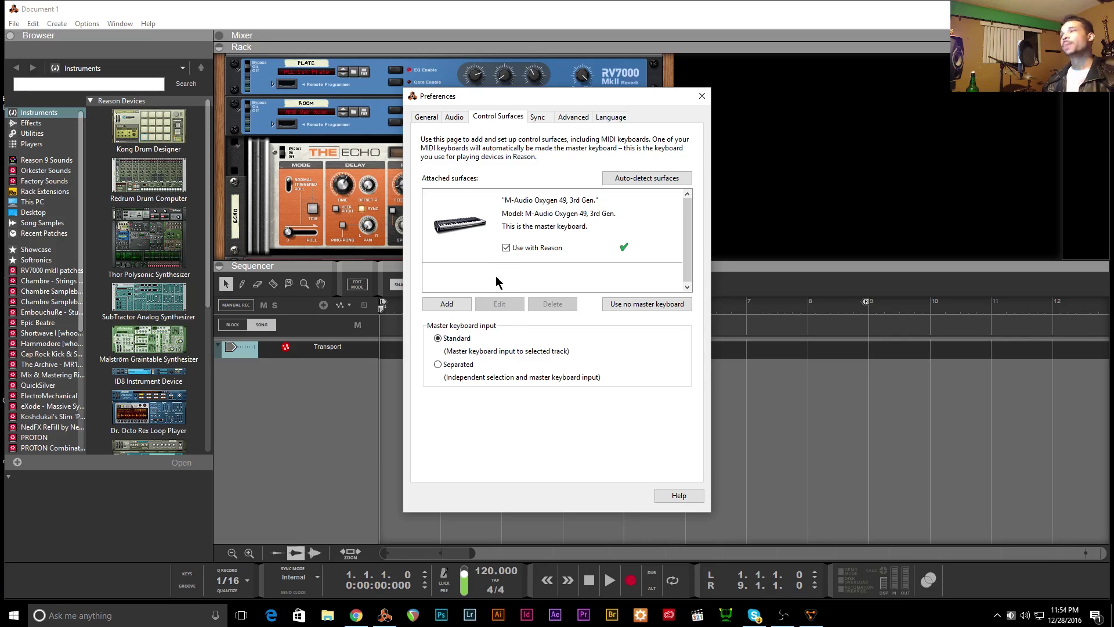
left_click(519, 231)
double_click(519, 231)
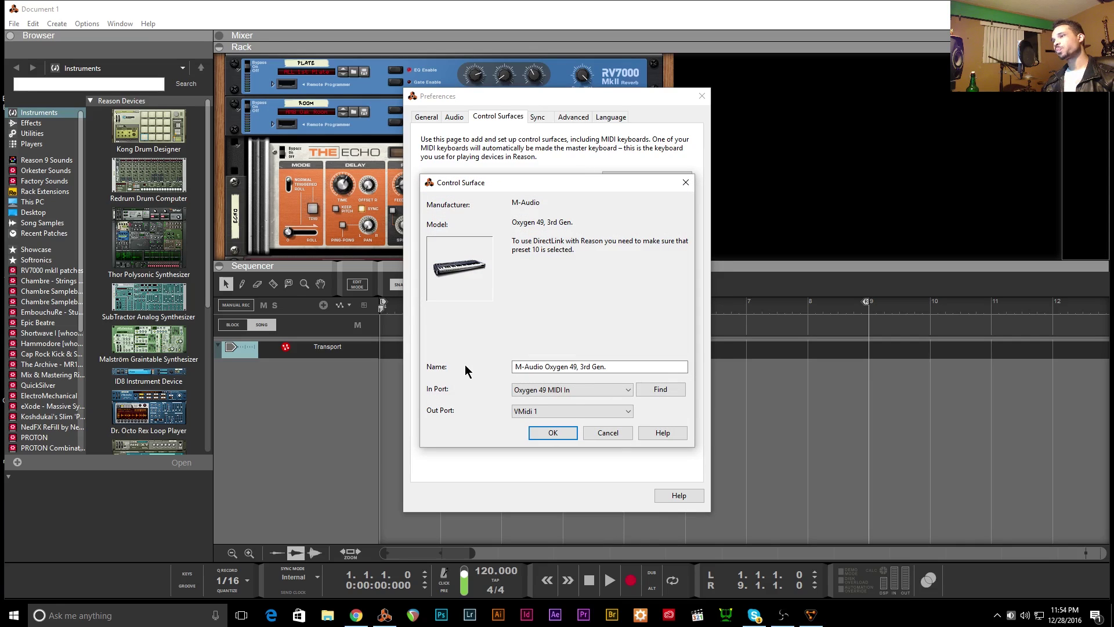
left_click(547, 412)
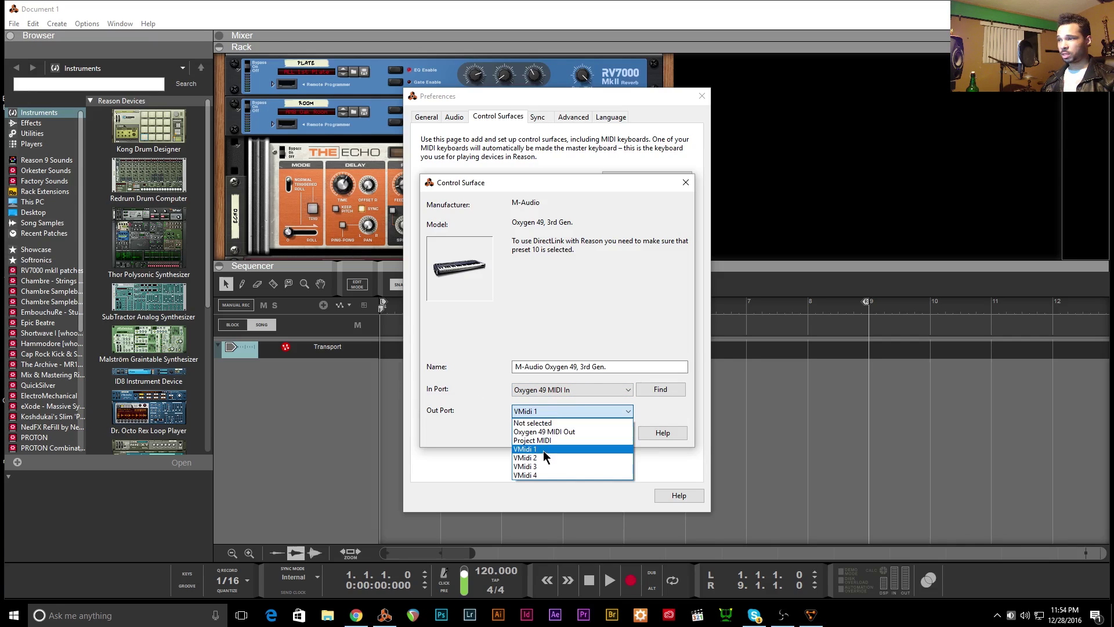
left_click(440, 422)
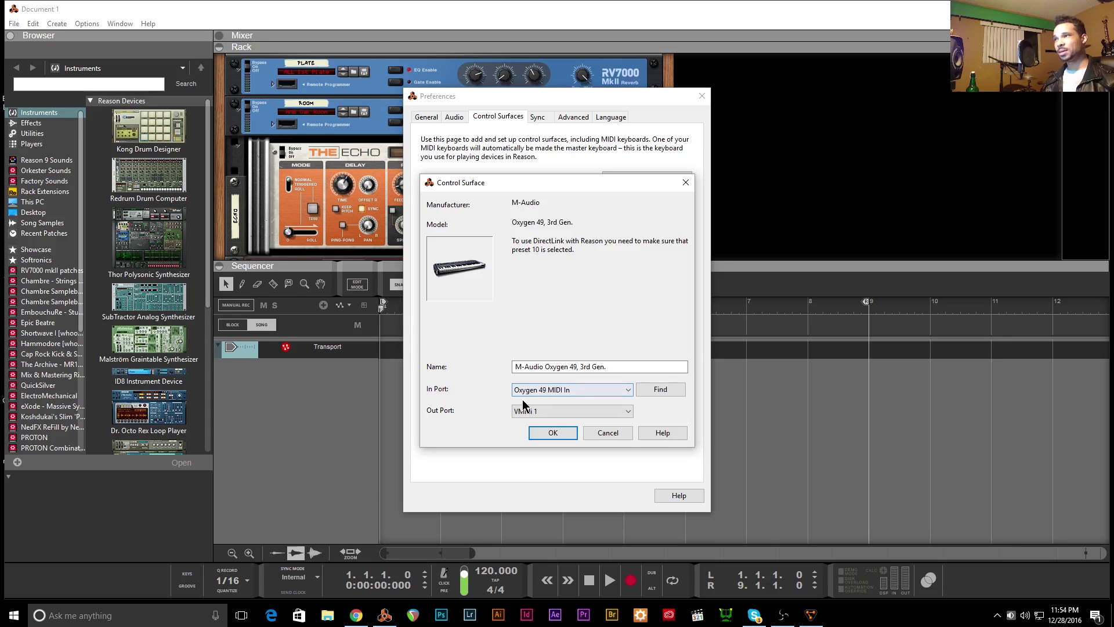
left_click(602, 438)
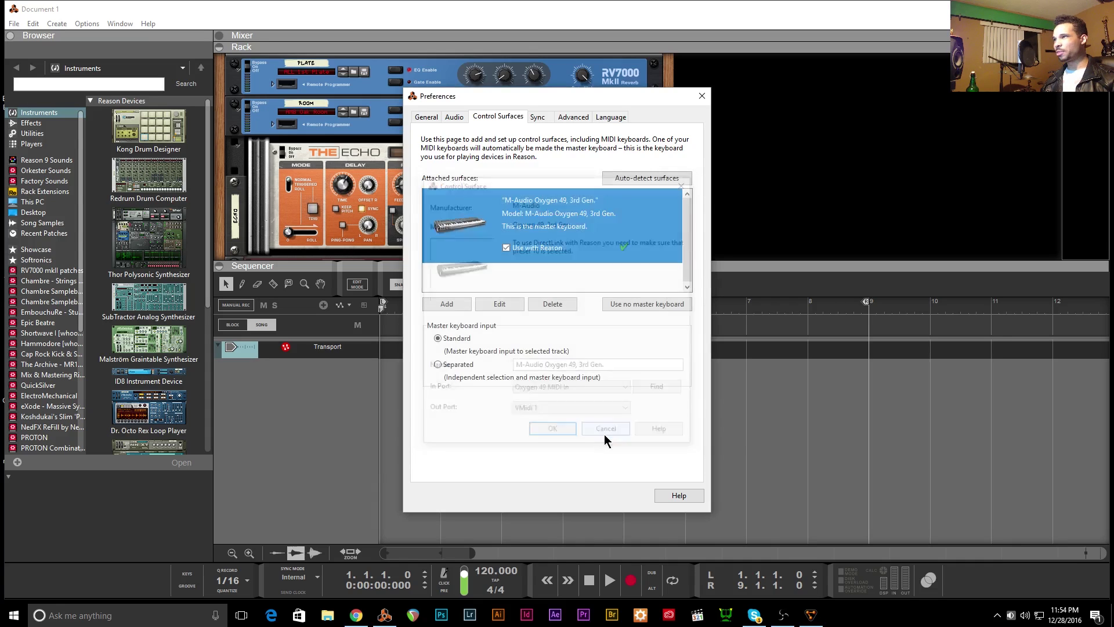
- View the manufacturer choices for adding a new control surface and cancel the addition
left_click(470, 307)
left_click(590, 207)
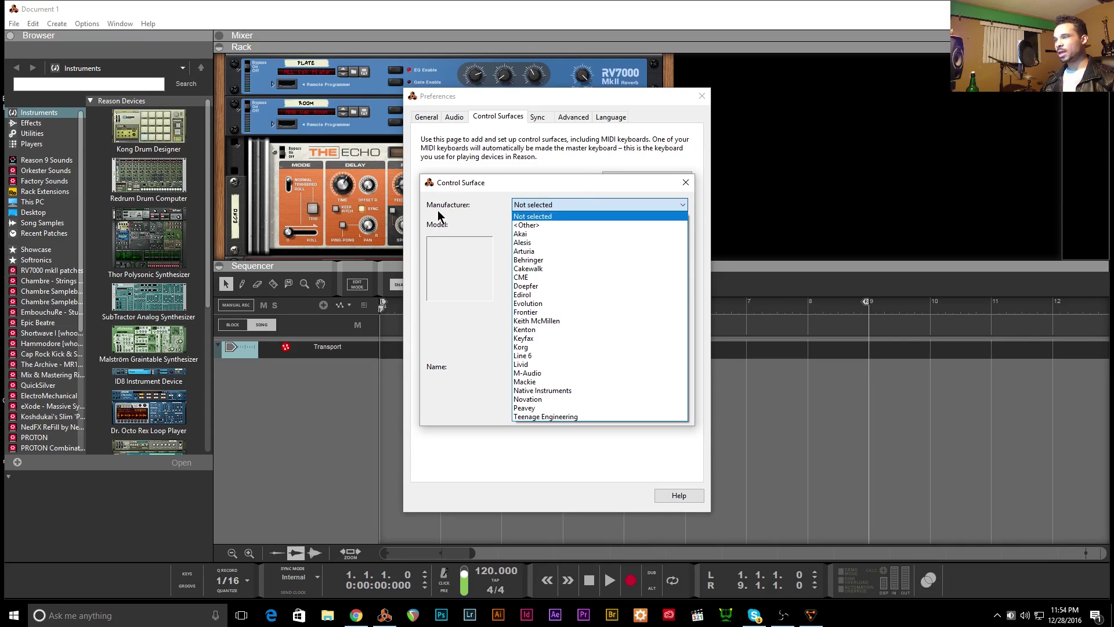
left_click(499, 203)
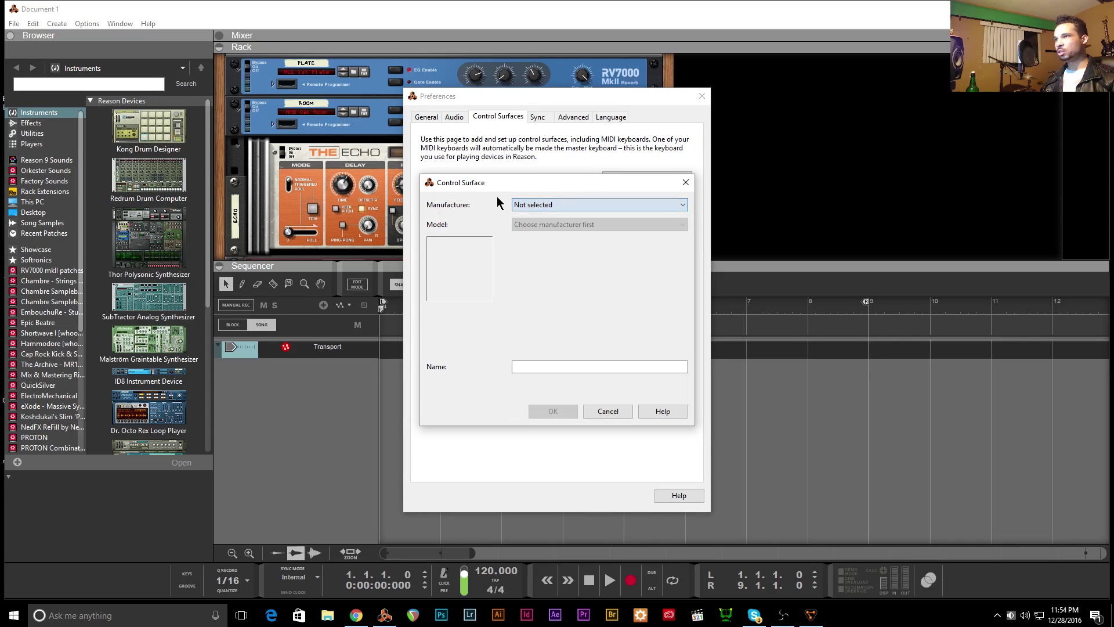
left_click(607, 410)
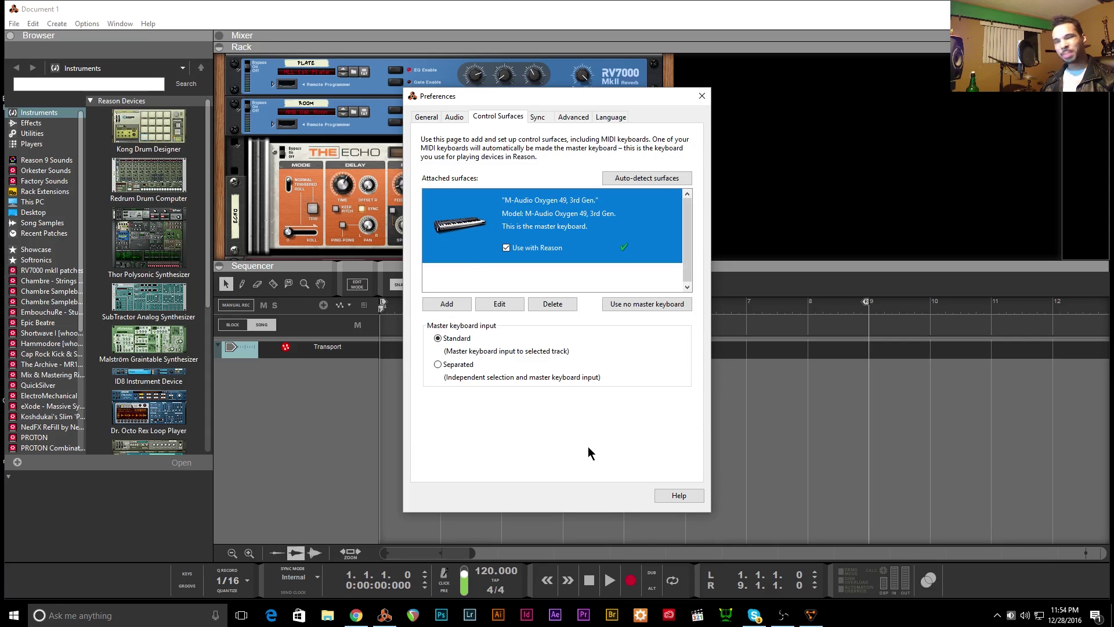
- Close the preferences and minimize Reason to the desktop
left_click(581, 283)
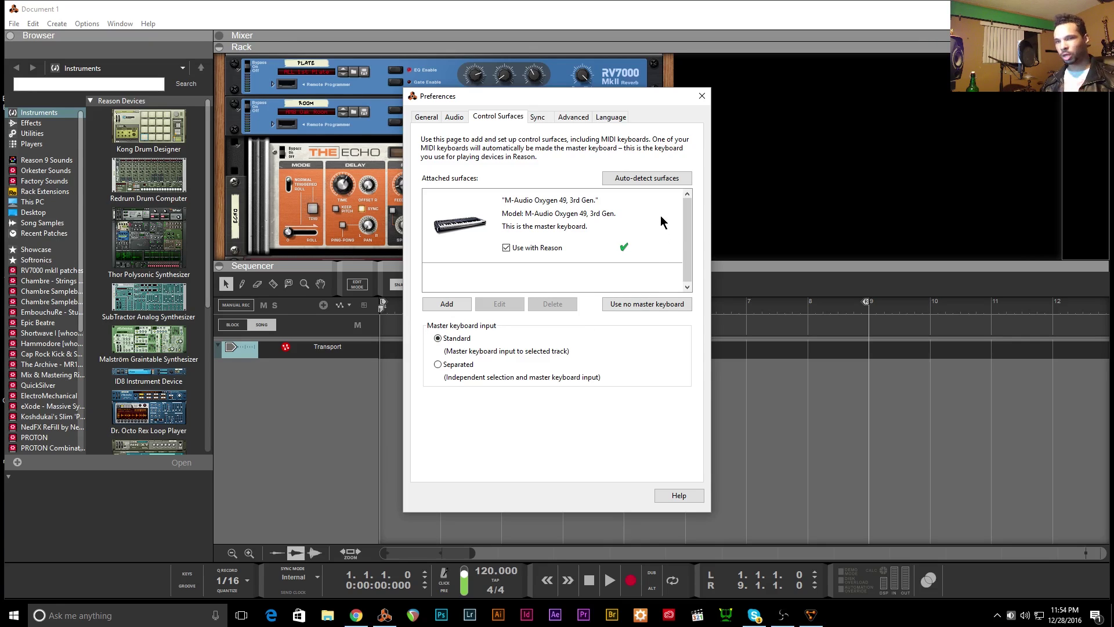
left_click(532, 214)
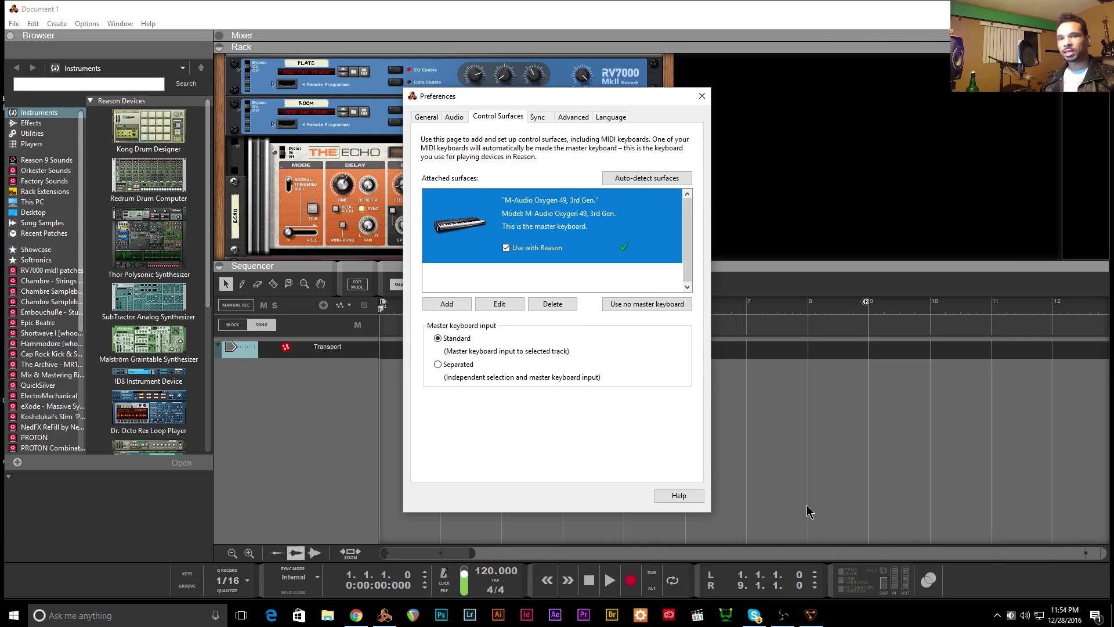
left_click(701, 96)
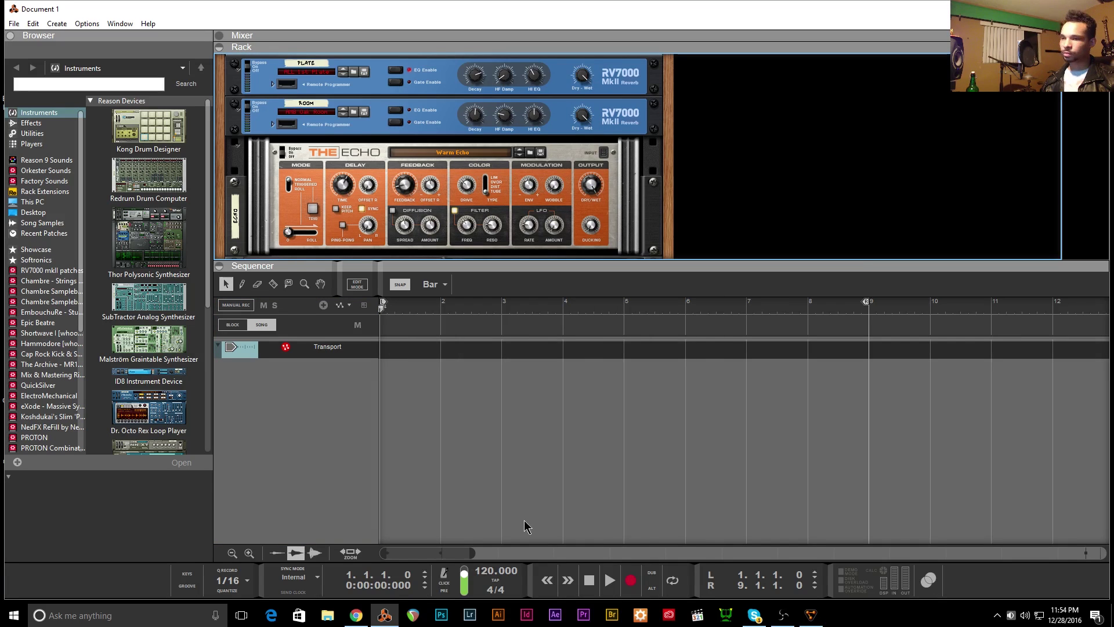
left_click(384, 616)
- Search Windows for "reaper" and launch REAPER (x64) with a new project
left_click(192, 612)
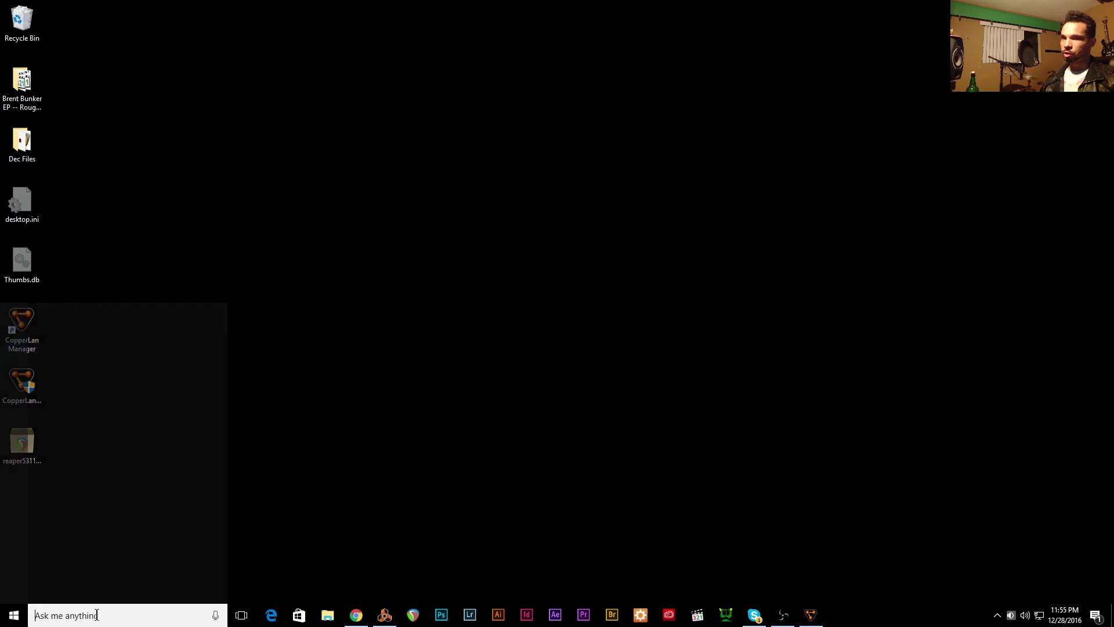
type("cre")
key("BackSpace")
key("BackSpace")
key("BackSpace")
type("rea")
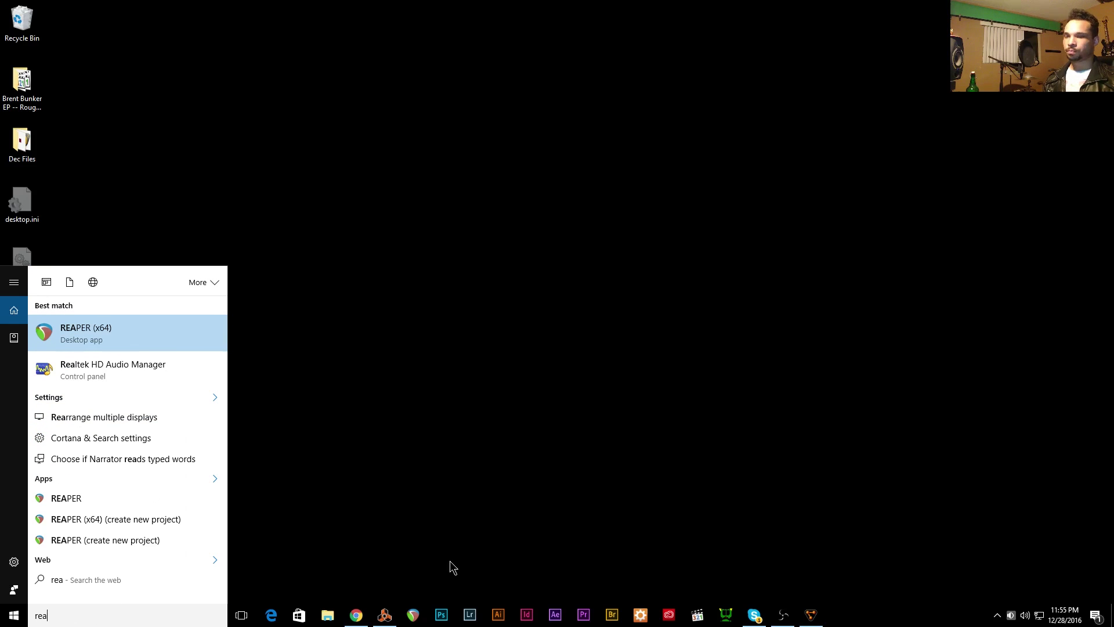
type("per")
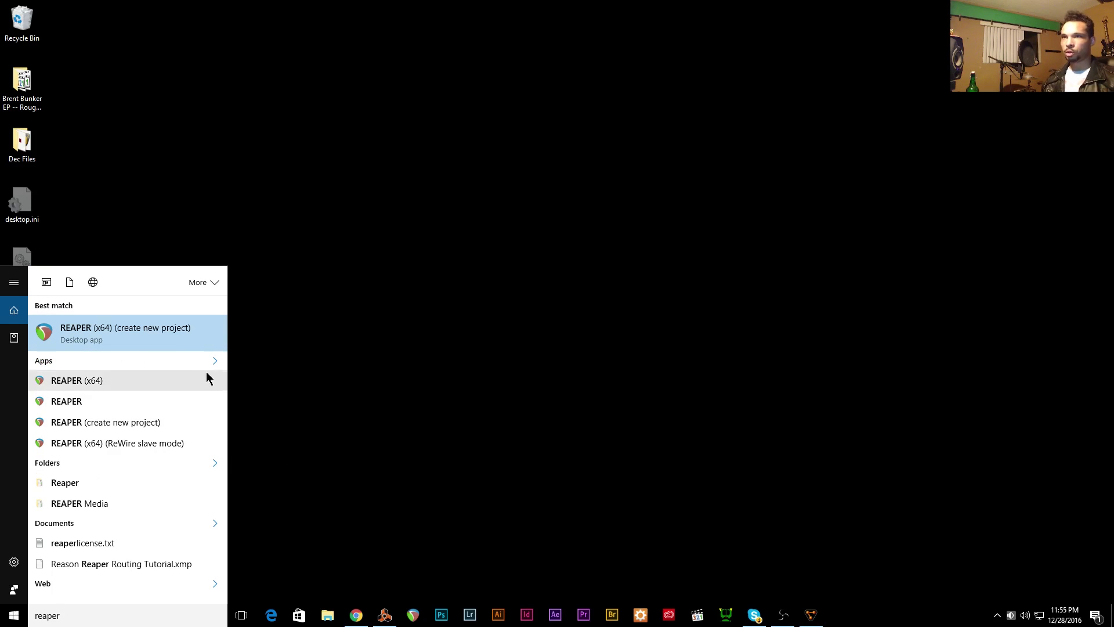
left_click(204, 332)
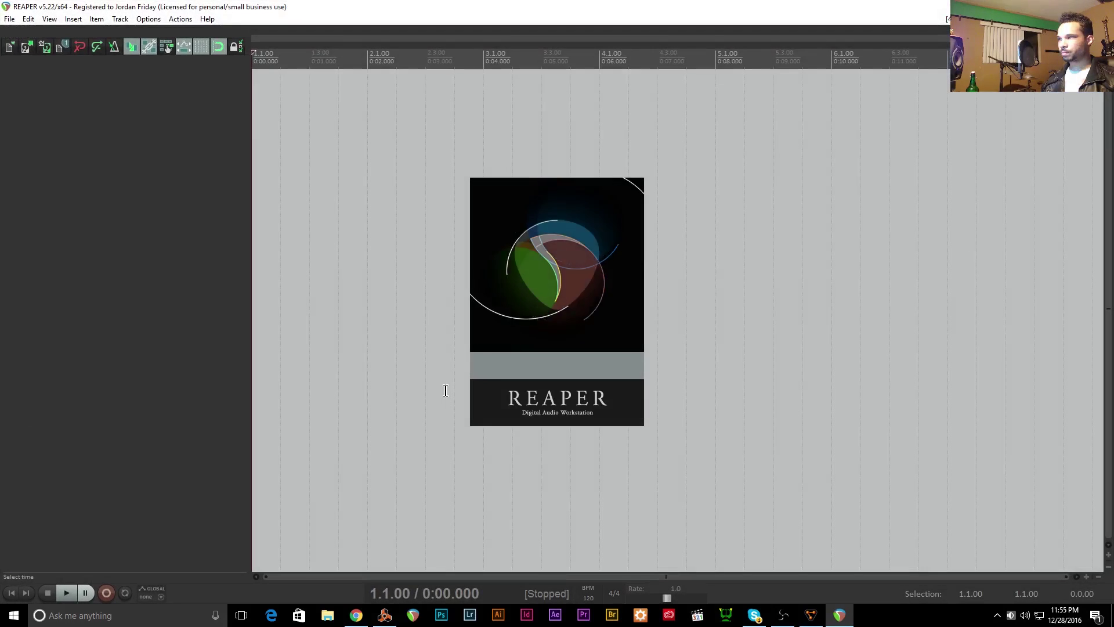
- Open the REAPER preferences and examine the MIDI device input and output modes, especially for VMidi 1 and VMidi 2
right_click(130, 158)
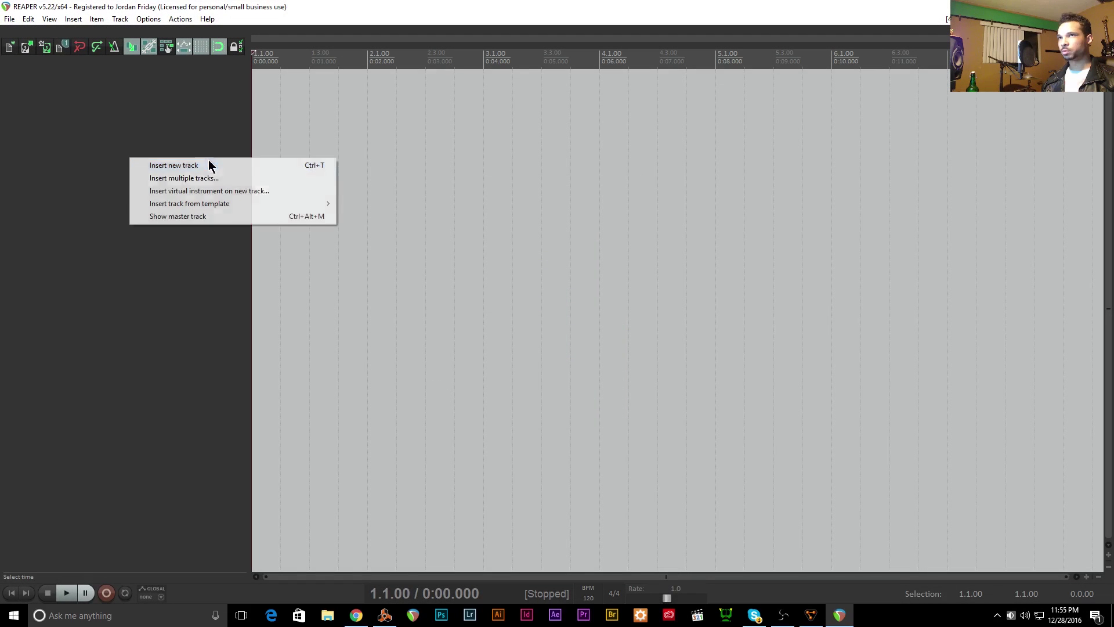
left_click(165, 64)
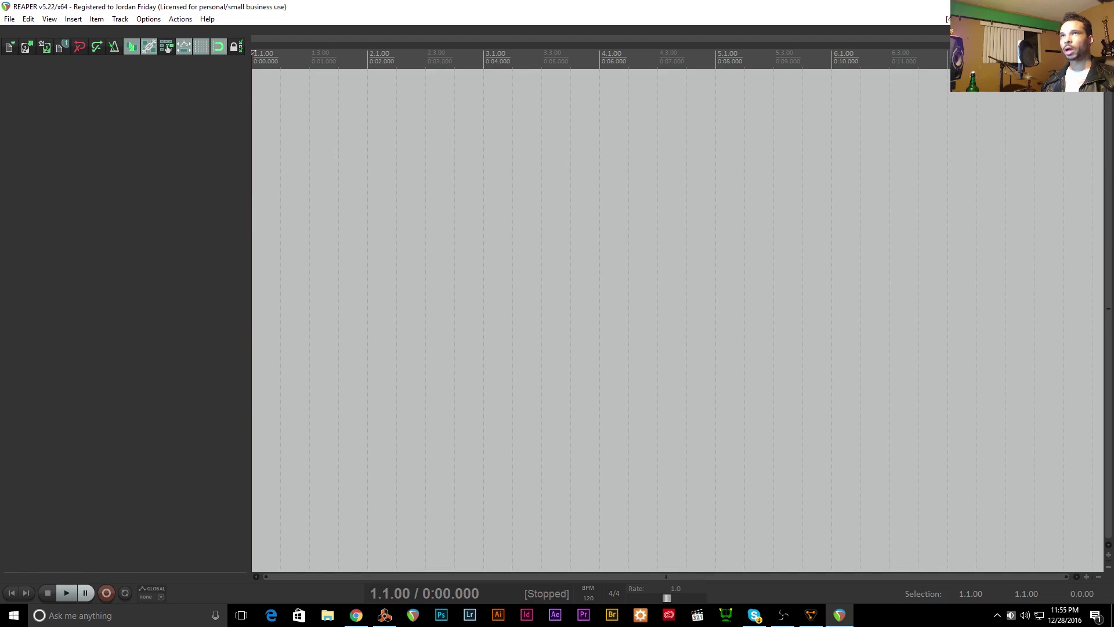
left_click(146, 19)
left_click(184, 399)
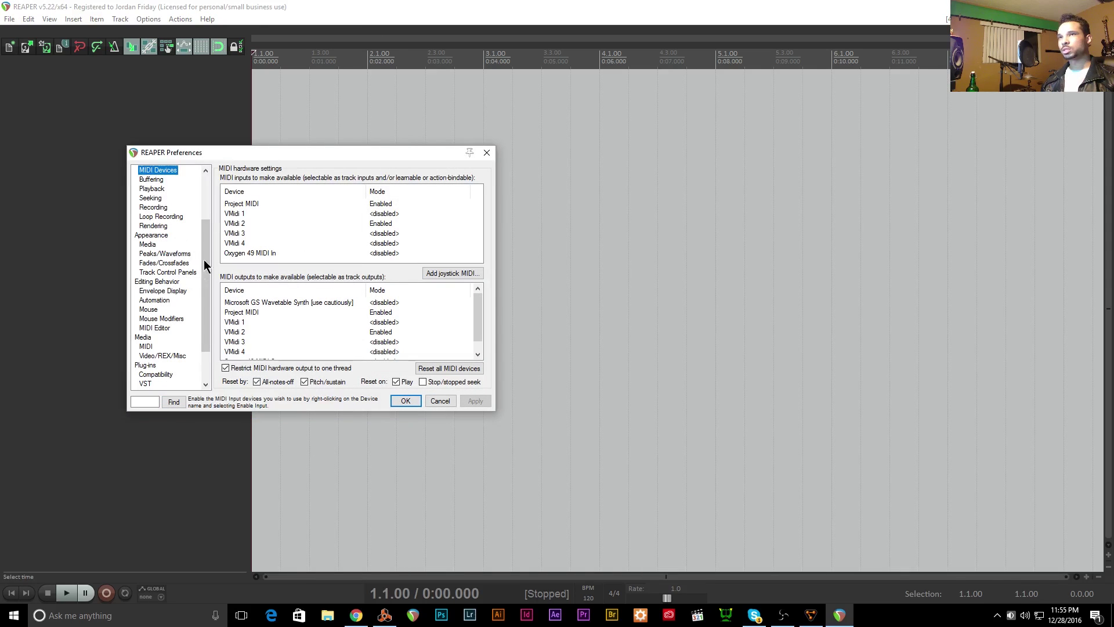
scroll(182, 231, "up", 3)
left_click(324, 216)
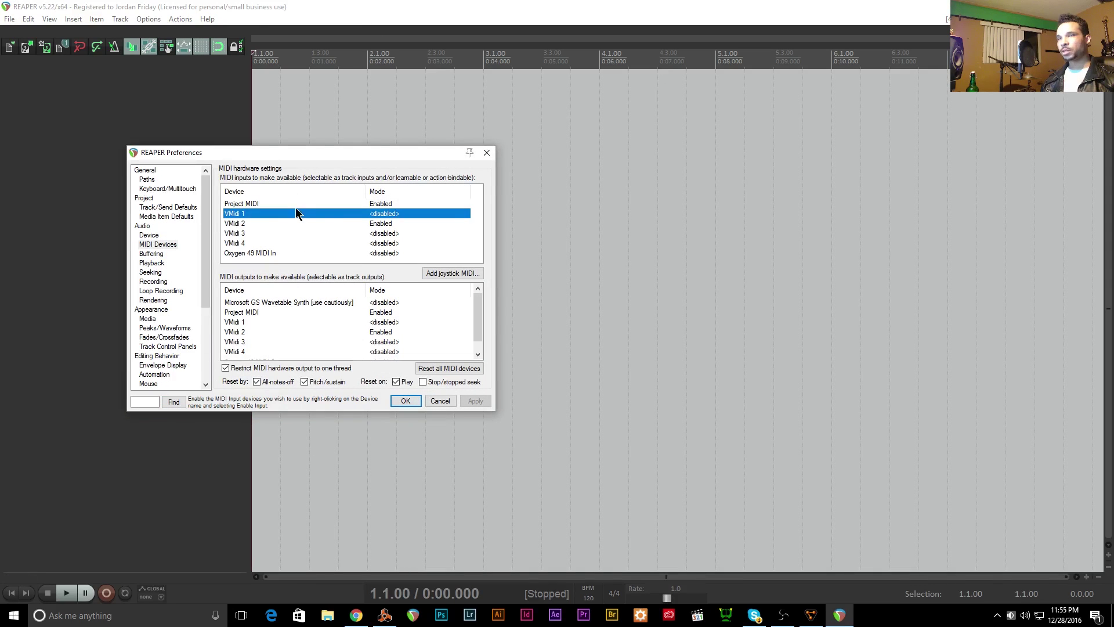
left_click(263, 323)
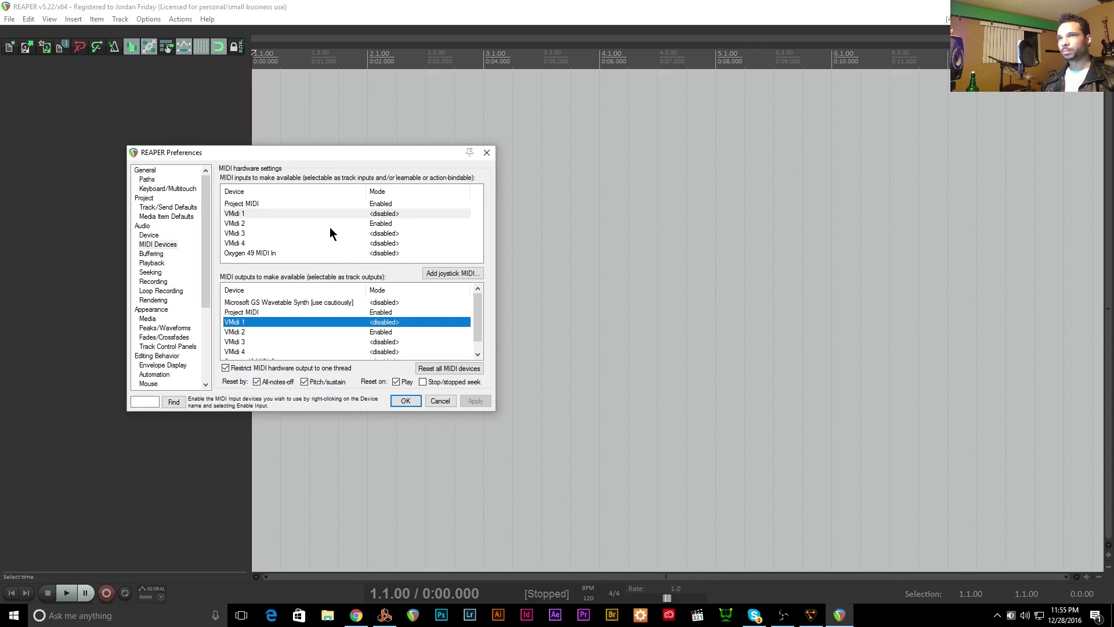
right_click(359, 225)
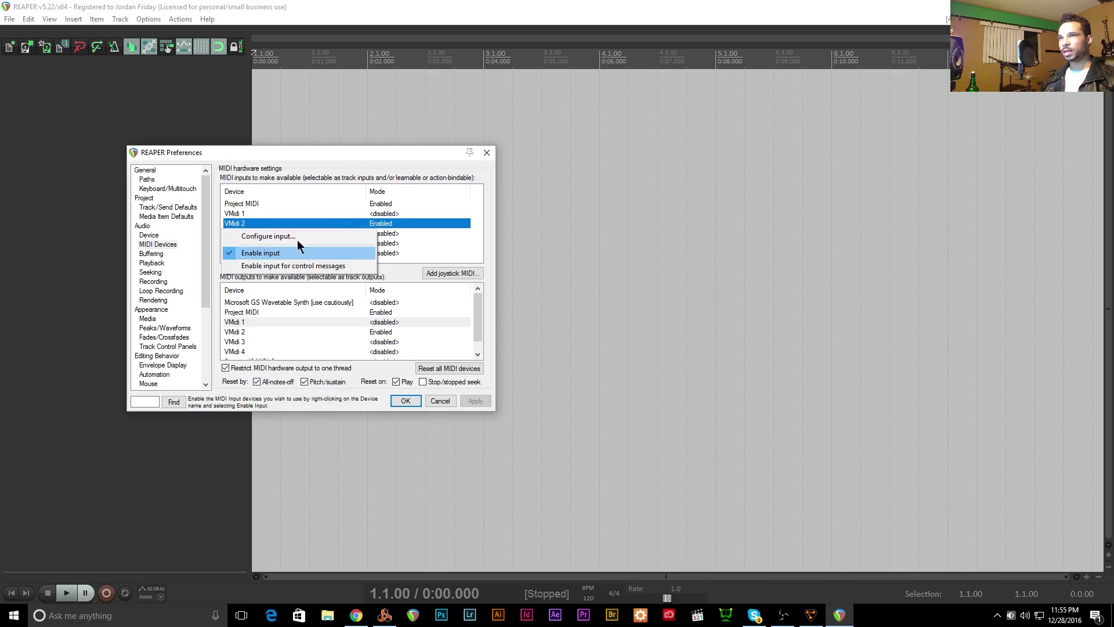
left_click(333, 219)
right_click(302, 215)
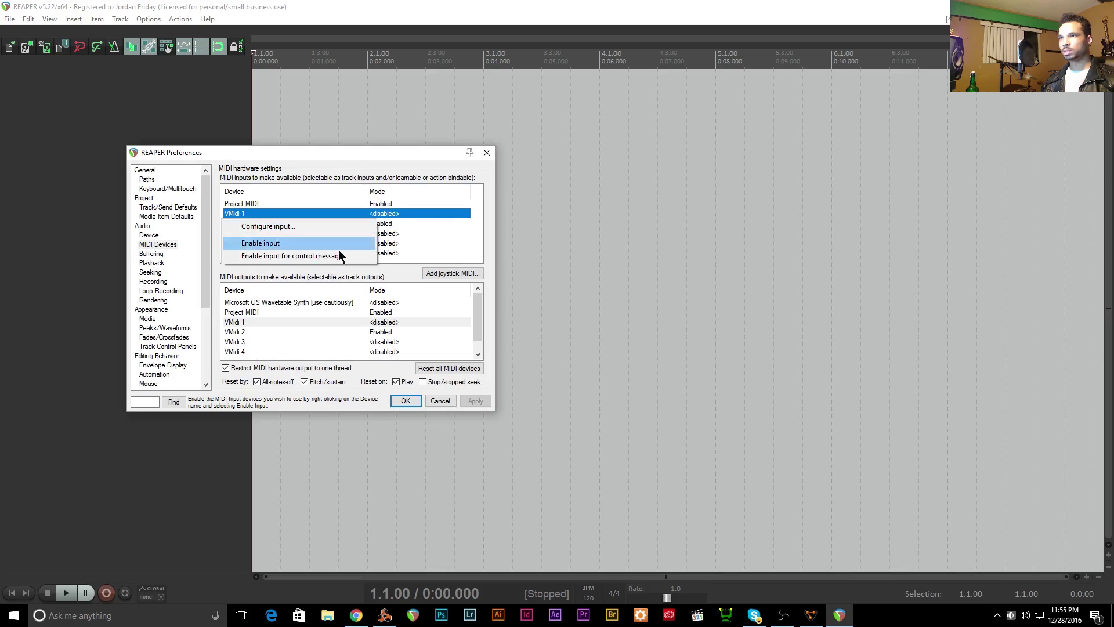
left_click(455, 224)
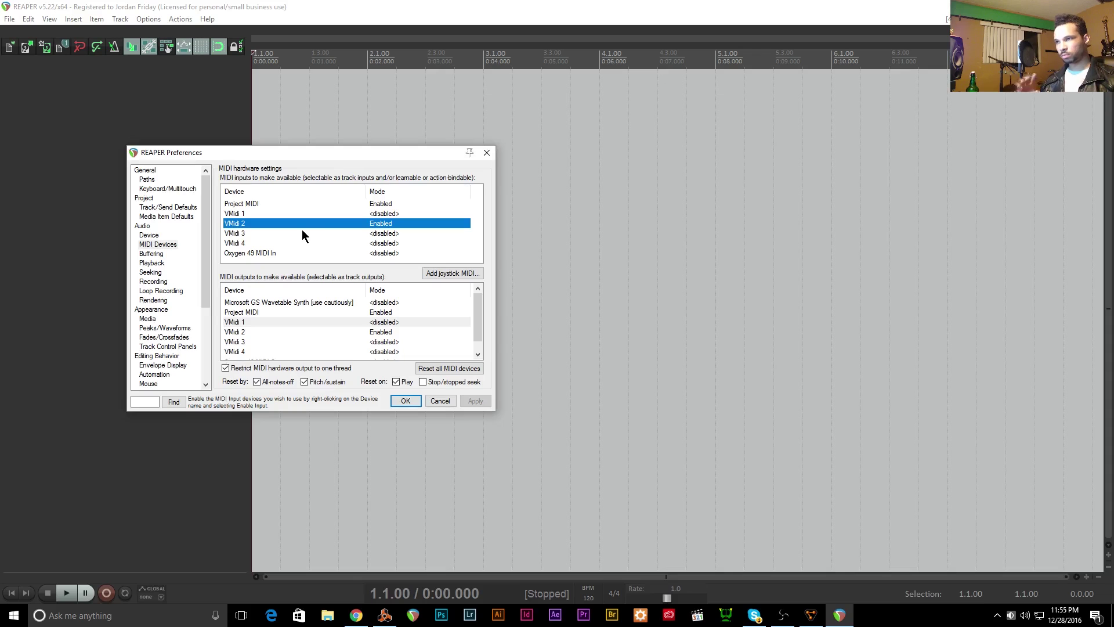
- In the audio device settings, re-enter 256 as the requested block size and confirm the preferences
left_click(149, 235)
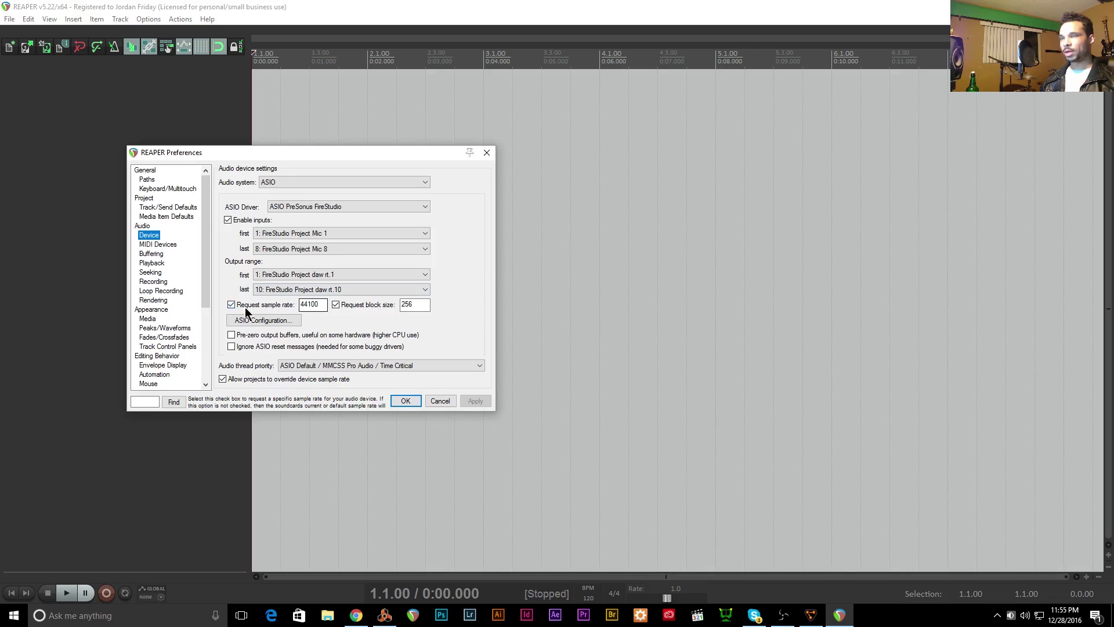
left_click(410, 303)
key("BackSpace")
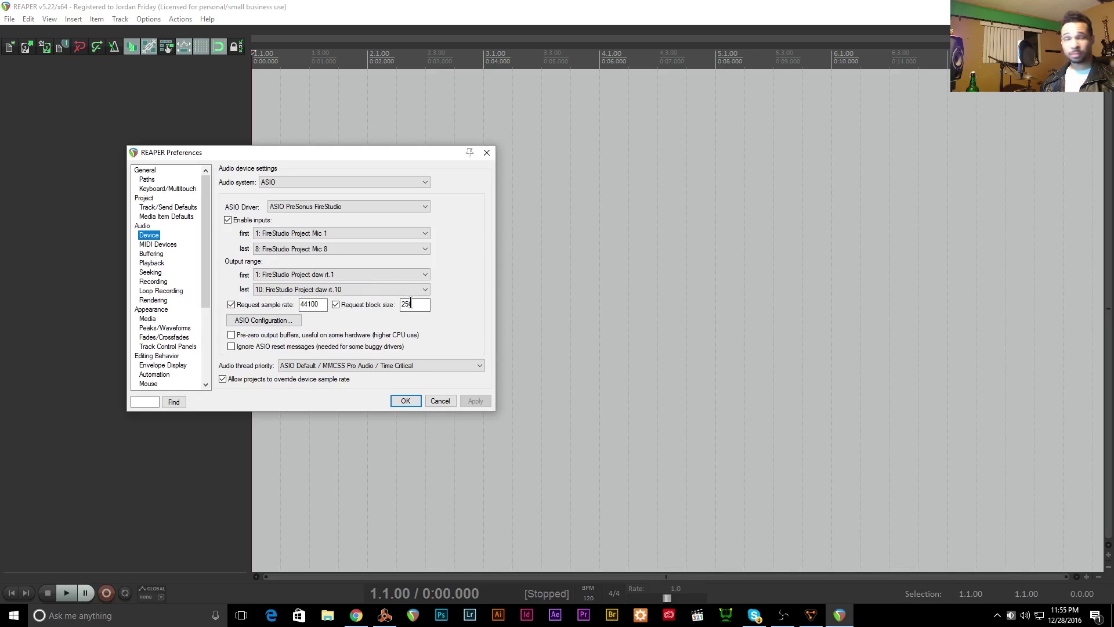
double_click(424, 302)
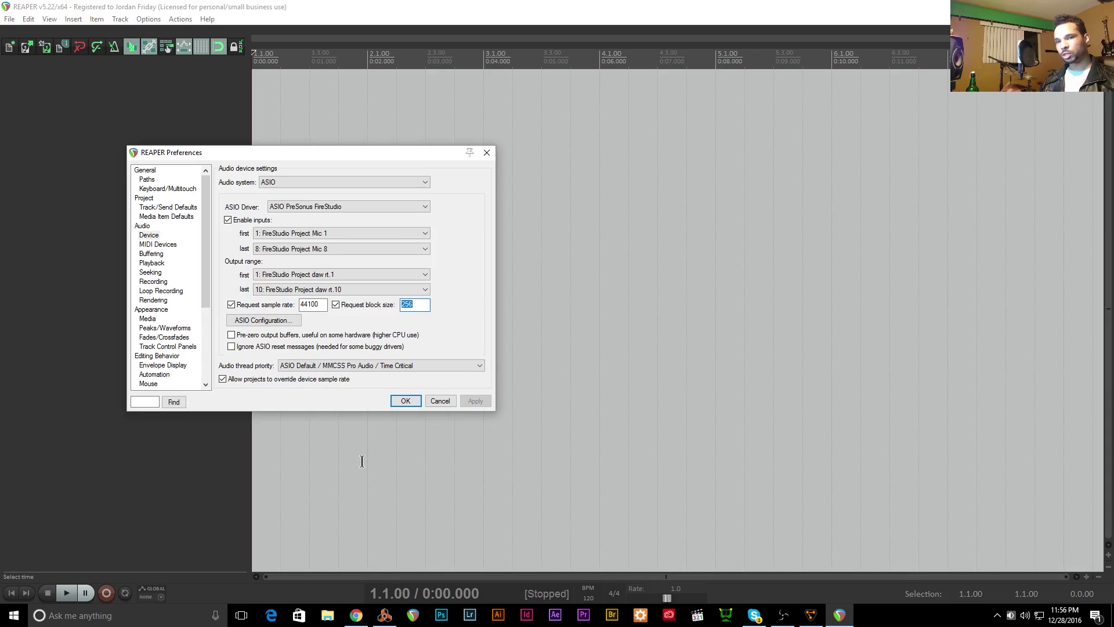
type("2")
key("Return")
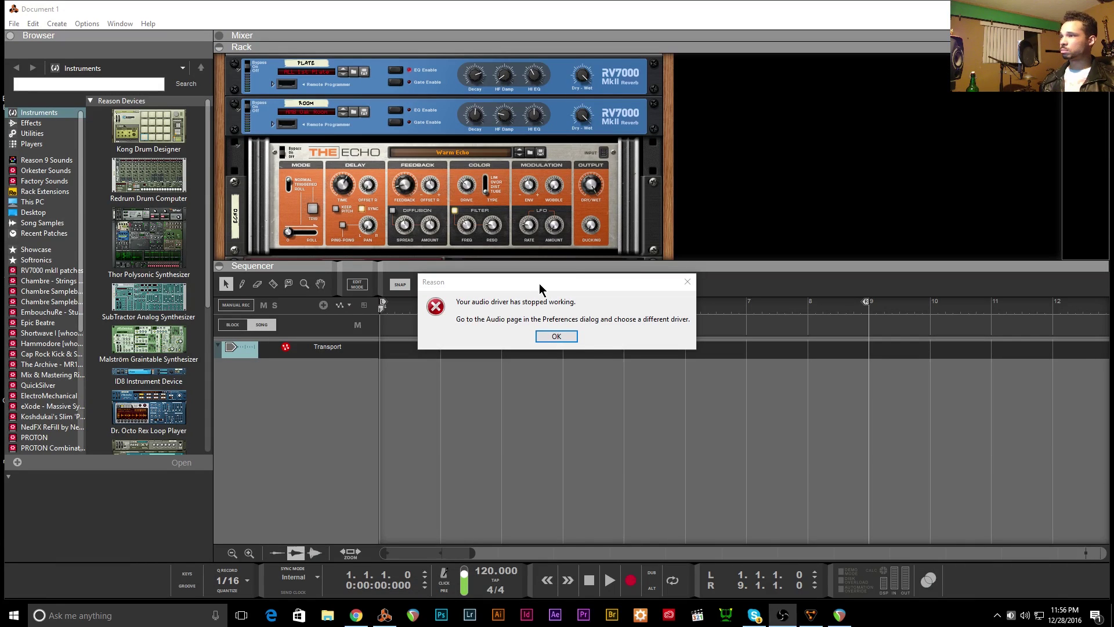
- In Reason, dismiss the driver error, reselect ASIO ReaRoute ASIO (x64) as the audio card driver, and close the preferences
left_click(552, 336)
left_click(33, 23)
left_click(46, 267)
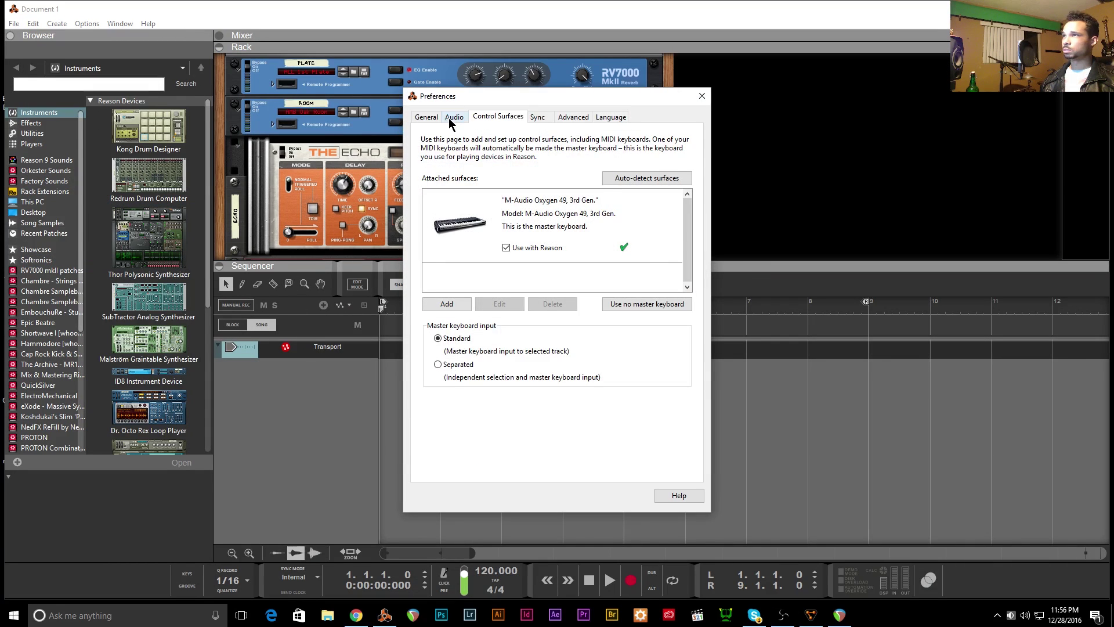
left_click(454, 116)
left_click(604, 174)
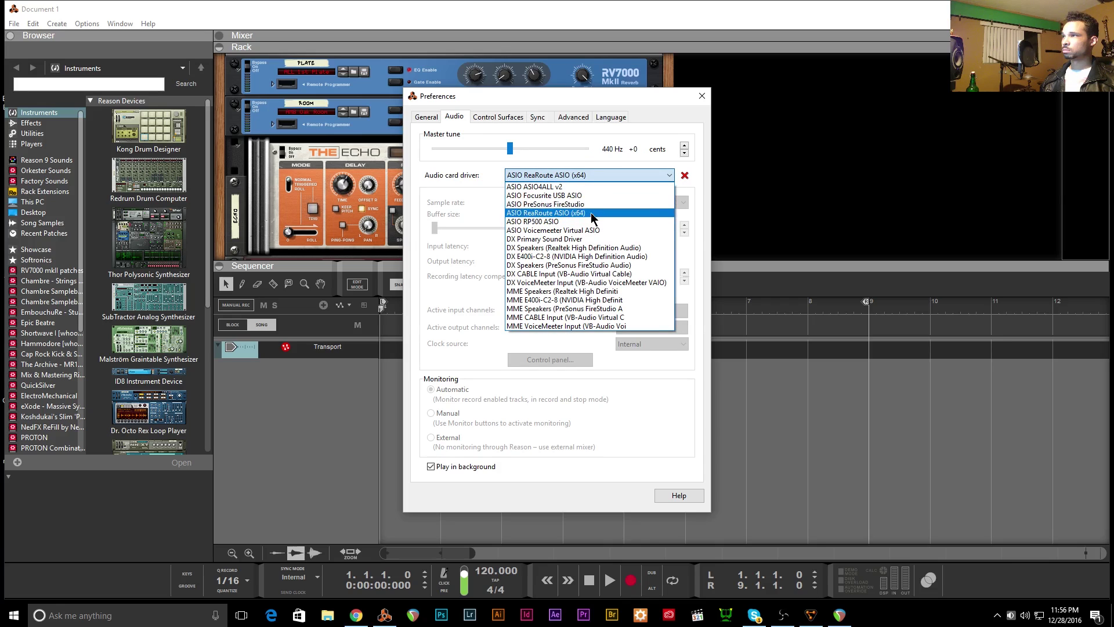
left_click(592, 213)
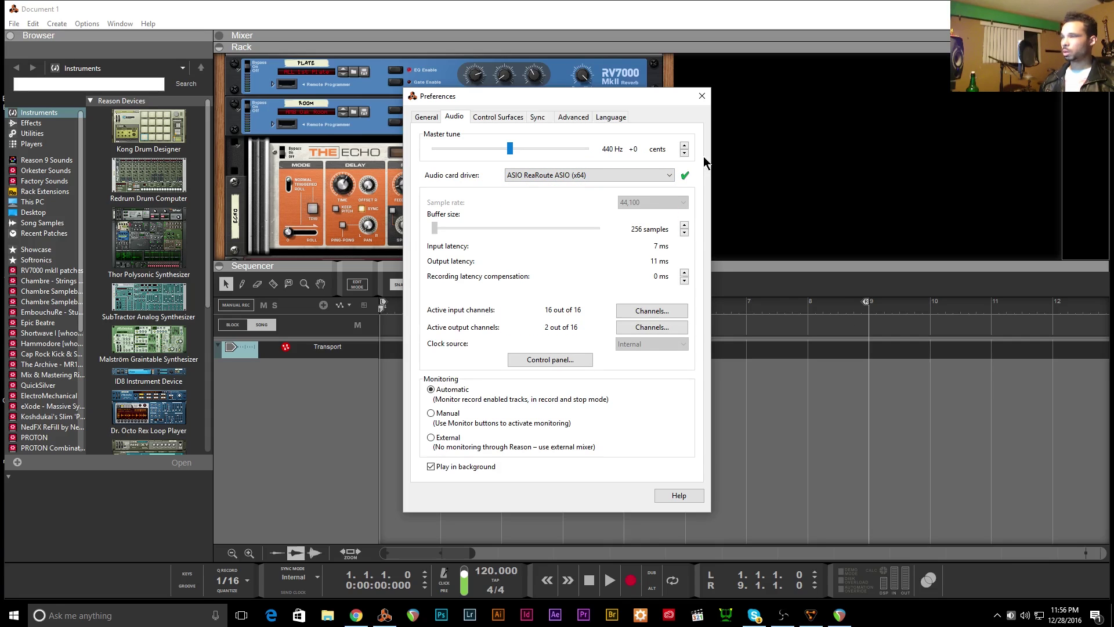
left_click(702, 96)
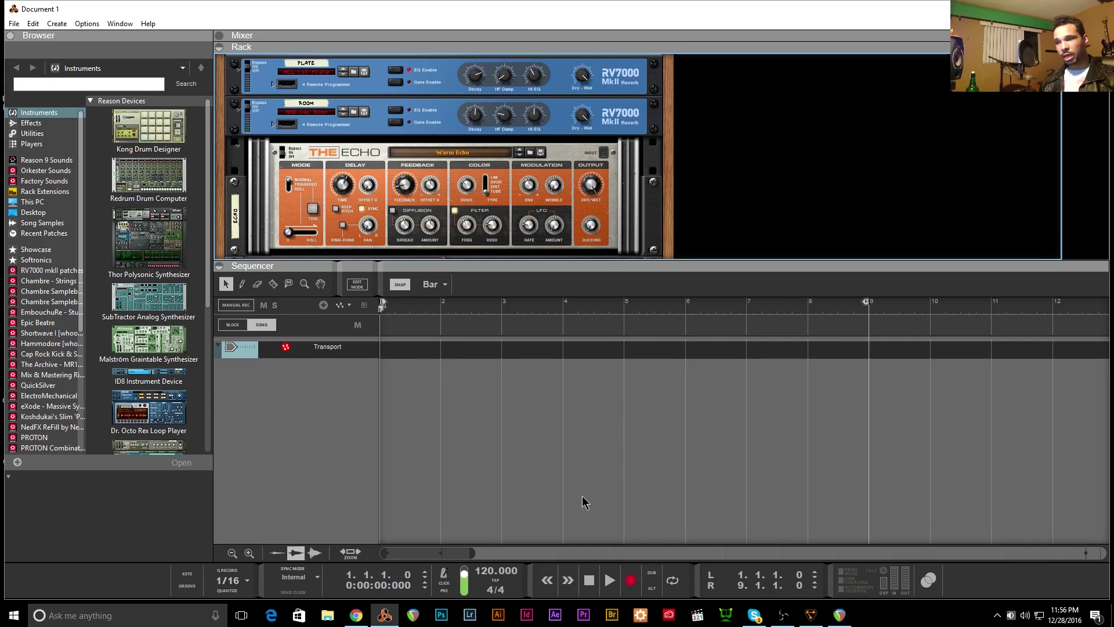
- Switch back to REAPER and insert three new tracks into the empty project
left_click(840, 616)
right_click(129, 208)
left_click(184, 221)
left_click(156, 142)
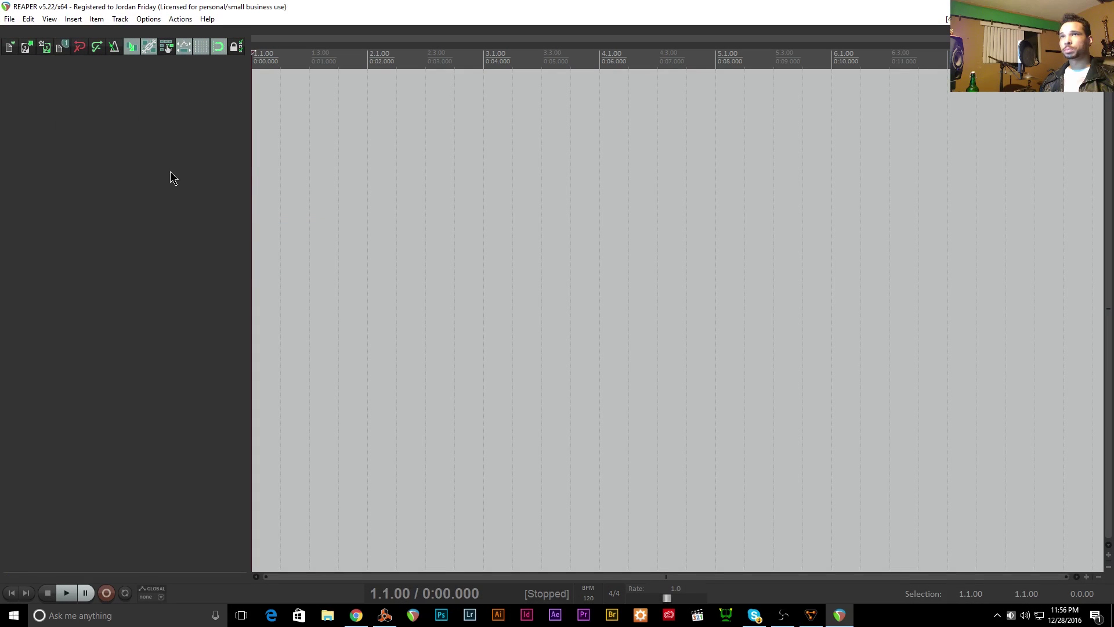
right_click(175, 172)
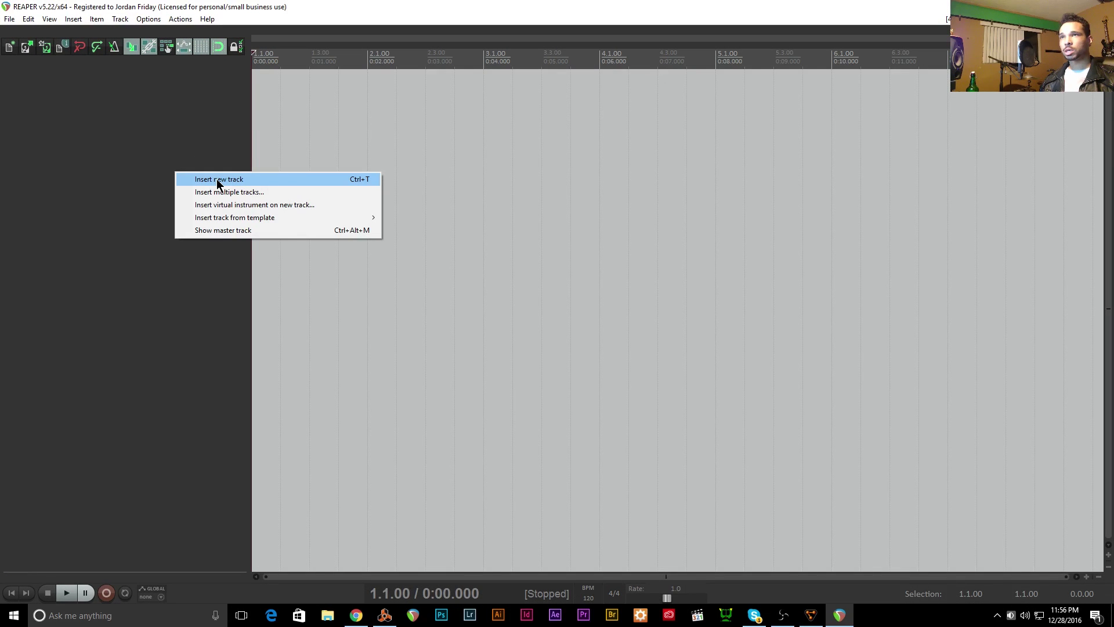
left_click(216, 185)
right_click(176, 173)
left_click(211, 182)
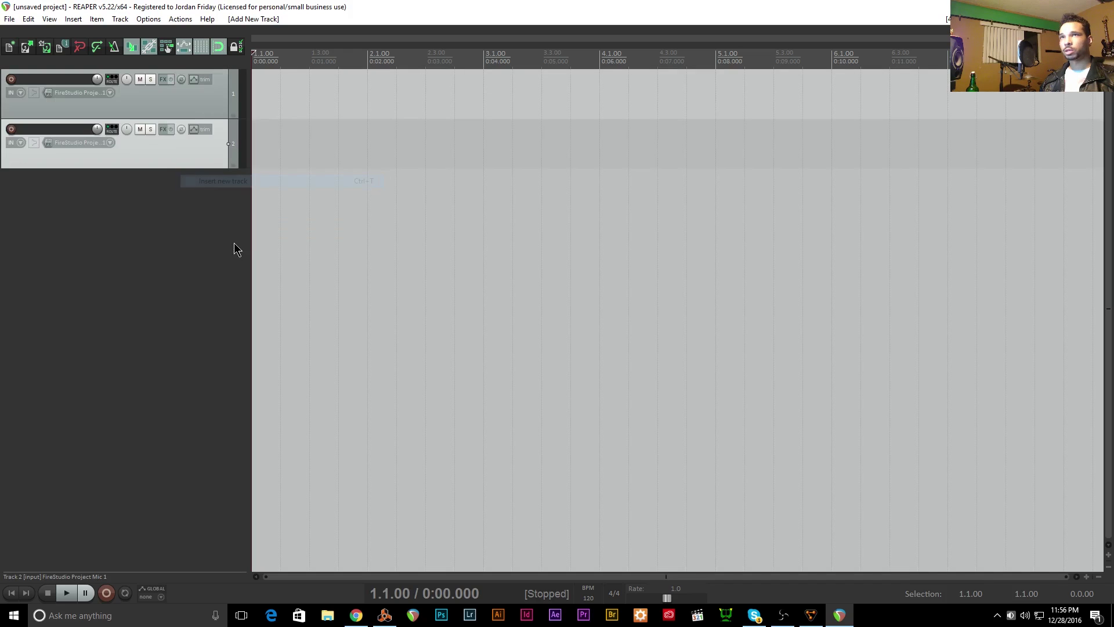
right_click(216, 191)
left_click(229, 203)
- Name the three tracks MIDI, GUITAR and OUTPUT in order from the first track
double_click(68, 80)
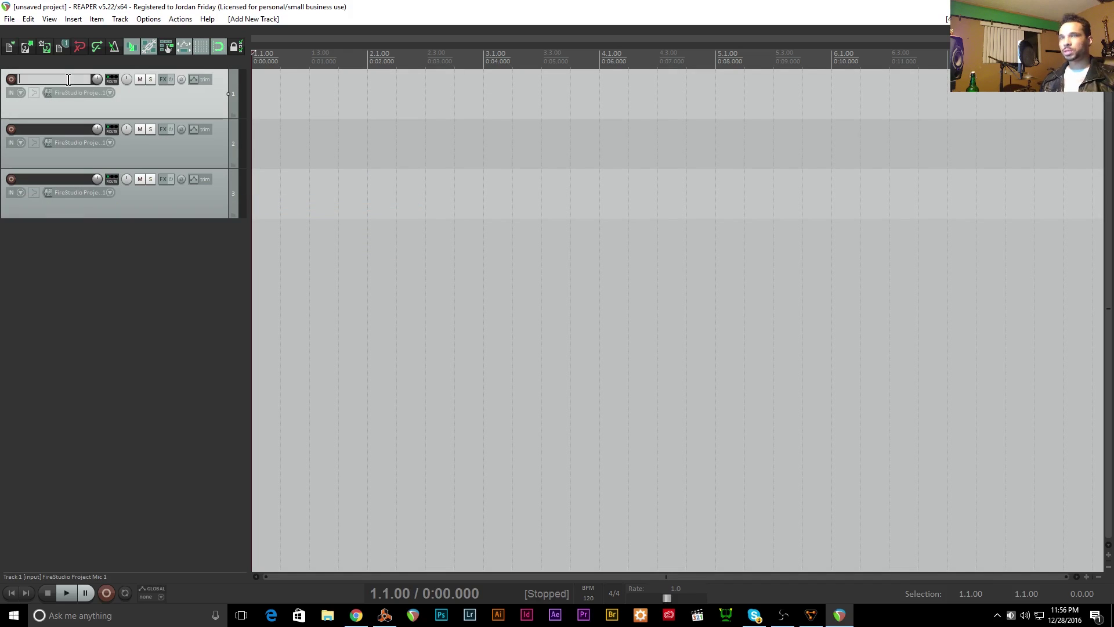
type("MIDI")
key("Return")
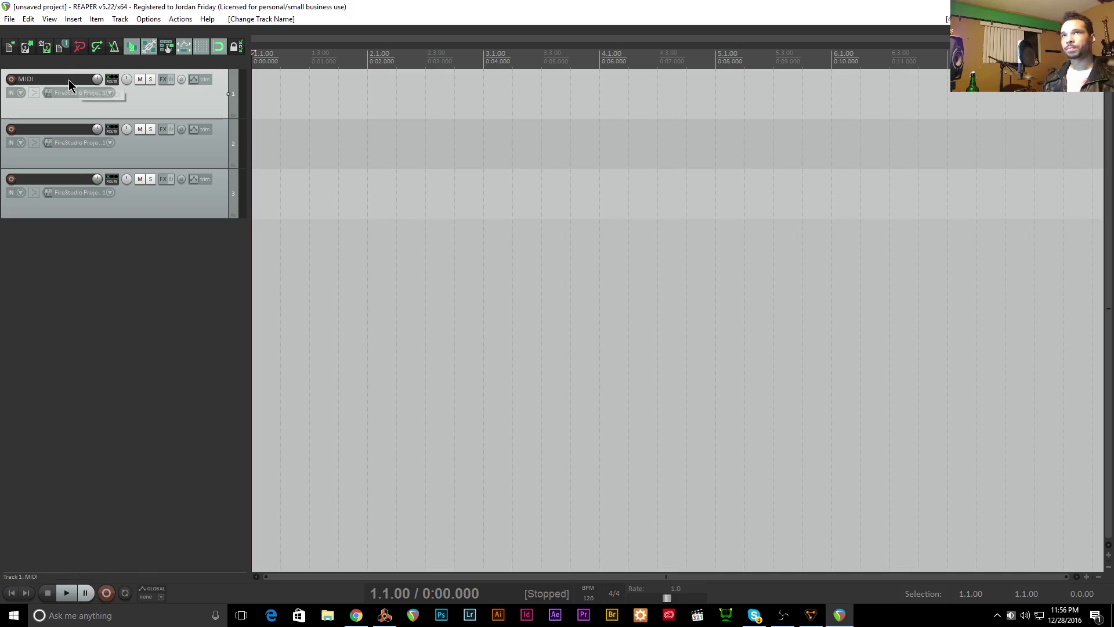
double_click(49, 129)
type("GUITAR")
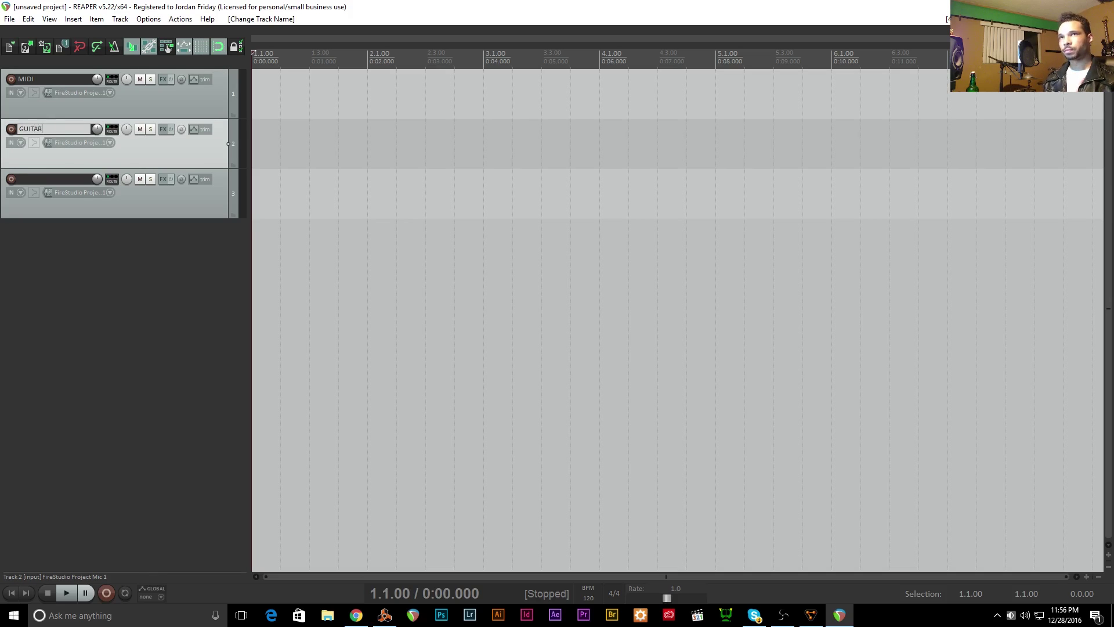
key("Return")
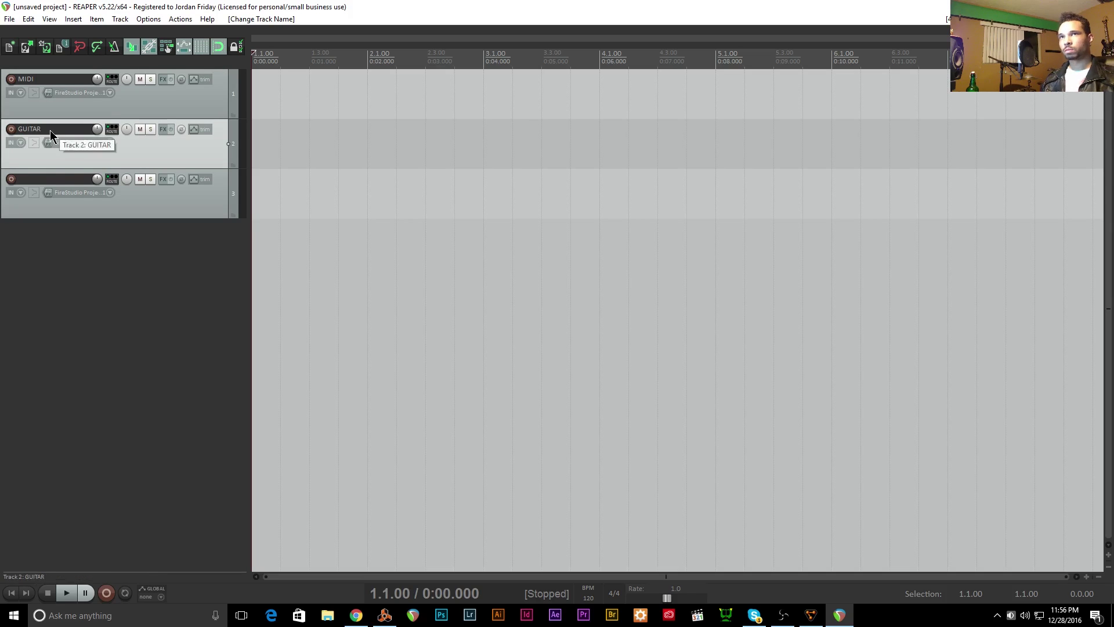
double_click(56, 177)
type("OUT")
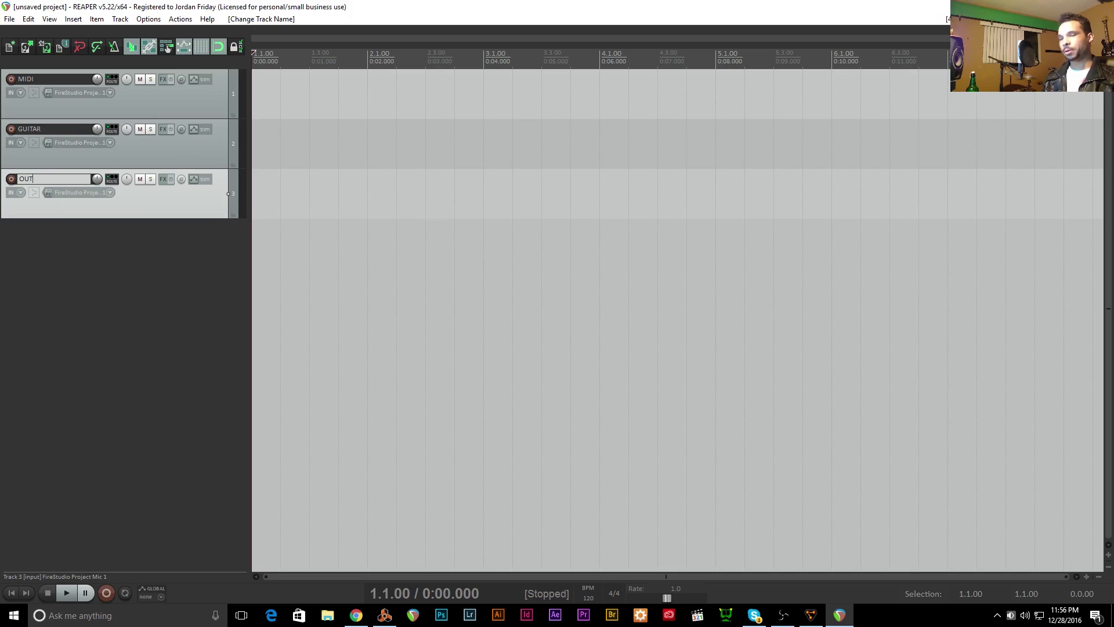
key("Return")
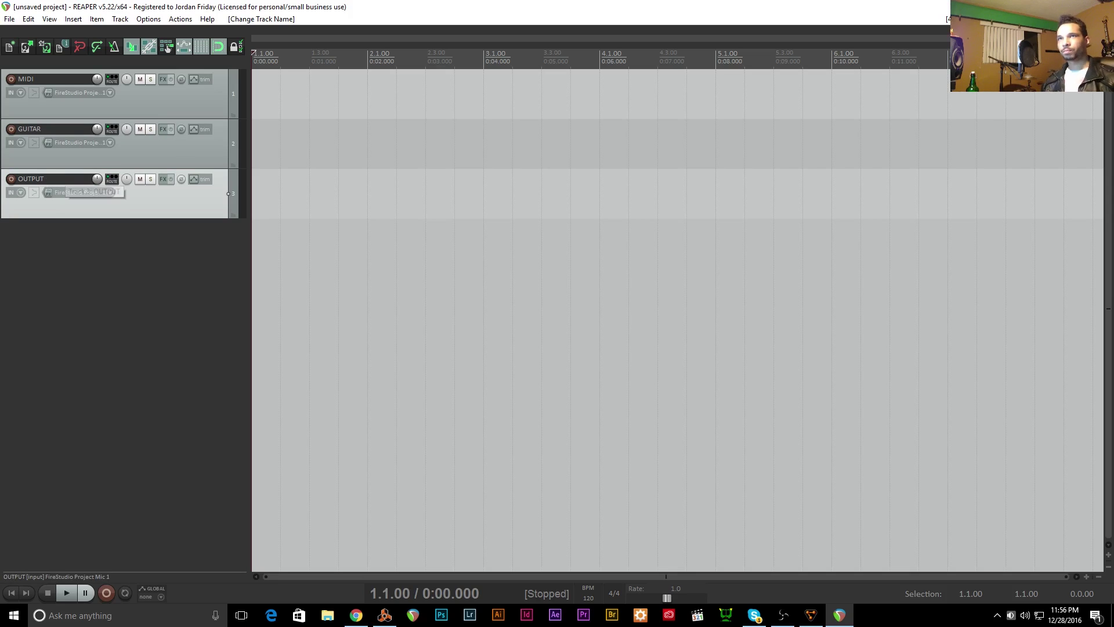
- Set the MIDI track's input to all channels of the VMidi 2 MIDI port
left_click(31, 277)
left_click(90, 93)
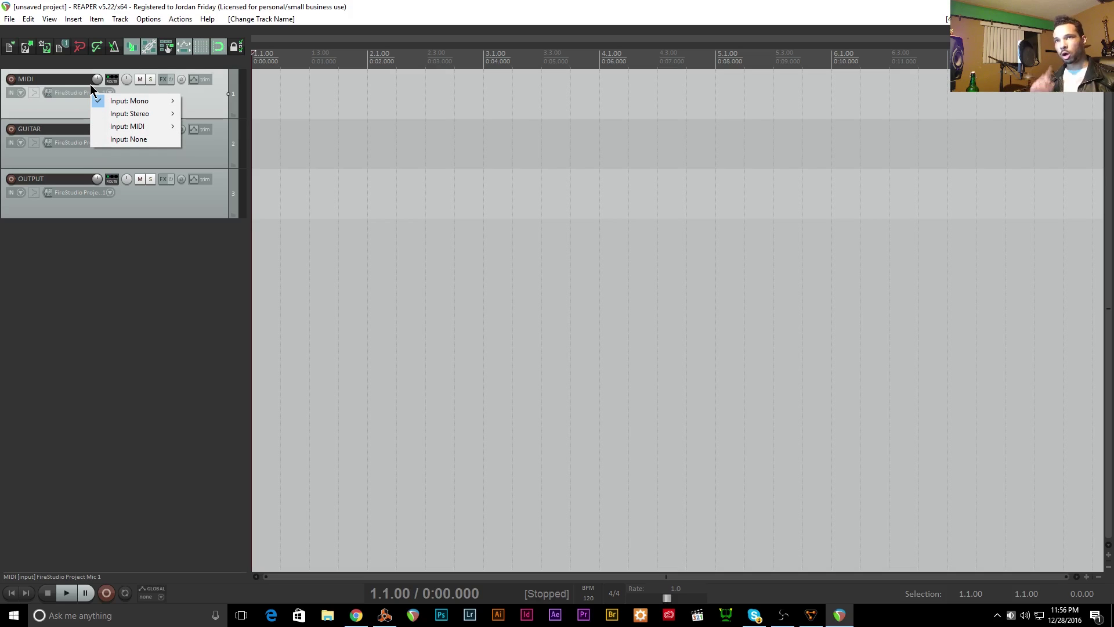
mouse_move(158, 128)
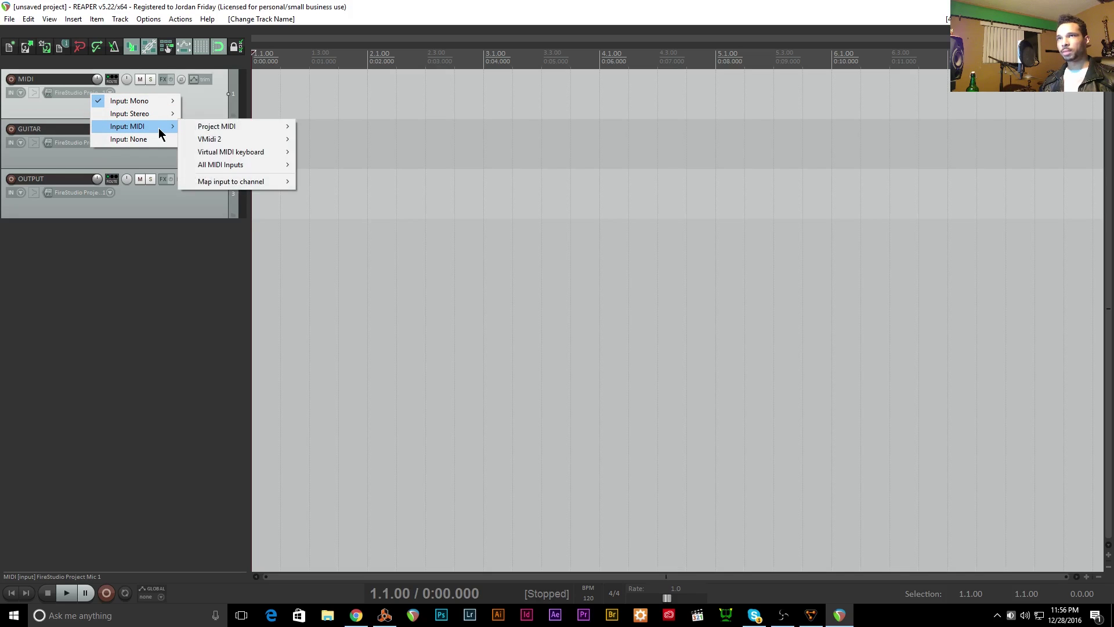
mouse_move(212, 140)
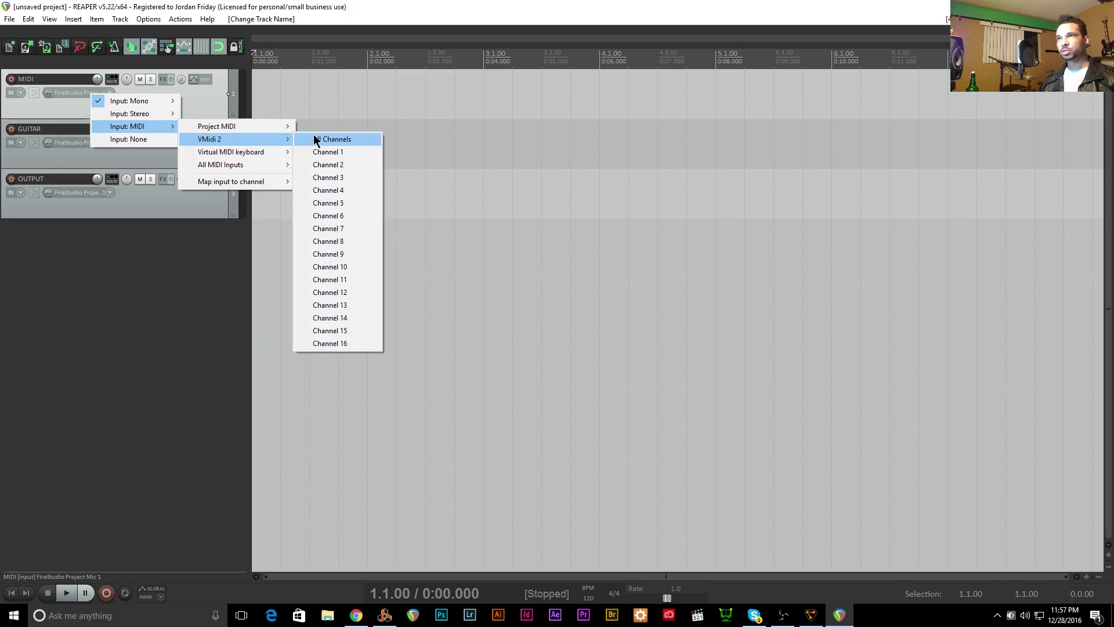
left_click(313, 139)
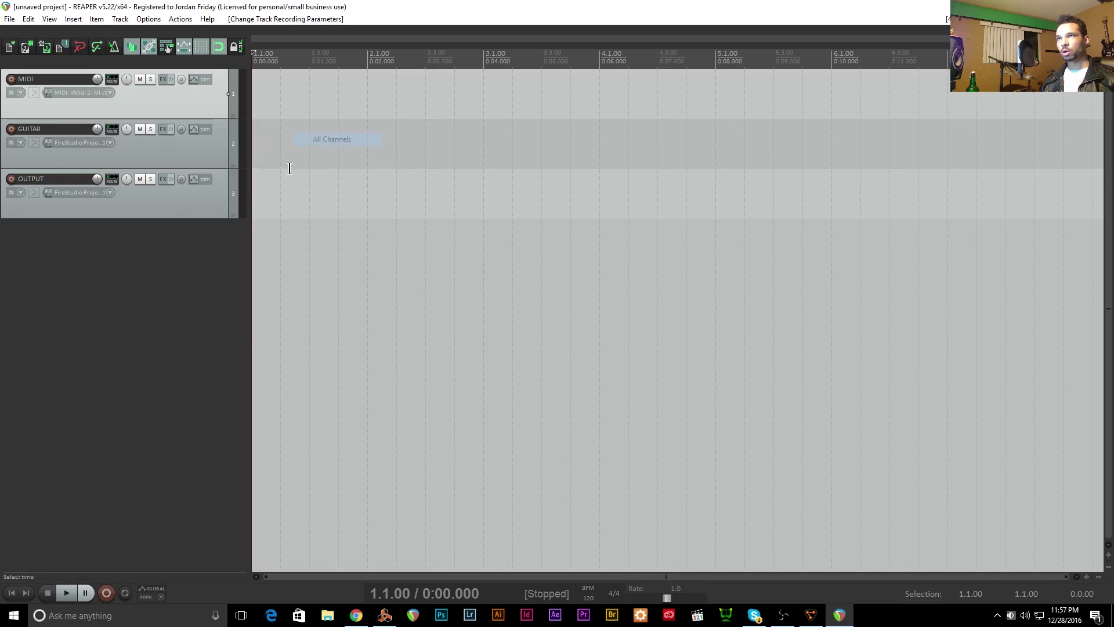
- Check the mono input choices for the GUITAR track and leave its current input selected
left_click(69, 140)
mouse_move(82, 147)
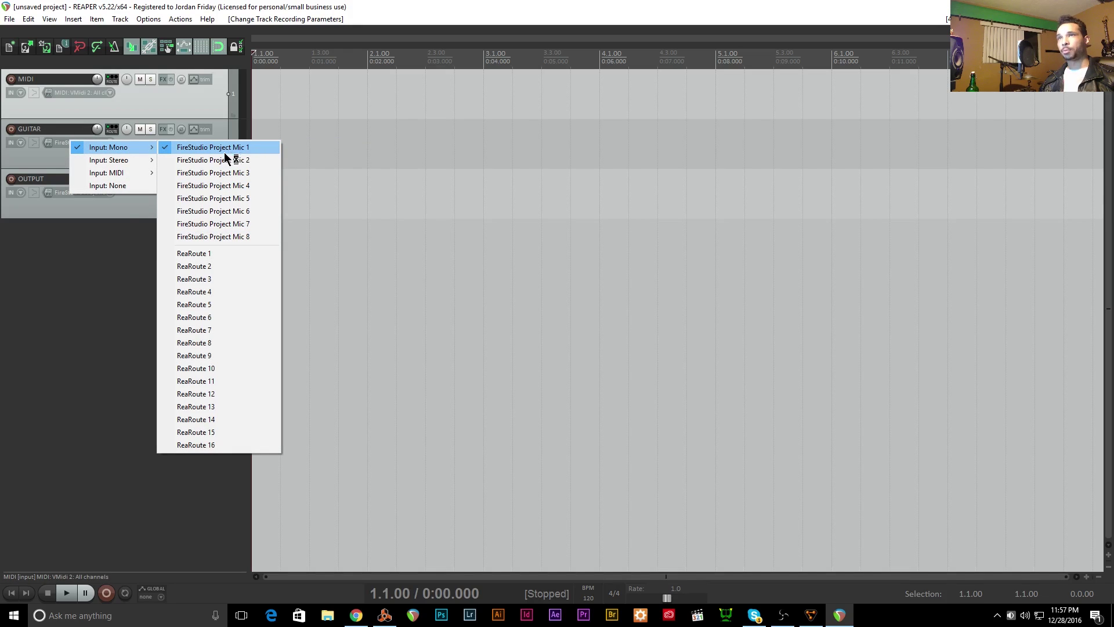
left_click(71, 343)
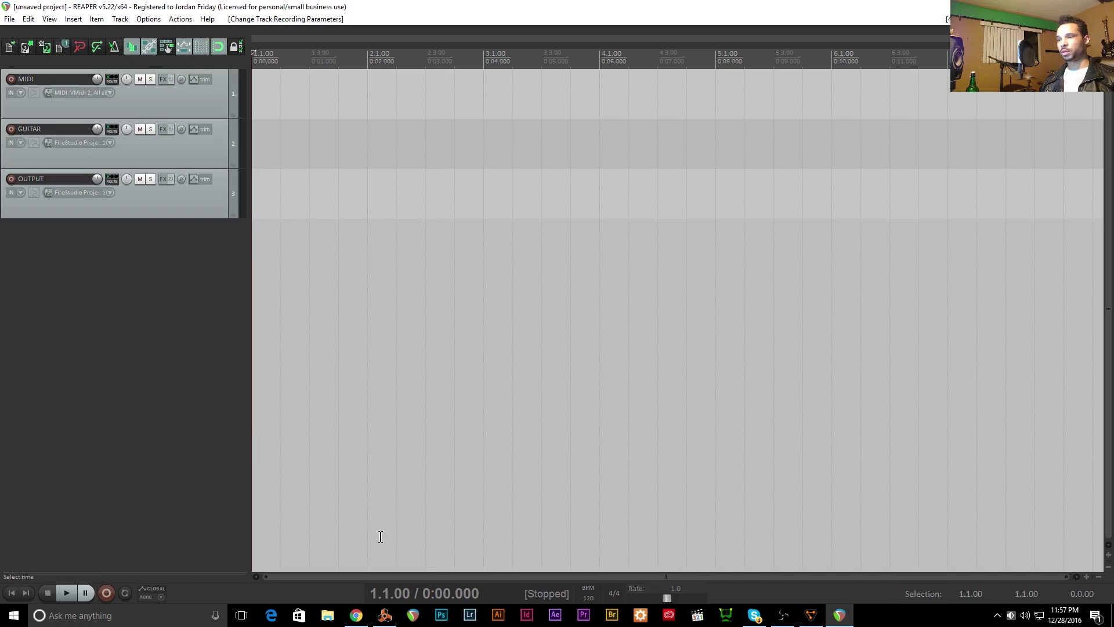
- Set the GUITAR track's input to mono FireStudio Project Mic 1
left_click(385, 615)
left_click(392, 623)
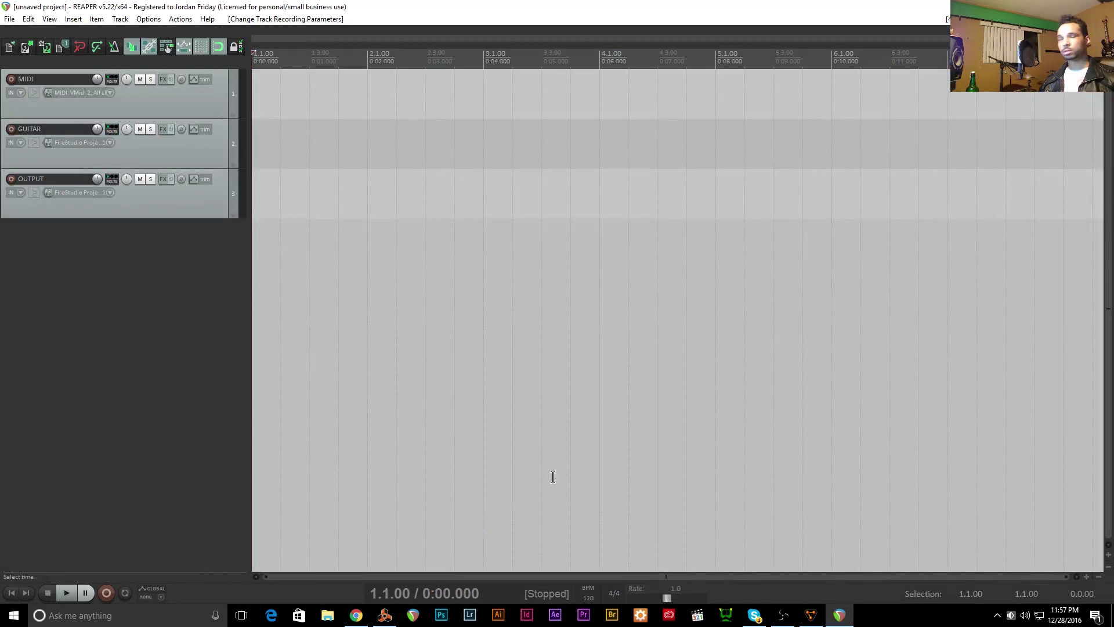
left_click(77, 145)
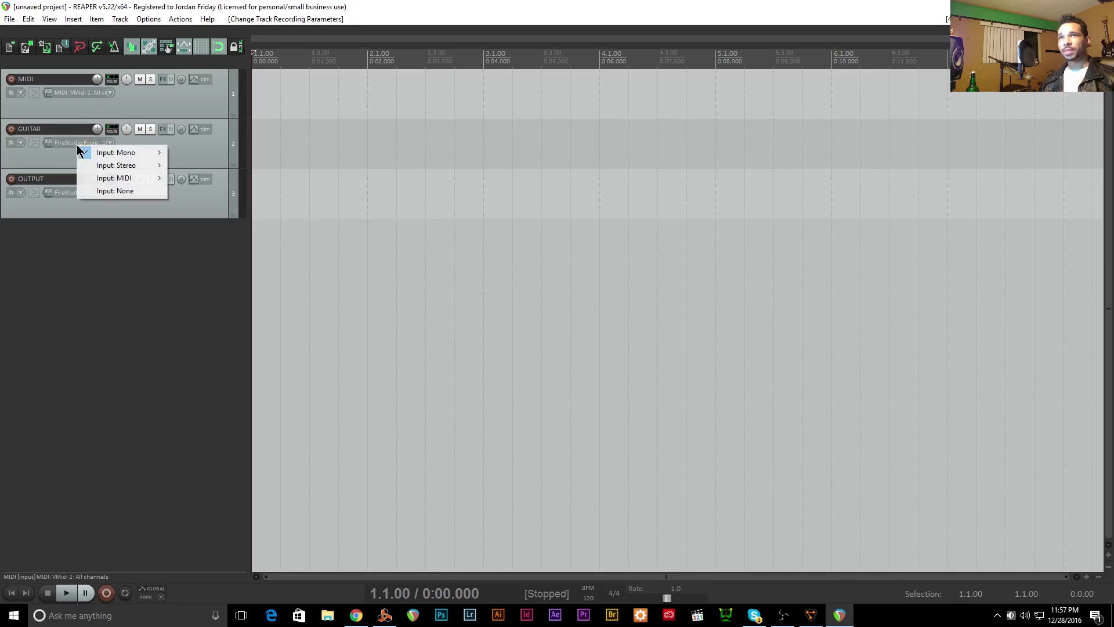
mouse_move(128, 153)
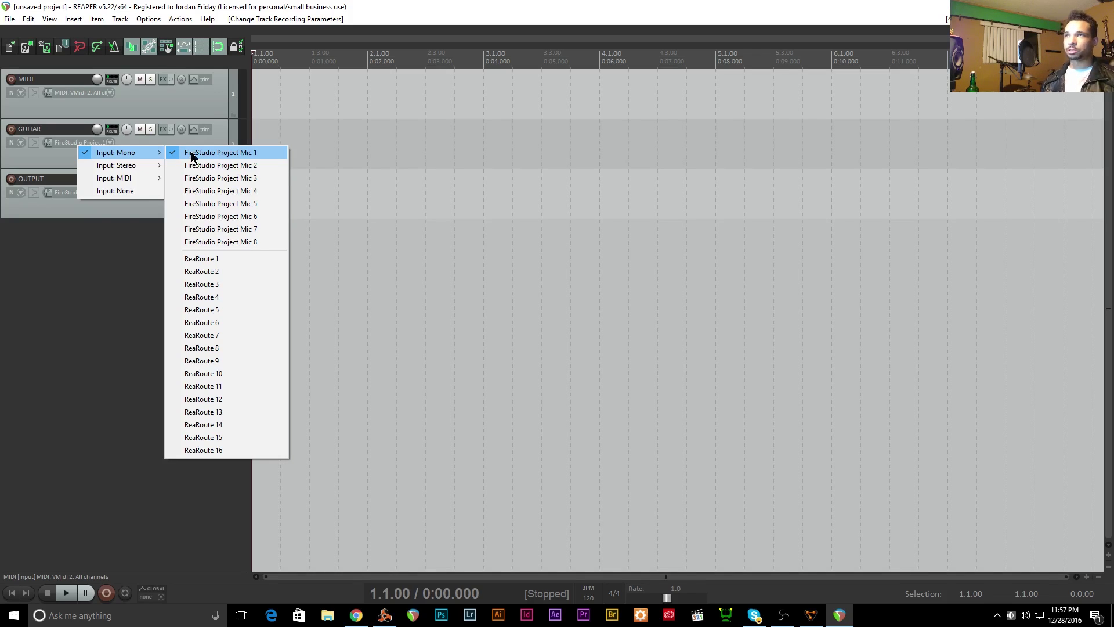
left_click(193, 153)
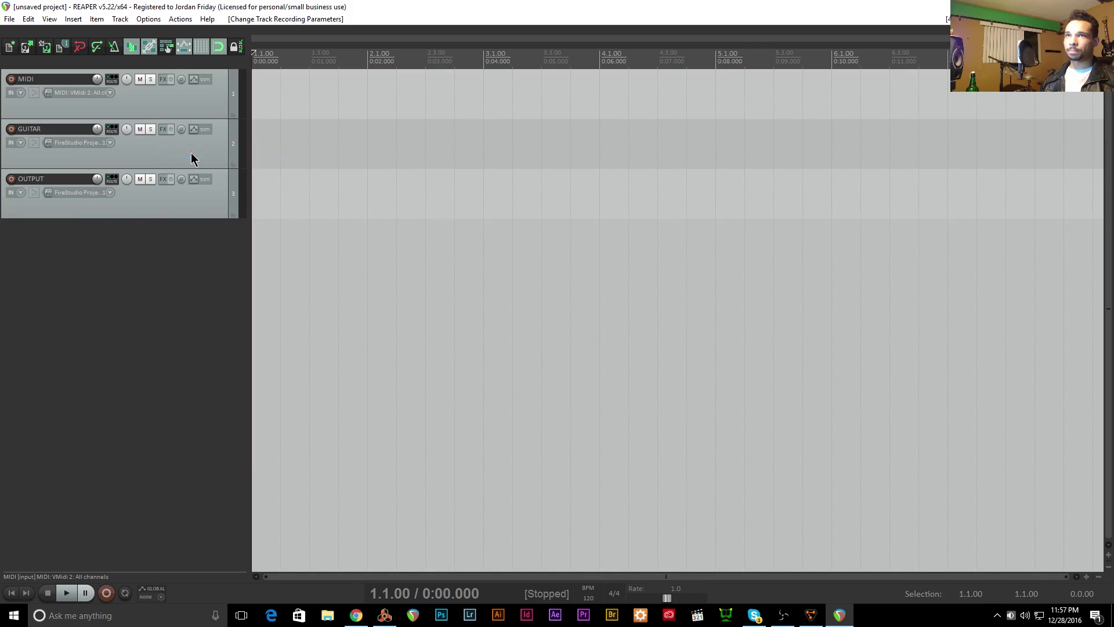
- Check the mono input choices for the OUTPUT track
left_click(64, 196)
mouse_move(66, 199)
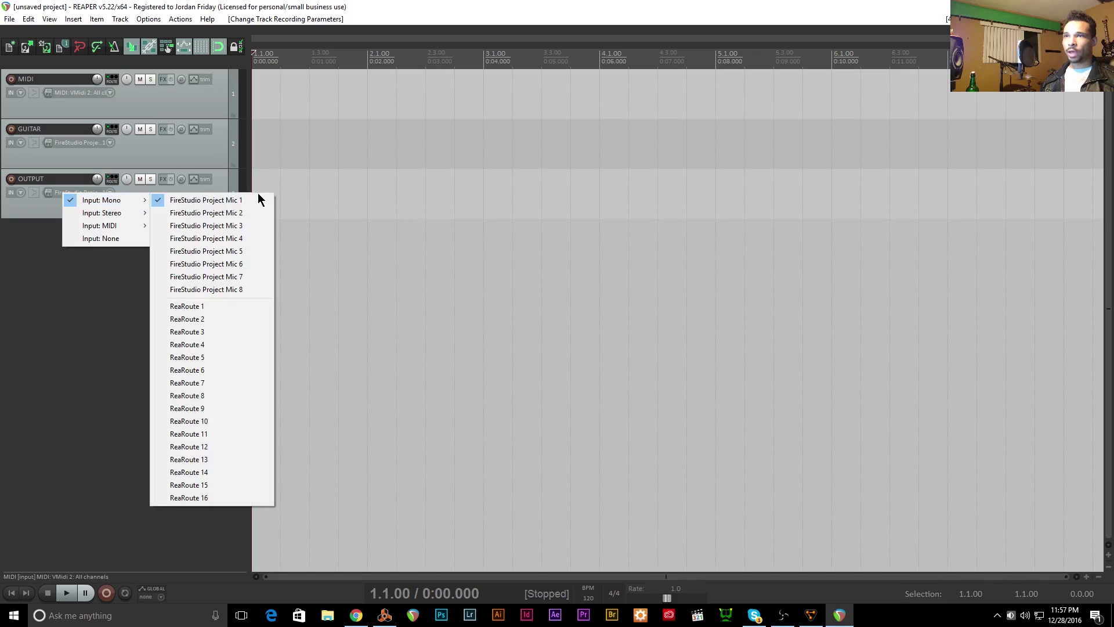
left_click(26, 252)
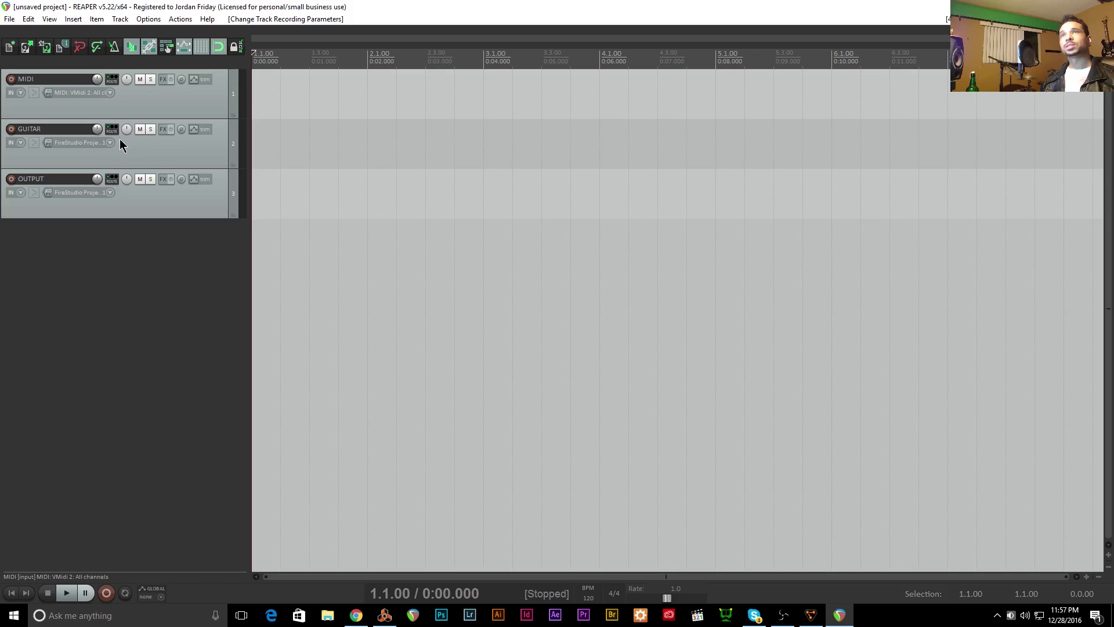
- In the MIDI track's routing, disable the master send and add ReaRoute 1 / ReaRoute 2 as an audio hardware output
left_click(112, 82)
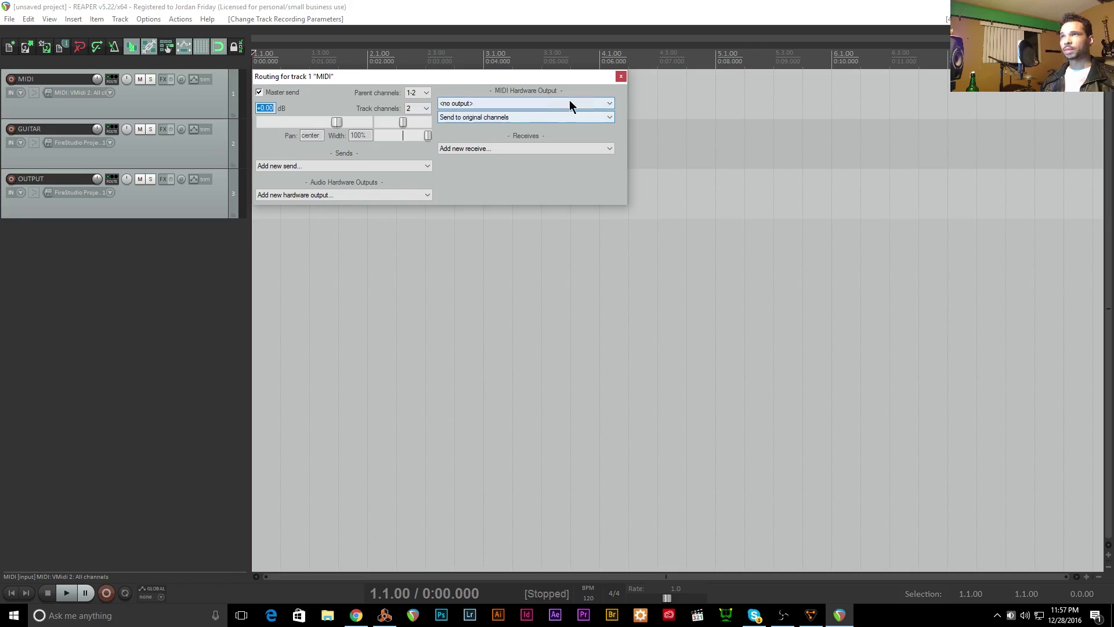
left_click(619, 79)
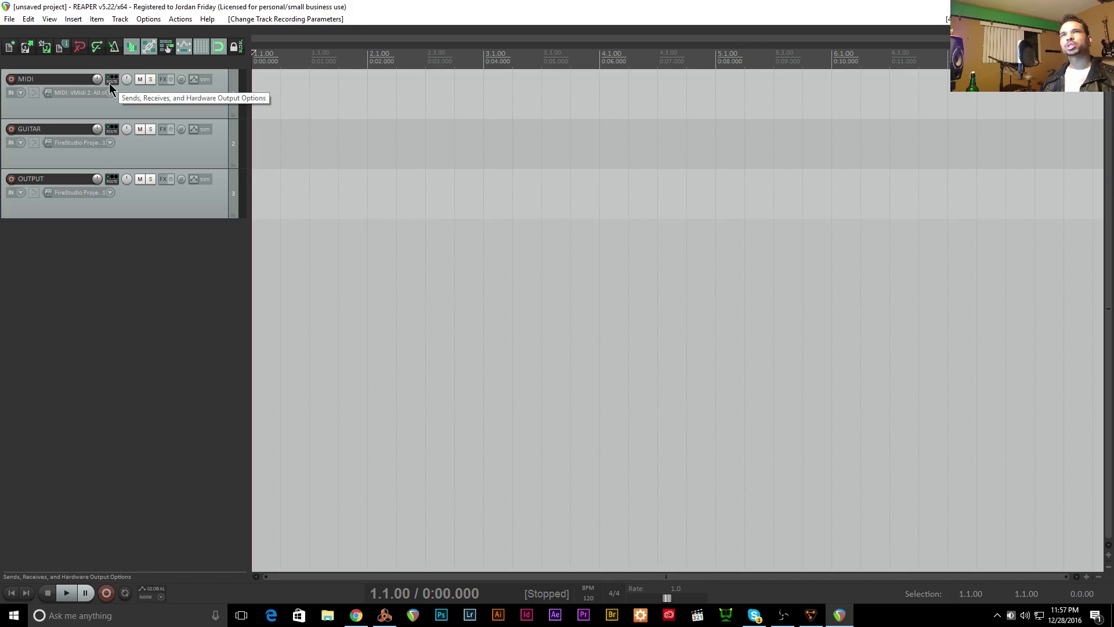
left_click(110, 82)
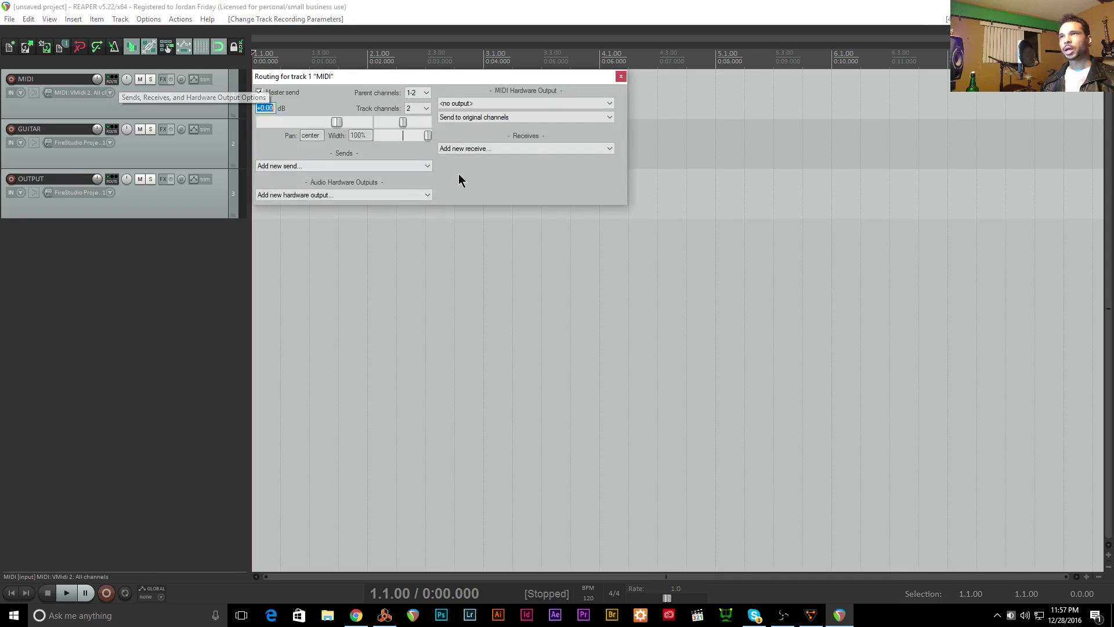
left_click(314, 196)
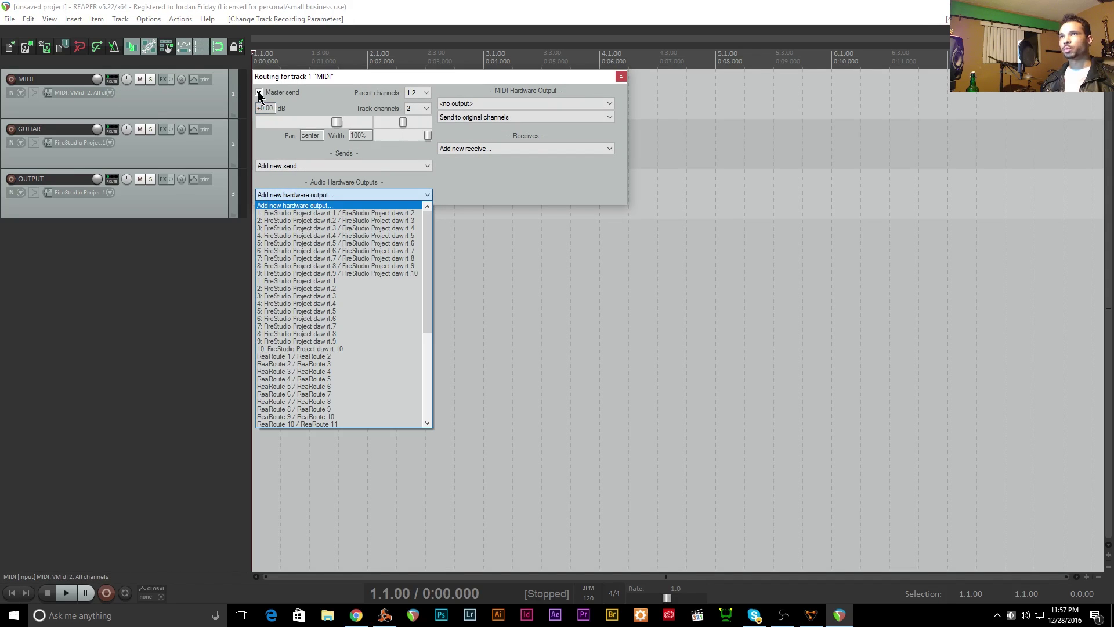
left_click(260, 96)
left_click(259, 94)
left_click(283, 194)
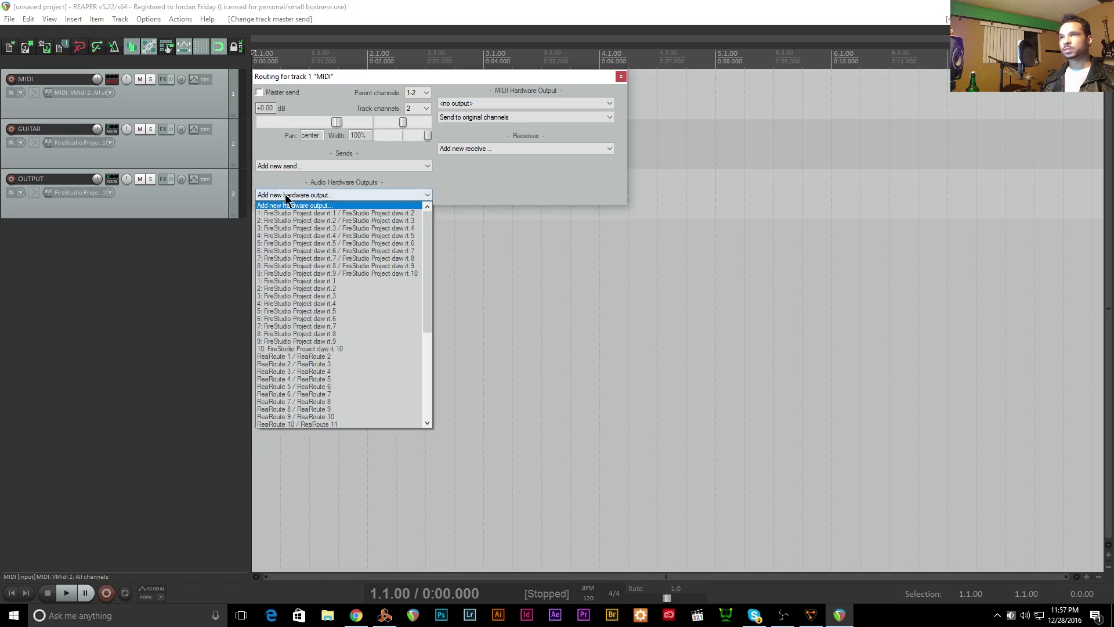
left_click(269, 355)
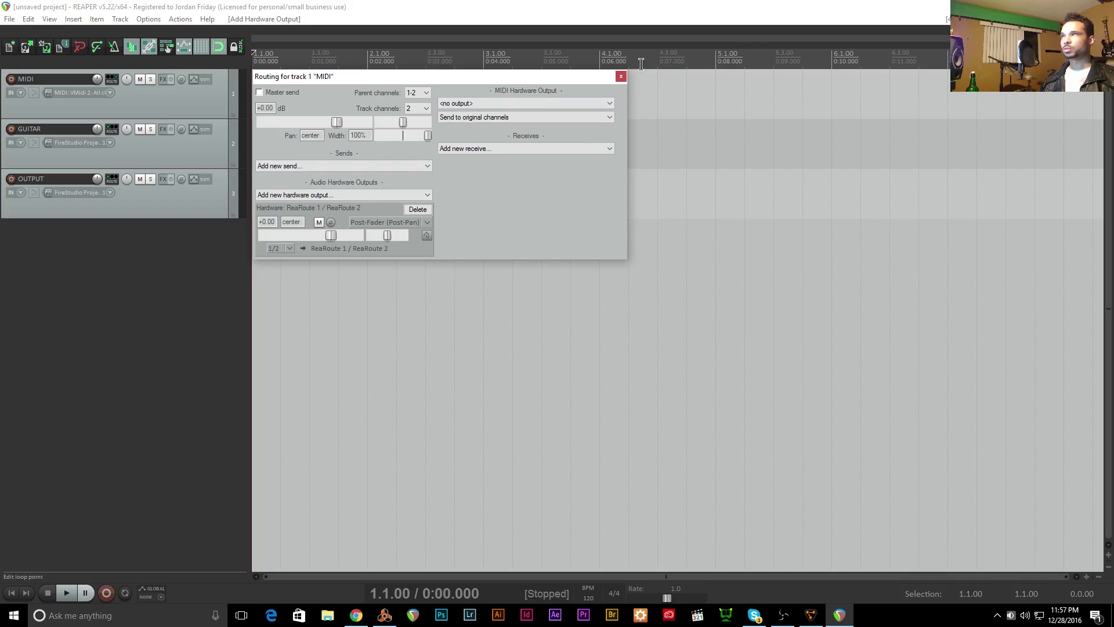
left_click(621, 77)
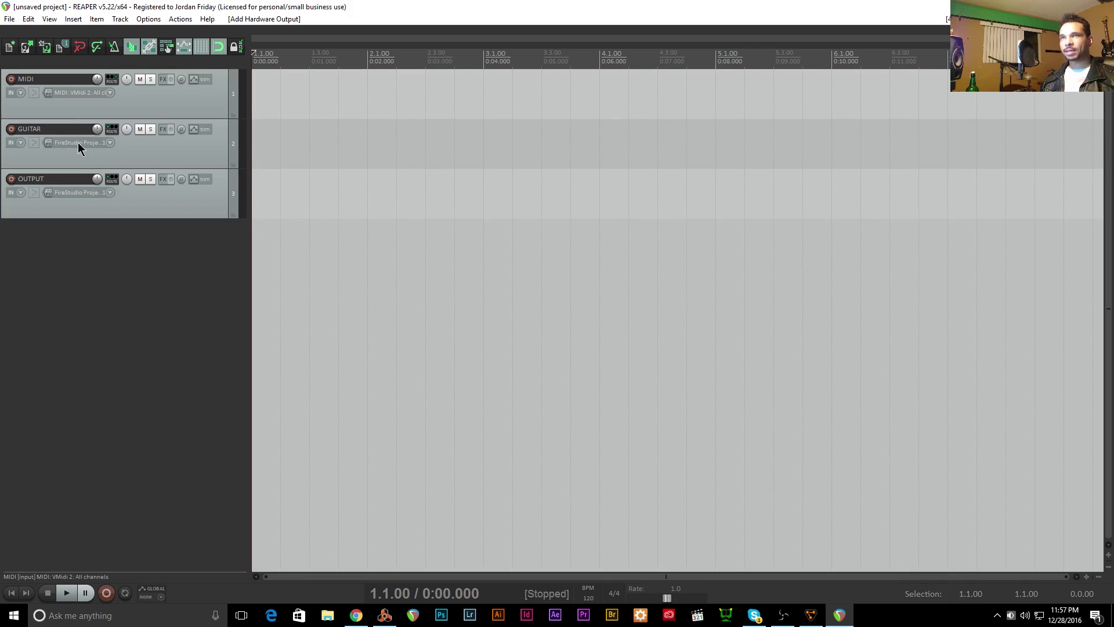
- In the GUITAR track's routing, disable the master send and add ReaRoute 1 / ReaRoute 2 as an audio hardware output
left_click(108, 133)
left_click(267, 144)
left_click(324, 245)
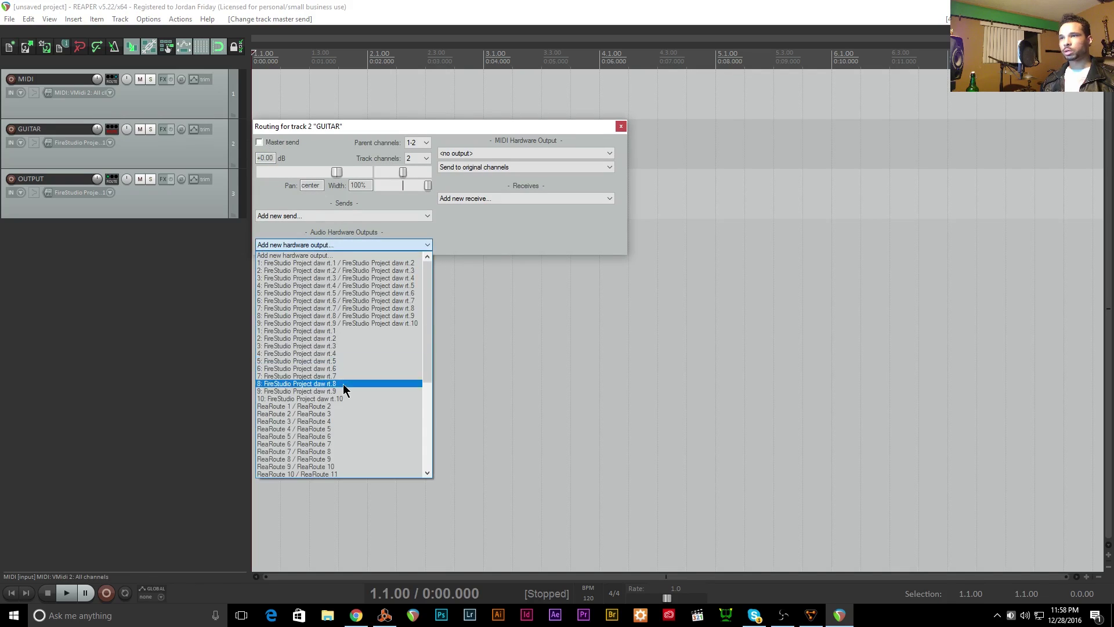
left_click(342, 407)
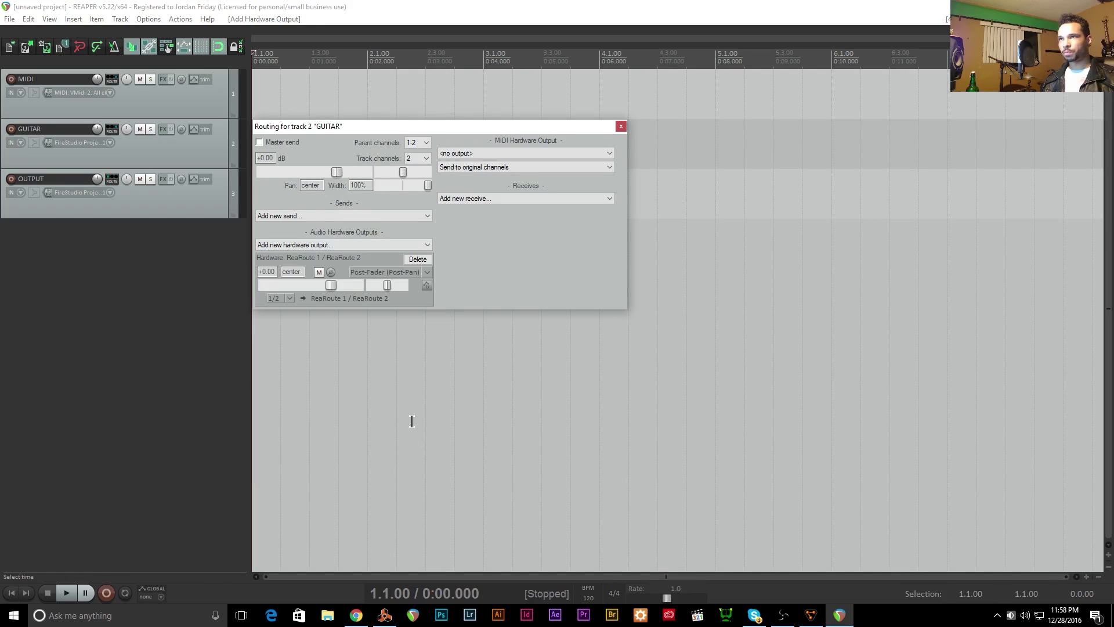
left_click(622, 127)
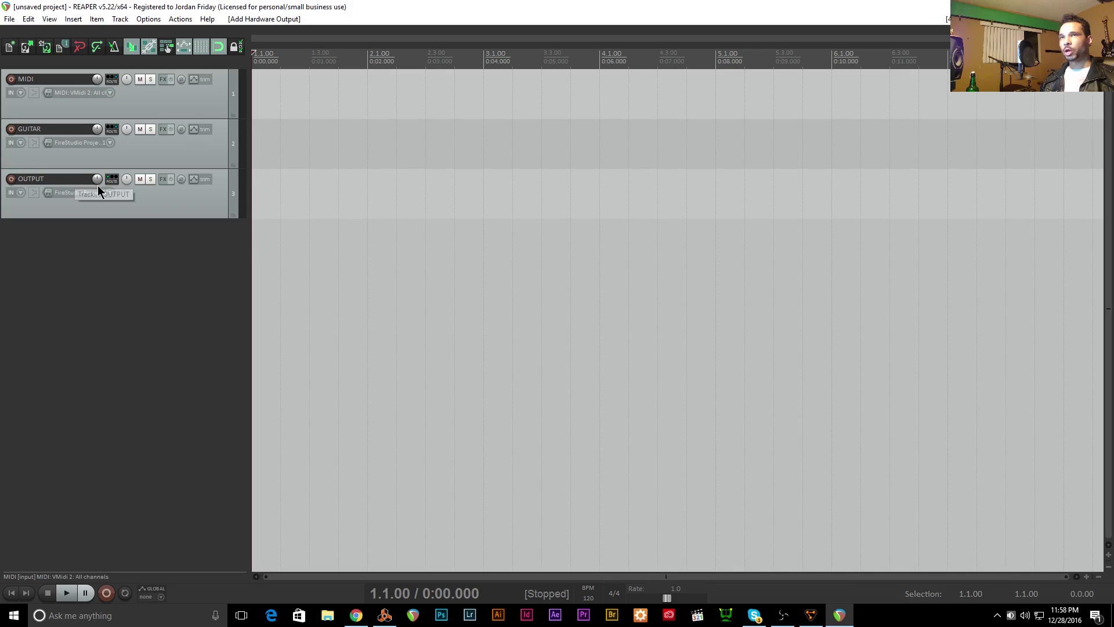
- In the OUTPUT track's routing, disable the master send and add FireStudio Project daw rt.1 / rt.2 as a hardware output
left_click(116, 178)
left_click(279, 192)
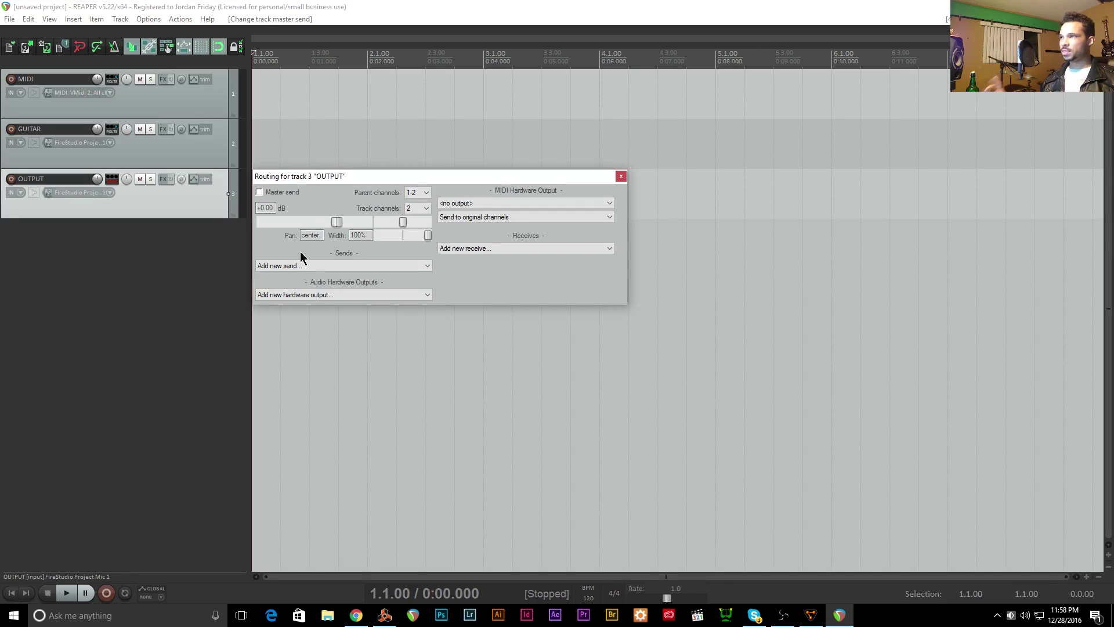
left_click(450, 248)
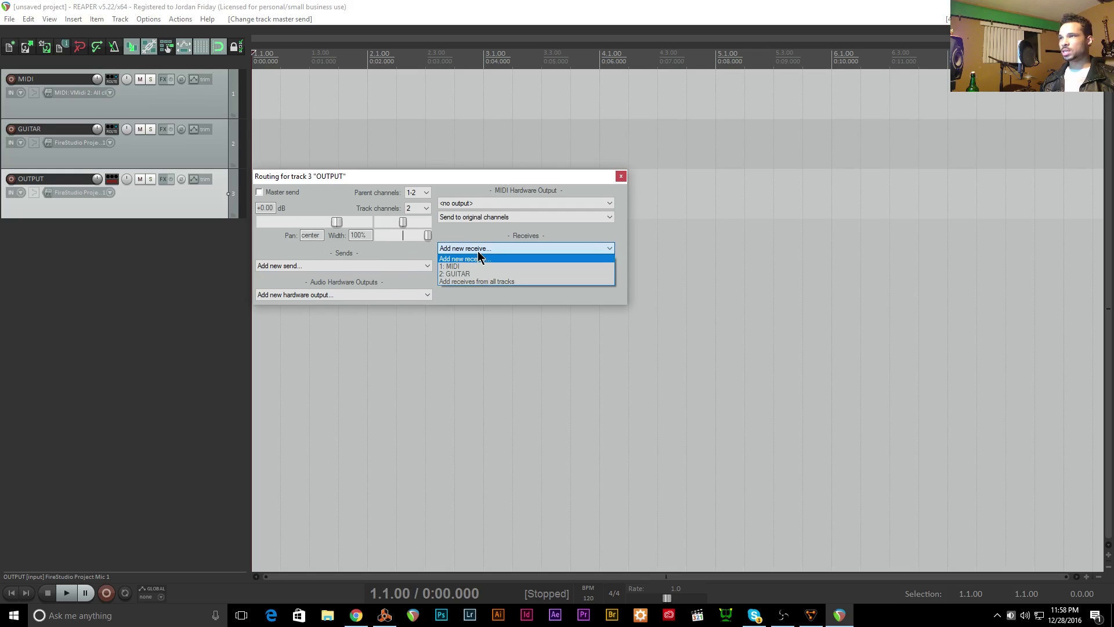
left_click(479, 256)
left_click(371, 295)
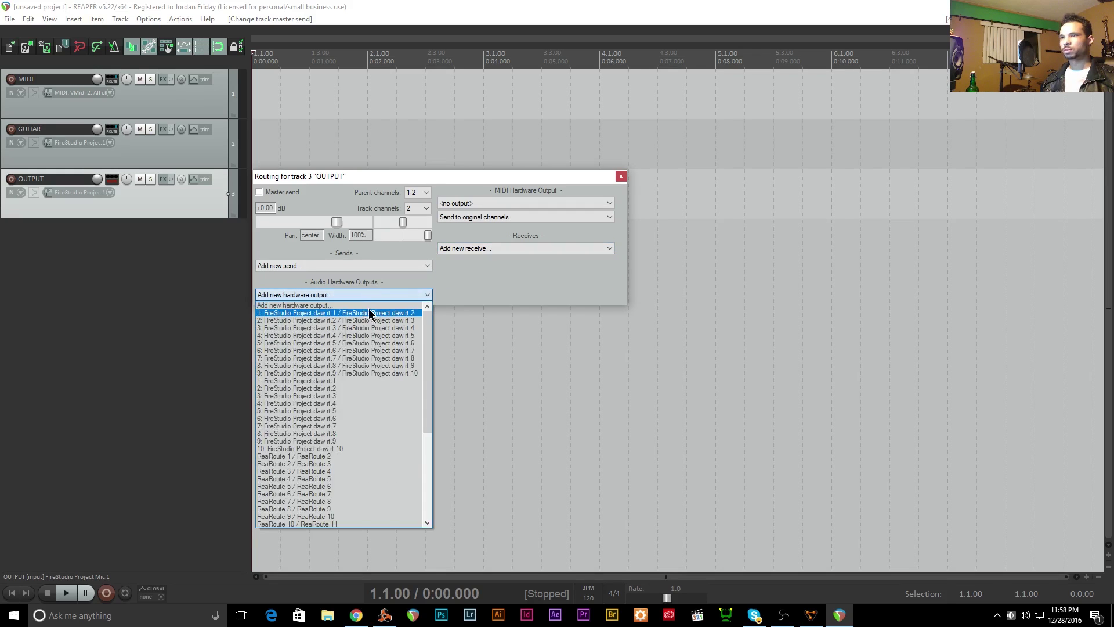
left_click(488, 289)
left_click(339, 294)
left_click(337, 313)
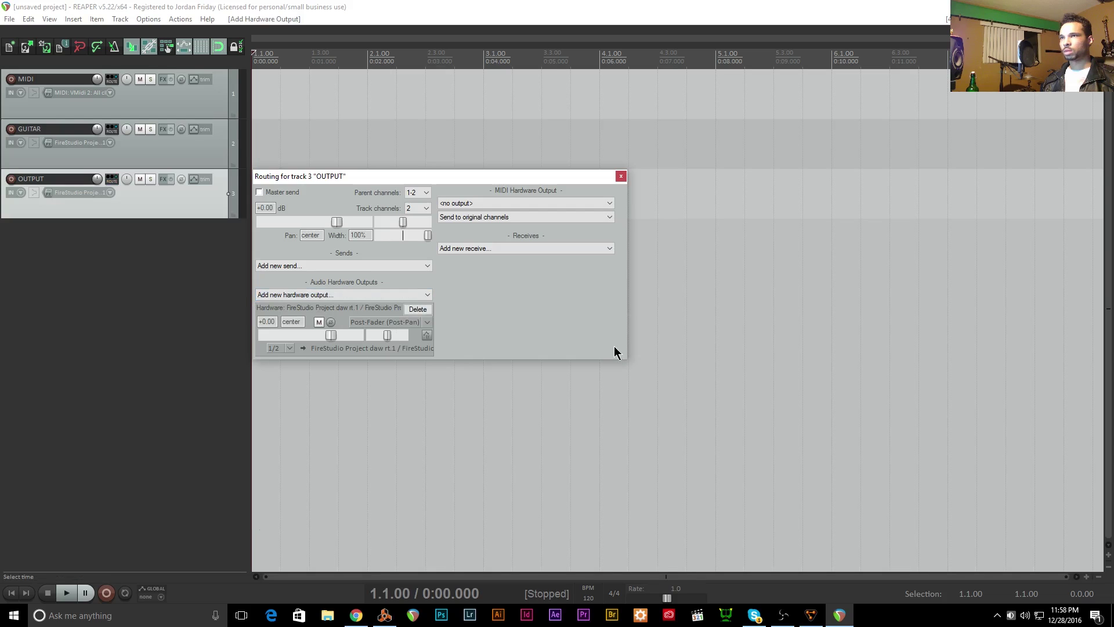
left_click(620, 175)
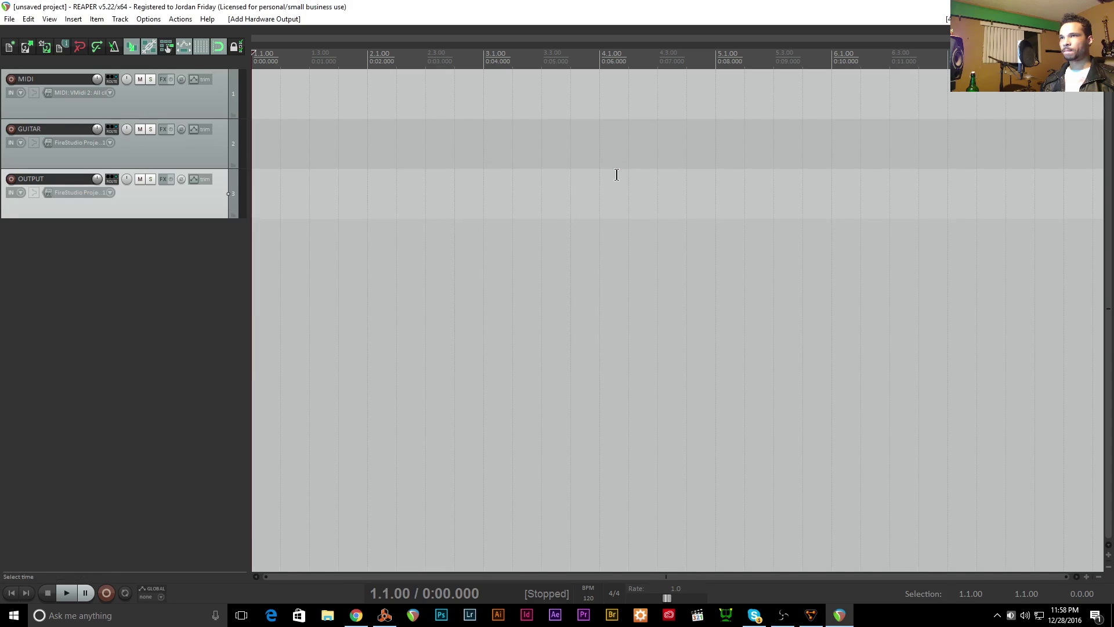
- Review the OUTPUT track's audio hardware output routing
left_click(111, 182)
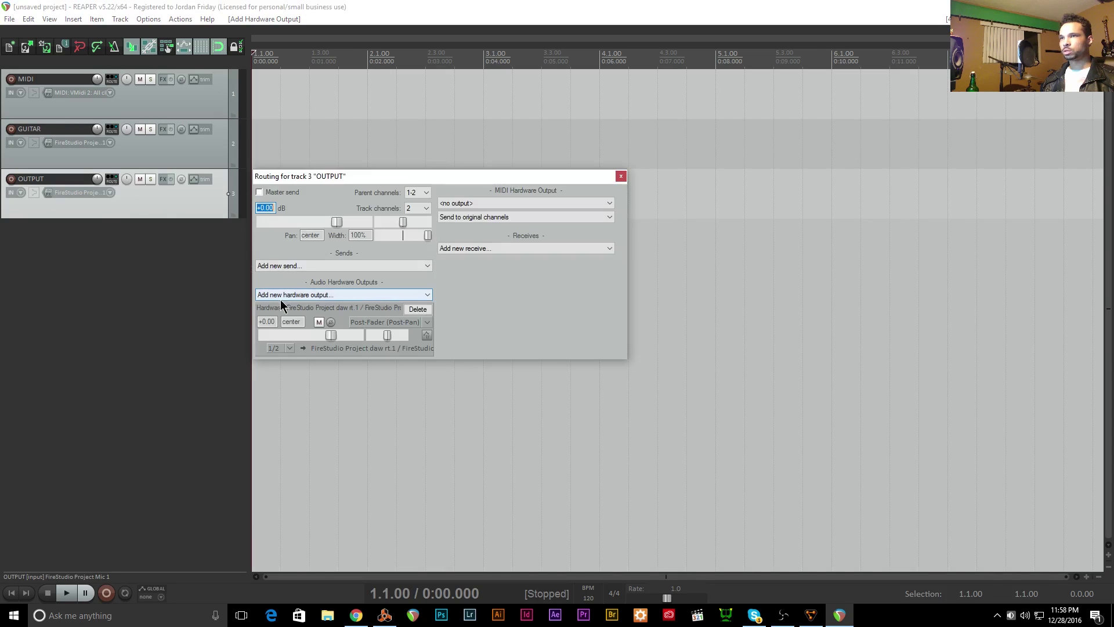
left_click(345, 294)
left_click(345, 314)
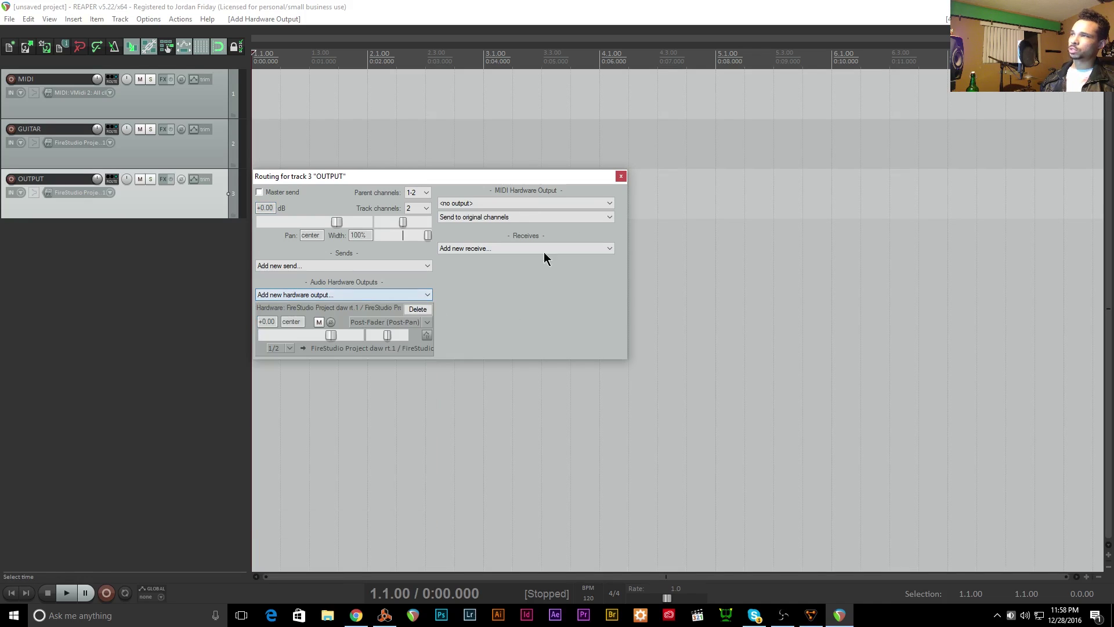
left_click(620, 176)
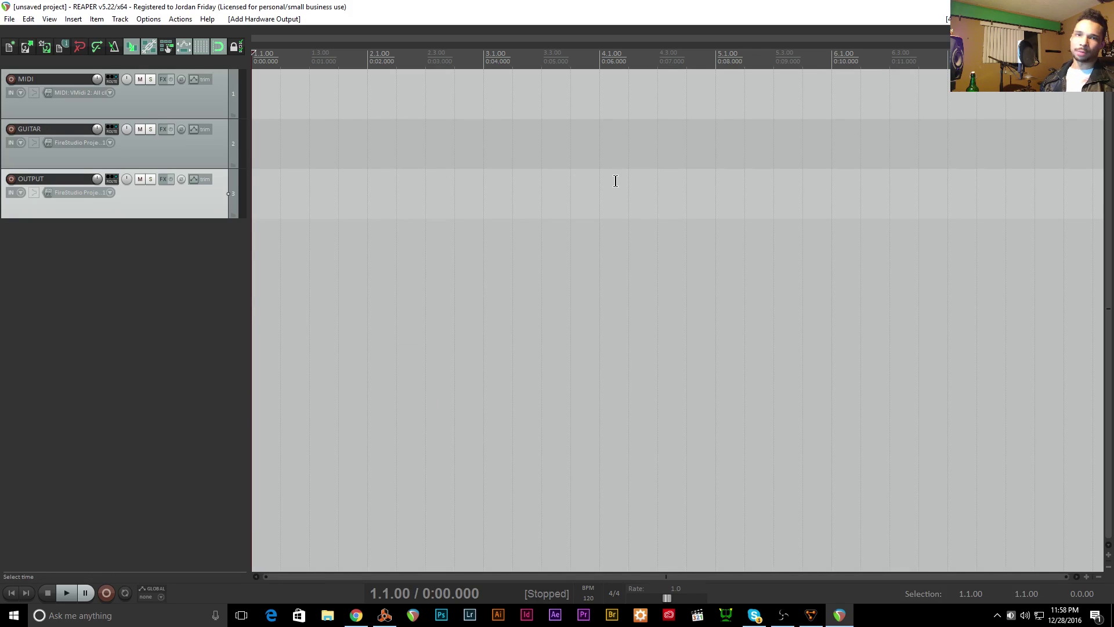
- Set the OUTPUT track's input to stereo ReaRoute 1 / ReaRoute 2 and deselect the track
left_click(88, 191)
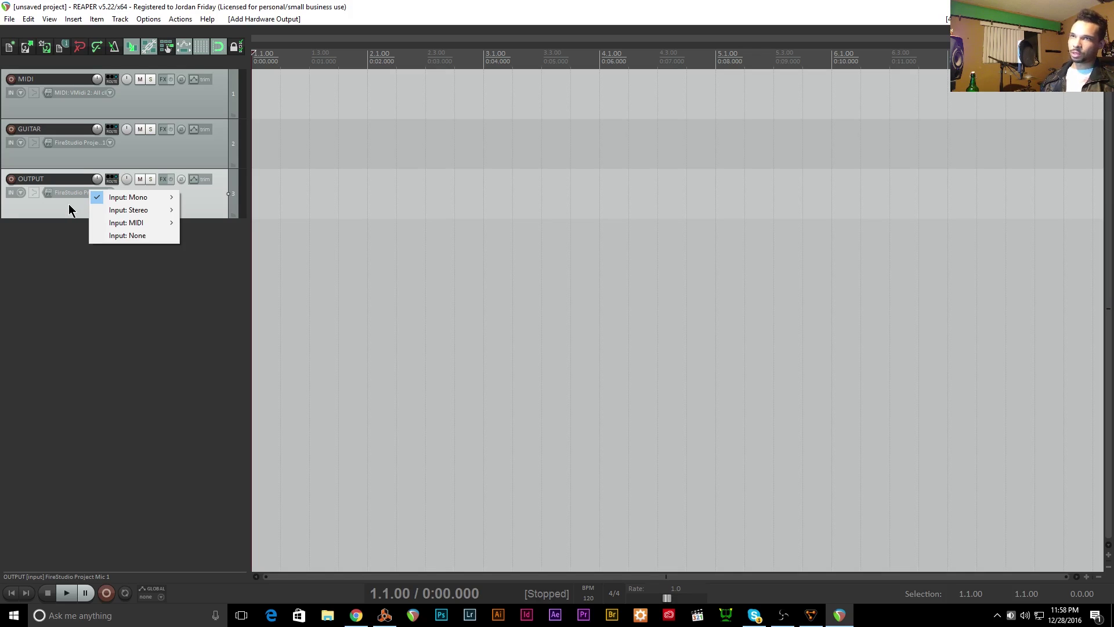
mouse_move(119, 210)
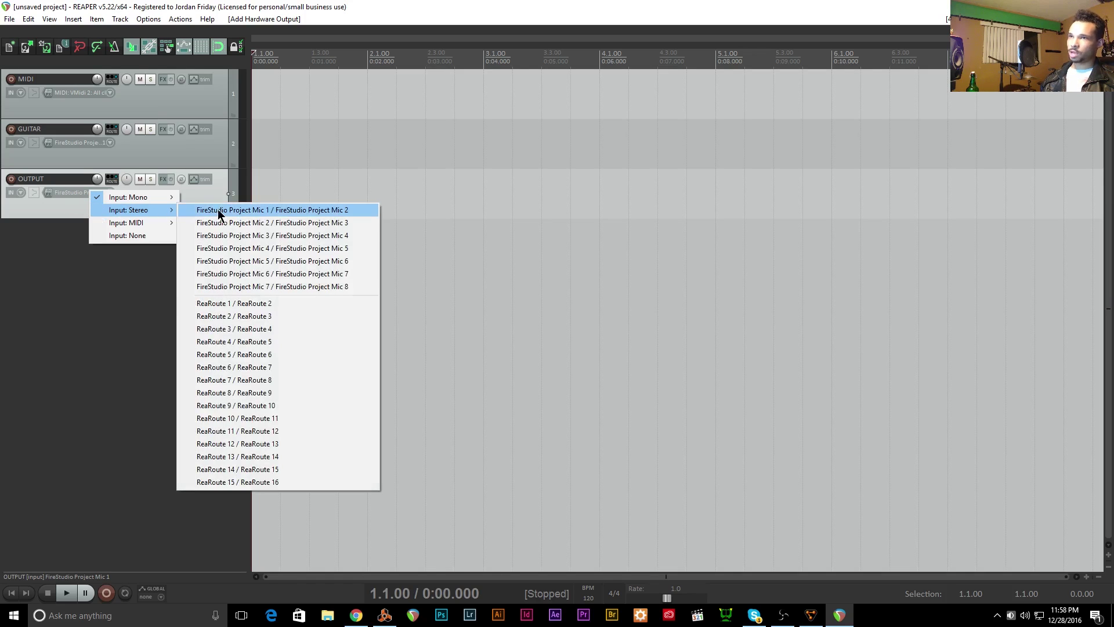
left_click(265, 305)
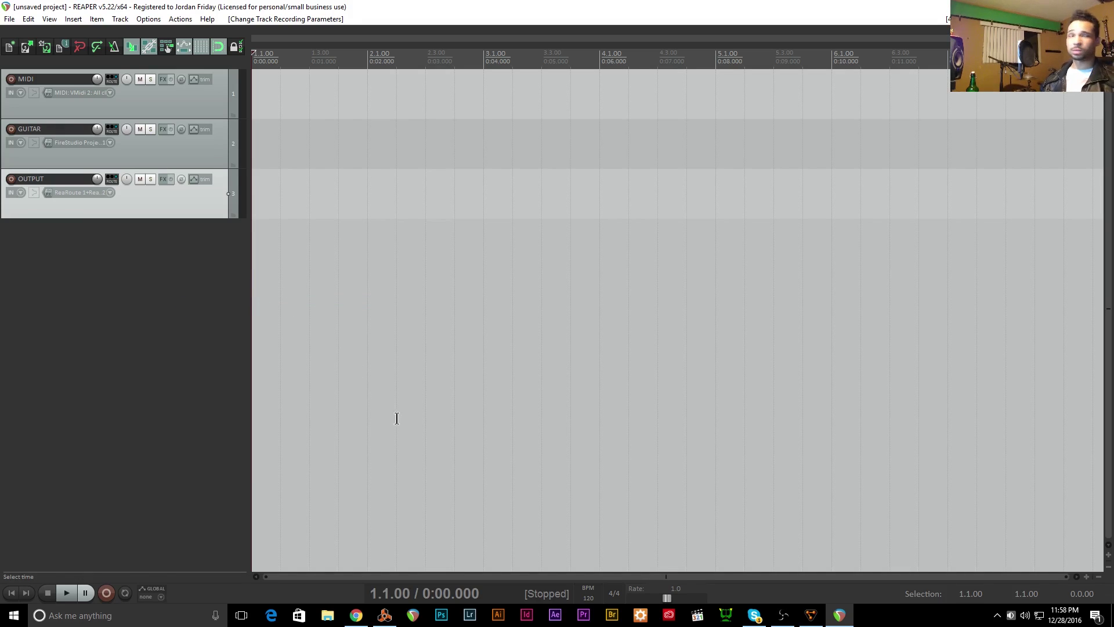
left_click(380, 615)
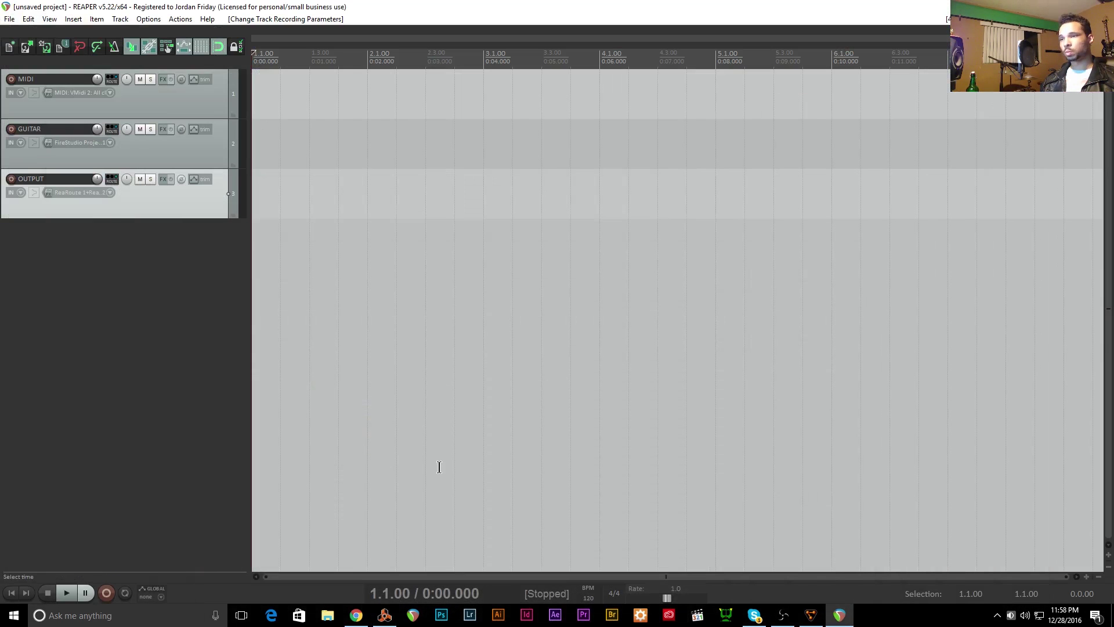
left_click(150, 350)
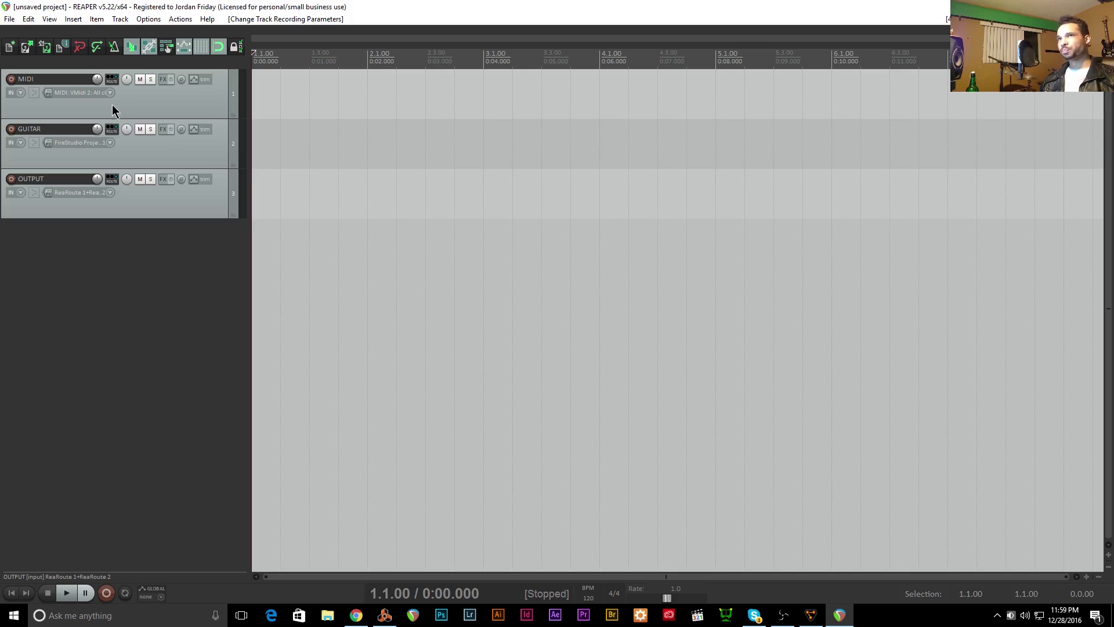
- Switch to Reason and create an External MIDI Instrument in the sequencer
left_click(384, 615)
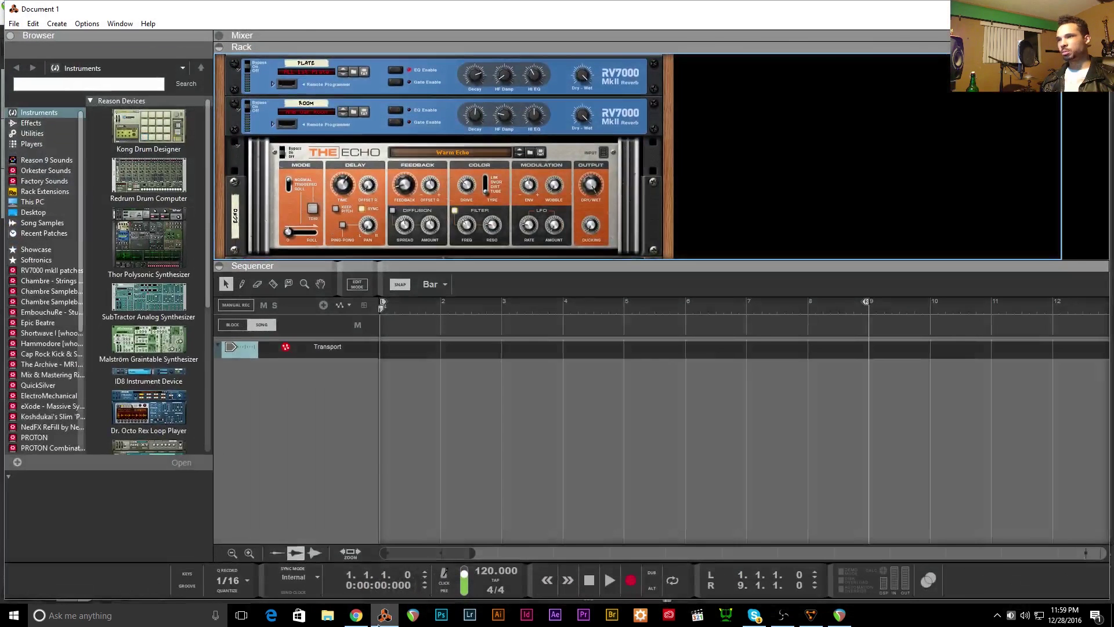
right_click(305, 454)
mouse_move(350, 411)
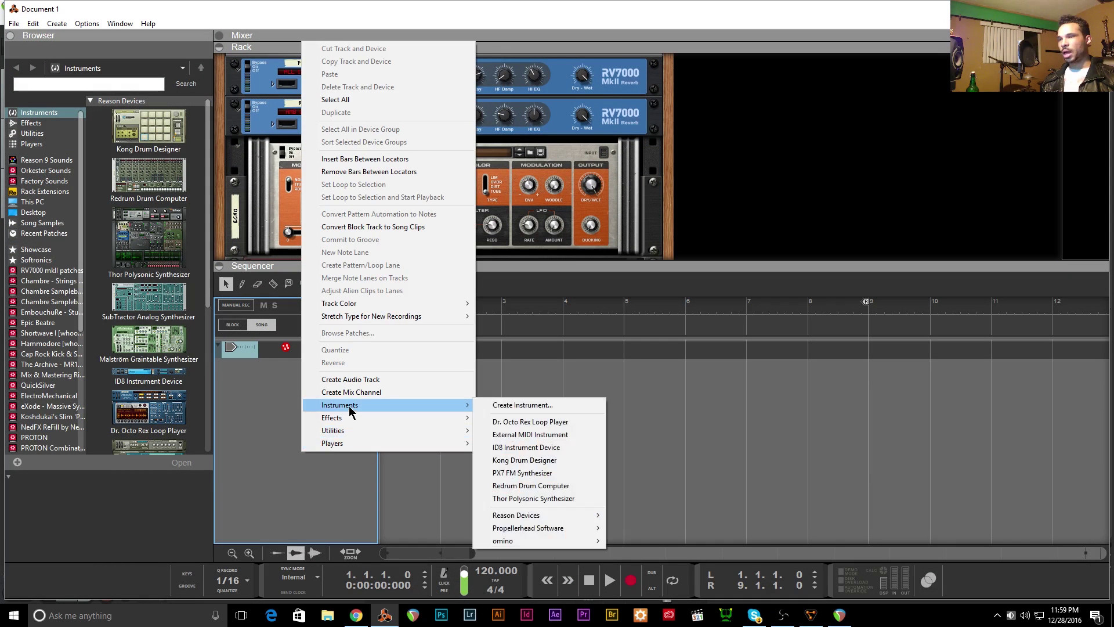
left_click(519, 435)
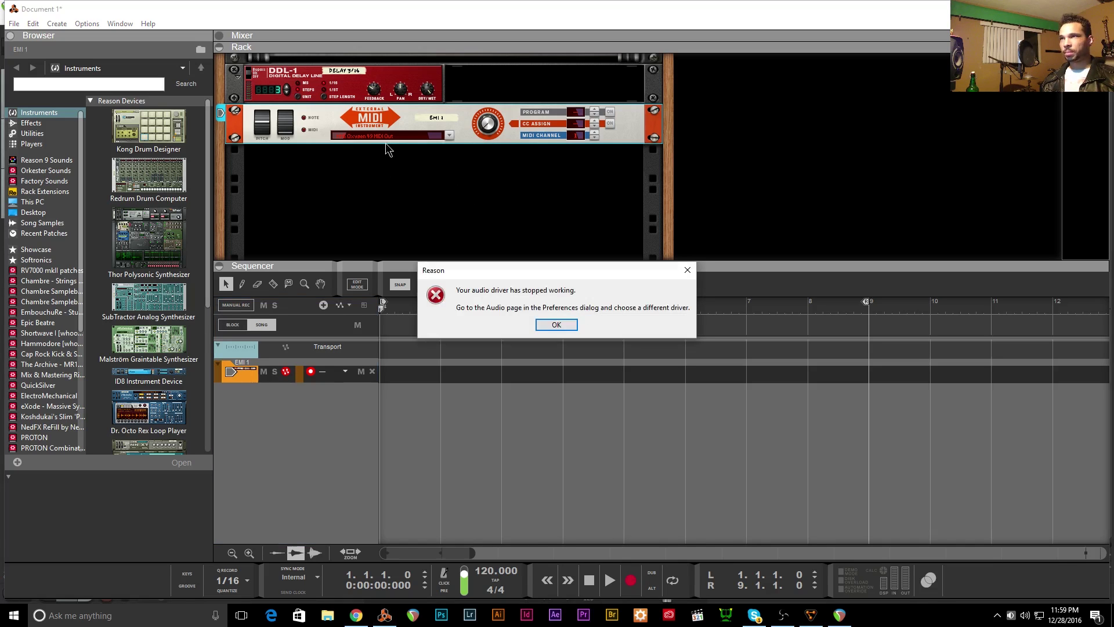
- Dismiss the audio driver error and try choosing a different audio card driver in the preferences
left_click(546, 334)
left_click(34, 24)
left_click(116, 413)
left_click(589, 175)
left_click(615, 221)
left_click(702, 96)
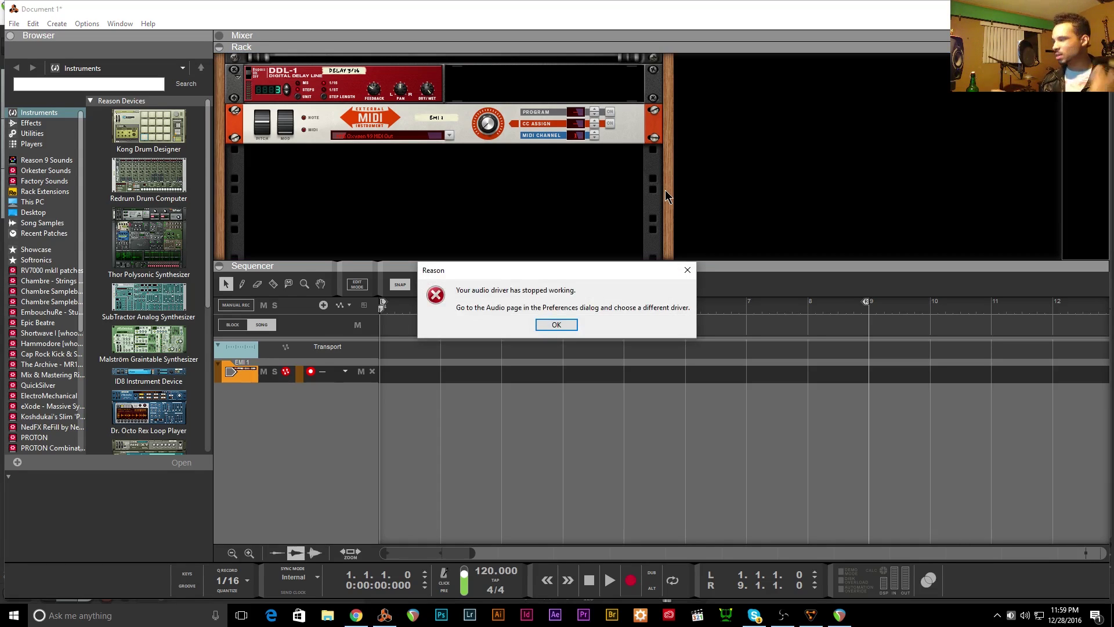
key("Return")
- Try to revive the audio driver in the preferences by switching to DX CABLE Input and back to ASIO ReaRoute ASIO (x64)
left_click(33, 23)
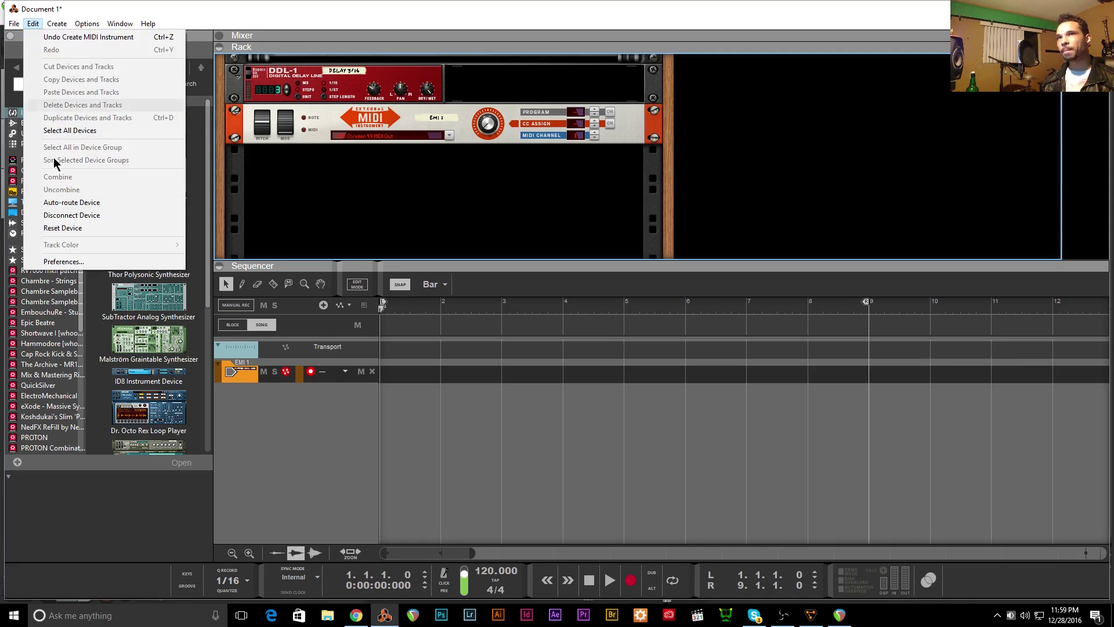
left_click(59, 261)
left_click(533, 175)
left_click(562, 274)
left_click(539, 175)
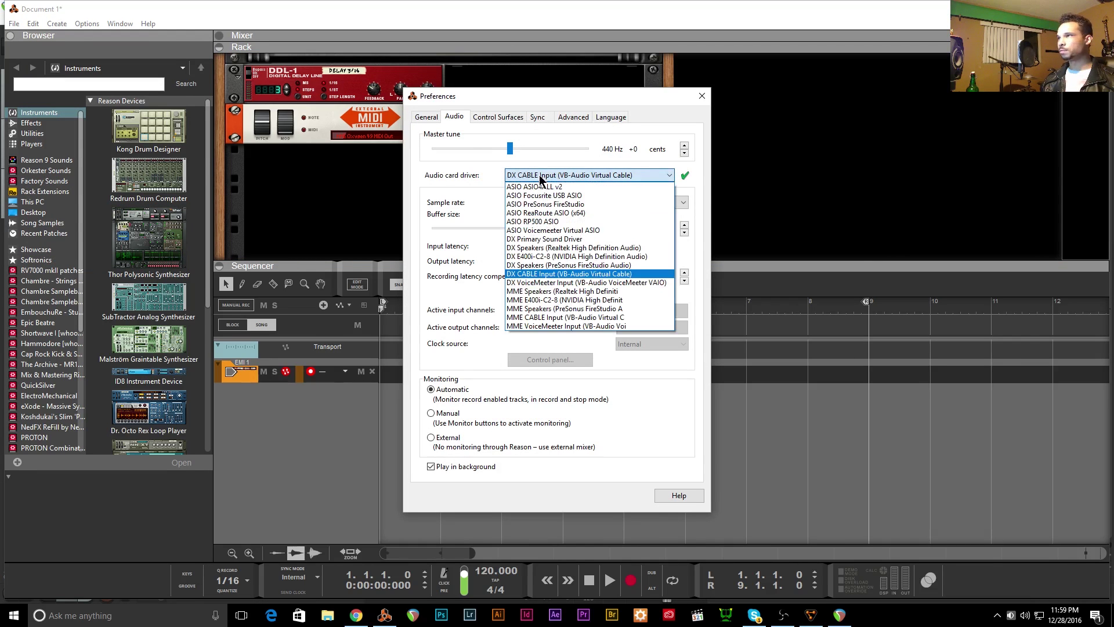
left_click(542, 214)
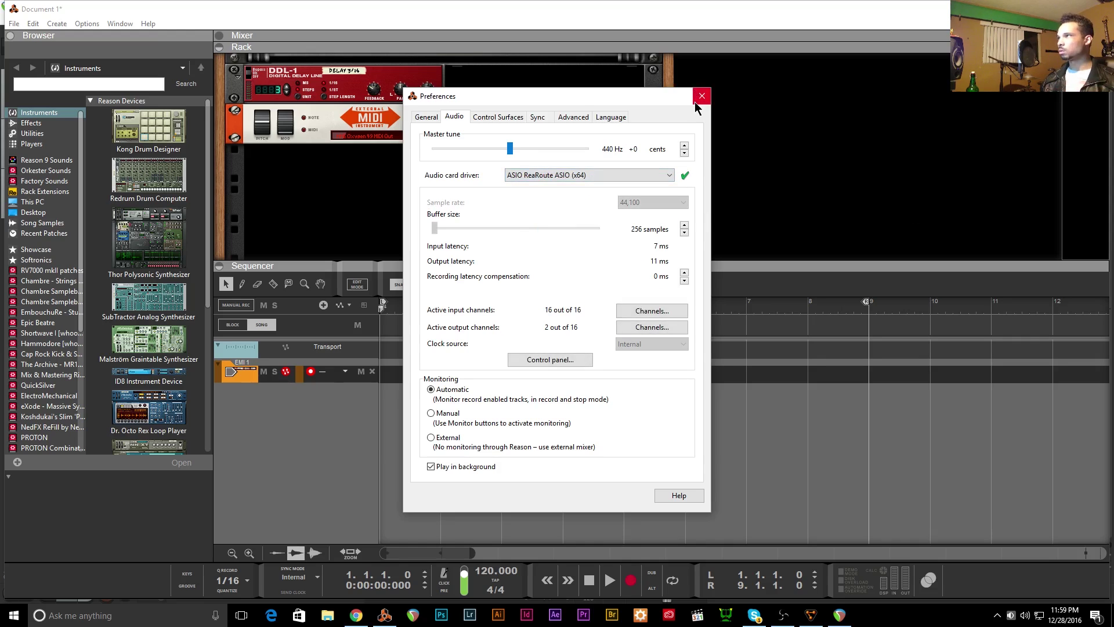
left_click(701, 96)
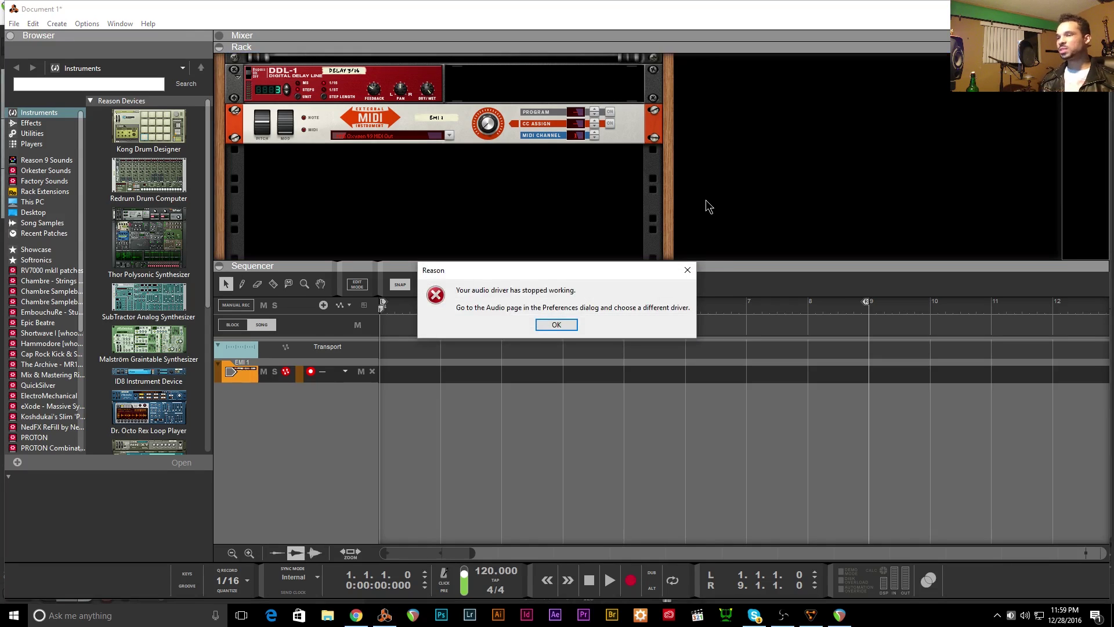
key("Return")
- Switch to REAPER and save the project as REASONTUTORIAL in the Reaper folder
left_click(839, 615)
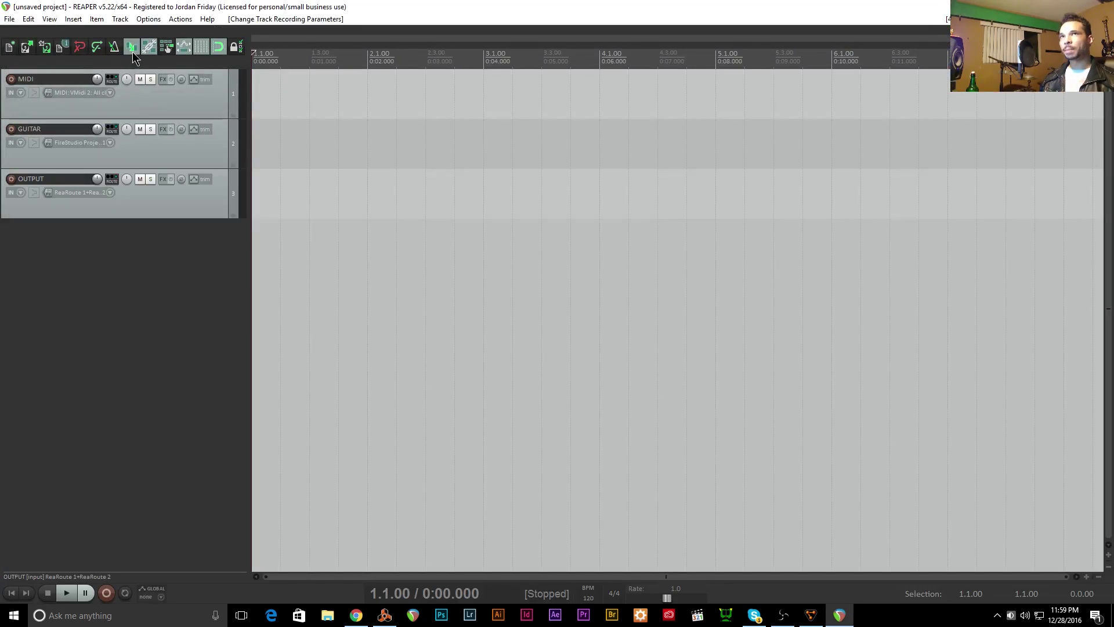
left_click(10, 19)
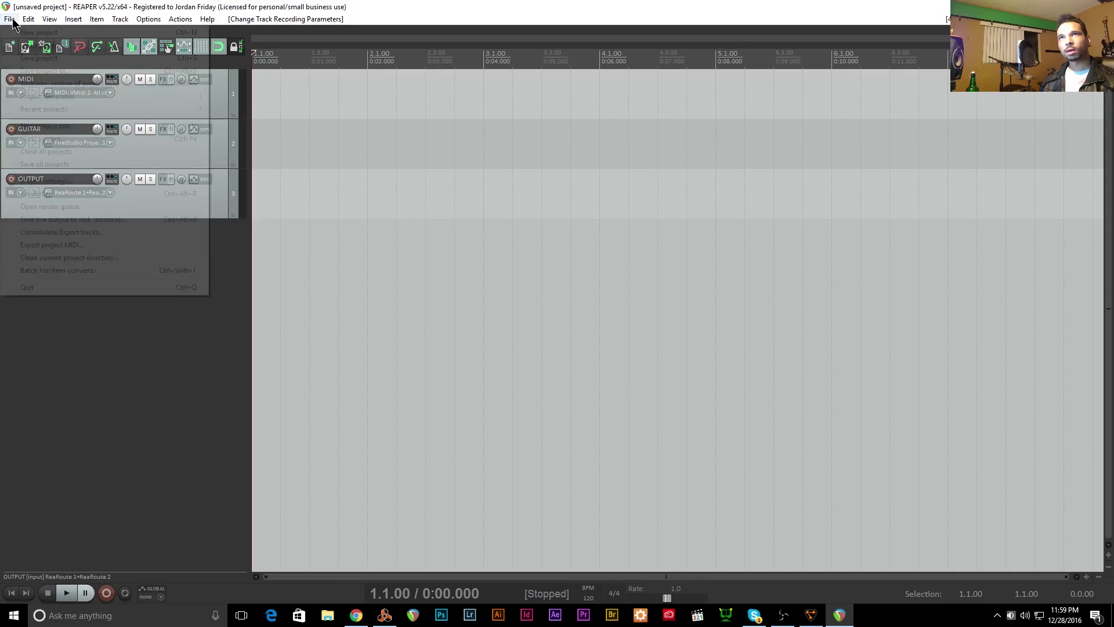
left_click(93, 71)
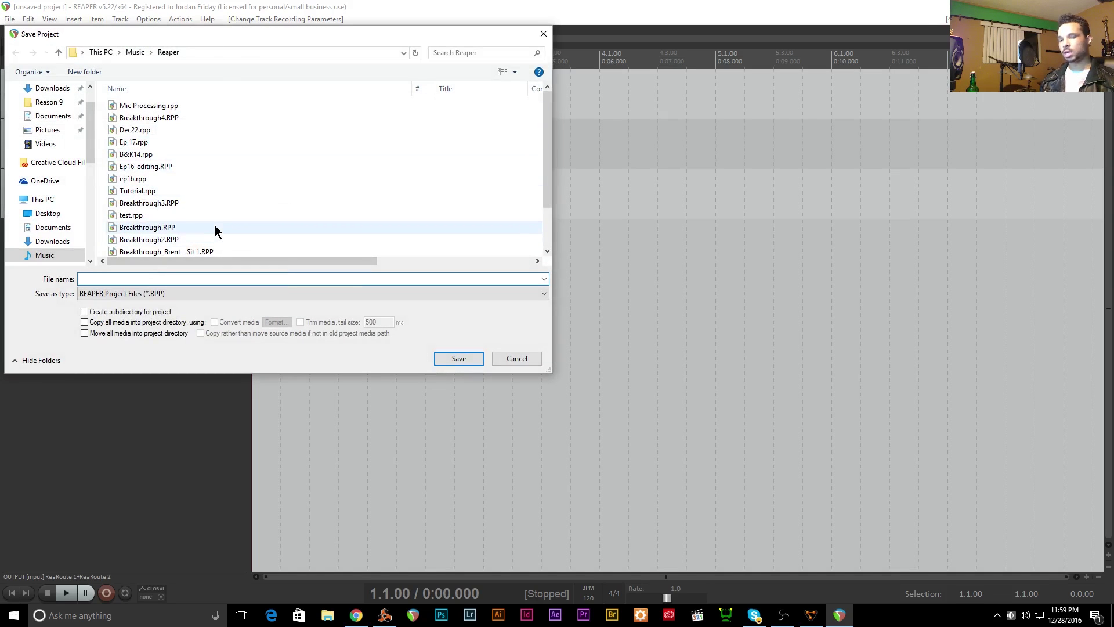
type("te")
key("BackSpace")
key("BackSpace")
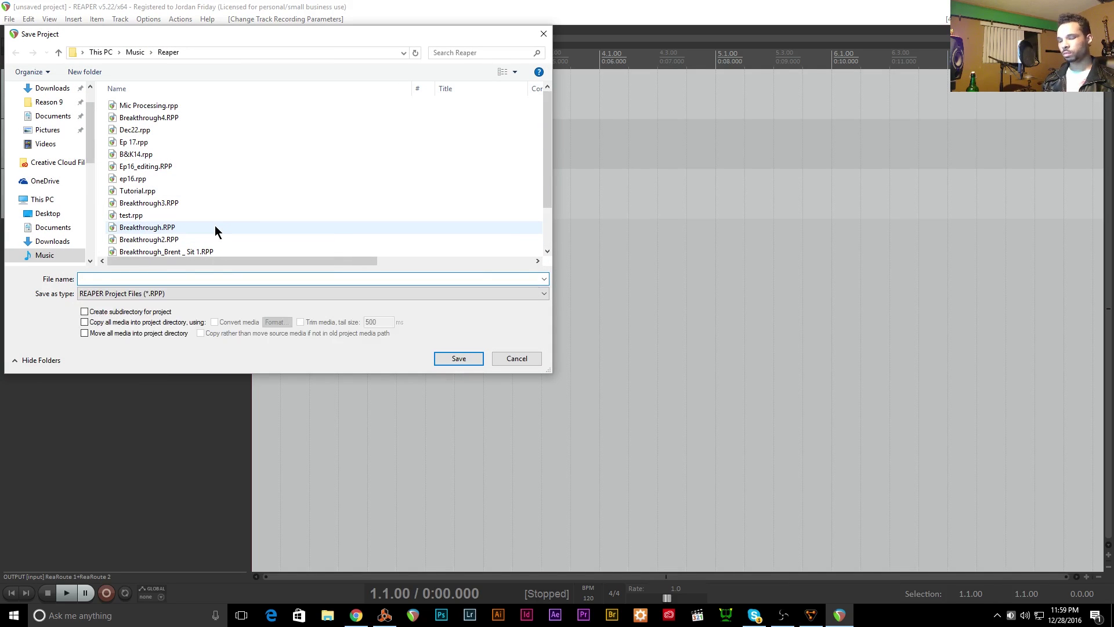
type("REASONTUTORIAL")
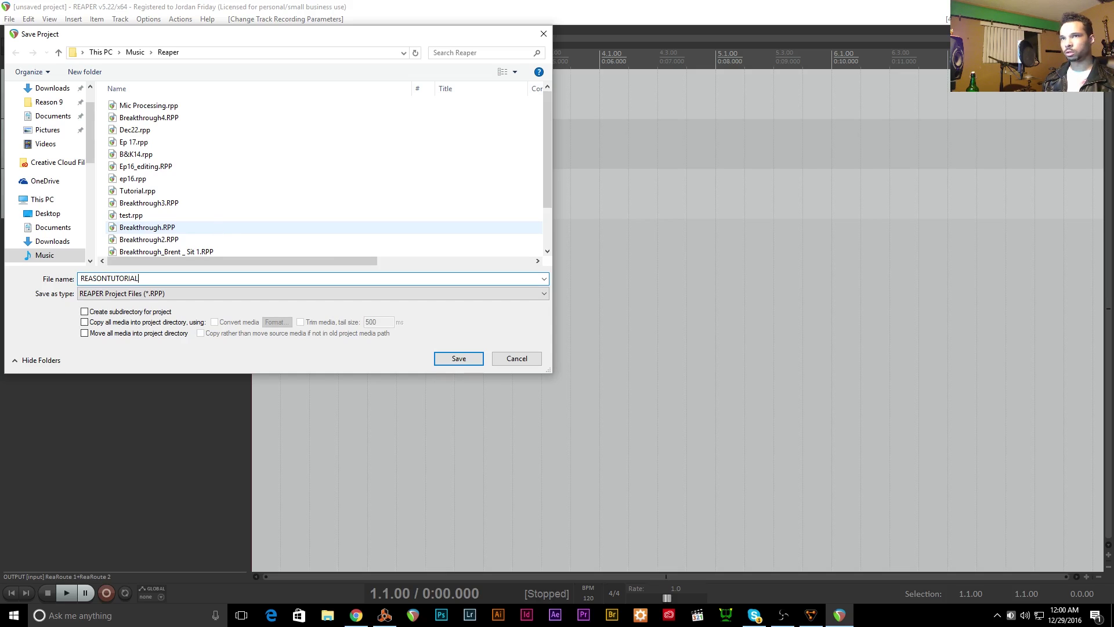
key("Return")
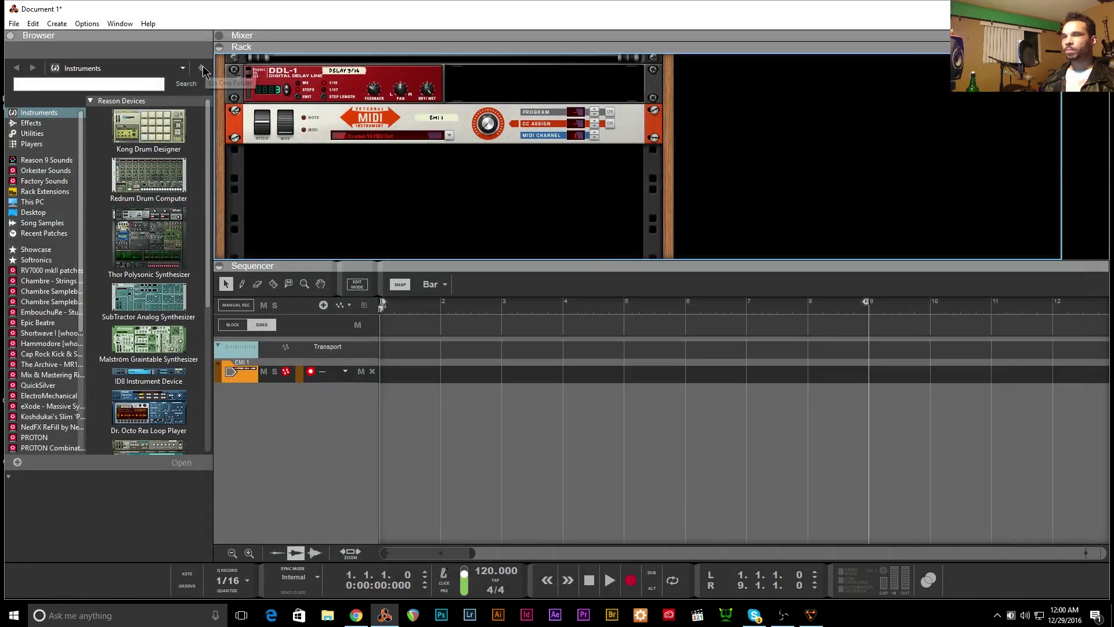
- Quit Reason without saving the changes to Document 1
left_click(1070, 9)
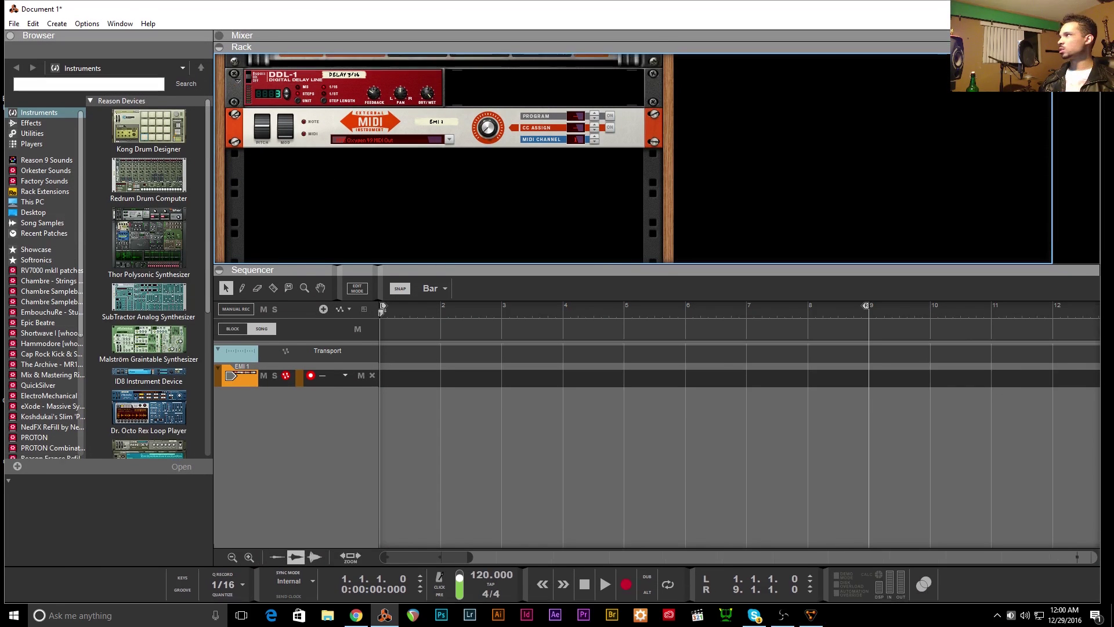
left_click(1100, 7)
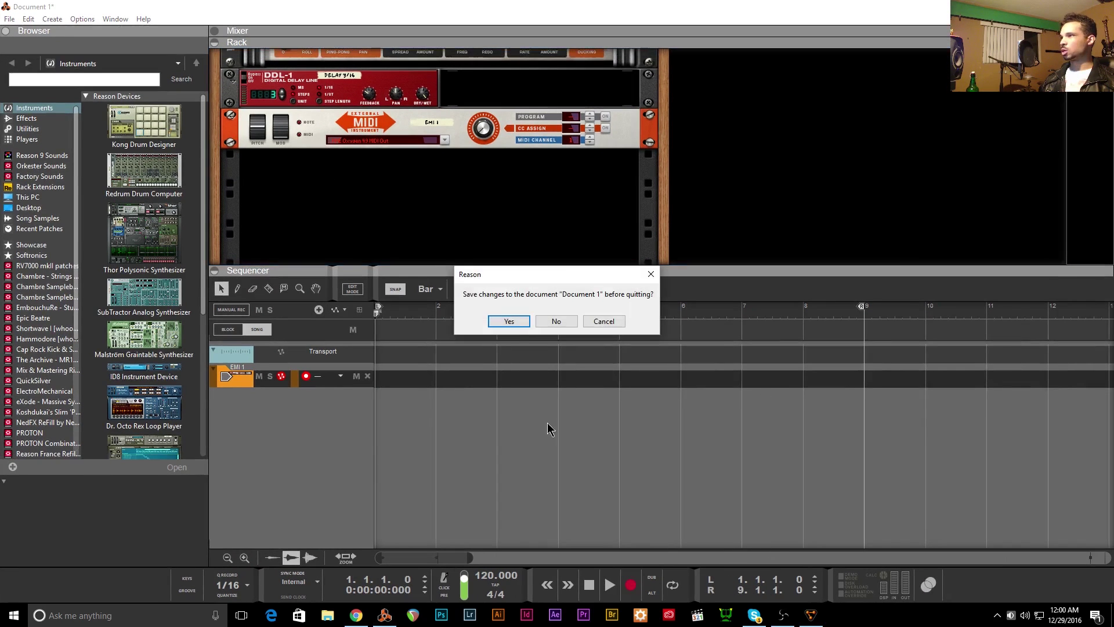
left_click(550, 319)
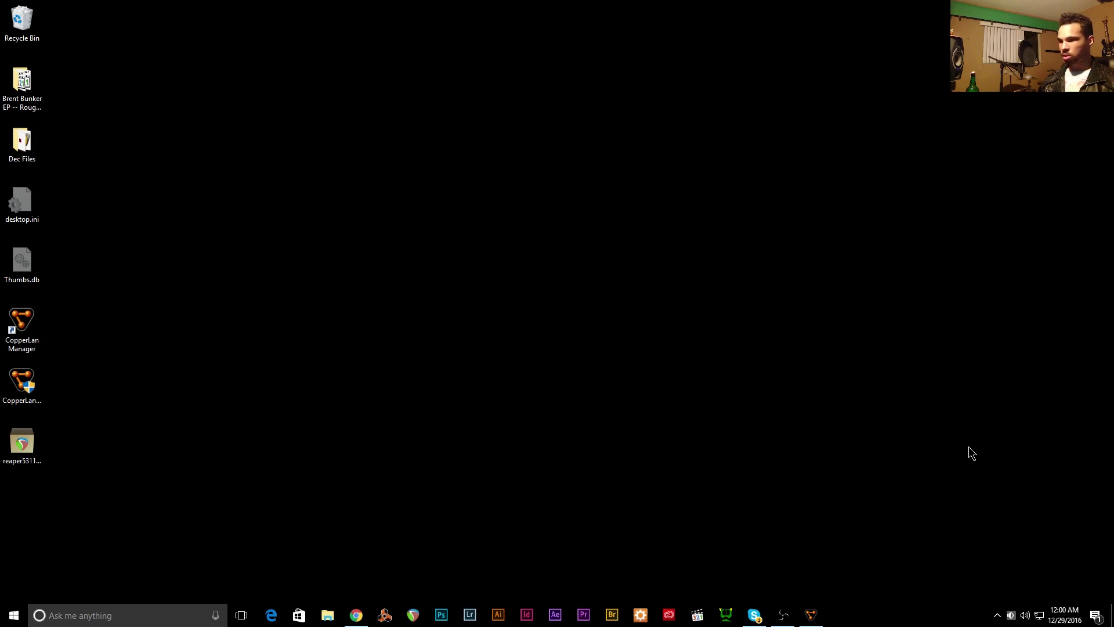
- Open the Windows Task Manager and end the Skype (32 bit) task
right_click(923, 616)
left_click(957, 567)
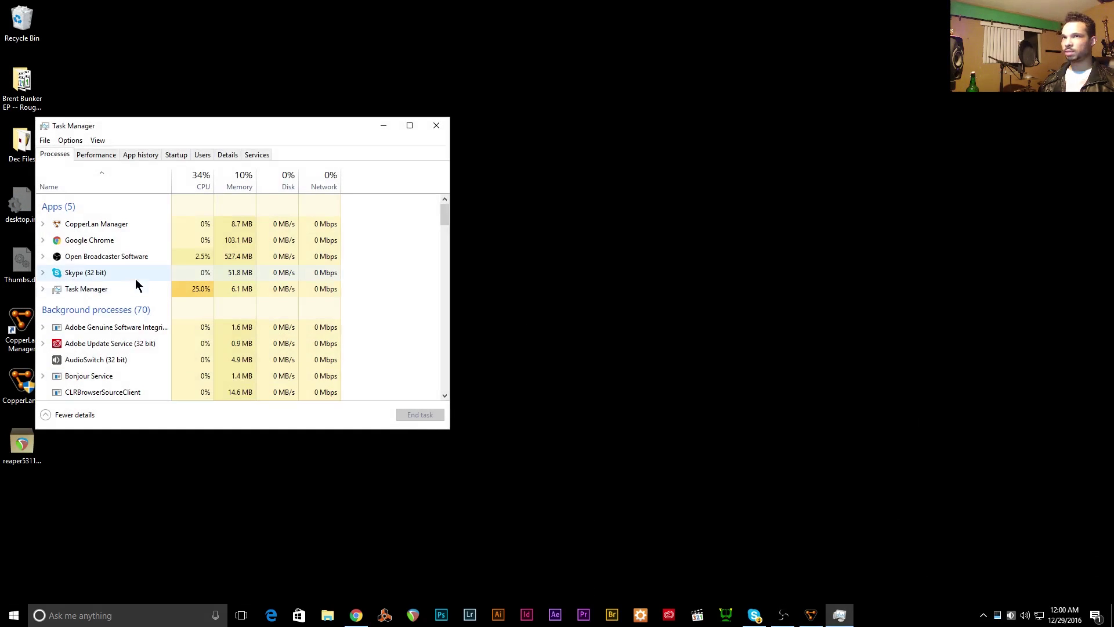
scroll(105, 264, "down", 3)
scroll(106, 267, "down", 20)
scroll(96, 250, "down", 15)
left_click_drag(442, 367, 520, 215)
left_click(101, 275)
key("Delete")
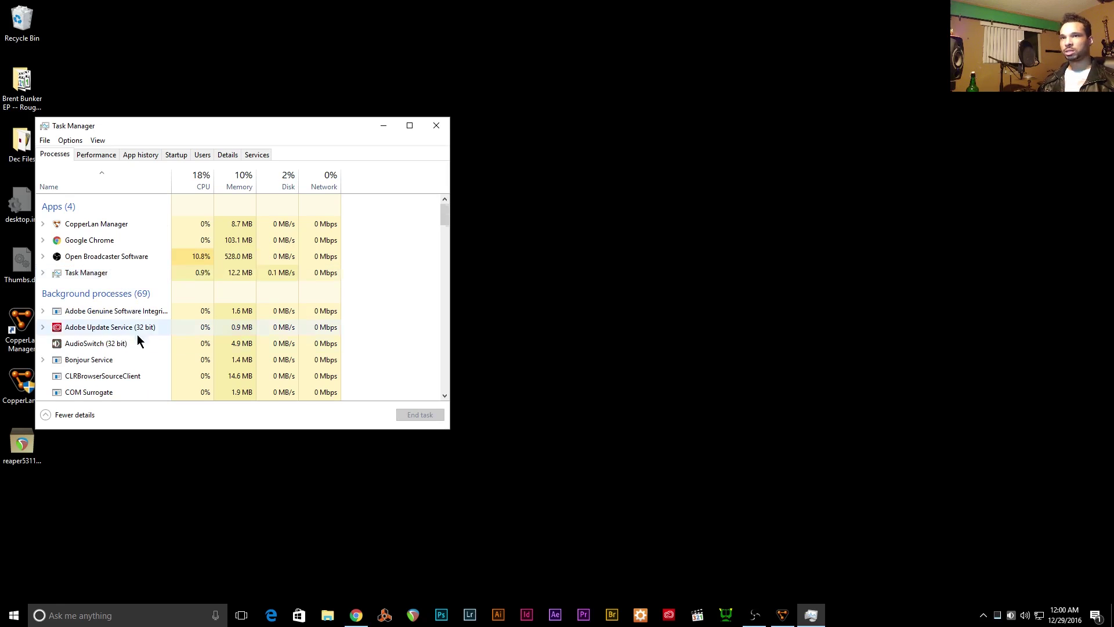
- End the TeamViewer 11 (32 bit) background processes and close the Task Manager
scroll(131, 329, "down", 10)
scroll(122, 327, "down", 10)
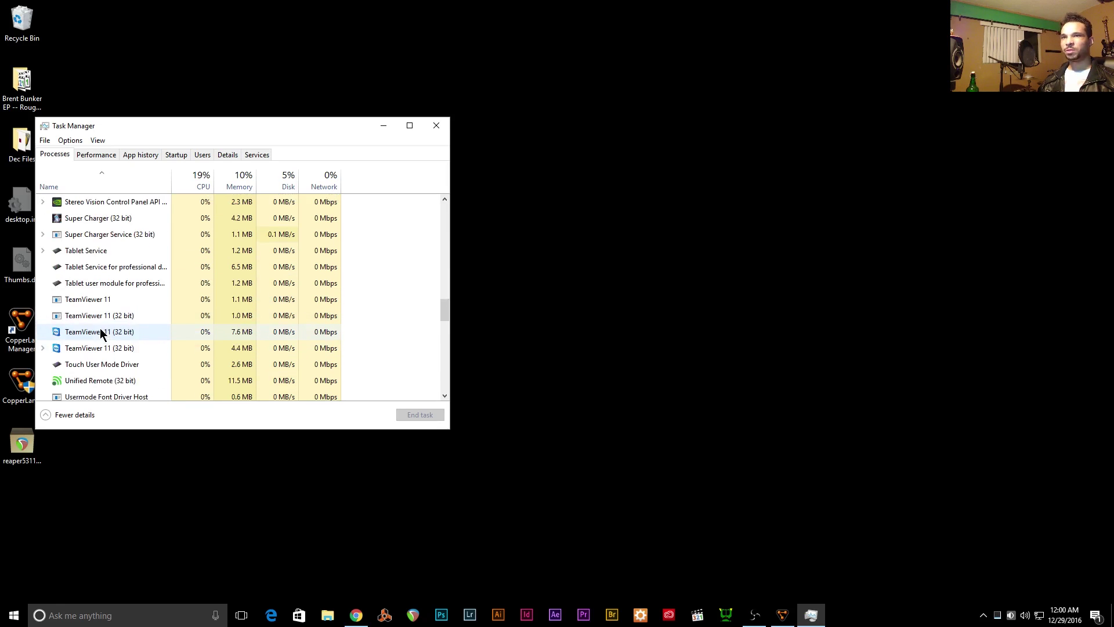
left_click(101, 331)
key("Delete")
left_click(102, 336)
key("Delete")
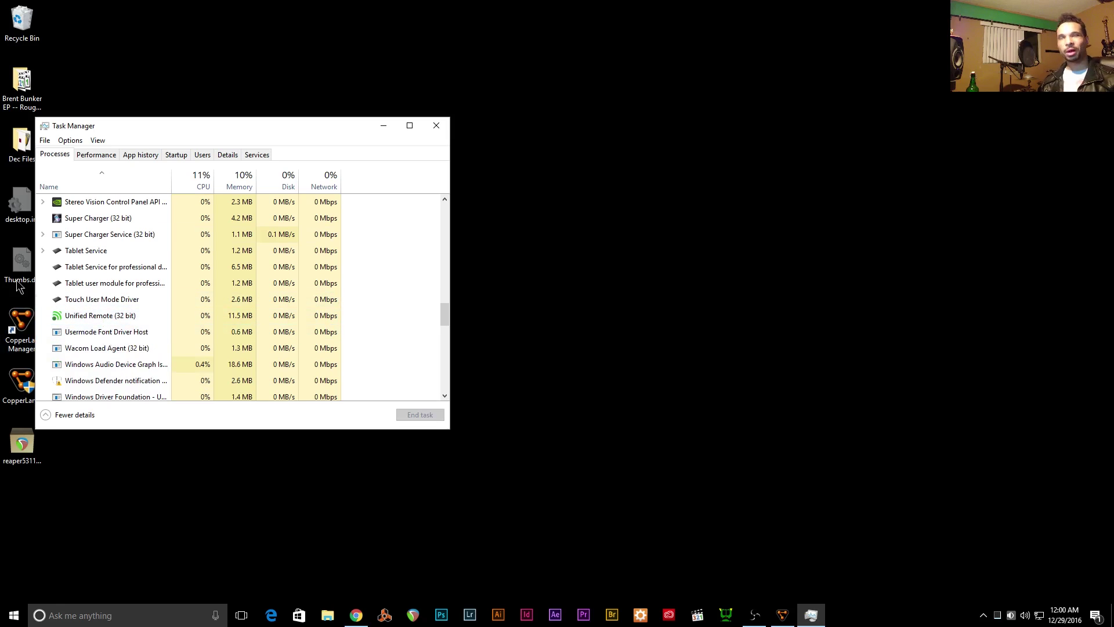
left_click(437, 125)
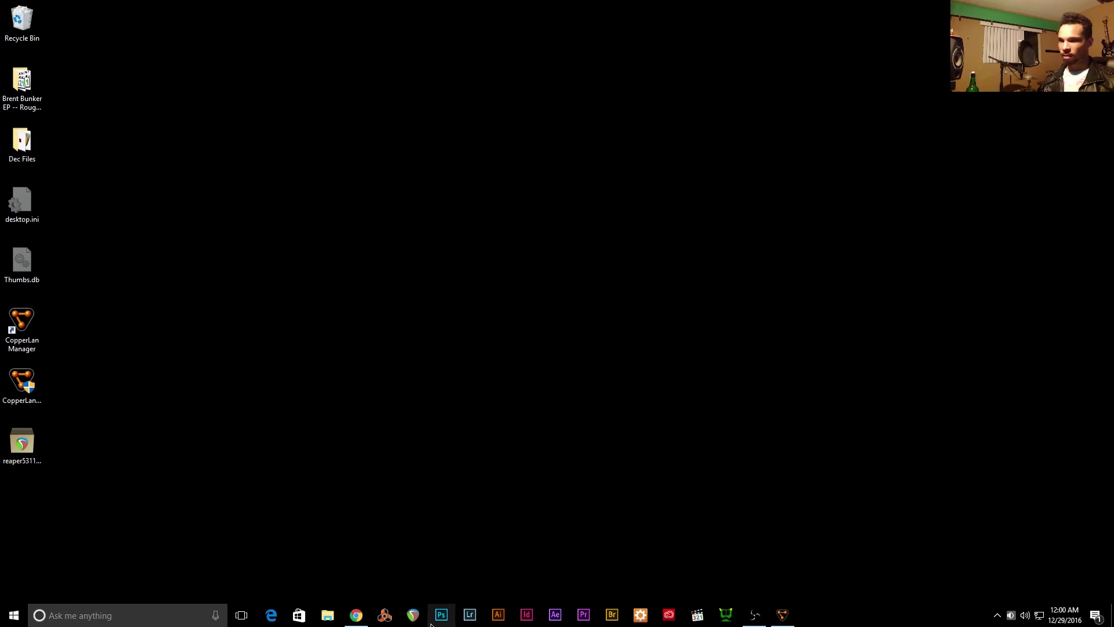
- Search Windows for "reaper" and relaunch REAPER (x64) with the REASONTUTORIAL project
right_click(413, 615)
left_click(110, 607)
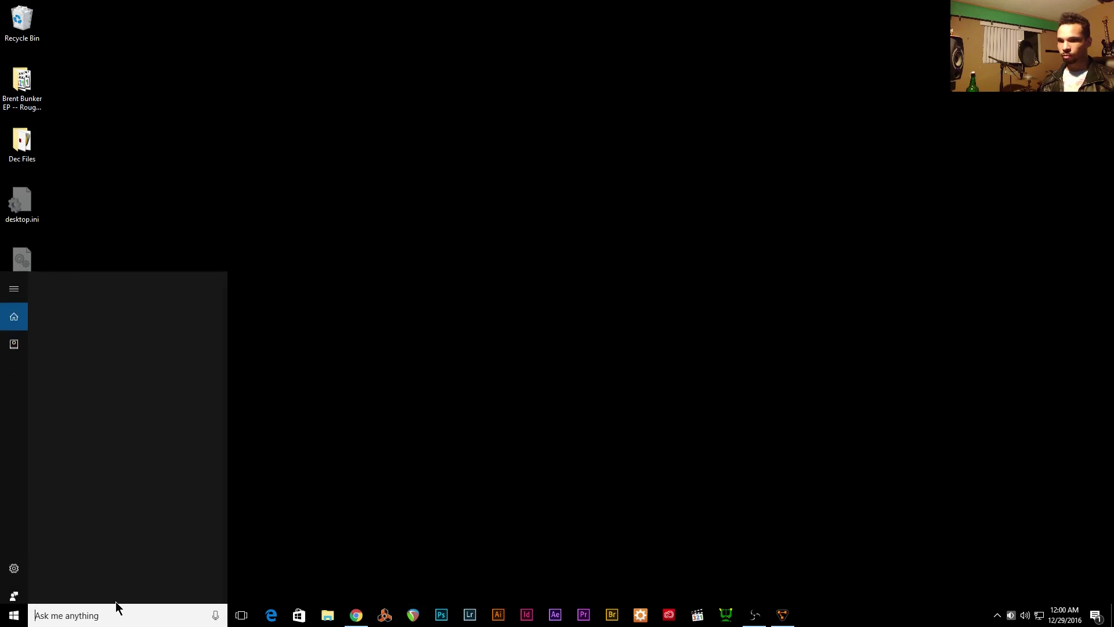
type("reaper")
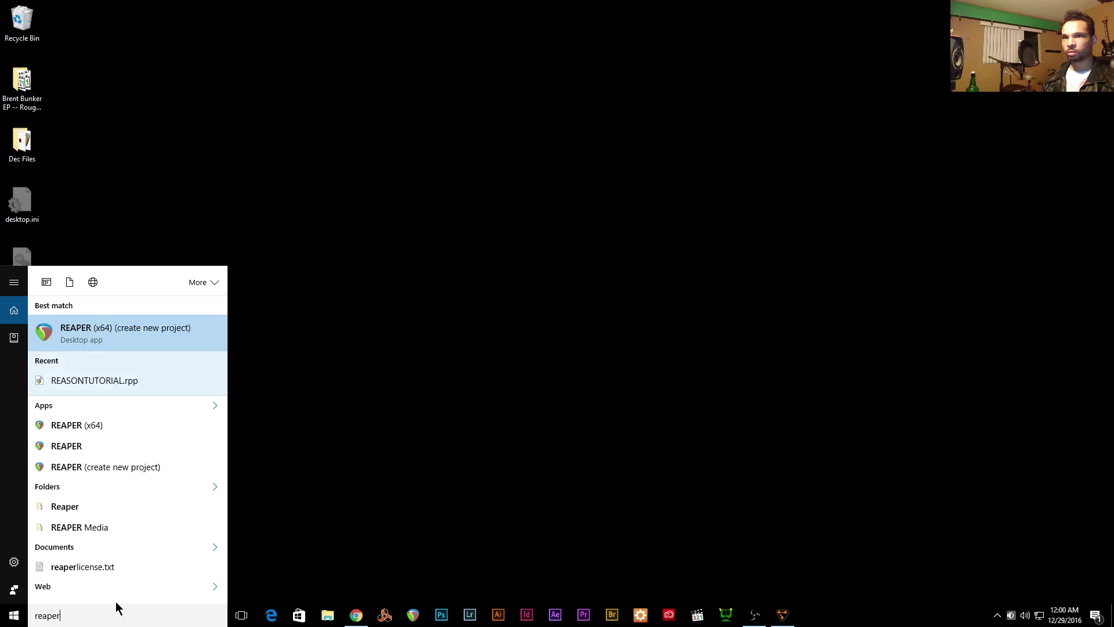
key("Down")
key("Down")
key("Return")
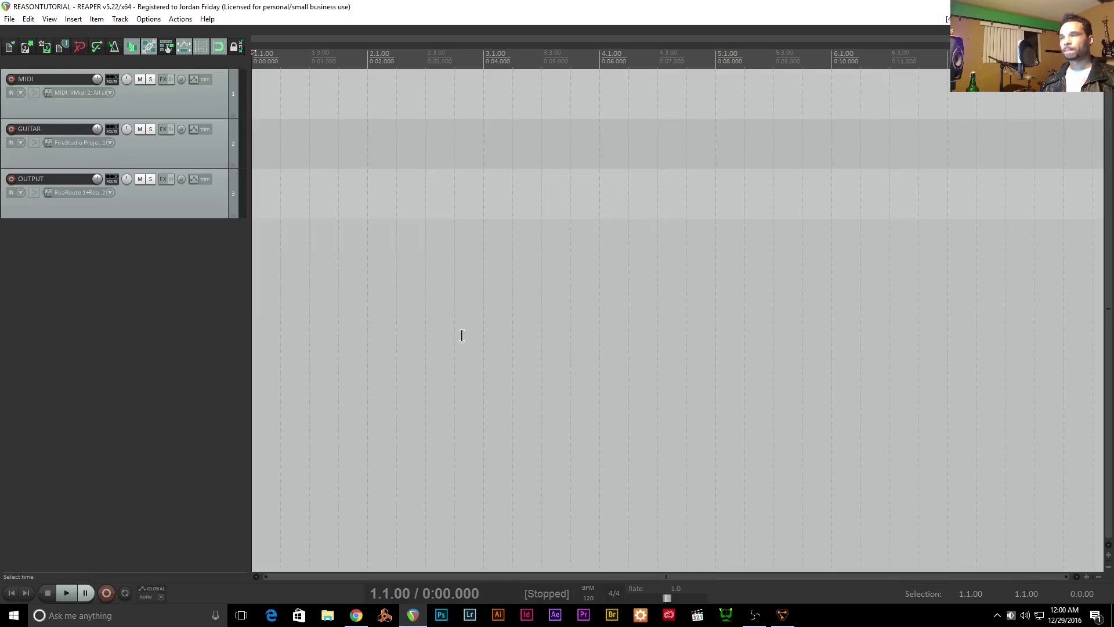
- Launch Reason 9 and reselect ASIO ReaRoute ASIO (x64) as the audio card driver in the preferences
right_click(384, 616)
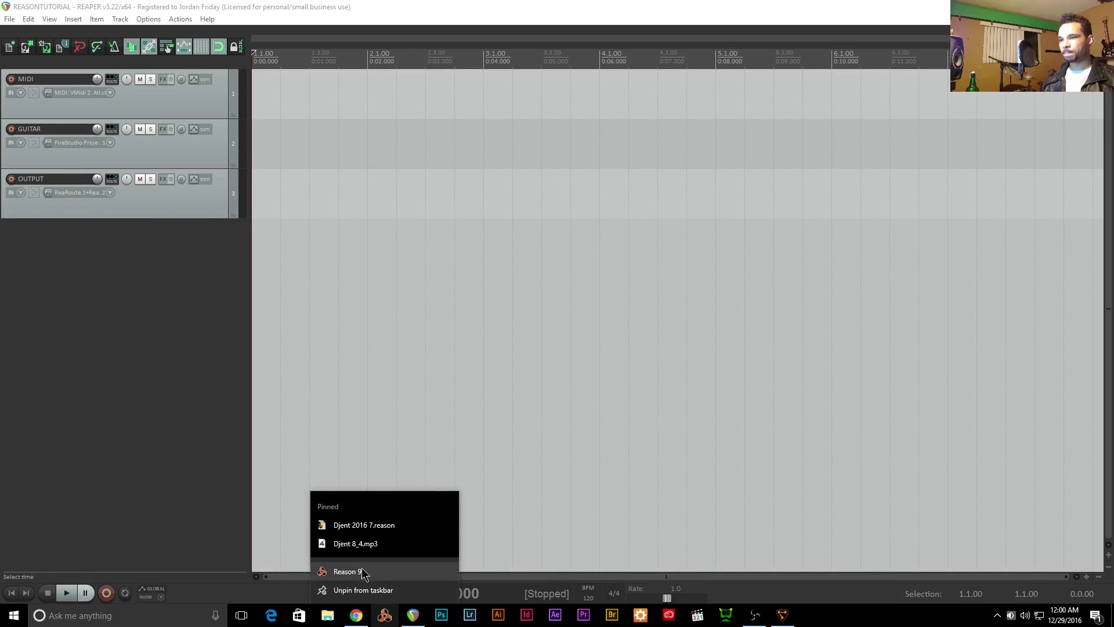
left_click(347, 571)
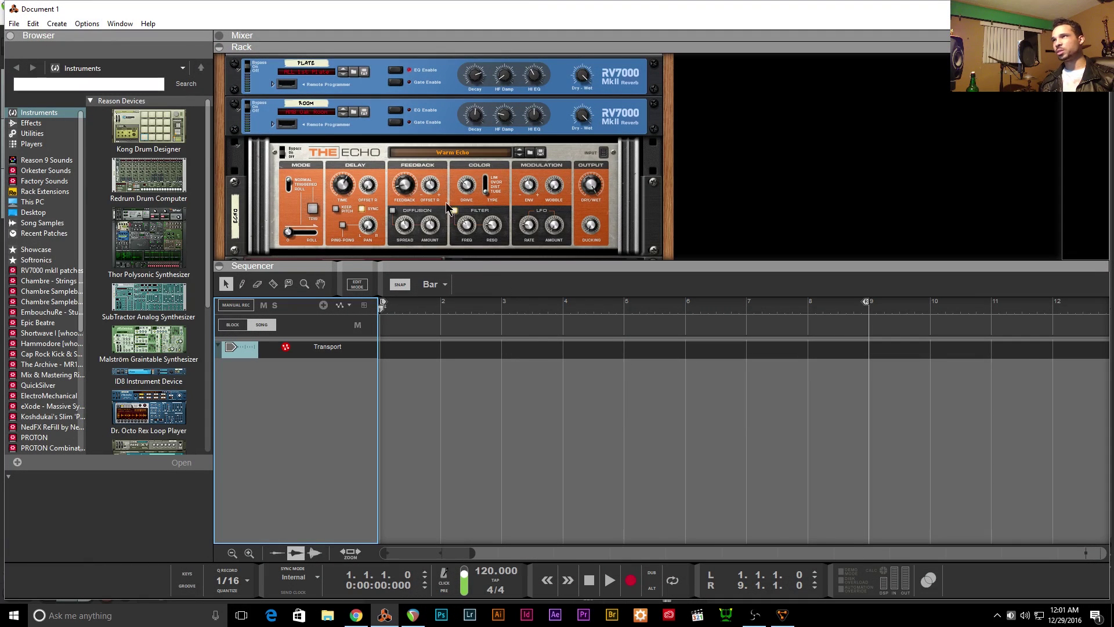
scroll(392, 175, "up", 3)
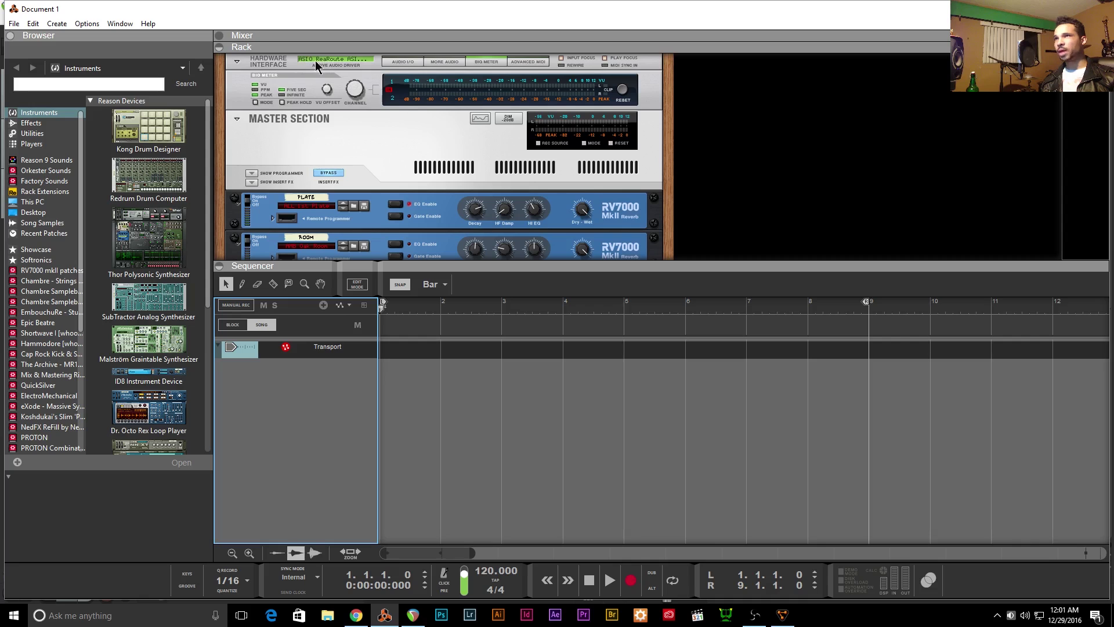
left_click(33, 23)
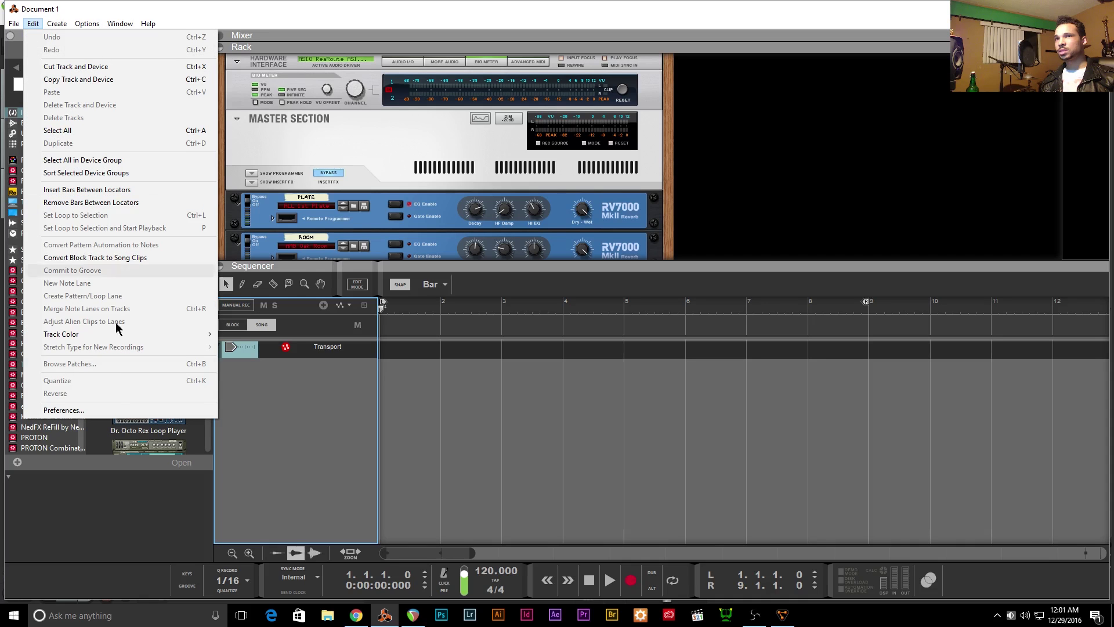
left_click(117, 406)
left_click(455, 116)
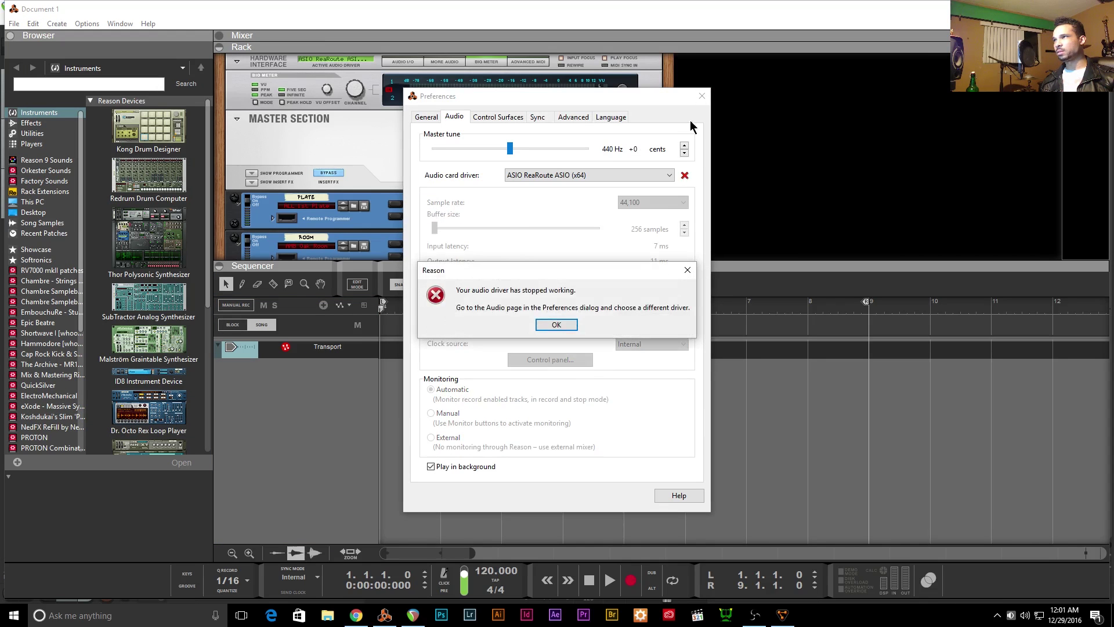
left_click(556, 325)
scroll(583, 189, "up", 1)
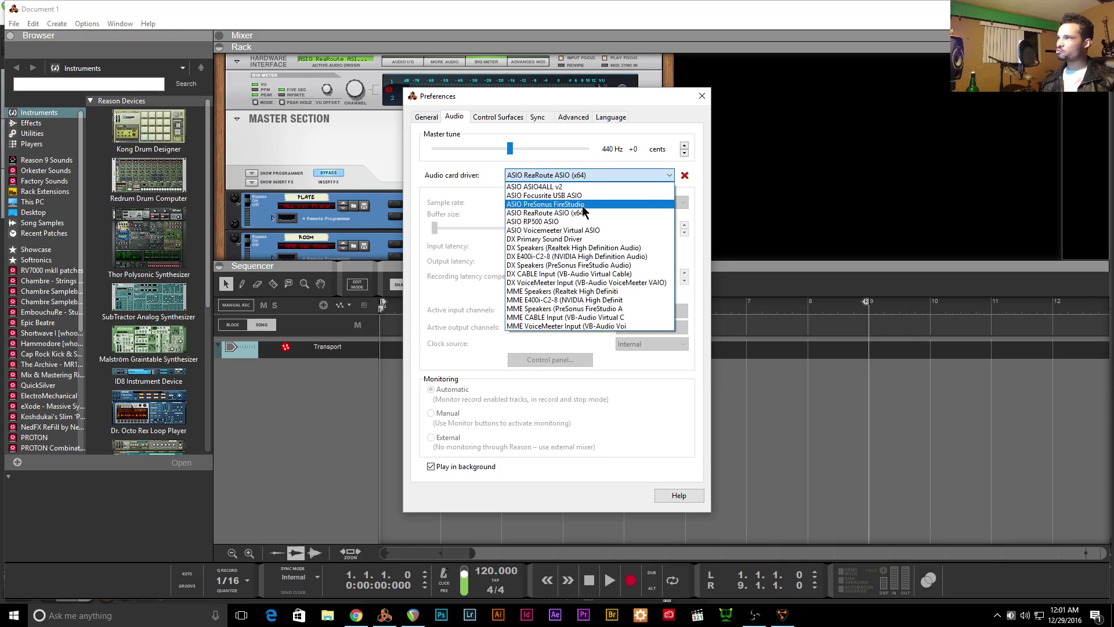
left_click(584, 211)
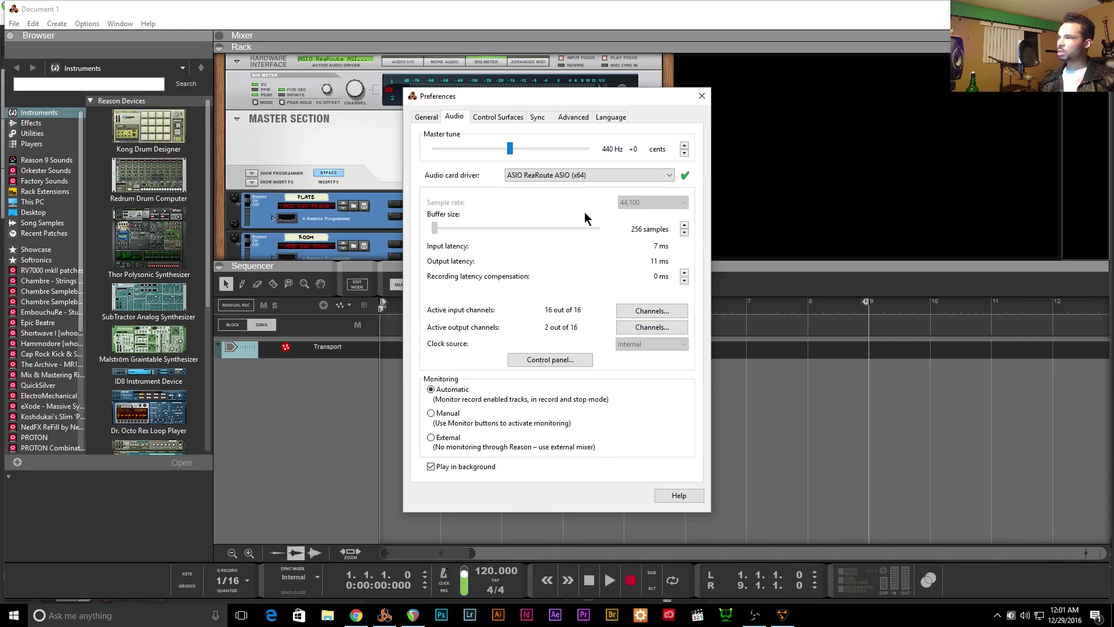
left_click(701, 96)
left_click(701, 97)
left_click(261, 420)
scroll(378, 219, "down", 10)
left_click(365, 208)
right_click(268, 173)
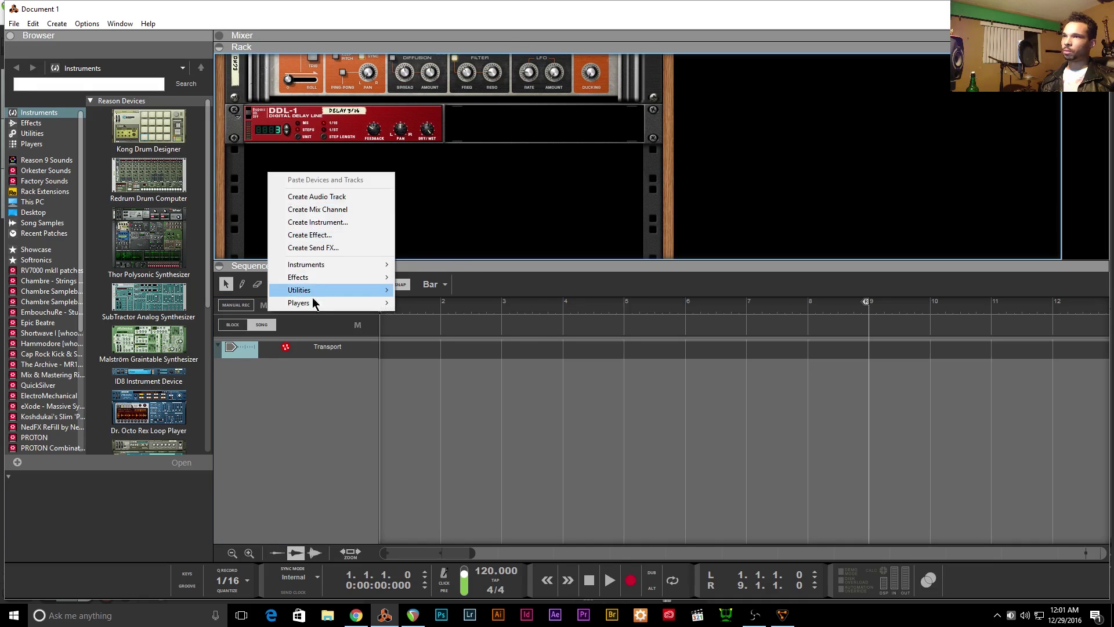
mouse_move(315, 291)
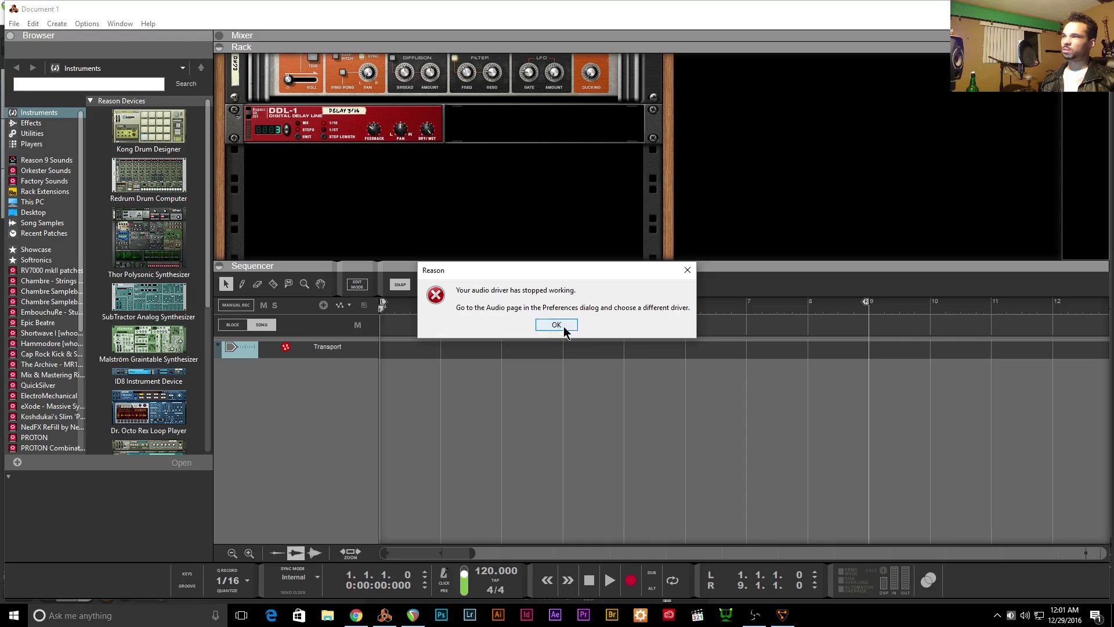
- Dismiss the audio driver error and recheck the audio card driver selection in the preferences
left_click(563, 325)
left_click(32, 23)
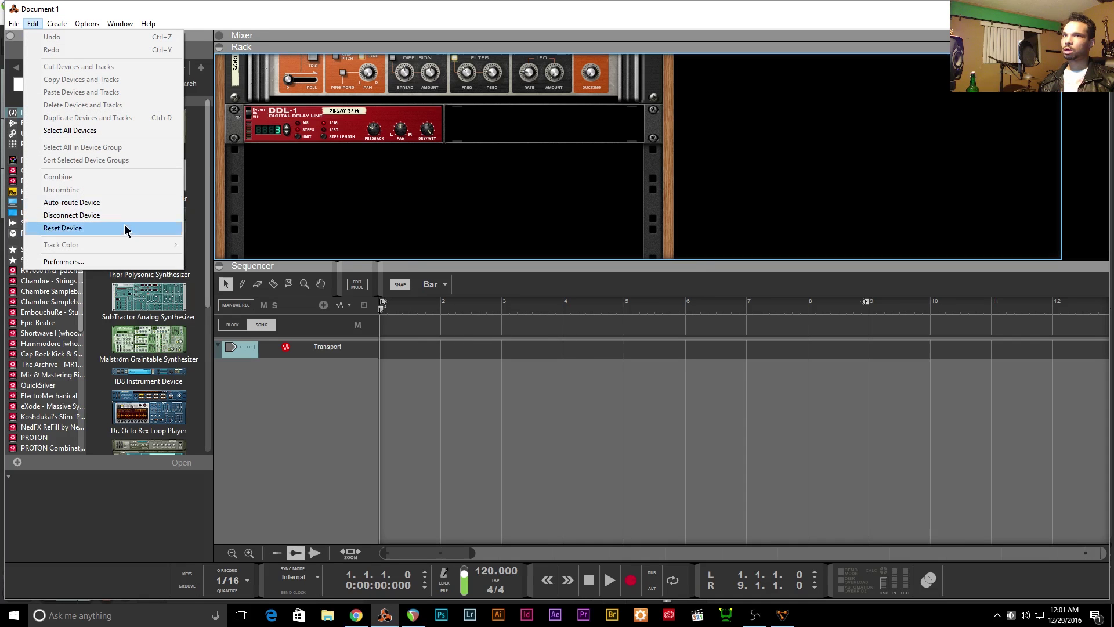
left_click(119, 262)
left_click(668, 176)
left_click(667, 176)
left_click(701, 97)
- Create an External MIDI Instrument below the DDL-1 delay in the rack and set its MIDI output to MME VMidi 1
right_click(413, 183)
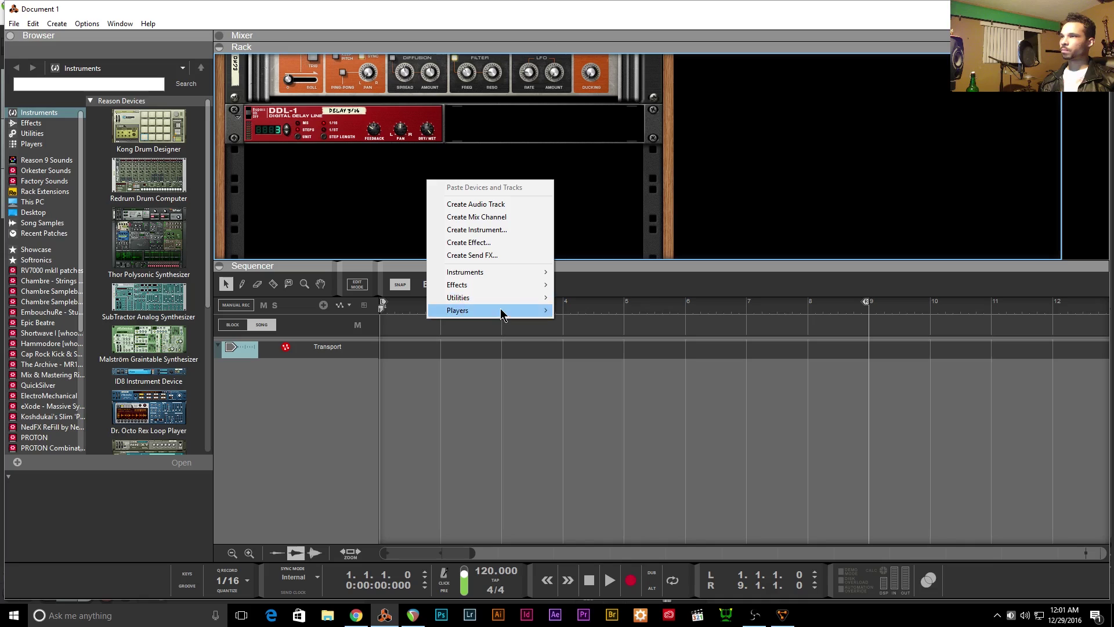
mouse_move(488, 272)
left_click(614, 289)
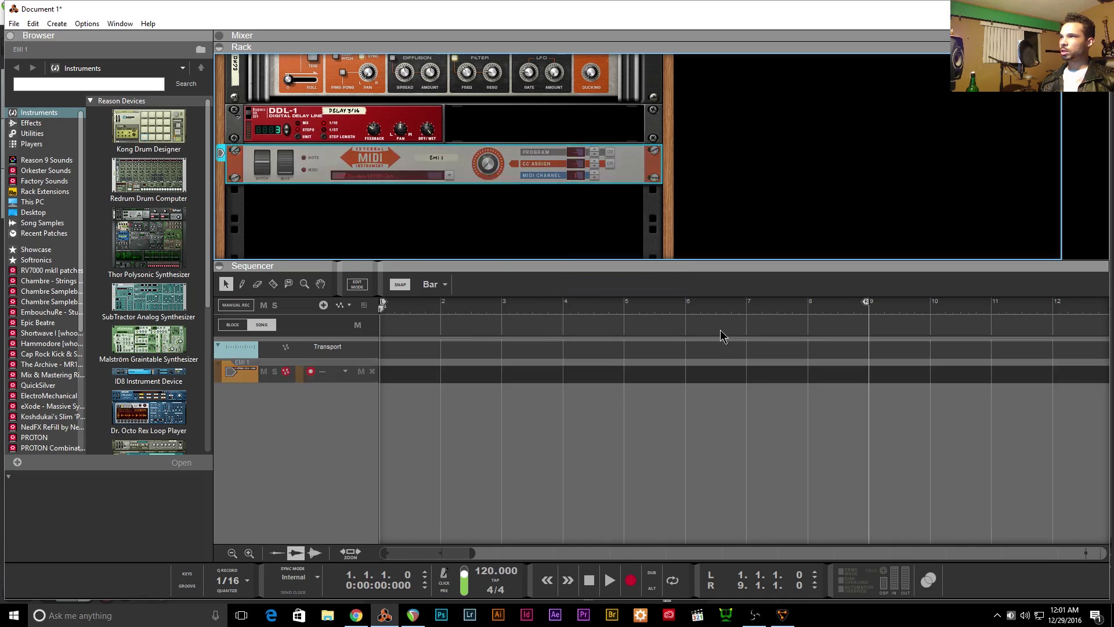
left_click(406, 175)
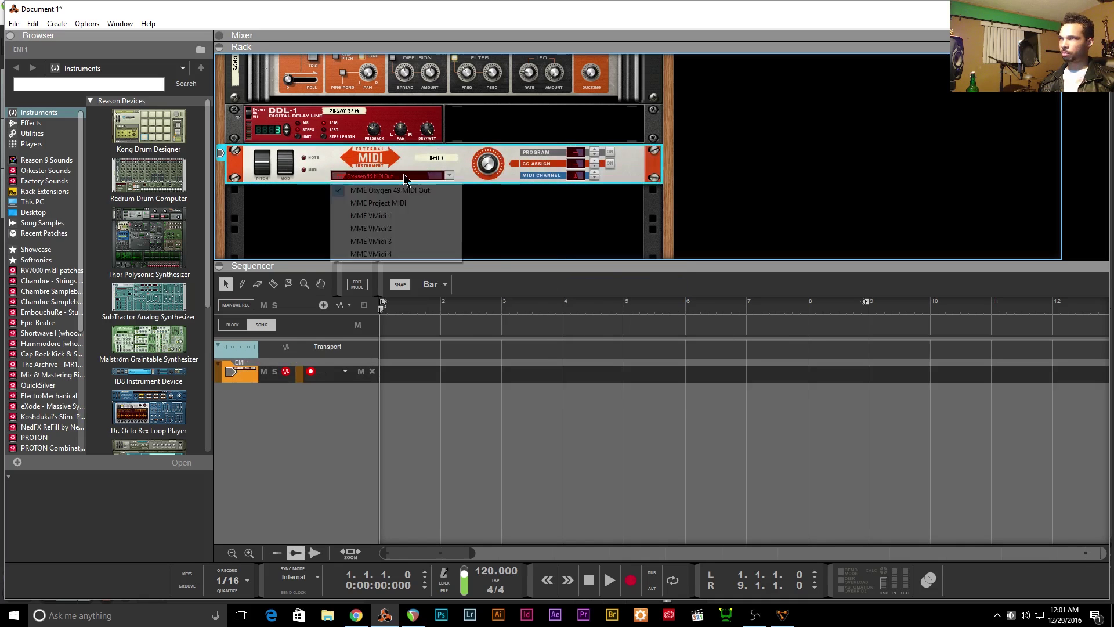
left_click(409, 216)
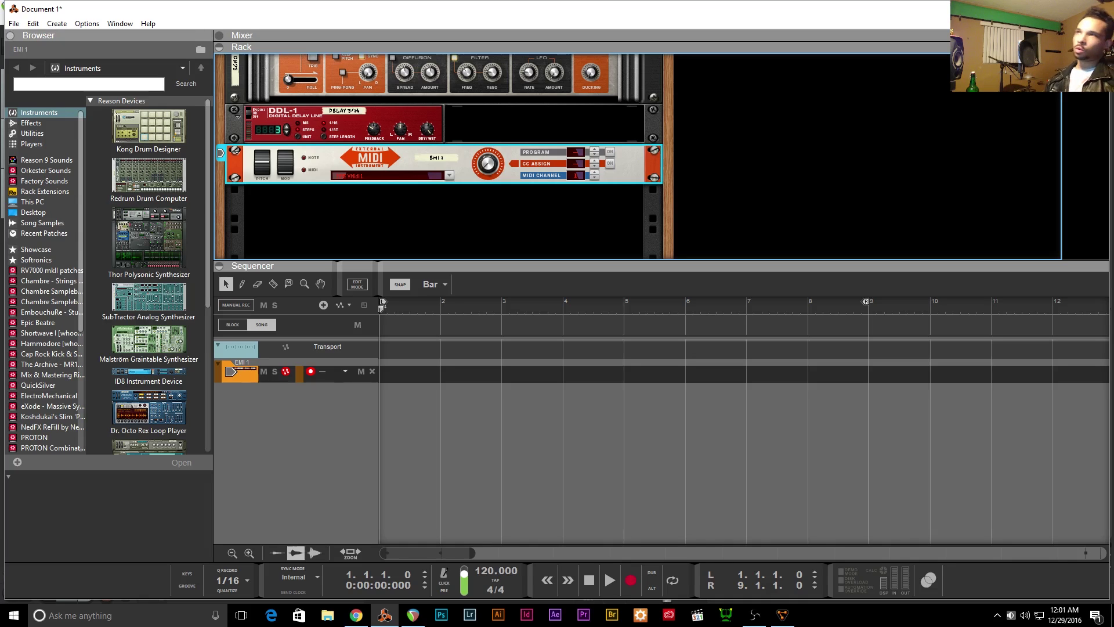
- Switch to REAPER and check that the MIDI track's input is assigned to VMidi 2
left_click(401, 618)
left_click(92, 93)
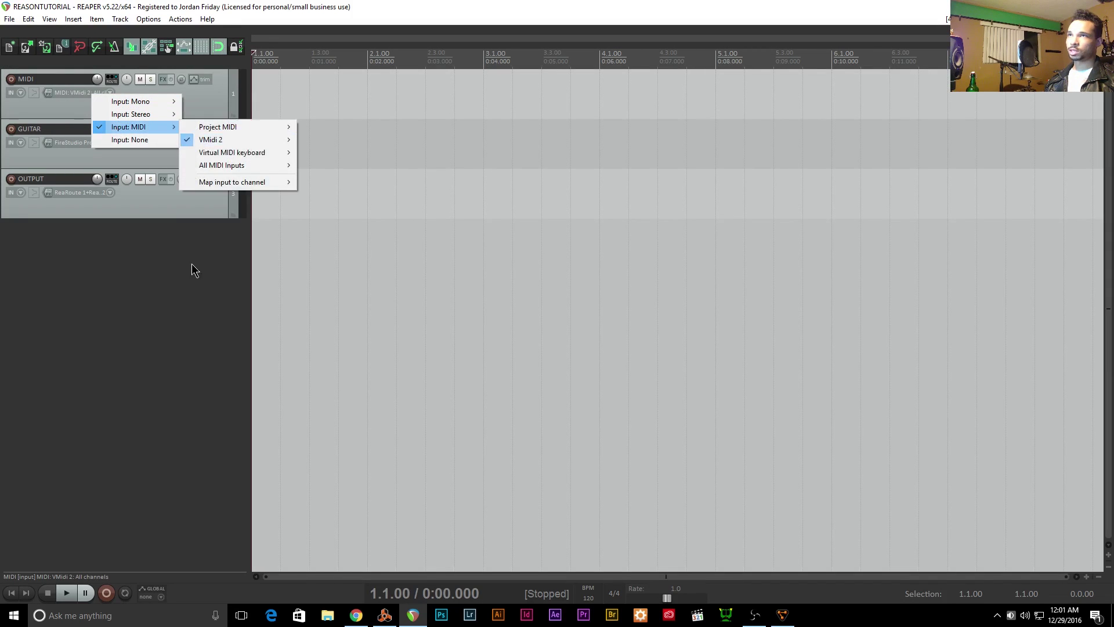
left_click(192, 232)
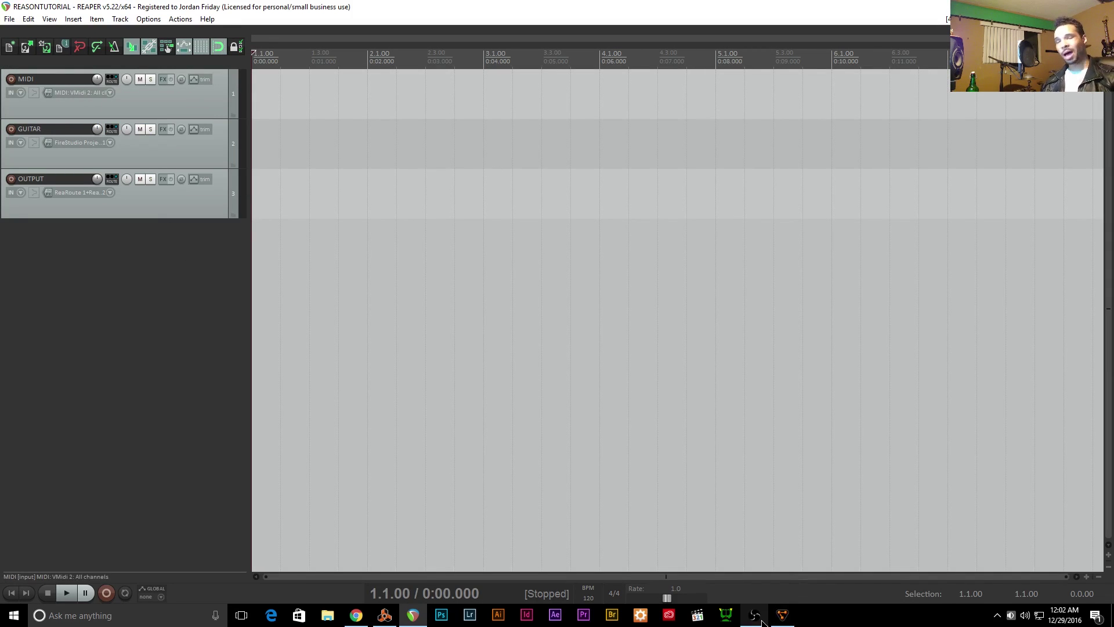
mouse_move(755, 614)
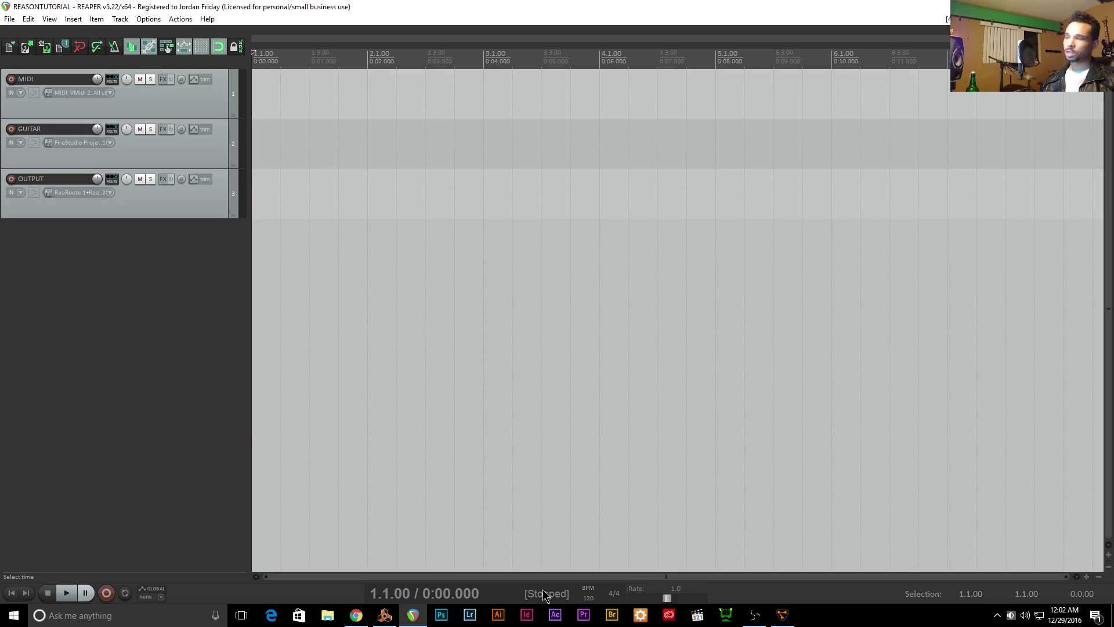
- Switch to Reason, try reselecting ASIO ReaRoute ASIO (x64) as the audio card driver, and dismiss the driver error
left_click(384, 615)
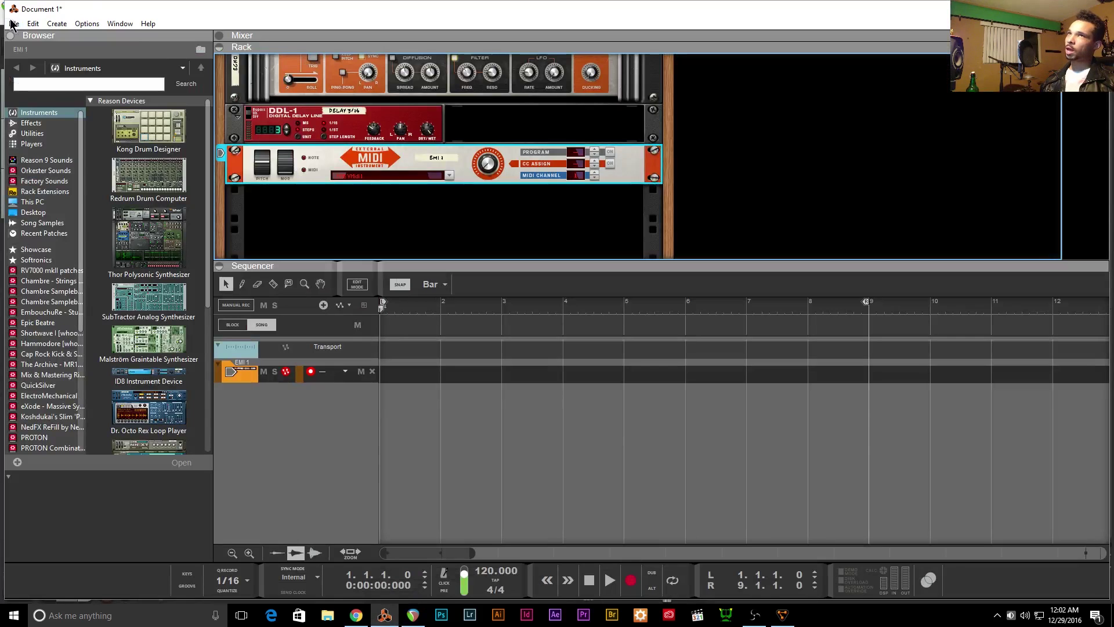
left_click(32, 24)
left_click(58, 303)
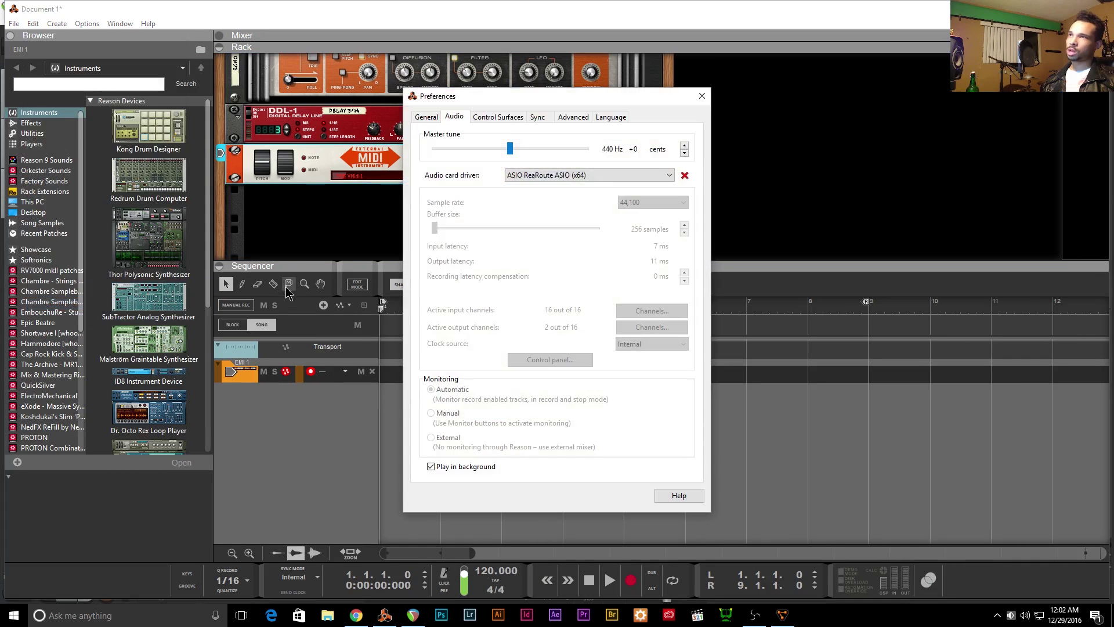
left_click(561, 177)
left_click(571, 208)
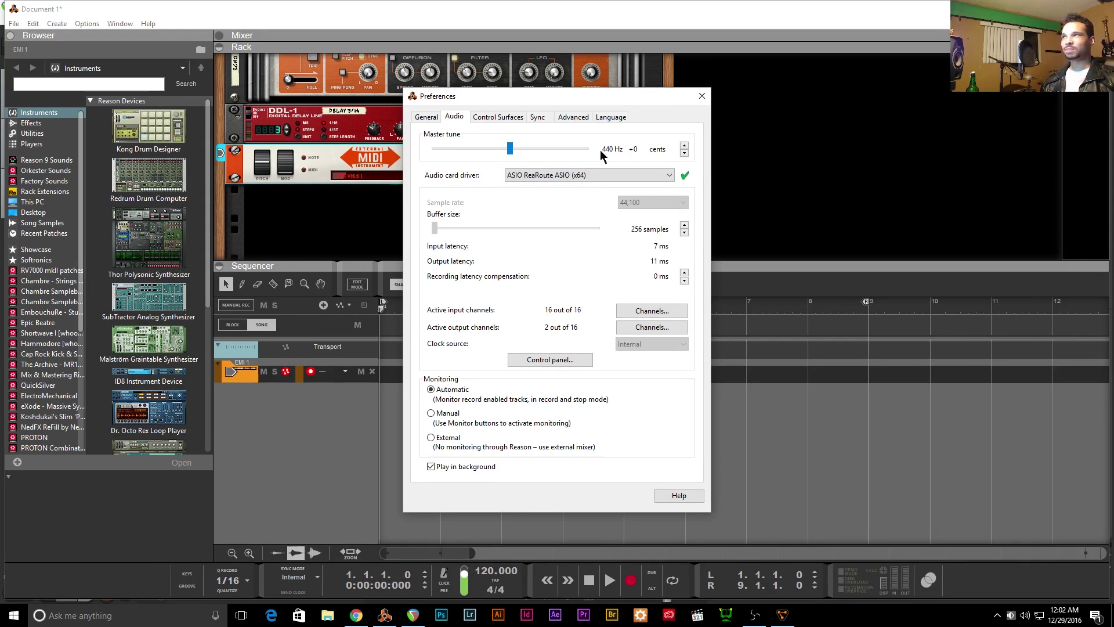
left_click(700, 96)
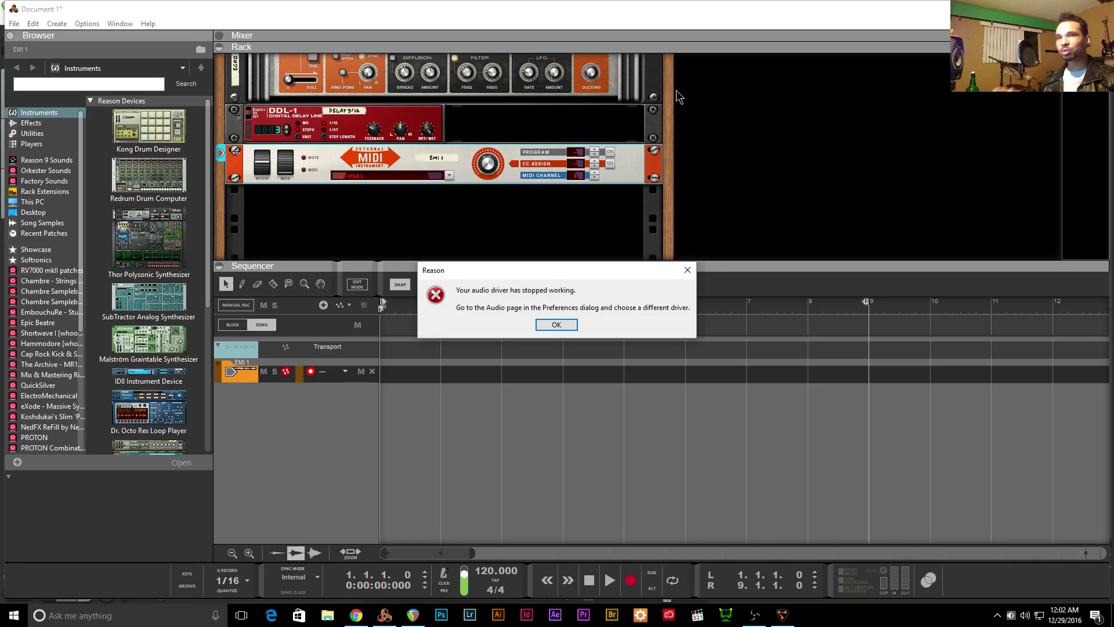
key("Return")
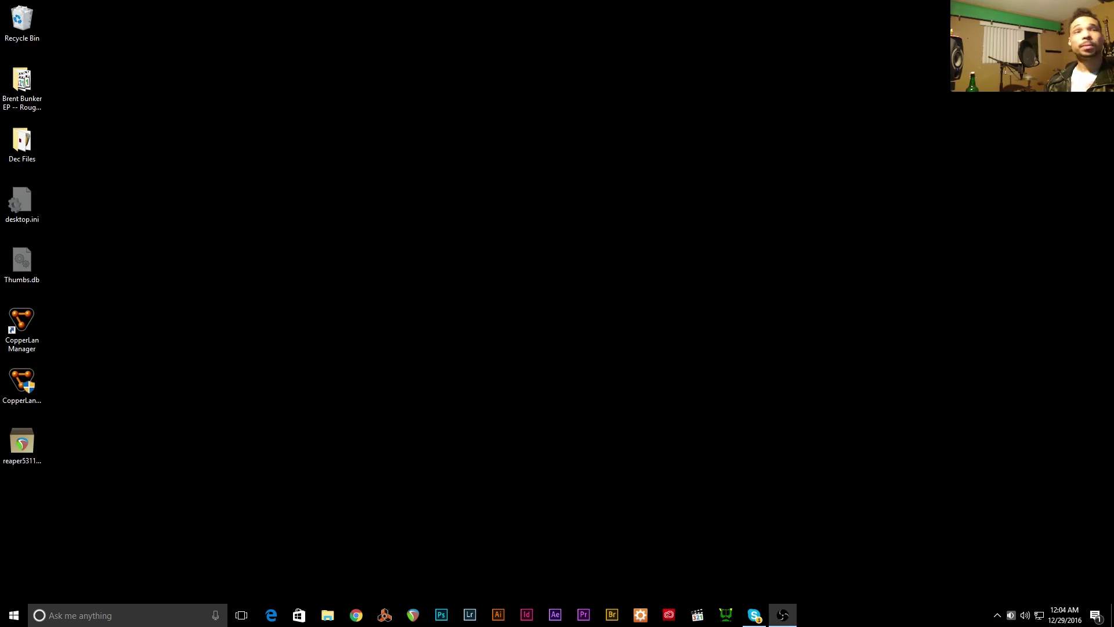
- Launch CopperLan Manager and inspect the MIDI virtual cable running from VMidi 1 to MIDI/VMidi 2
double_click(21, 322)
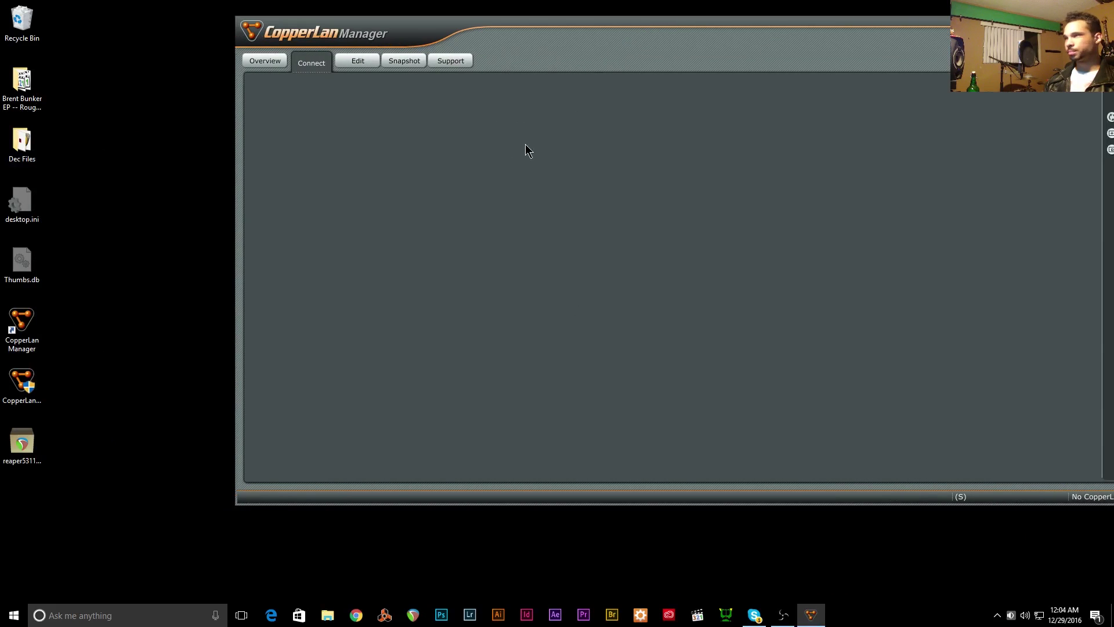
left_click(381, 203)
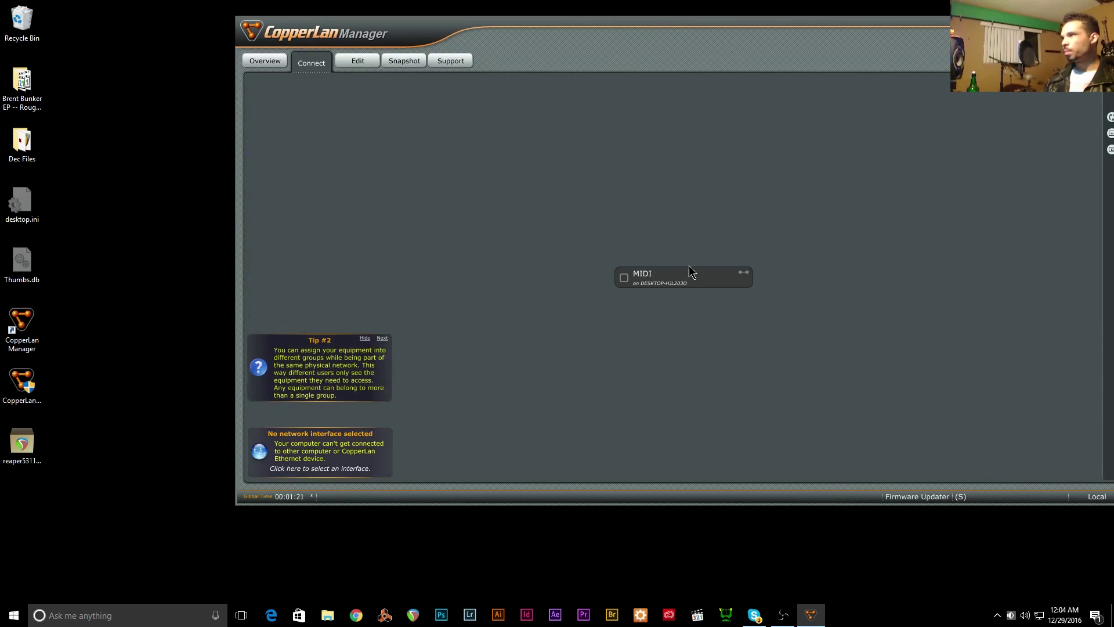
left_click(672, 284)
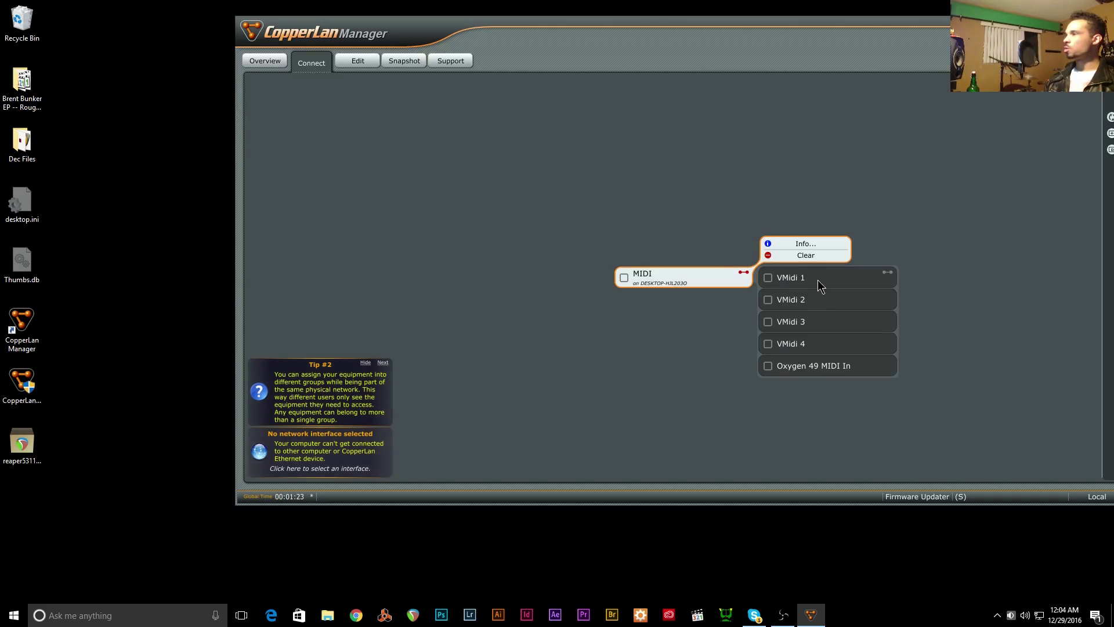
left_click(819, 282)
left_click(973, 296)
left_click(993, 297)
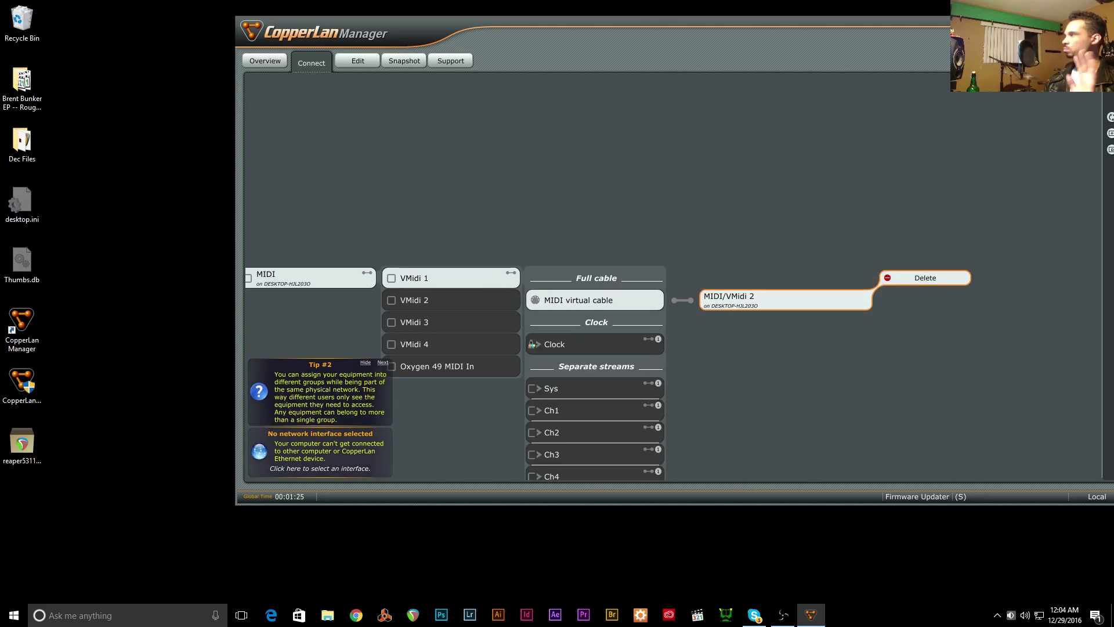
key("alt+F4")
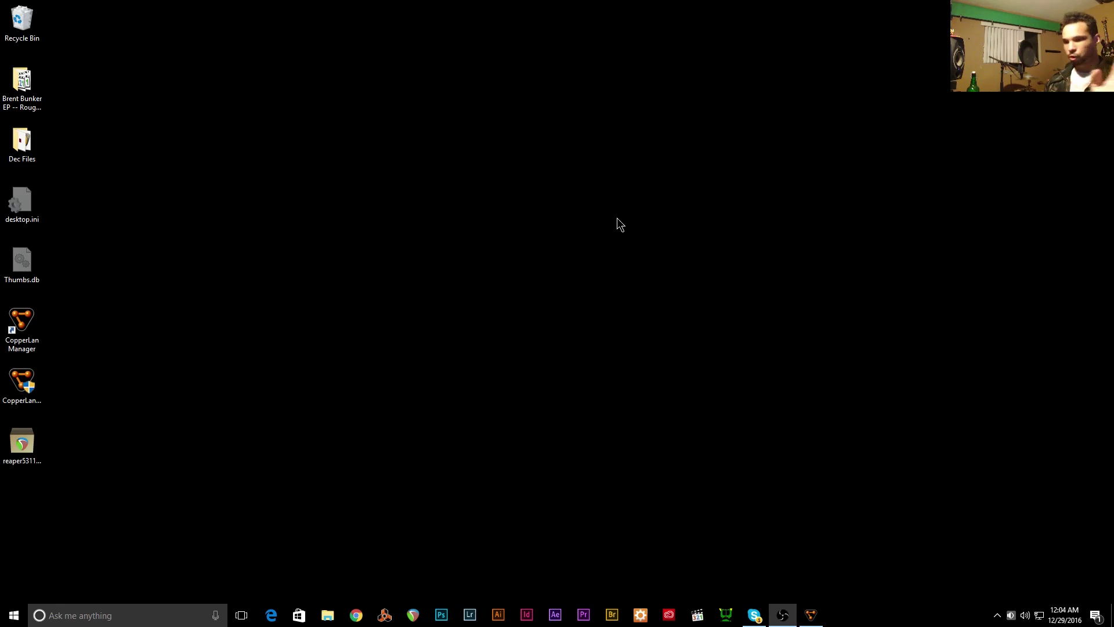
left_click(621, 224)
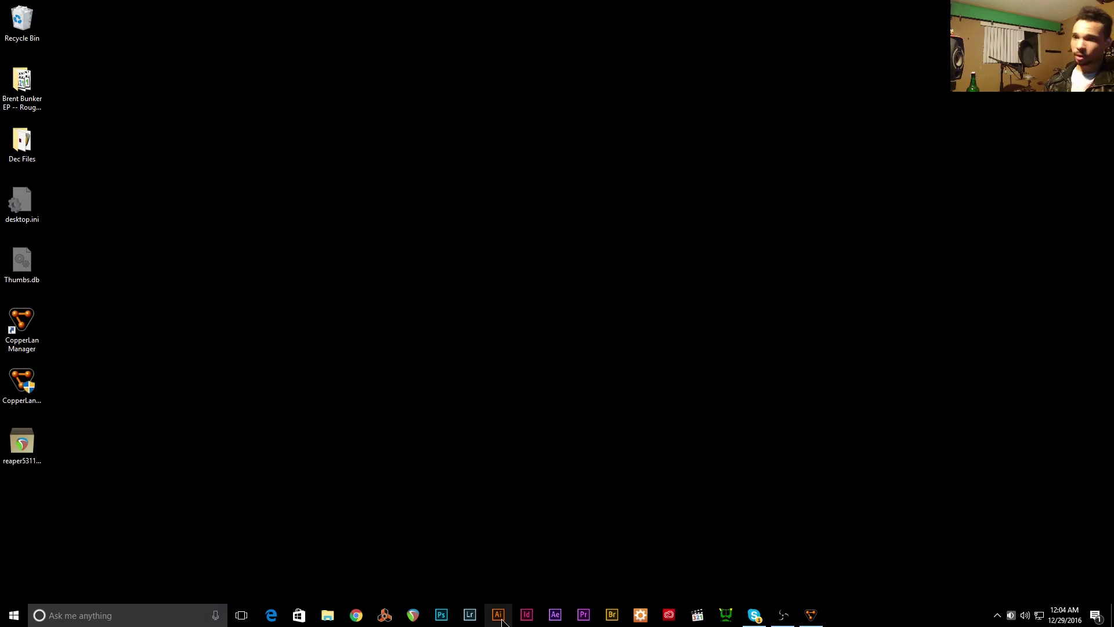
- Search Windows for "reaper" and launch REAPER (x64) with the REASONTUTORIAL project
left_click(107, 616)
type("reape")
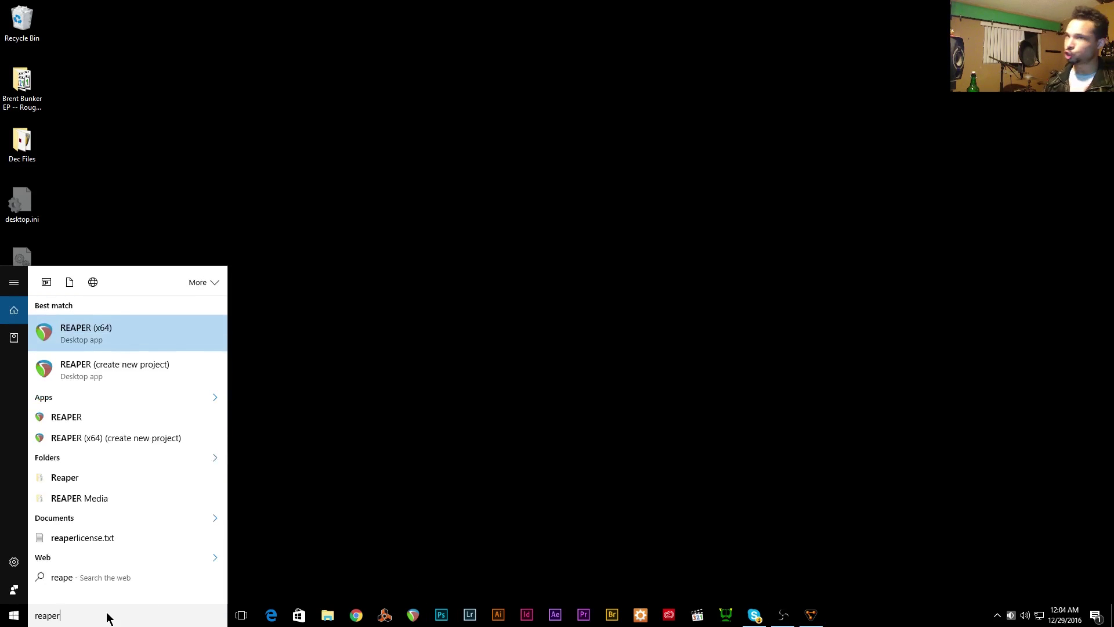
type("r")
key("Return")
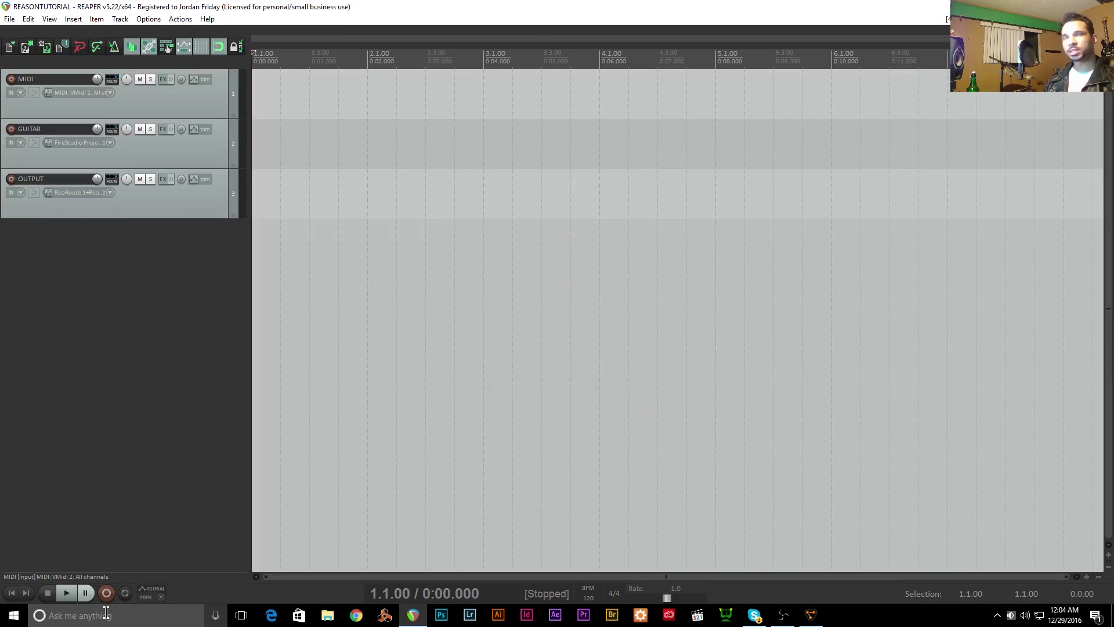
- Launch Reason in a maximized window, check the audio settings in its preferences, and dismiss the driver error
left_click(385, 615)
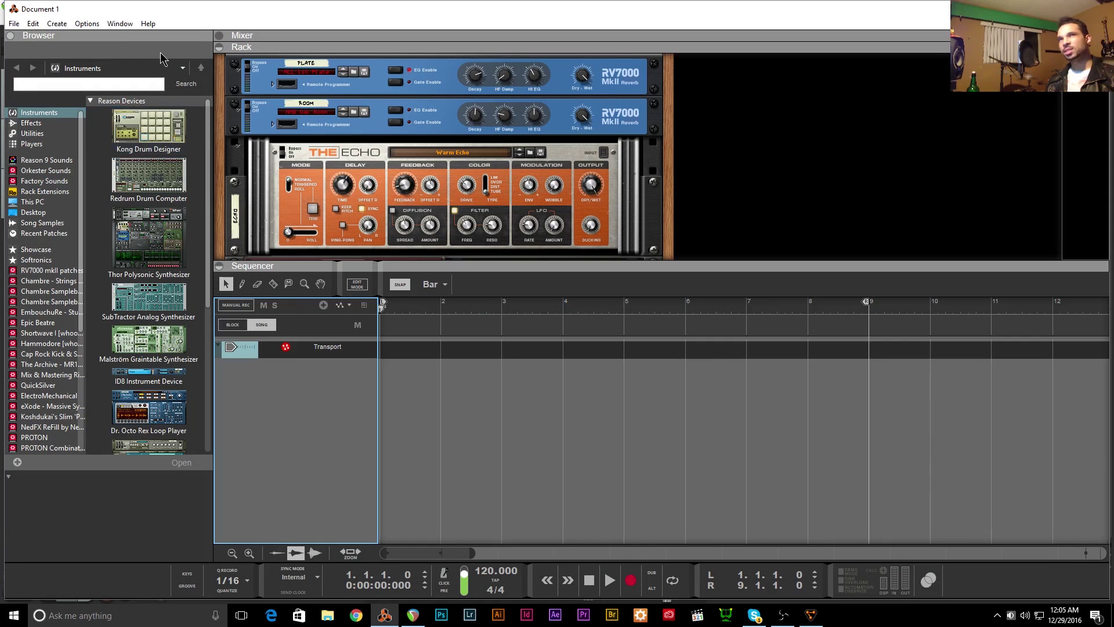
double_click(113, 16)
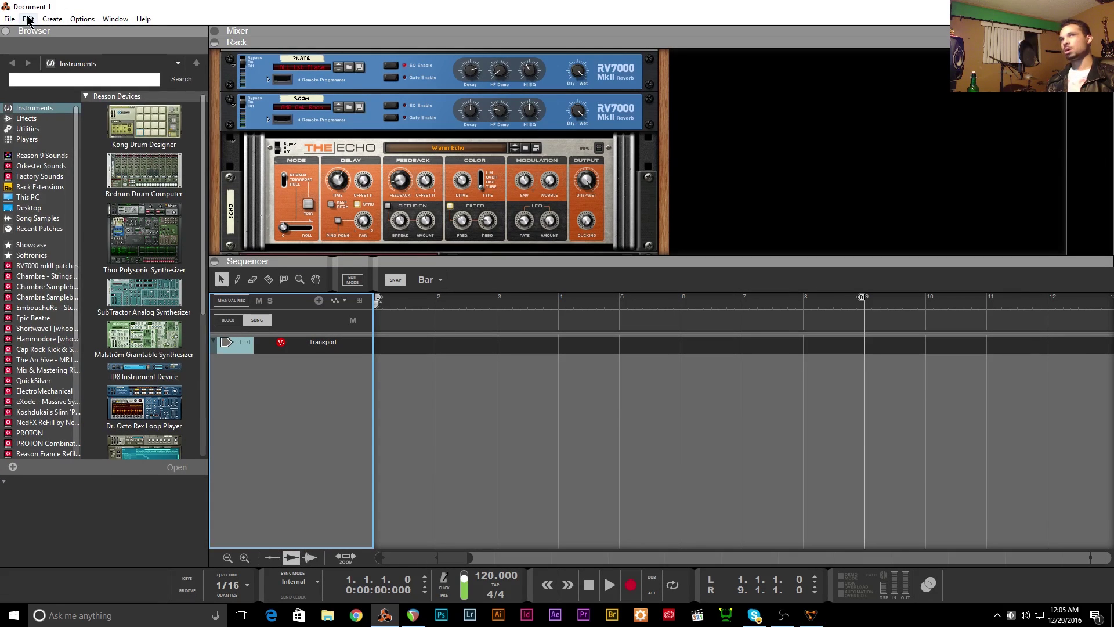
left_click(29, 19)
left_click(83, 405)
left_click(454, 117)
left_click(702, 95)
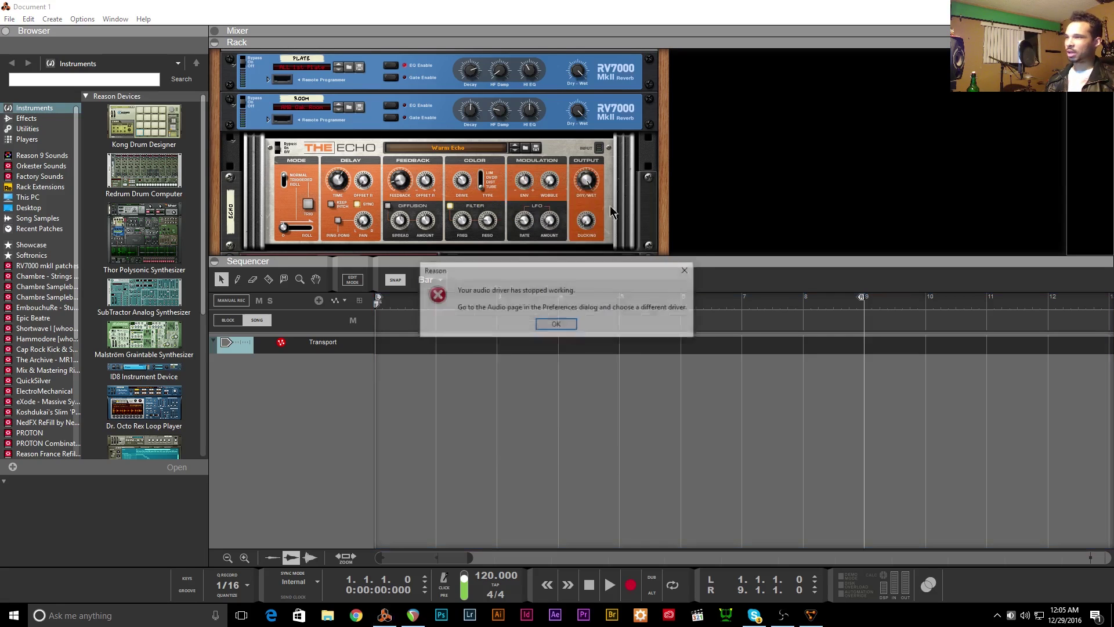
left_click(556, 325)
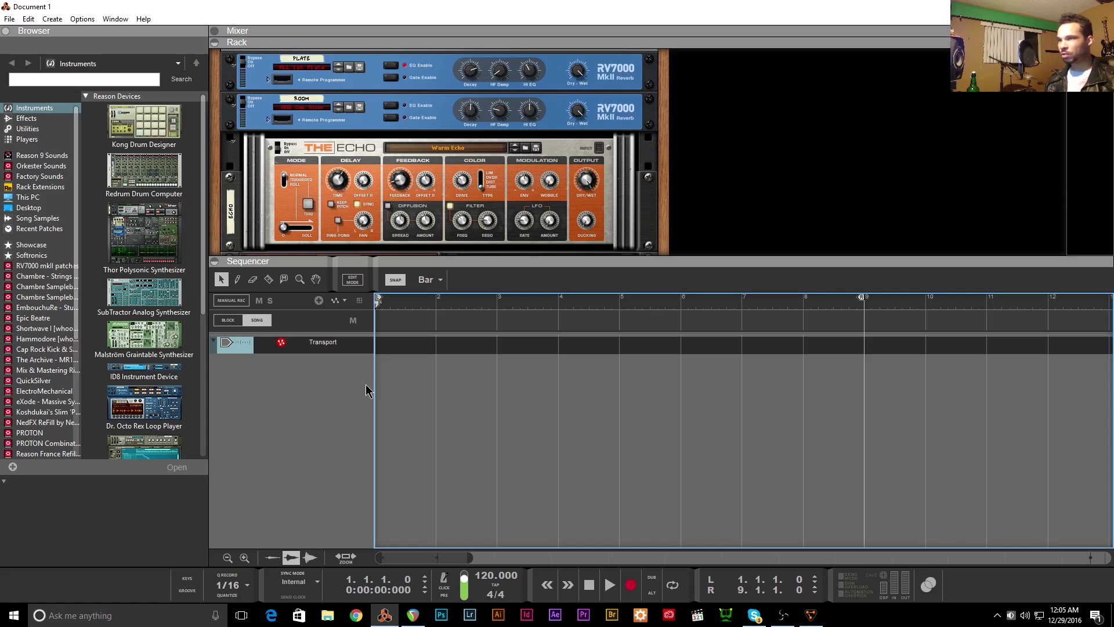
- Create an External MIDI Instrument from the sequencer's track area and set its MIDI output to MME VMidi 1
right_click(313, 406)
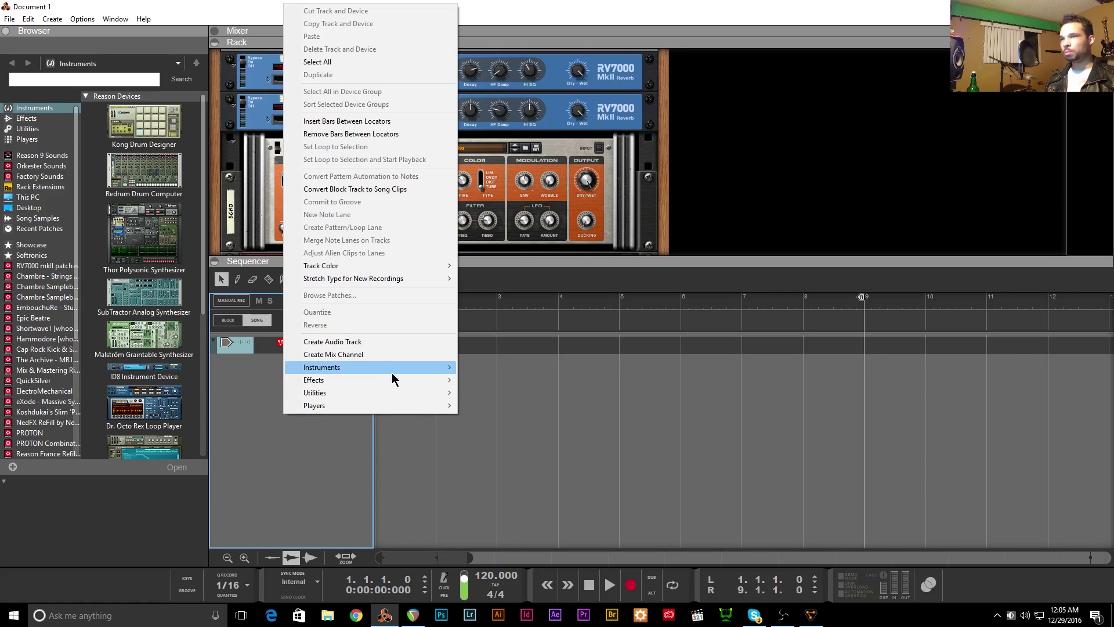
mouse_move(400, 368)
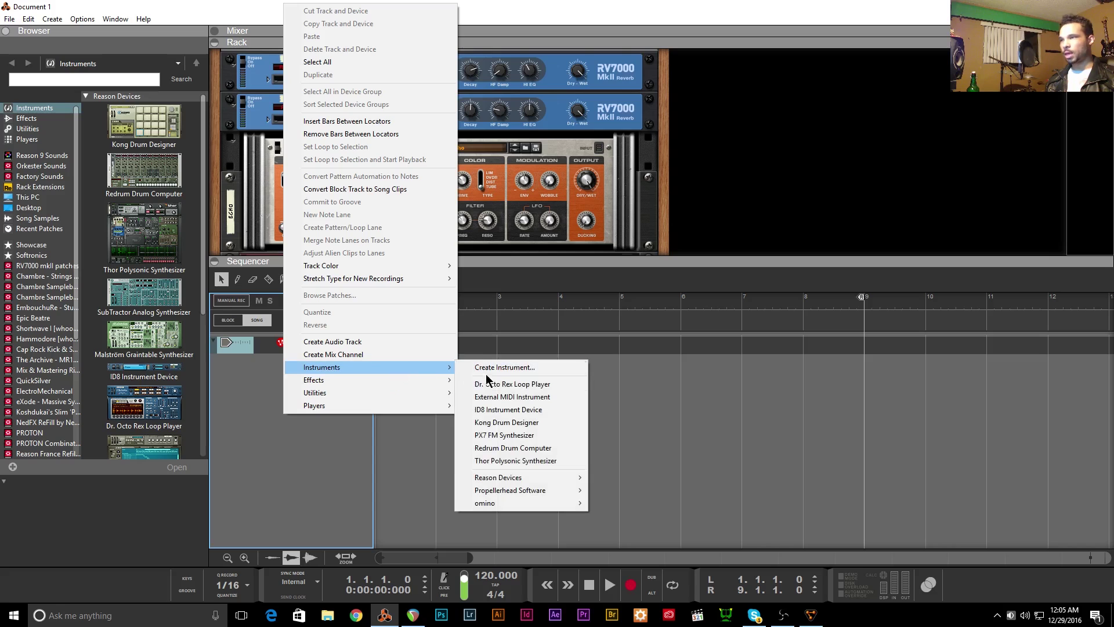
left_click(511, 397)
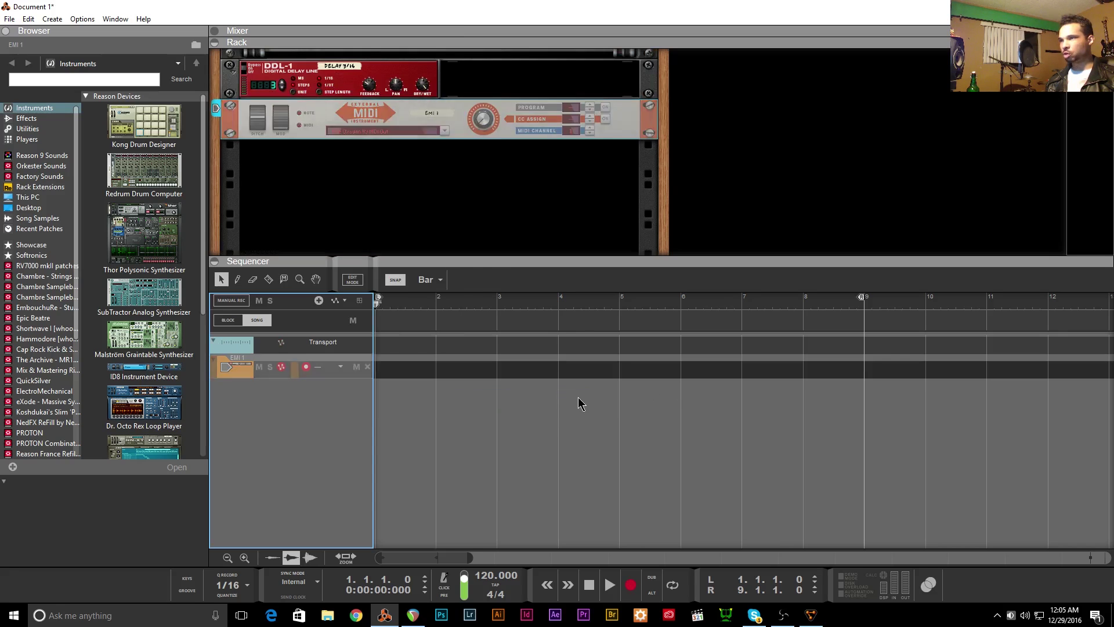
left_click(383, 133)
left_click(402, 171)
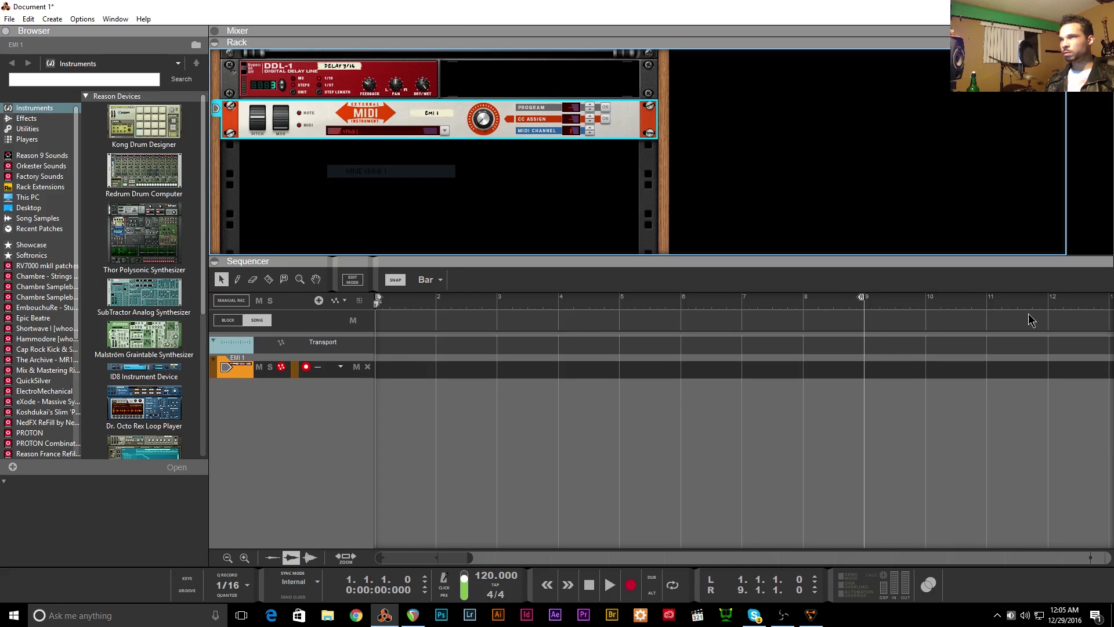
- Switch to REAPER and add the TAL NoiseMaker VSTi to the MIDI track, moving its window clear of the track controls
left_click(413, 614)
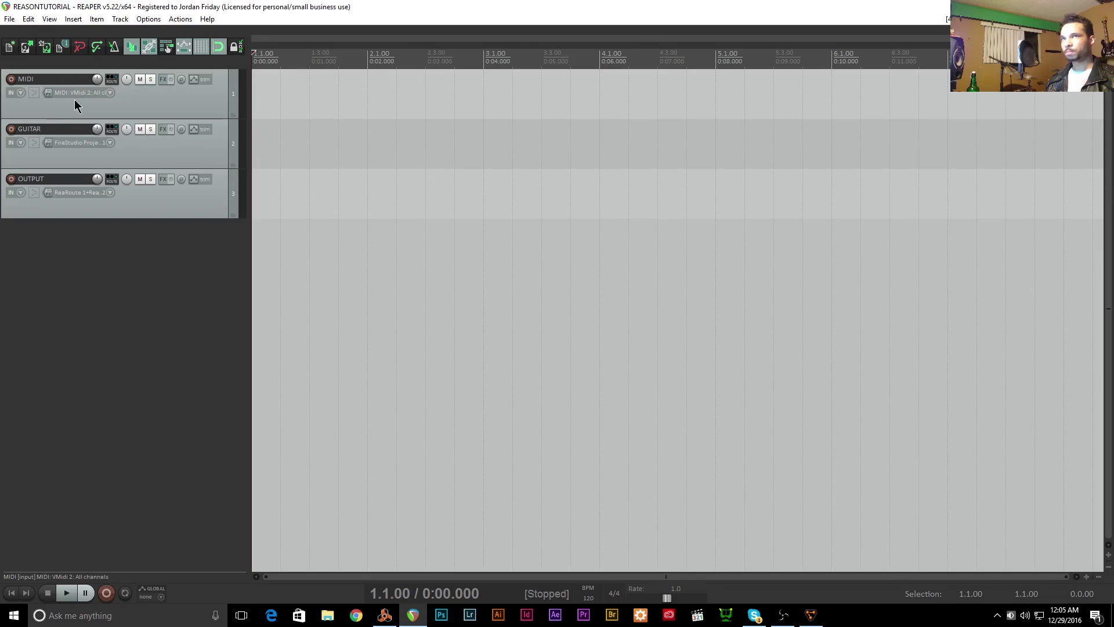
left_click(162, 80)
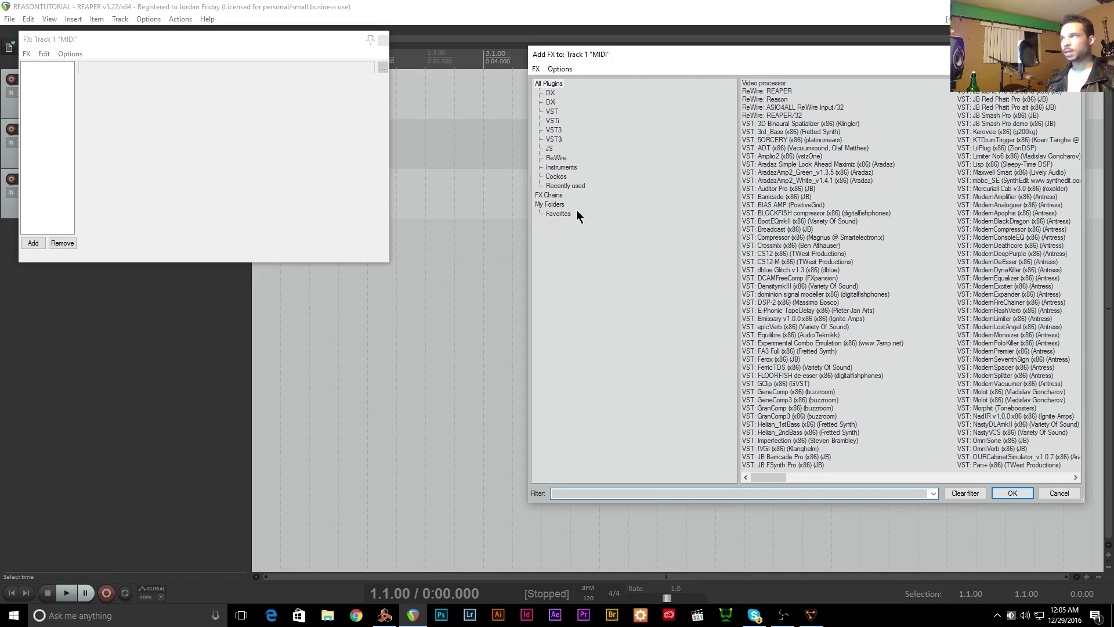
left_click(553, 120)
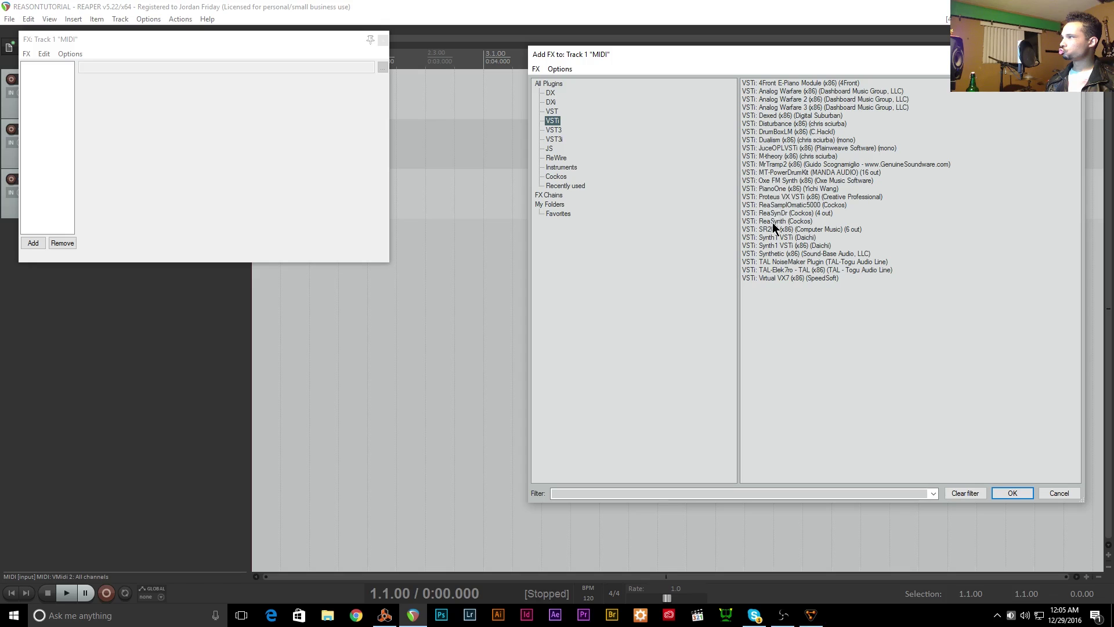
double_click(779, 263)
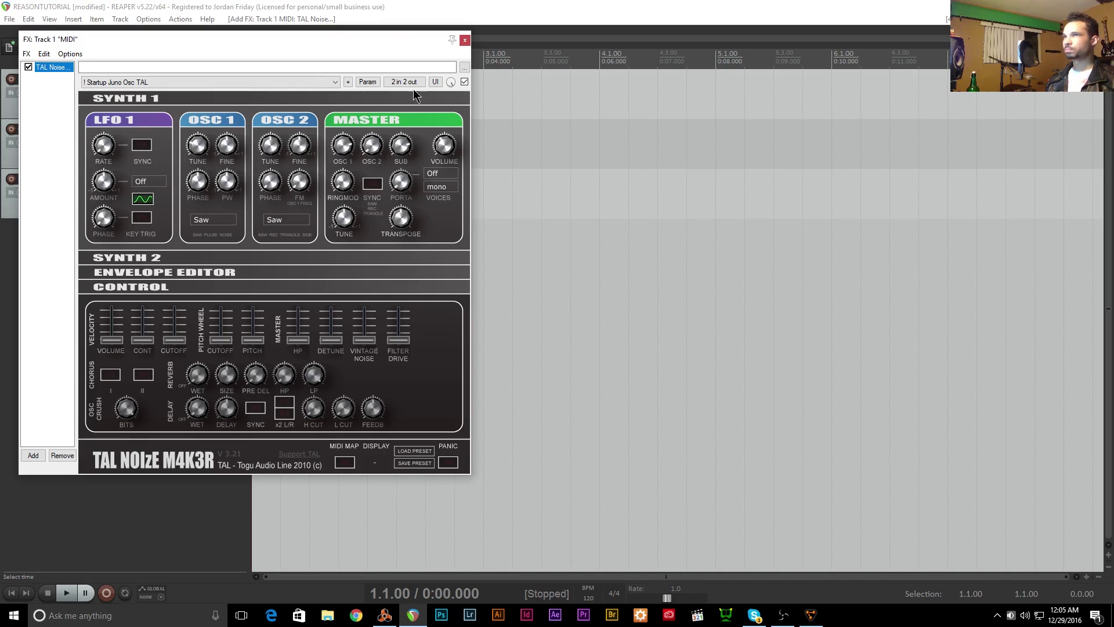
left_click_drag(296, 45, 752, 66)
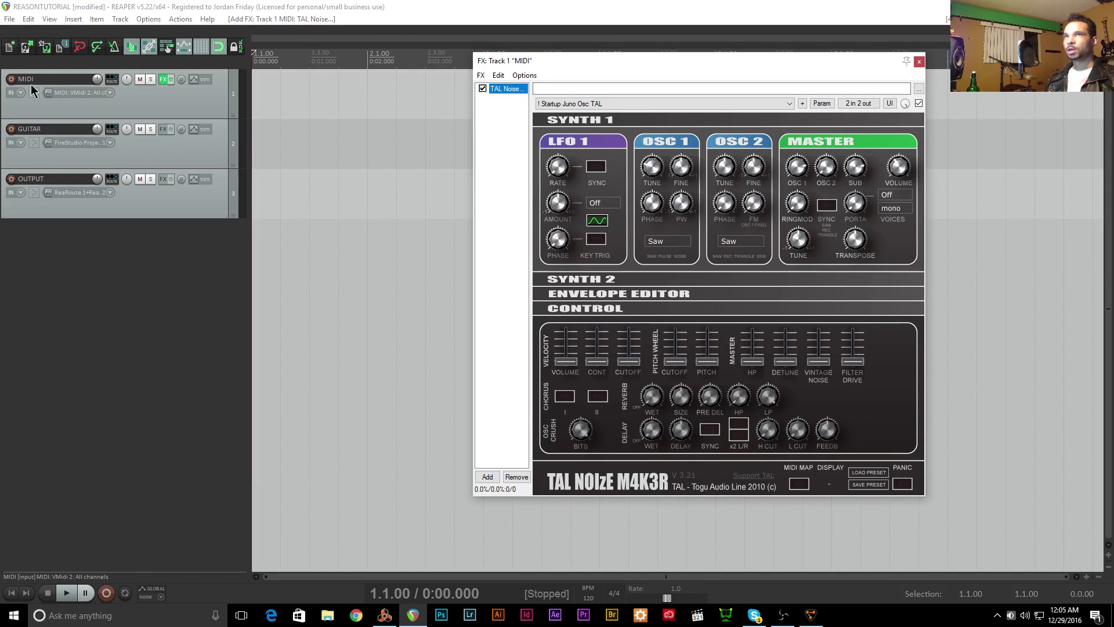
- Arm the MIDI and OUTPUT tracks for recording and turn on record monitoring for both
left_click(11, 81)
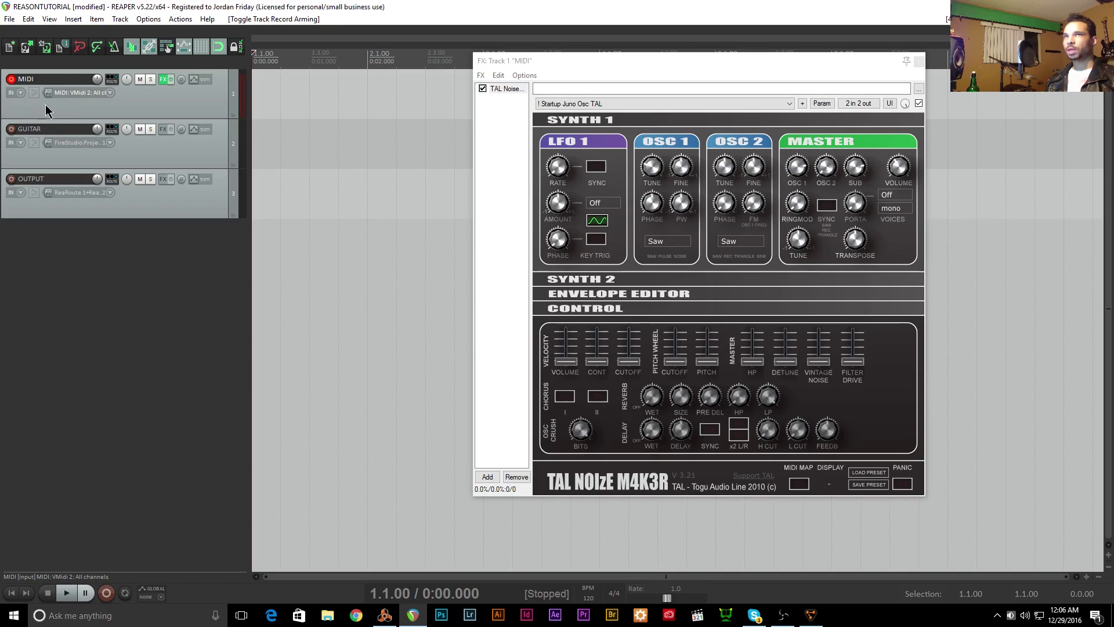
left_click(33, 94)
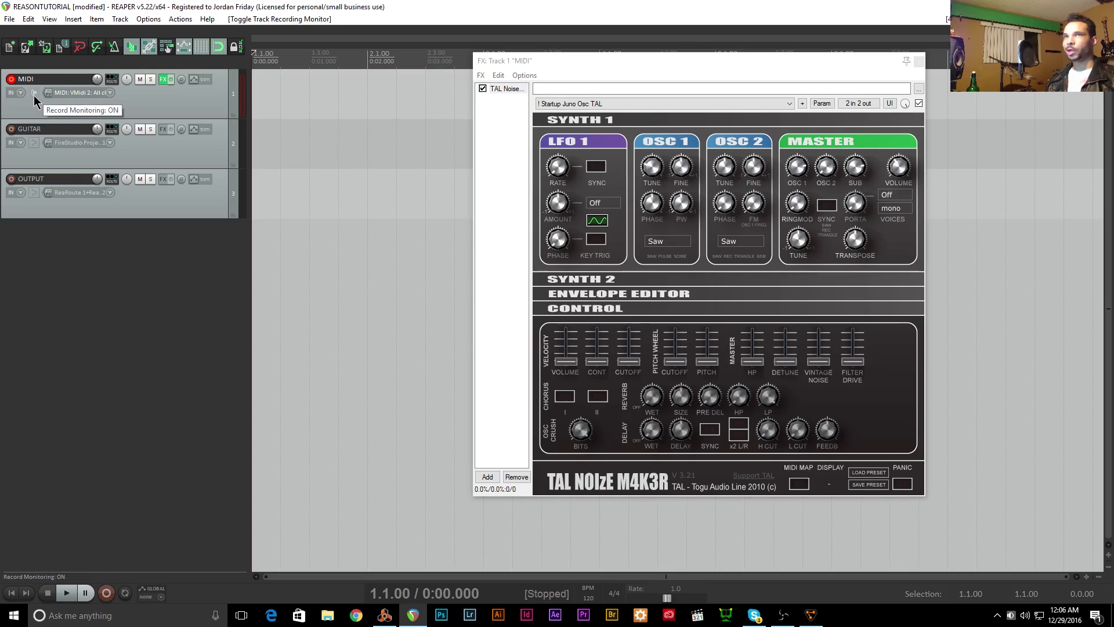
left_click(10, 178)
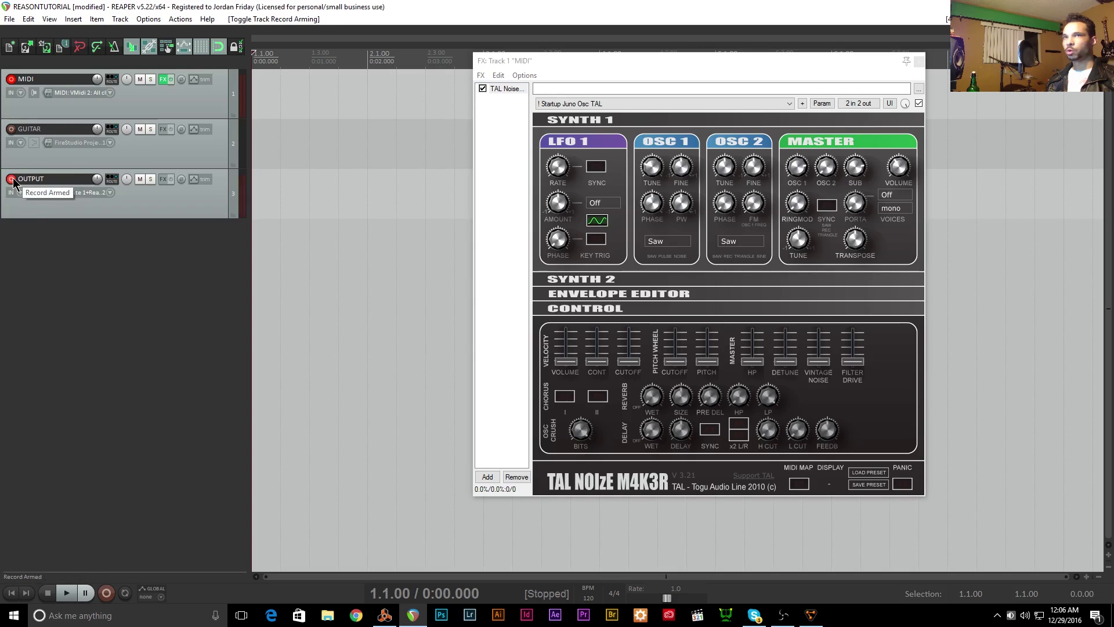
left_click(34, 192)
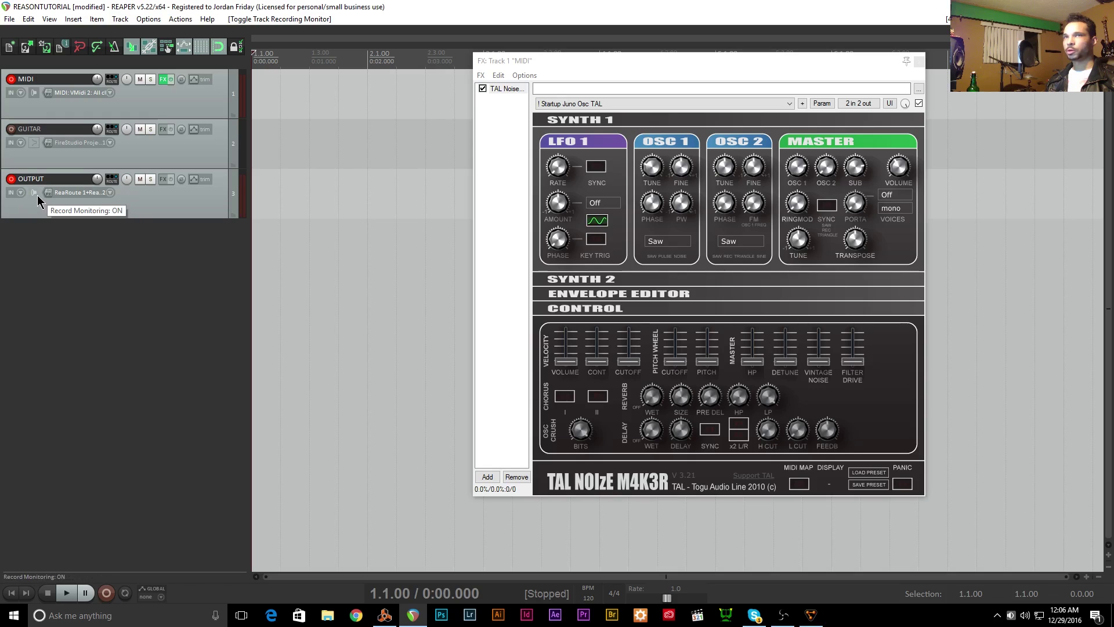
- Switch to Reason and create an audio track below the External MIDI Instrument track in the sequencer
left_click(385, 614)
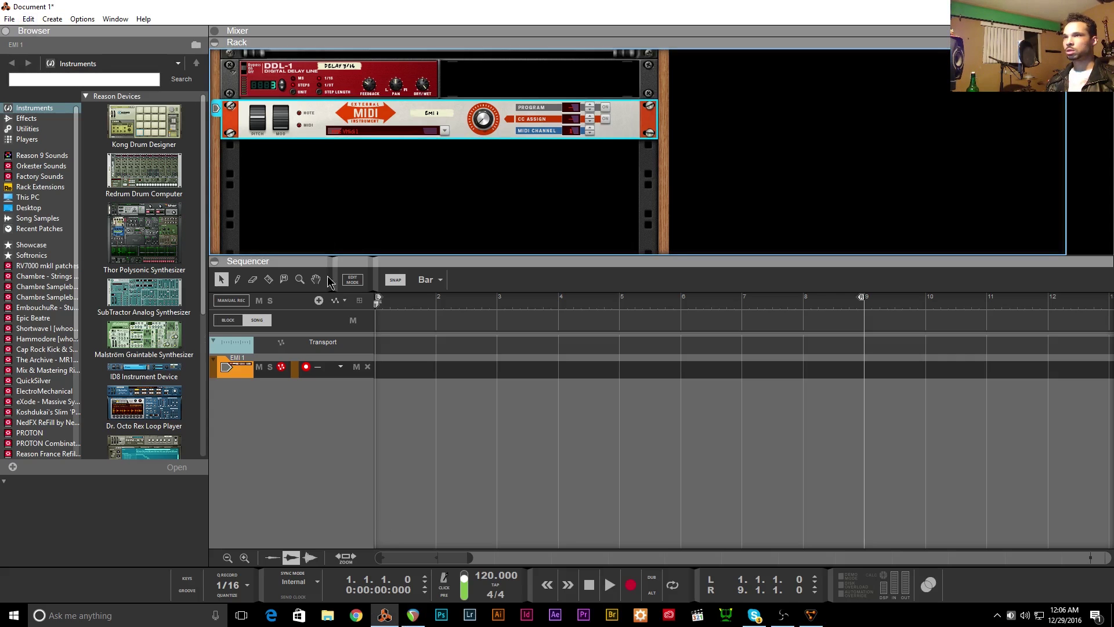
left_click(317, 427)
right_click(317, 427)
left_click(348, 345)
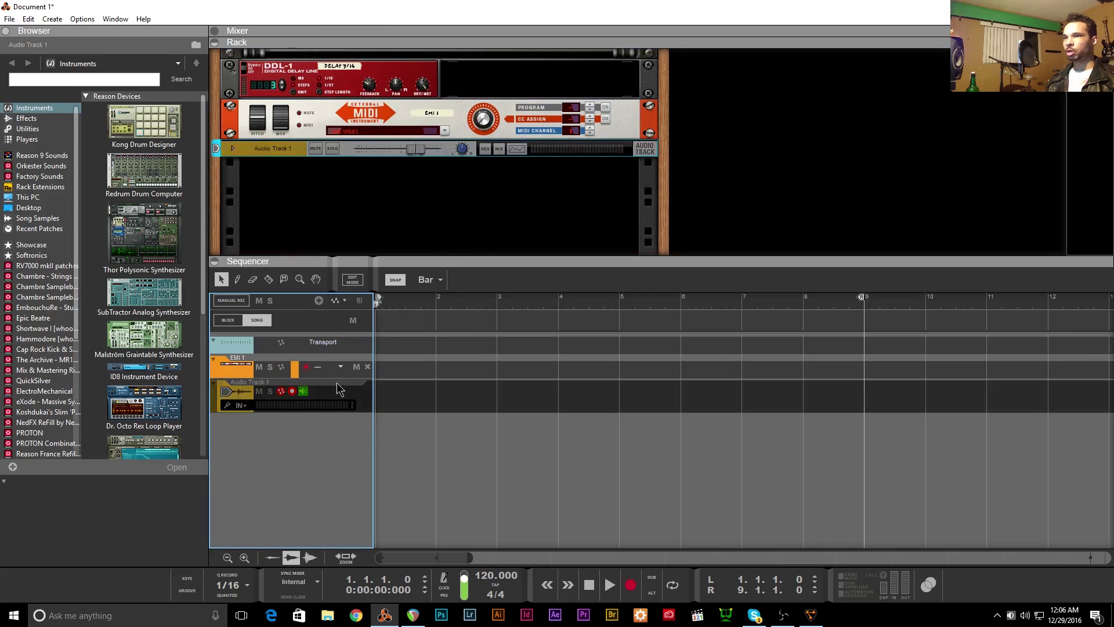
- Set the audio track to stereo input and keep it record-enabled with the External MIDI Instrument track selected for playing
left_click(247, 411)
left_click(259, 430)
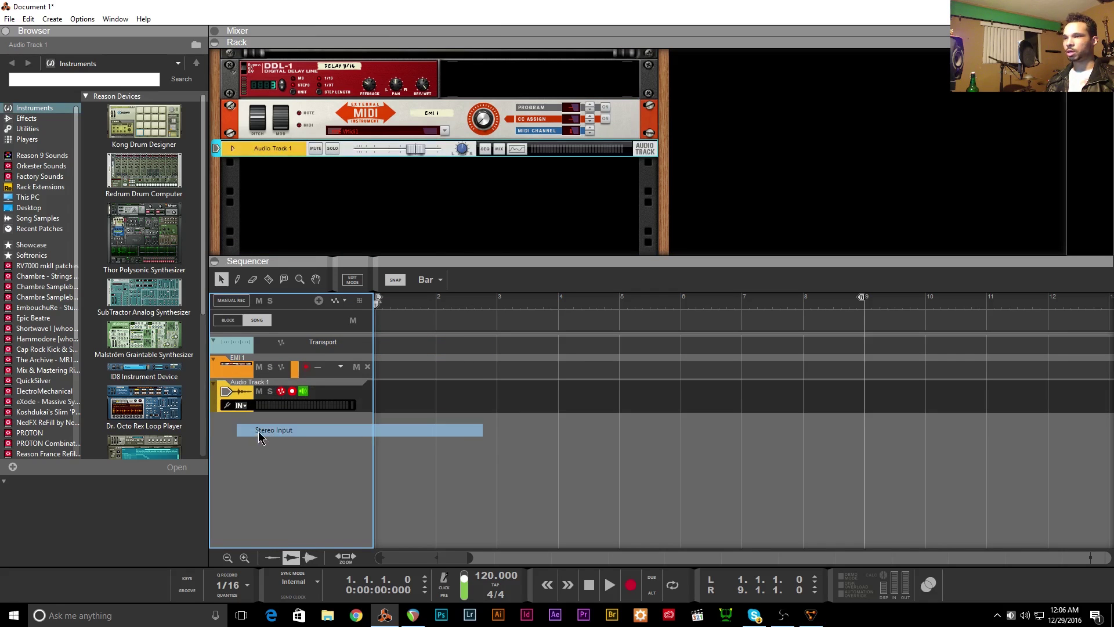
left_click(298, 372)
left_click(292, 392)
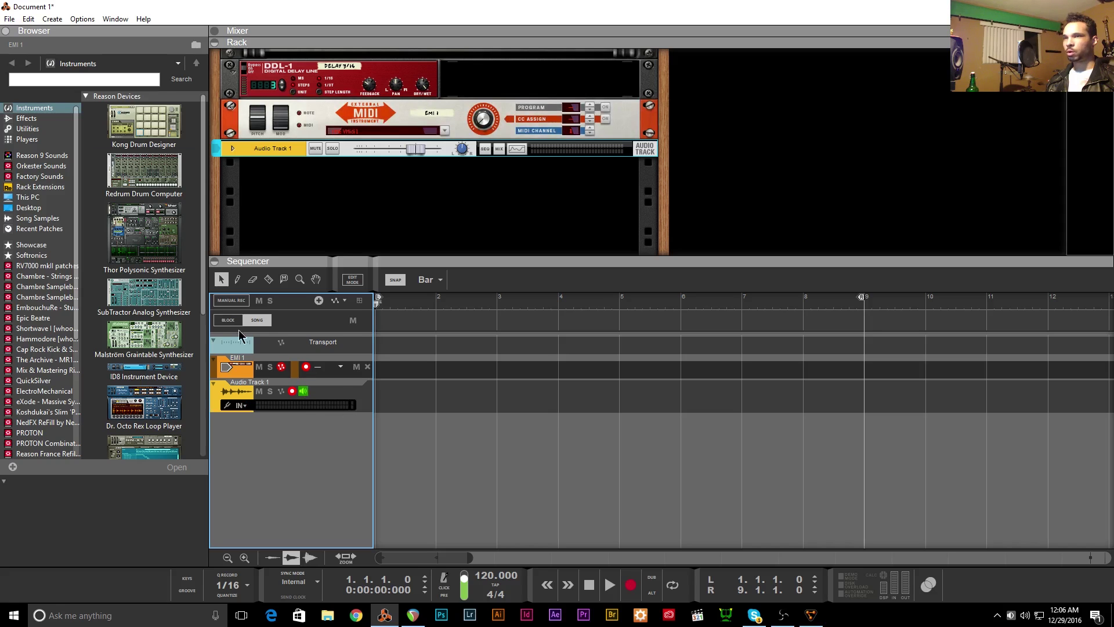
- Choose ASIO ReaRoute ASIO (x64) as the audio card driver in the audio preferences and close them
left_click(28, 18)
left_click(64, 406)
left_click(589, 175)
left_click(581, 212)
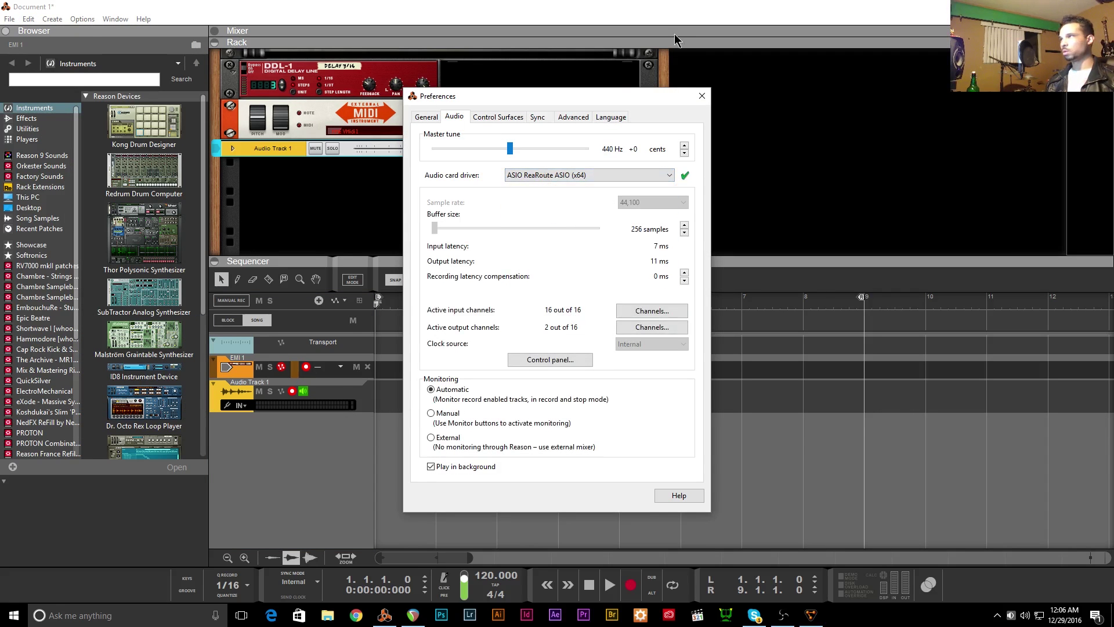
left_click(701, 96)
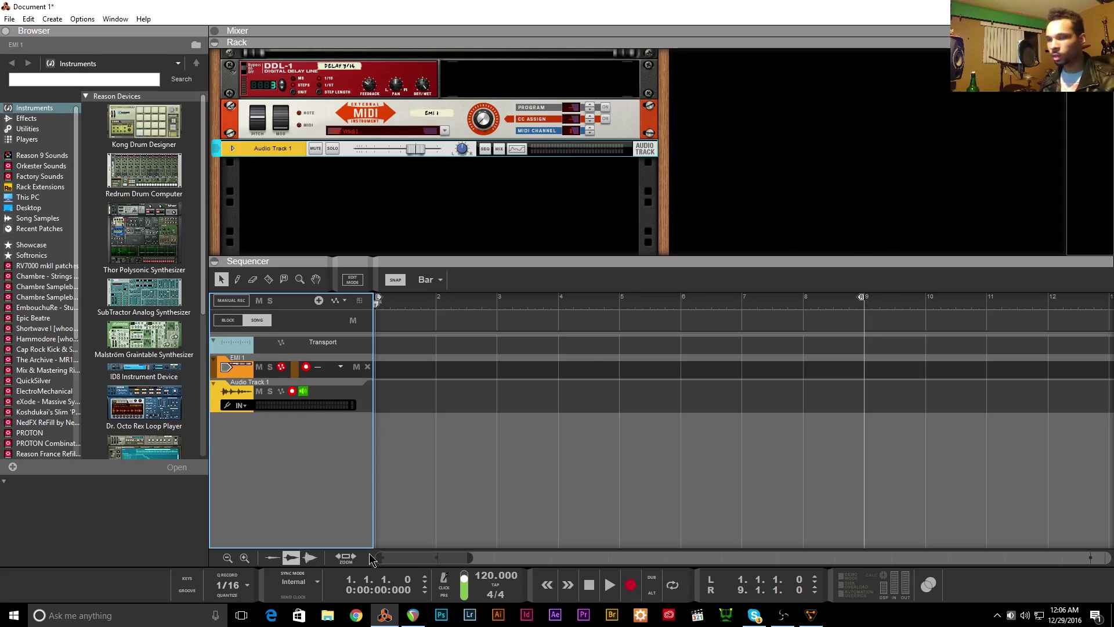
- Switch to REAPER and load the BS Bassolead FN preset in TAL NoiseMaker on the MIDI track
left_click(412, 615)
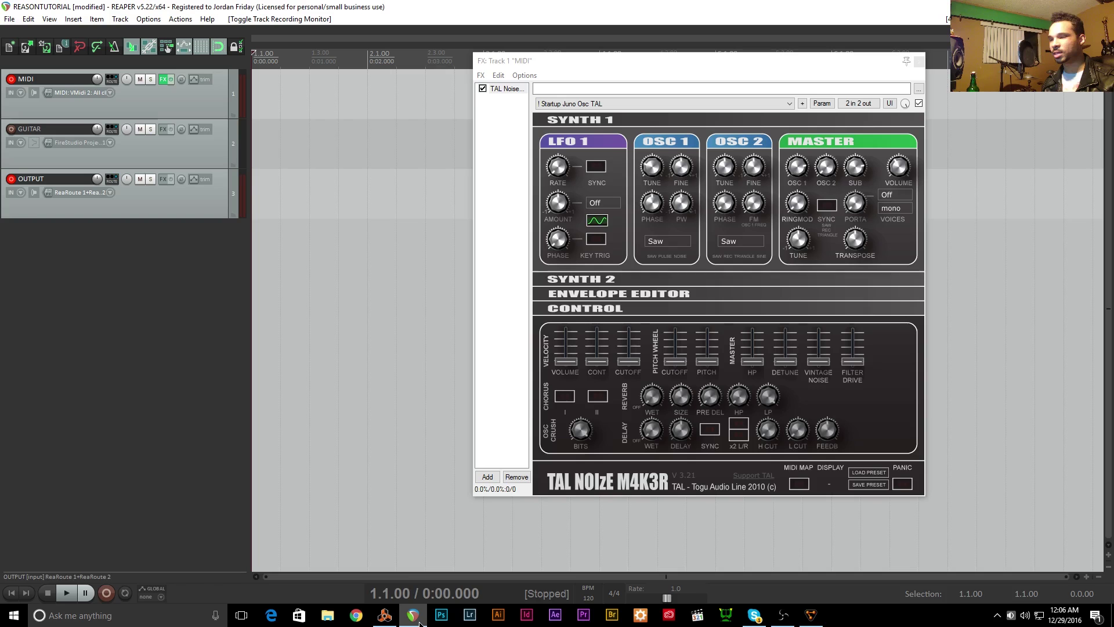
left_click(605, 106)
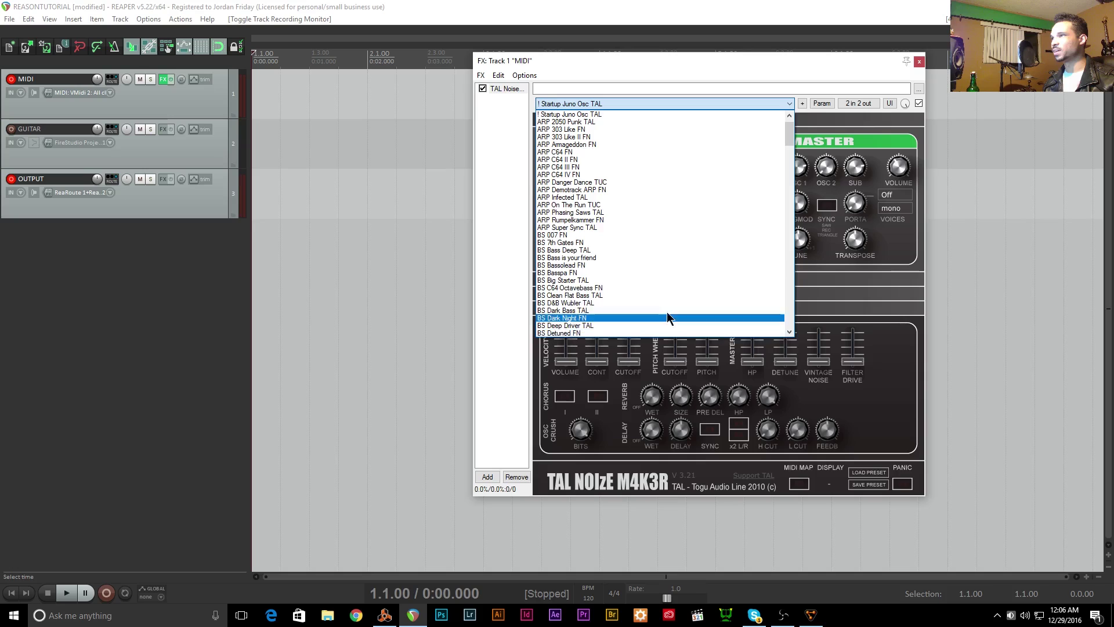
left_click(675, 269)
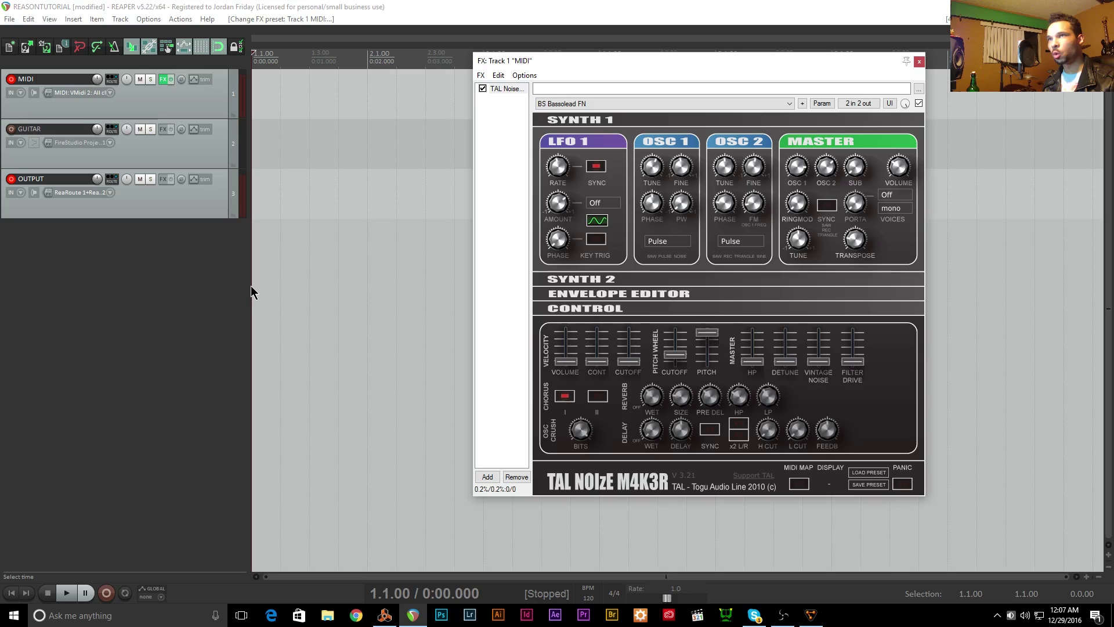
- Switch to Reason and add a Dr. Octo Rex Loop Player to the rack below the audio track
left_click(385, 615)
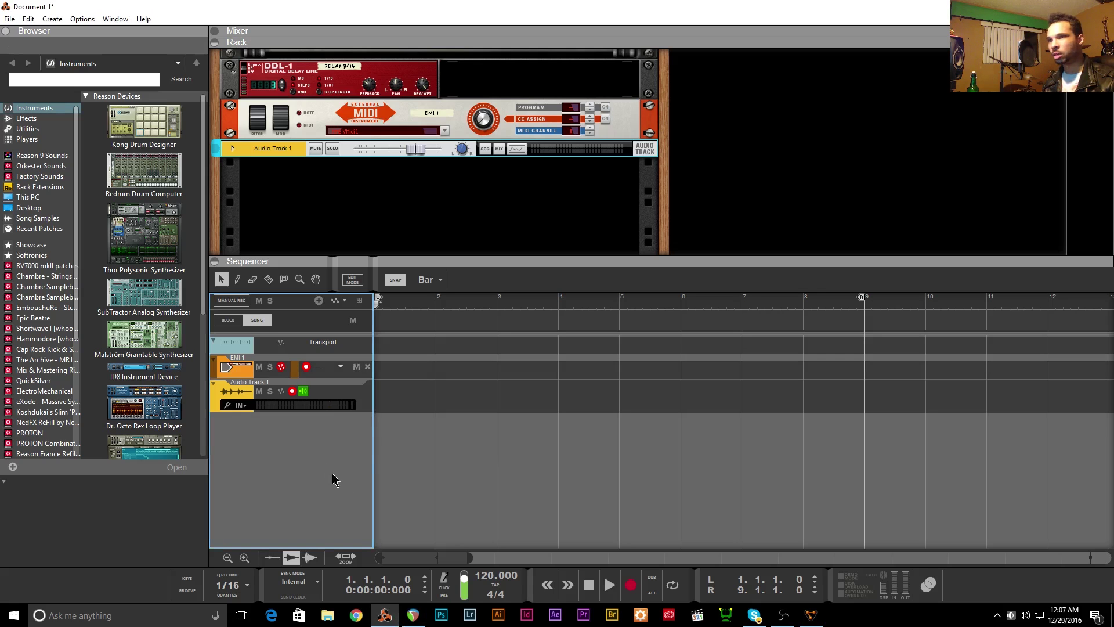
right_click(328, 479)
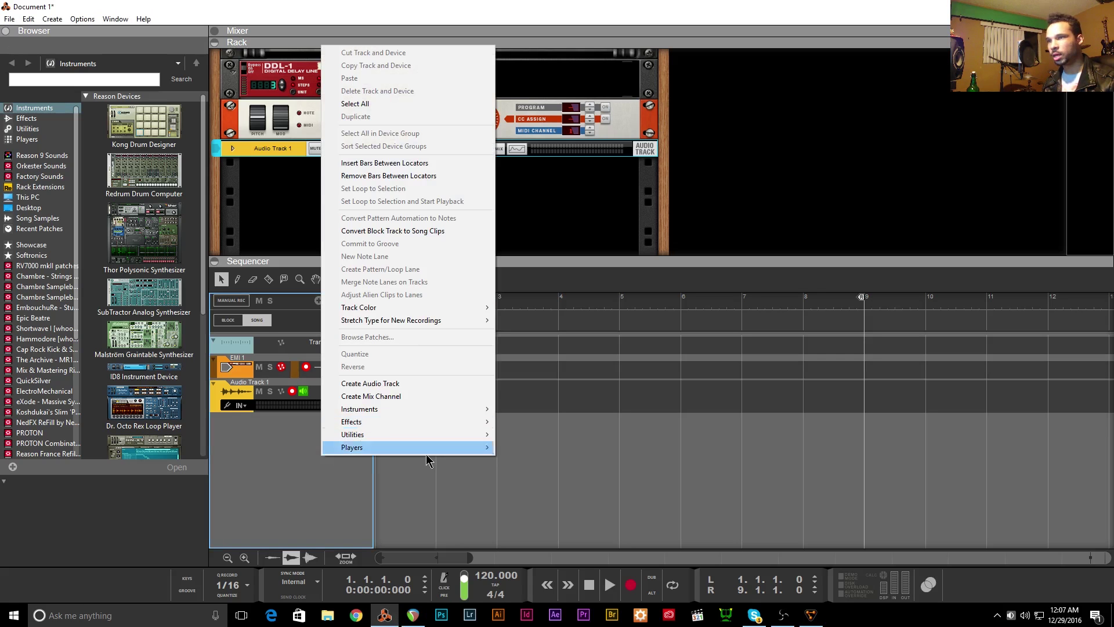
left_click(163, 413)
left_click_drag(145, 414, 418, 221)
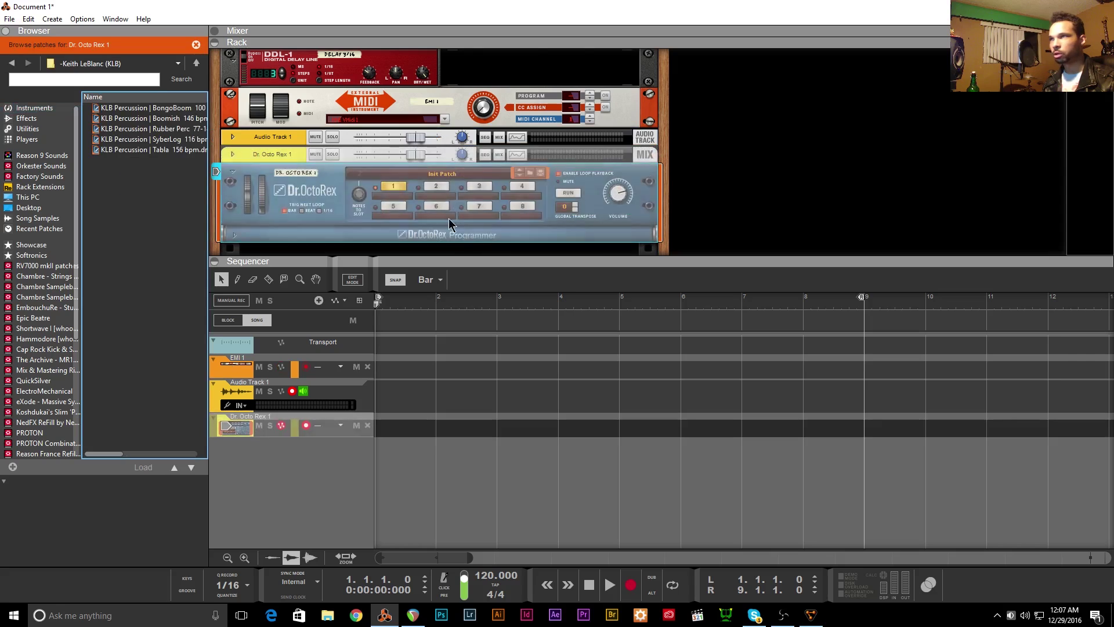
- Browse the sound libraries for a loop and load the KLB Percussion BongoBoom 100 bpm patch into Dr. Octo Rex
left_click(166, 142)
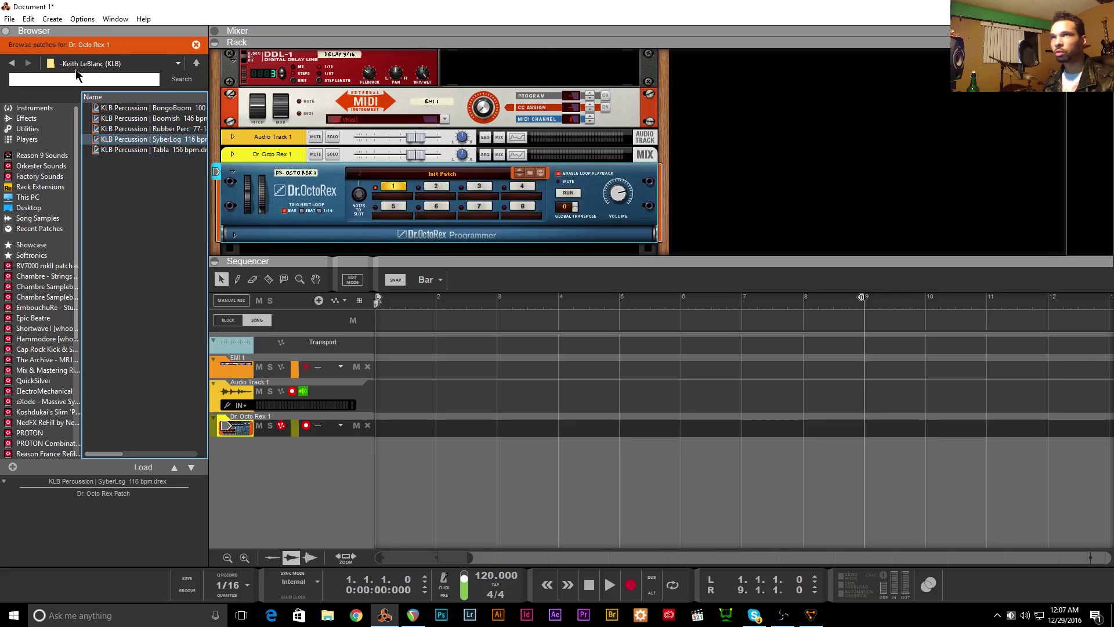
left_click(12, 63)
left_click(582, 179)
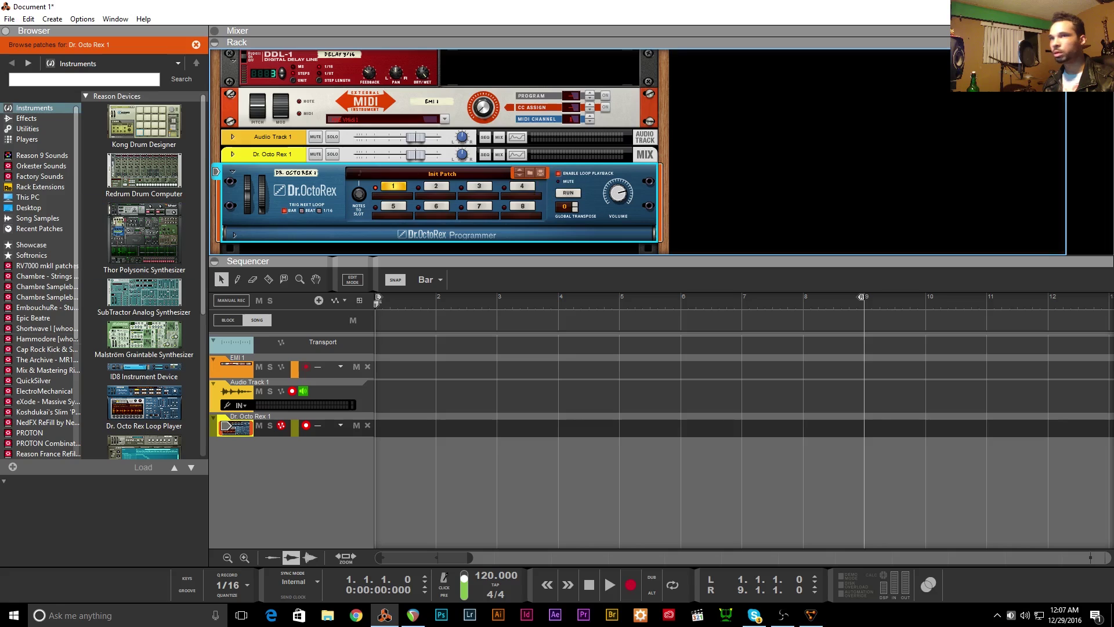
left_click(64, 277)
left_click(61, 286)
left_click(58, 328)
left_click(55, 349)
left_click(51, 391)
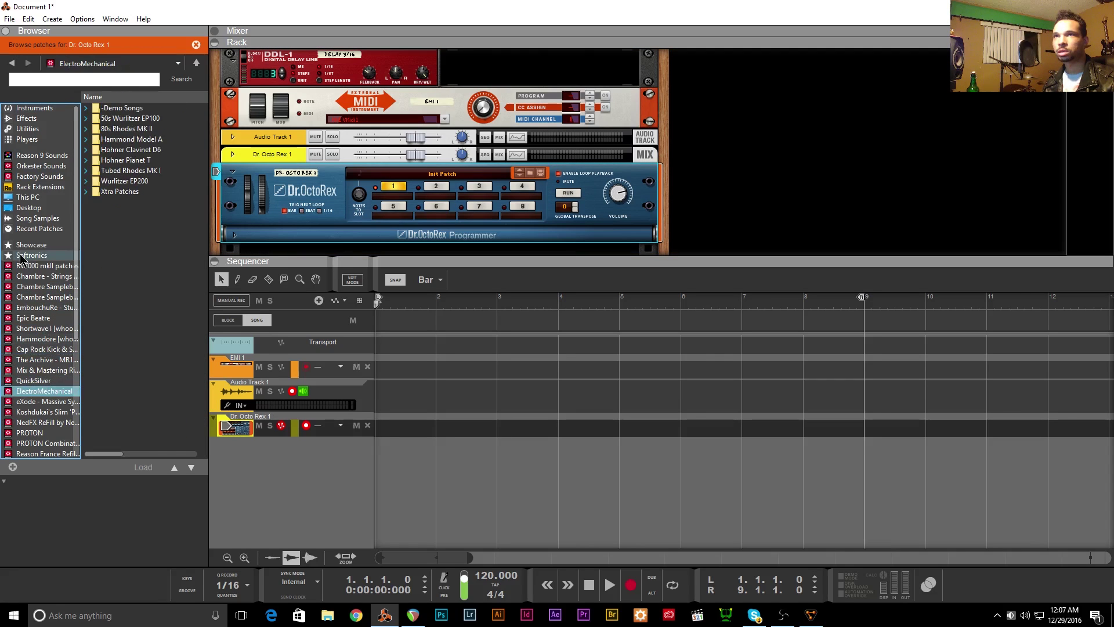
left_click(459, 174)
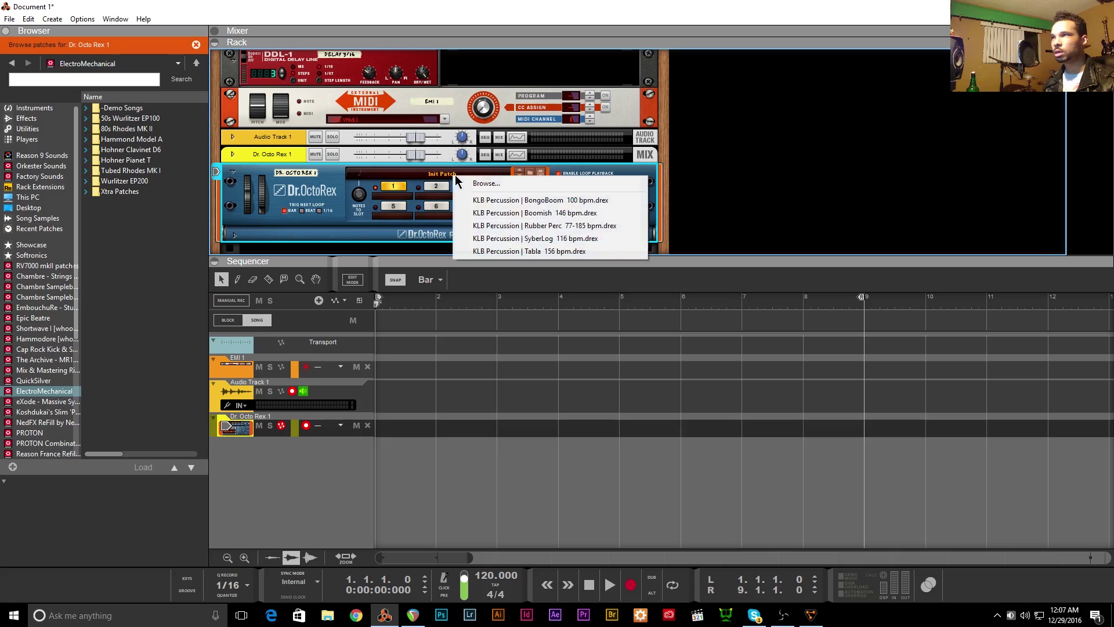
left_click(499, 198)
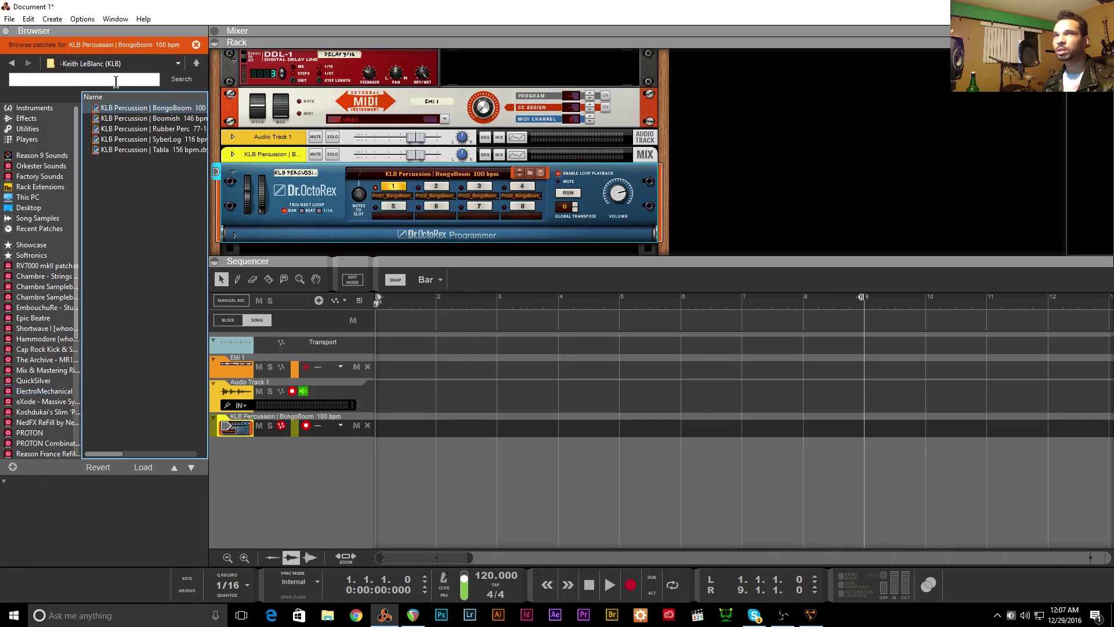
- Run the BongoBoom loop on Dr. Octo Rex and test playback with the sequencer transport
scroll(479, 164, "up", 10)
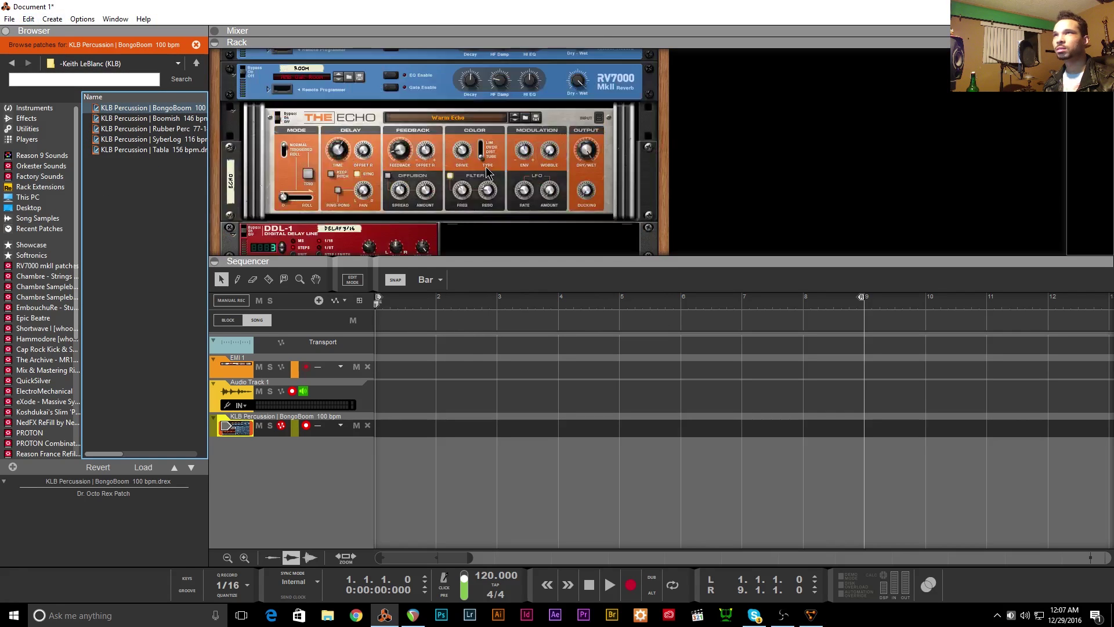
scroll(334, 146, "down", 10)
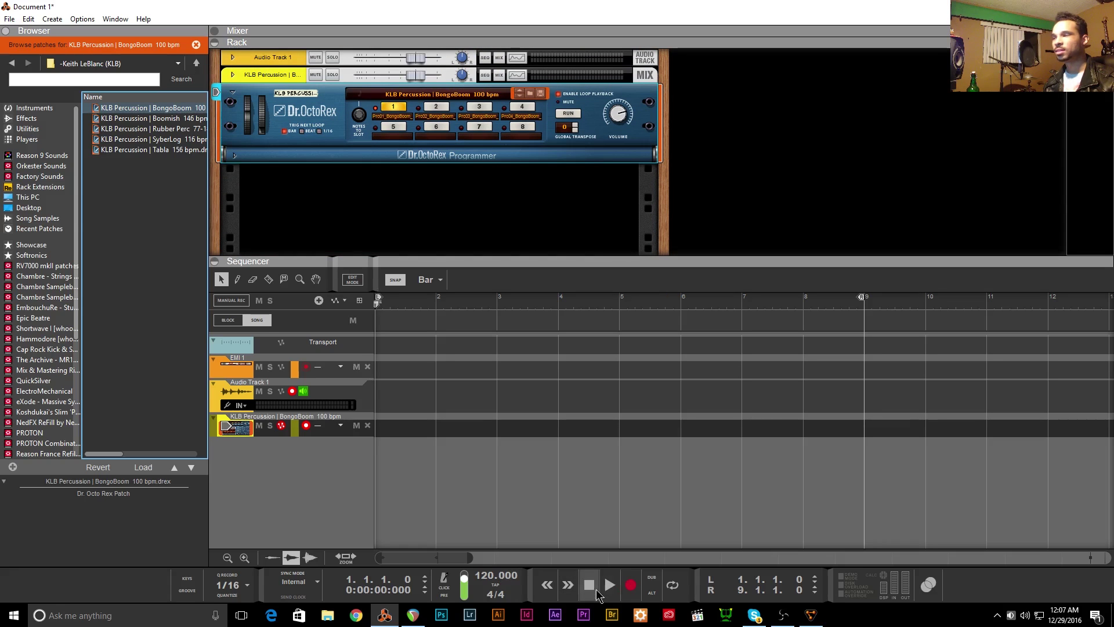
left_click(569, 116)
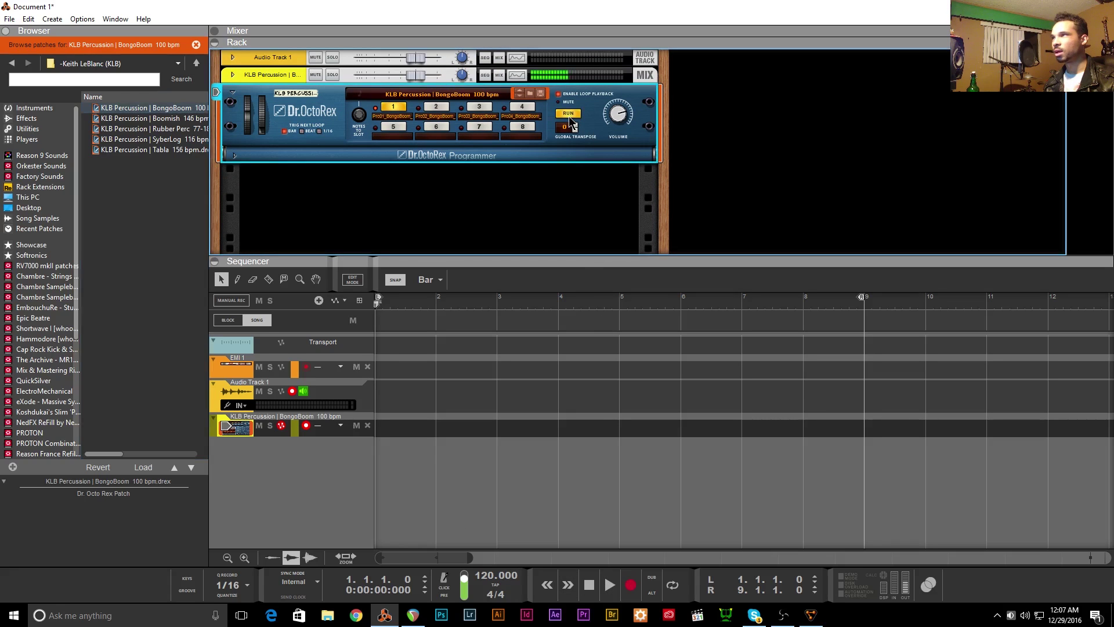
left_click(413, 617)
left_click(413, 618)
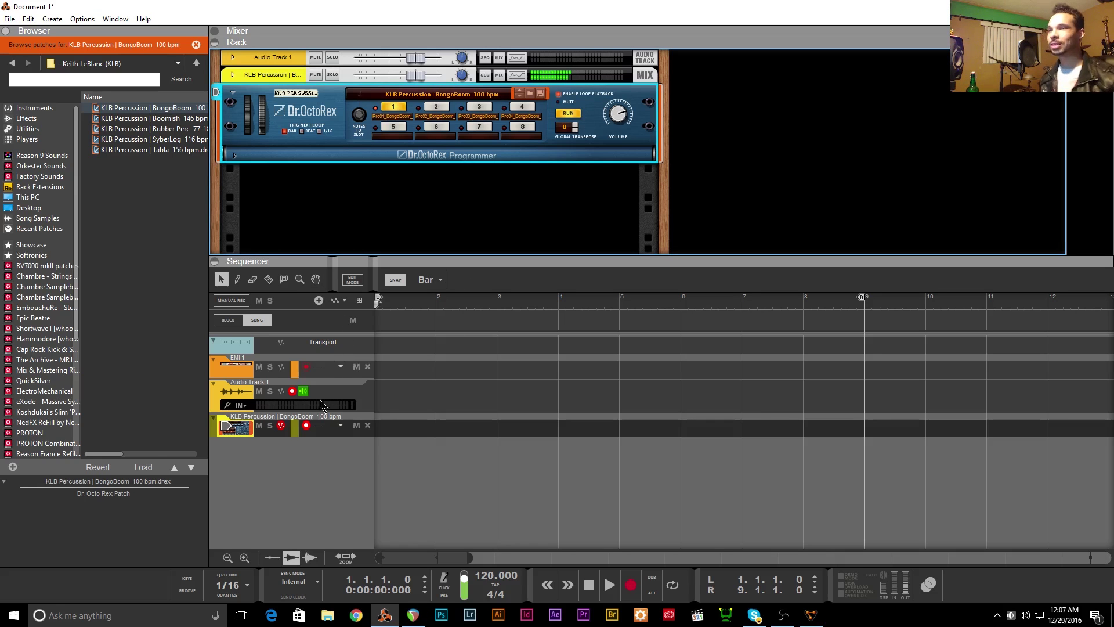
left_click(303, 390)
key("space")
key("space")
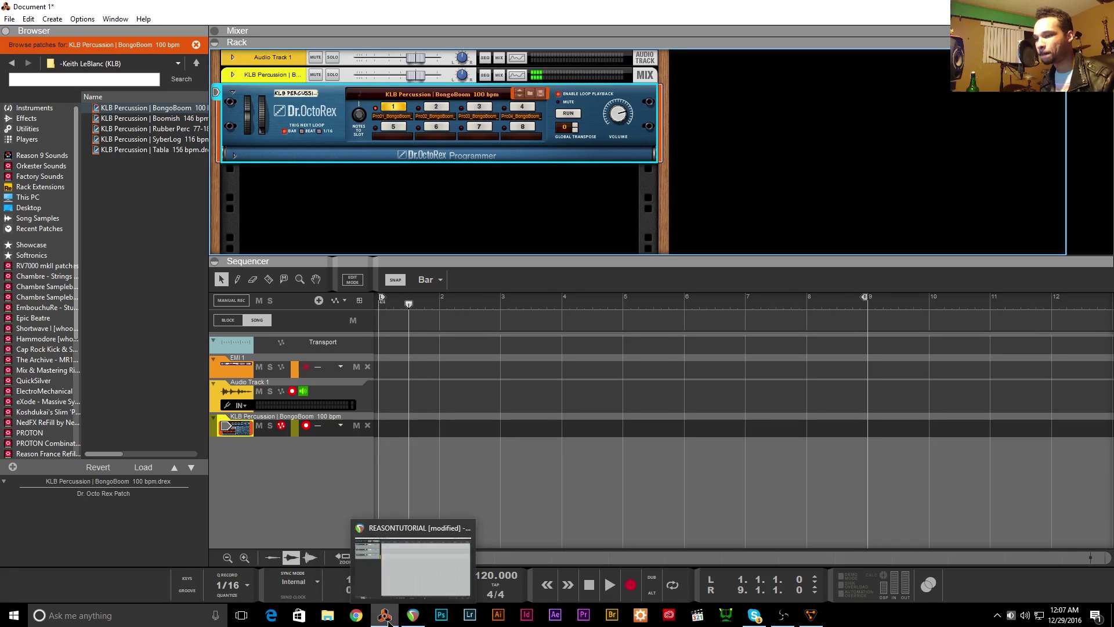
- Check the Reason loop's signal on REAPER's OUTPUT track, then stop the loop in Reason and return to the song start
left_click(517, 216)
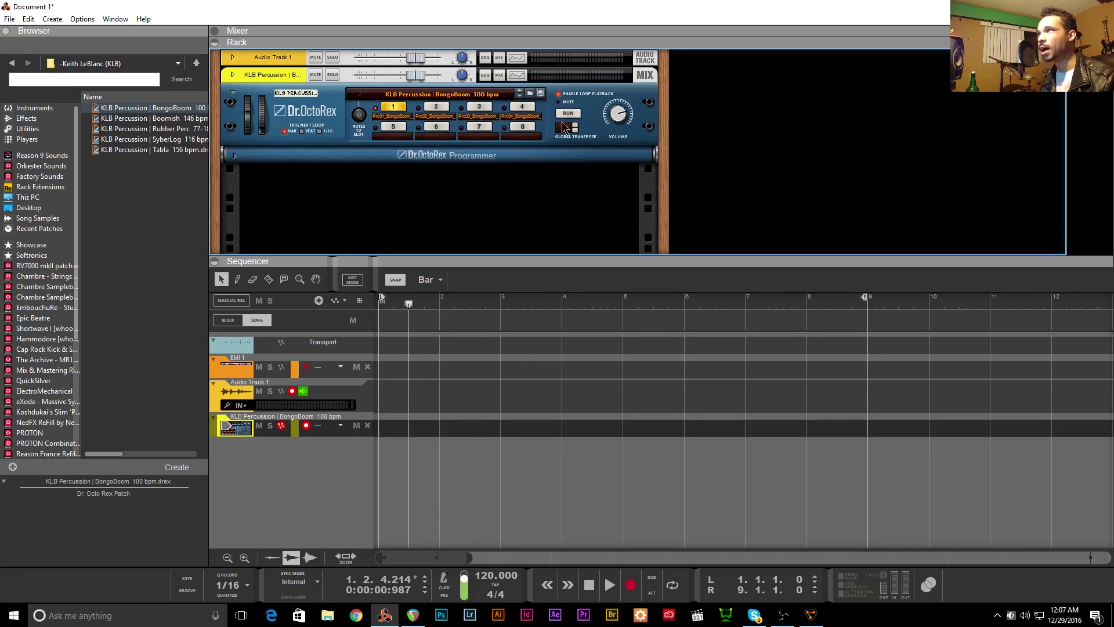
left_click(413, 616)
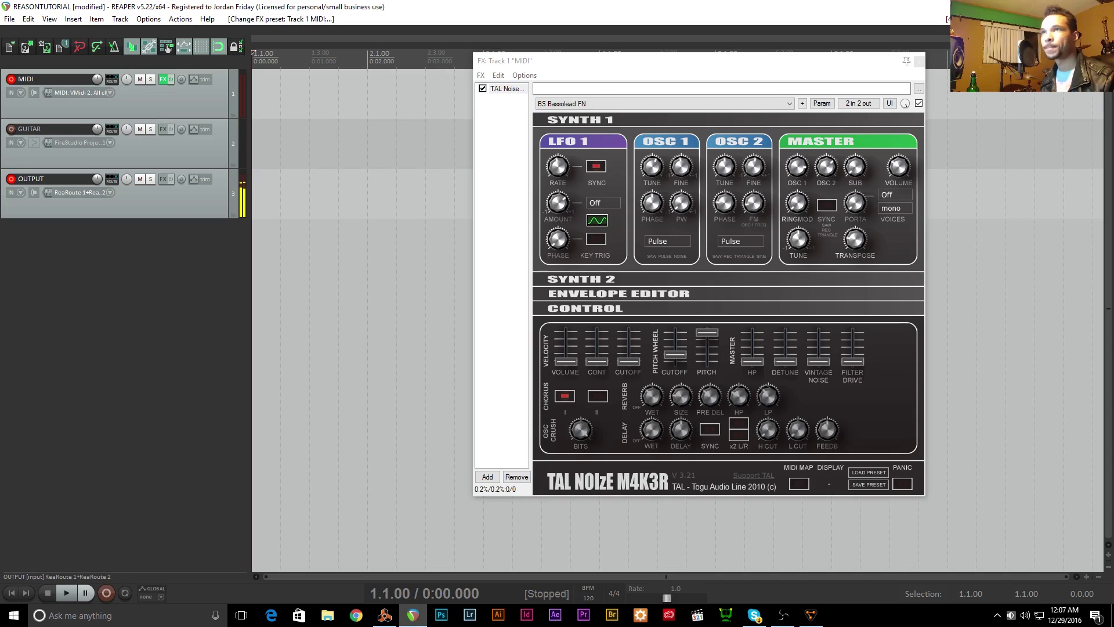
left_click(385, 615)
left_click(395, 614)
left_click(396, 614)
left_click(568, 113)
left_click(686, 217)
key("KP_0")
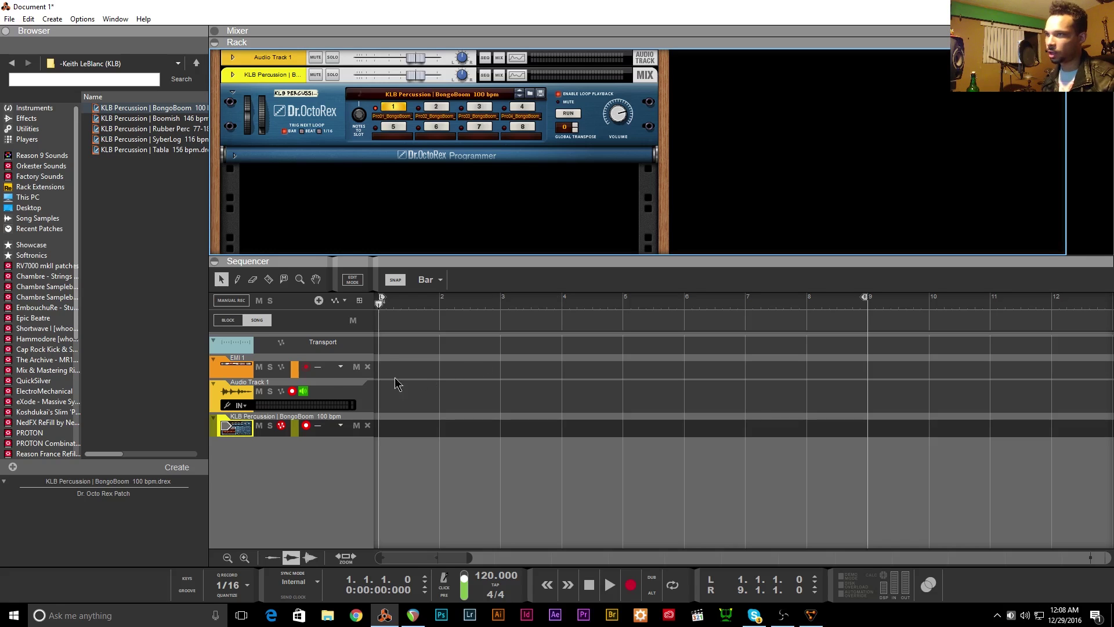
- Record a short performance on the External MIDI Instrument track and Audio Track 1 together, then return to the song start
left_click(312, 374)
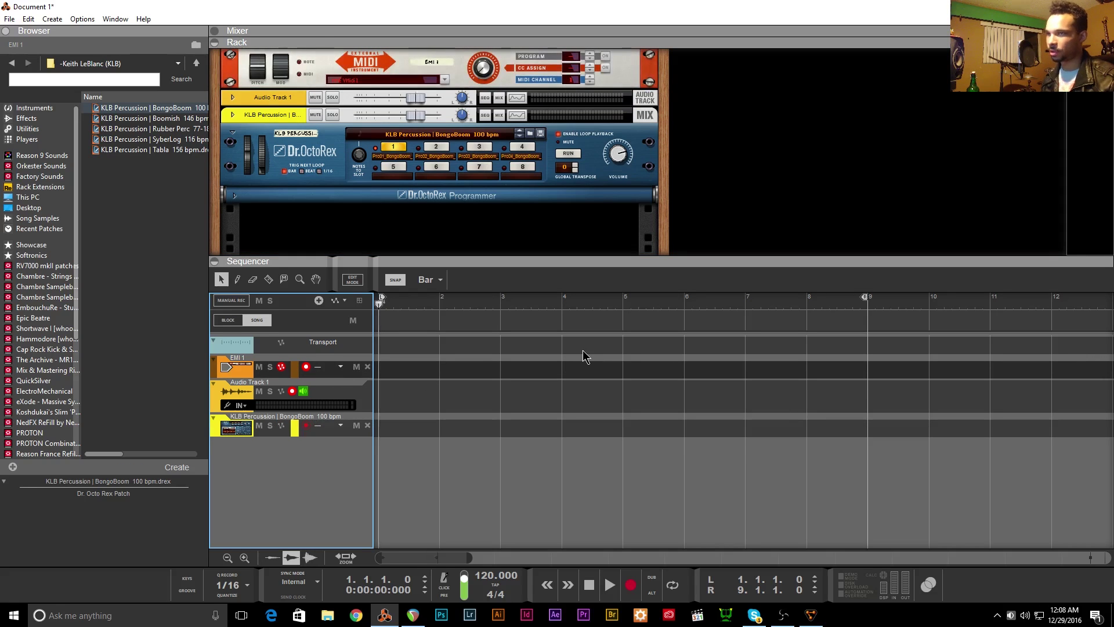
key("KP_Multiply")
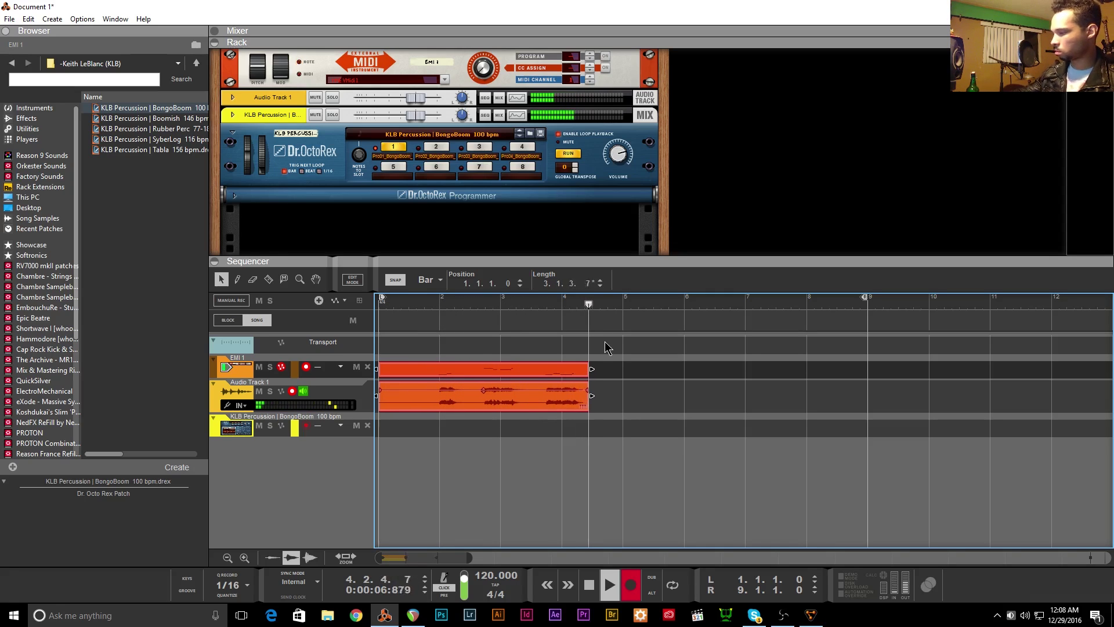
key("space")
key("KP_0")
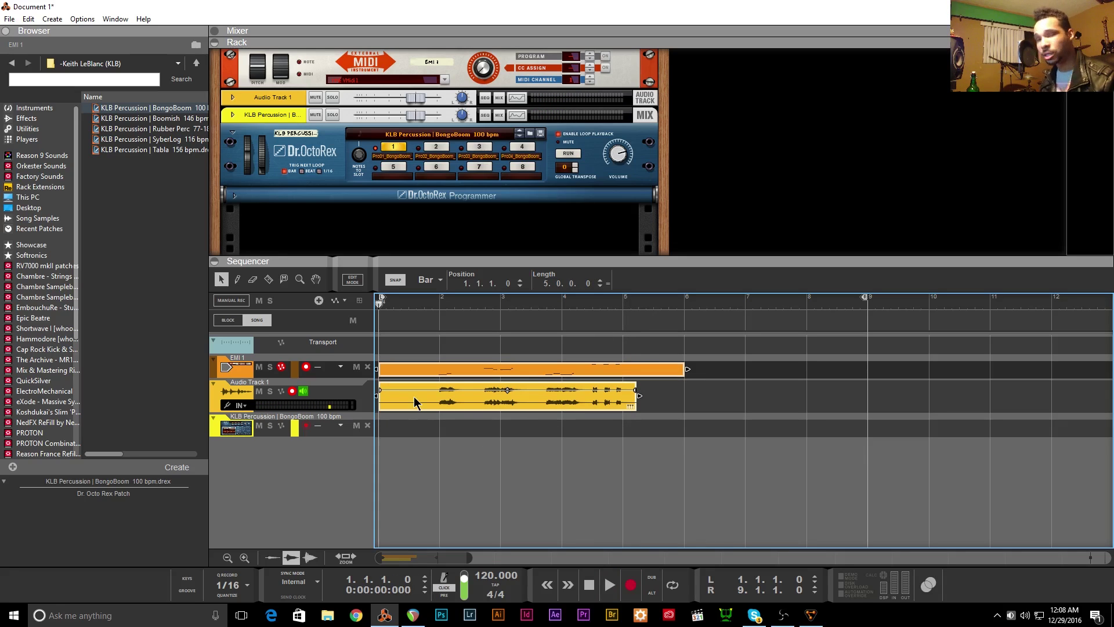
- Inspect the recorded MIDI and audio clips and play the take back with the External MIDI Instrument track muted
left_click(453, 375)
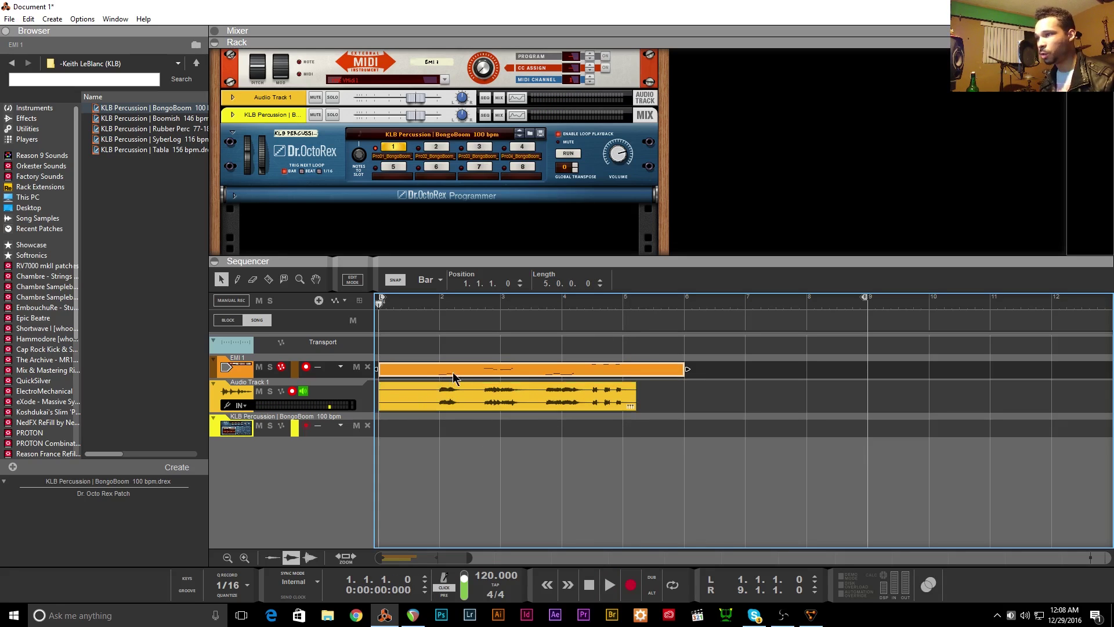
left_click(471, 400)
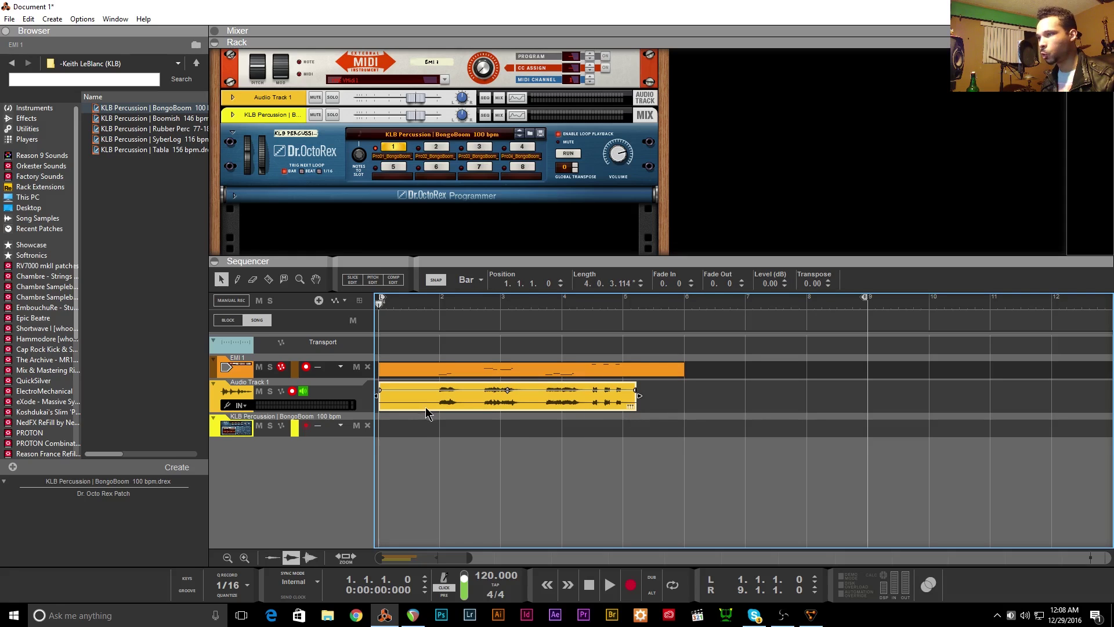
key("space")
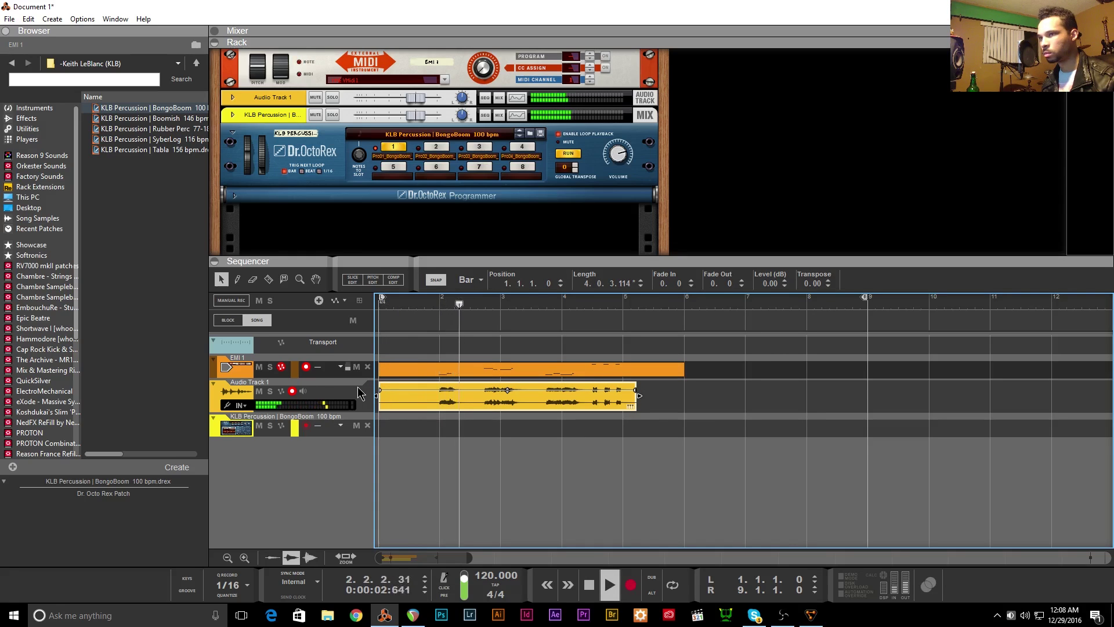
left_click(306, 425)
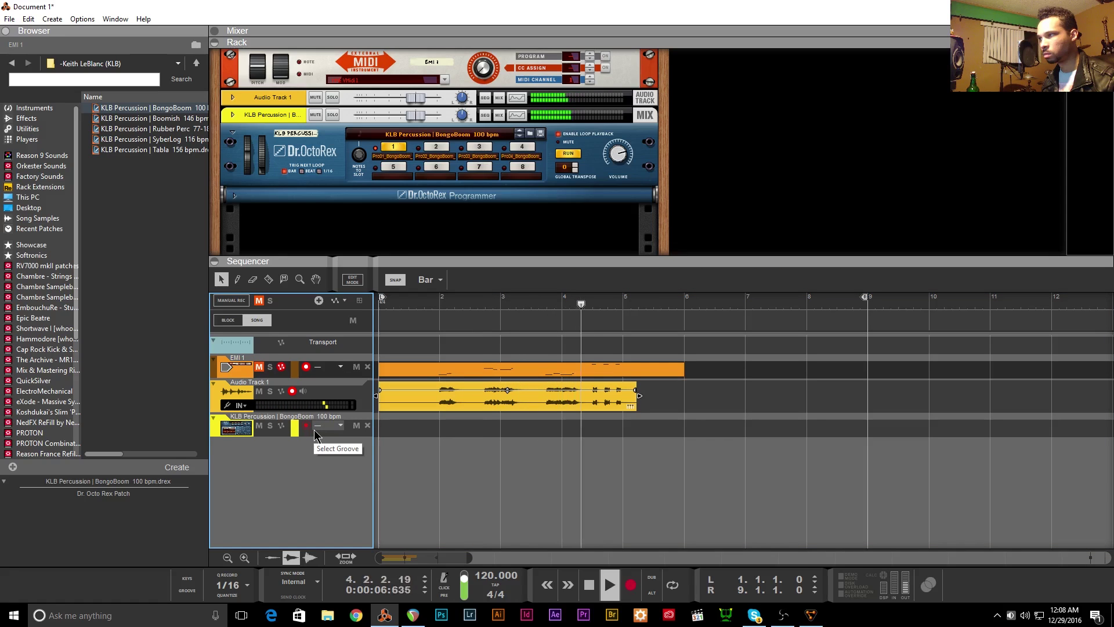
key("space")
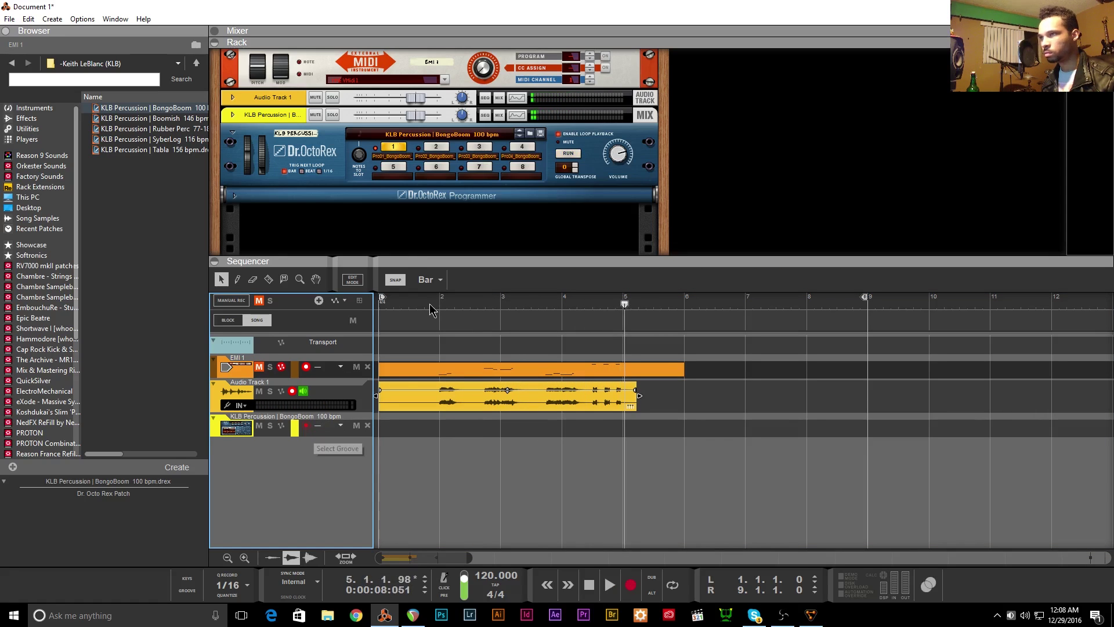
- Select Audio Track 1 and turn off its record enable
left_click(275, 403)
left_click(290, 389)
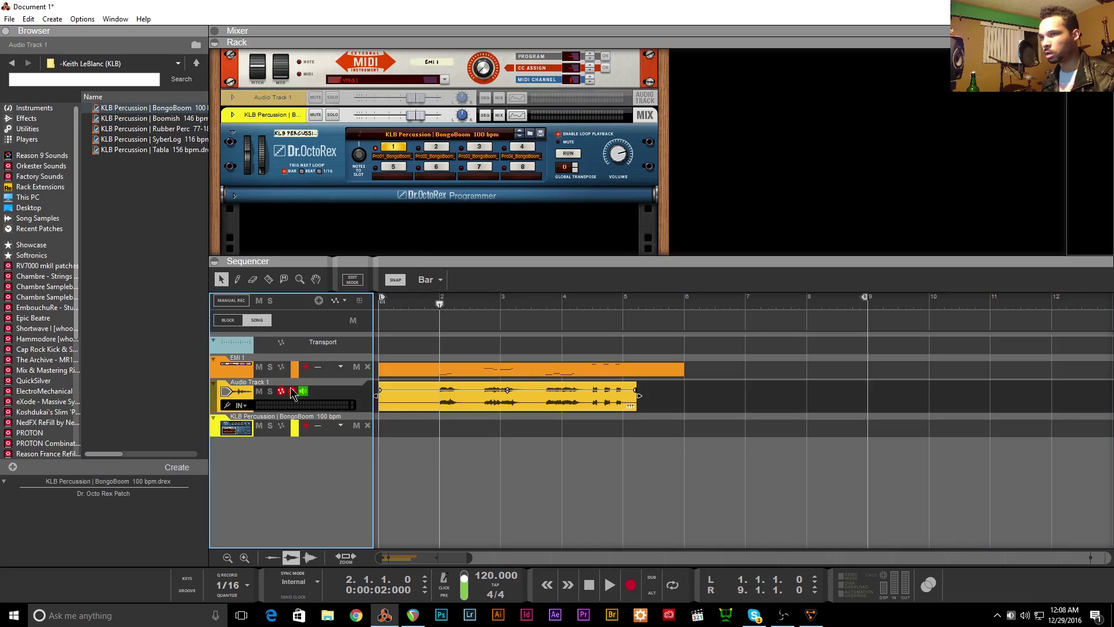
left_click(290, 389)
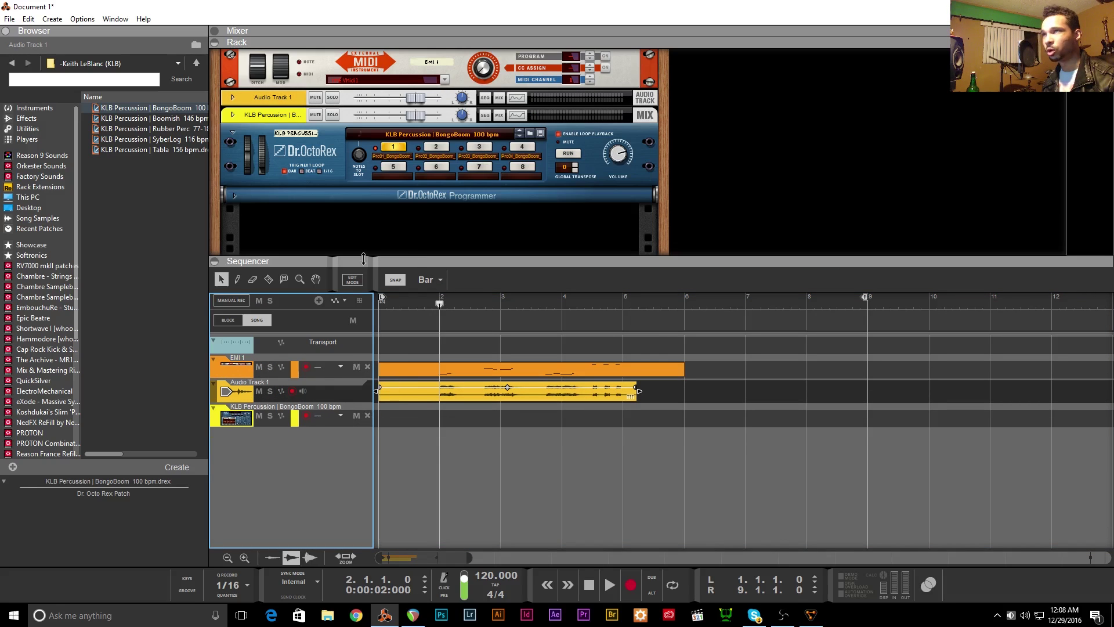
- Open the EMI 1 clip, record-enable Audio Track 1 with monitoring, and move the first note down to C2
scroll(275, 119, "up", 2)
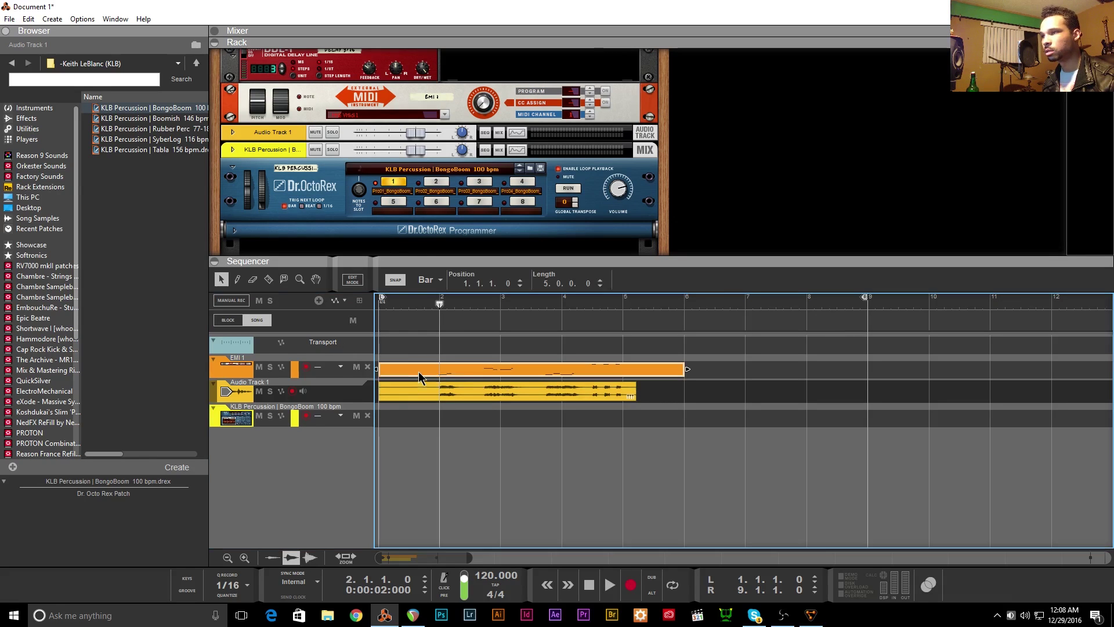
double_click(478, 368)
left_click(574, 439)
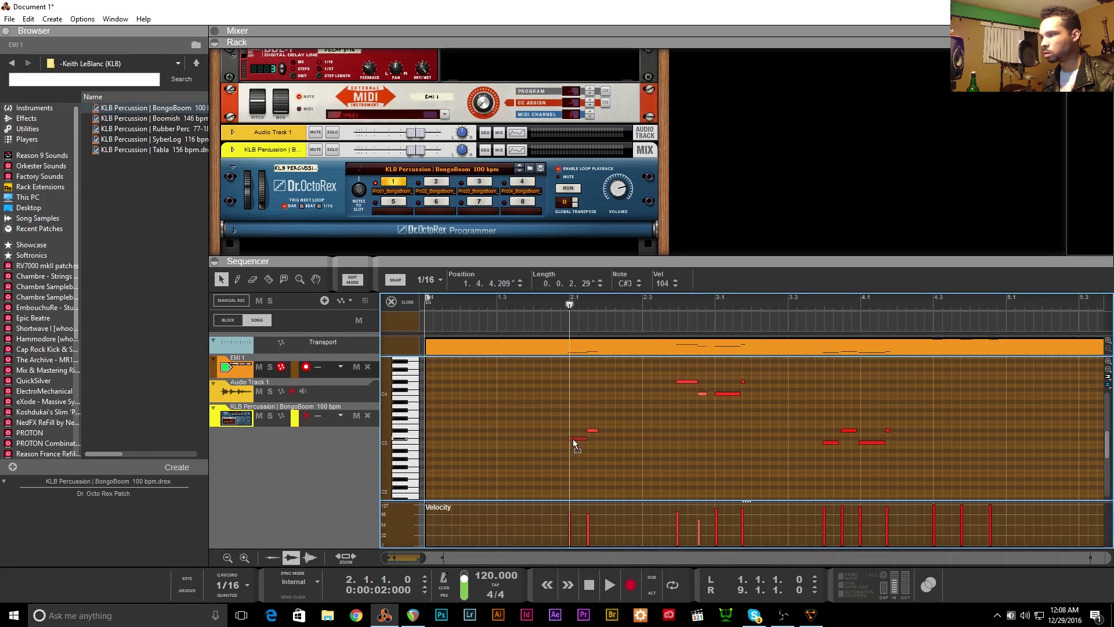
left_click(318, 398)
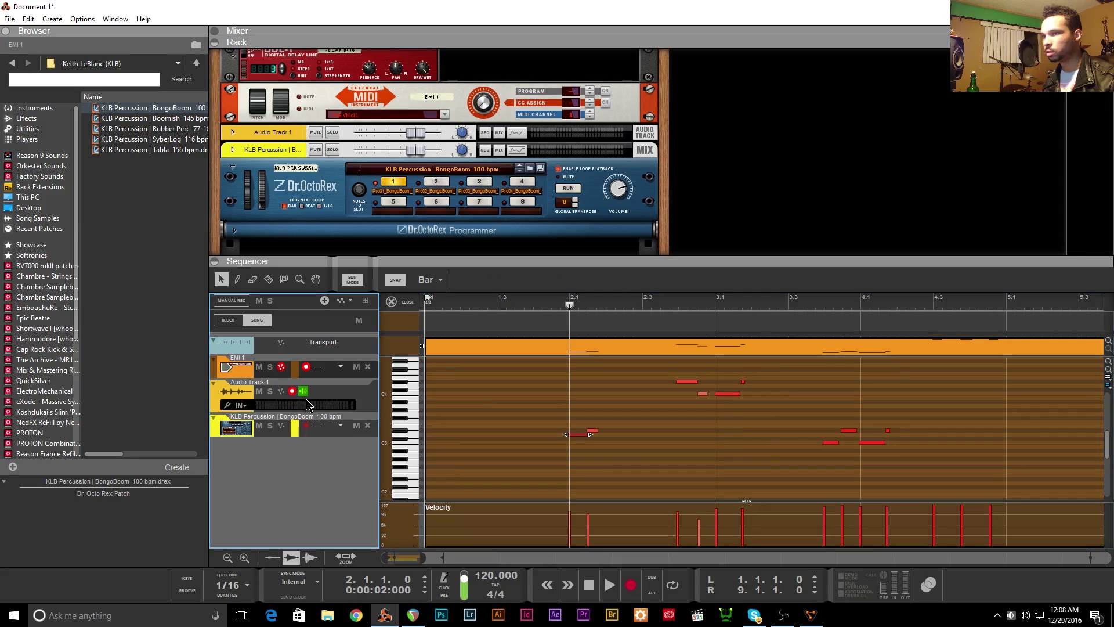
left_click(573, 439)
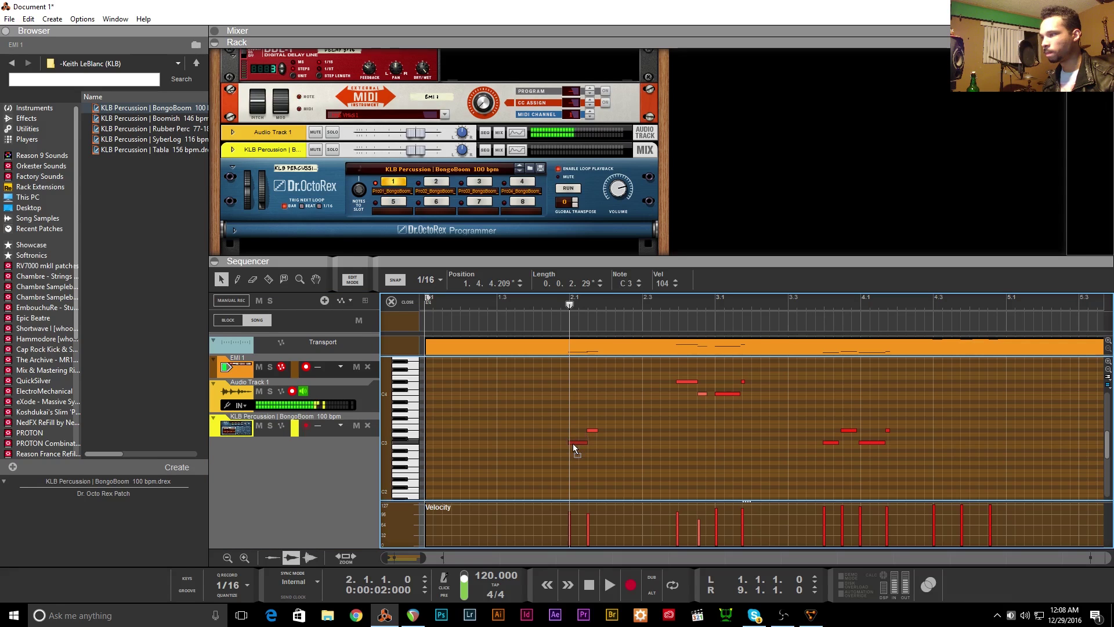
left_click_drag(573, 443, 573, 491)
- Play the EMI 1 clip from just before bar 2 to audition the edited note, then stop playback
key("space")
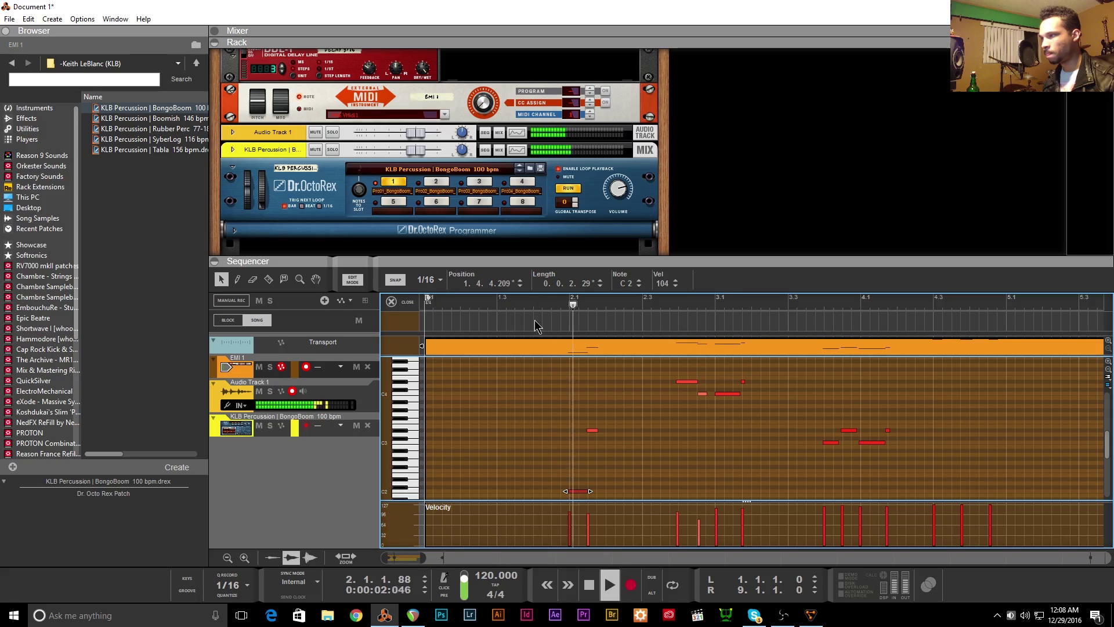
left_click(551, 305)
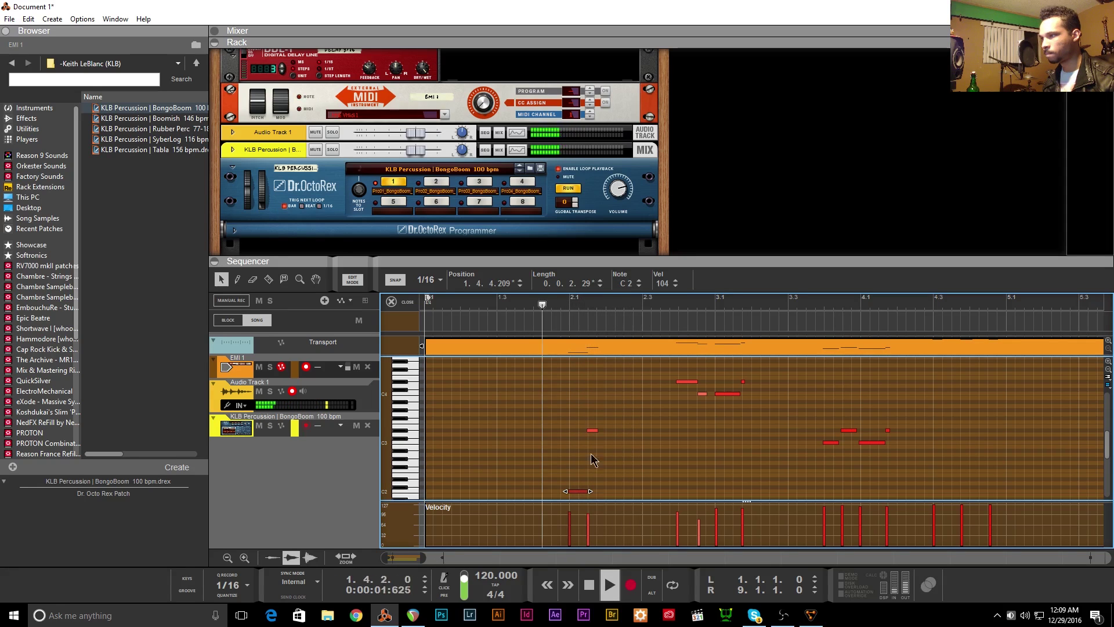
key("space")
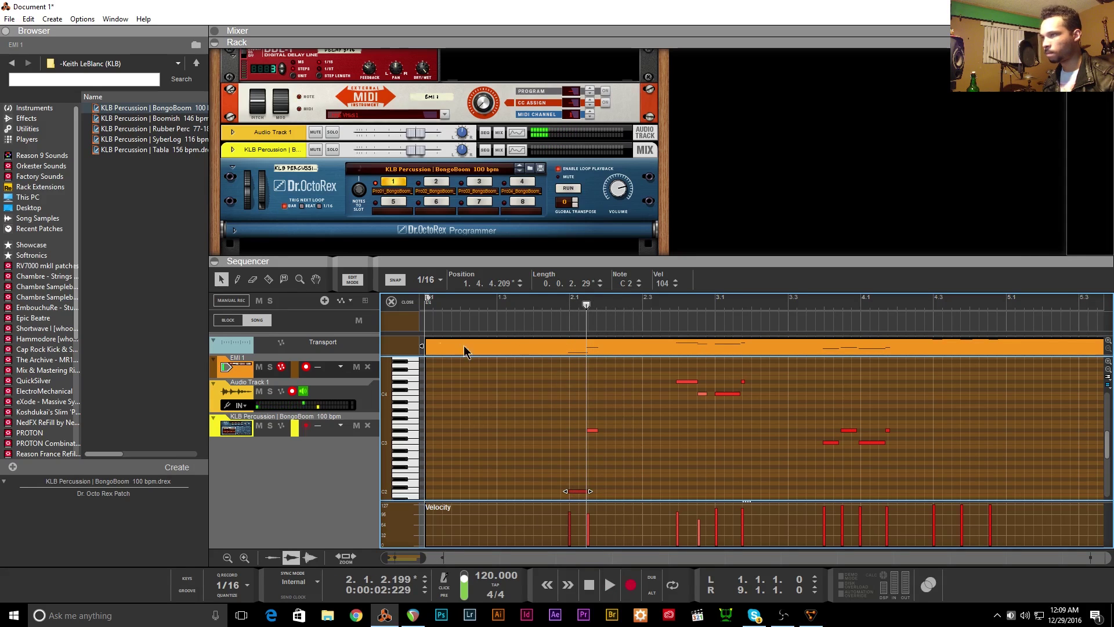
left_click(347, 519)
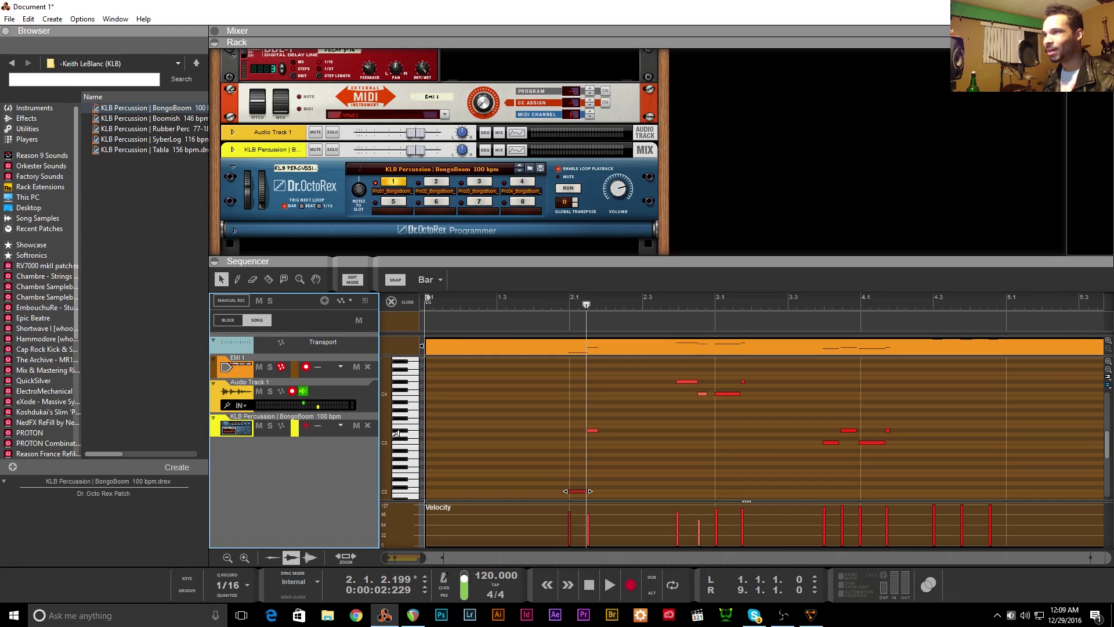
- Close the note editor, delete Audio Track 1's clip, and re-record the MIDI part as audio from the song start
left_click(389, 303)
left_click(487, 397)
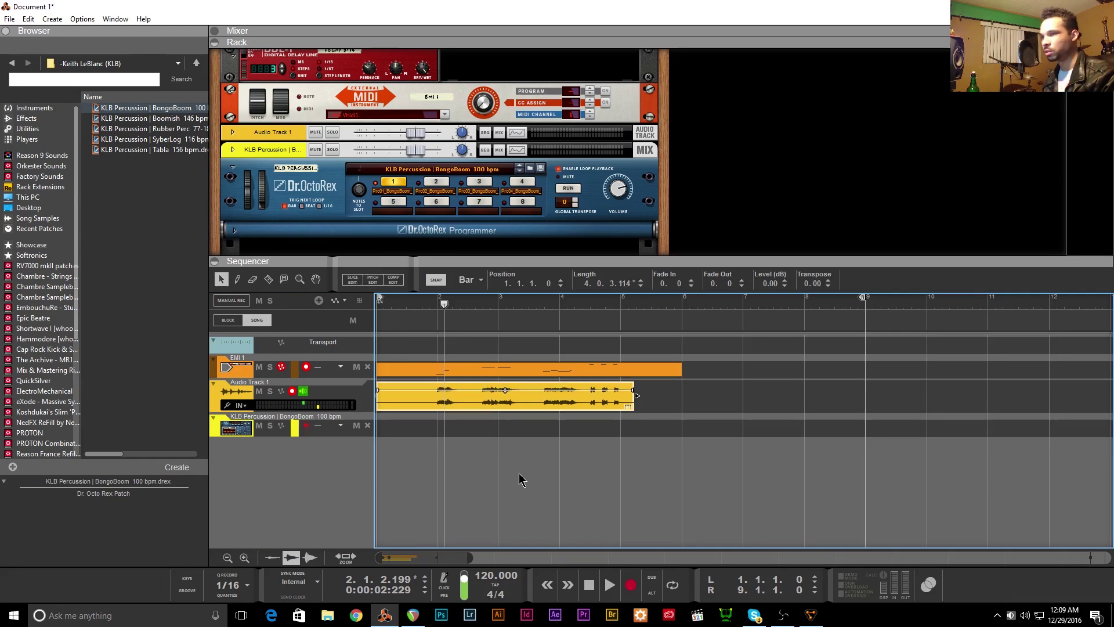
key("Delete")
left_click_drag(450, 313, 176, 306)
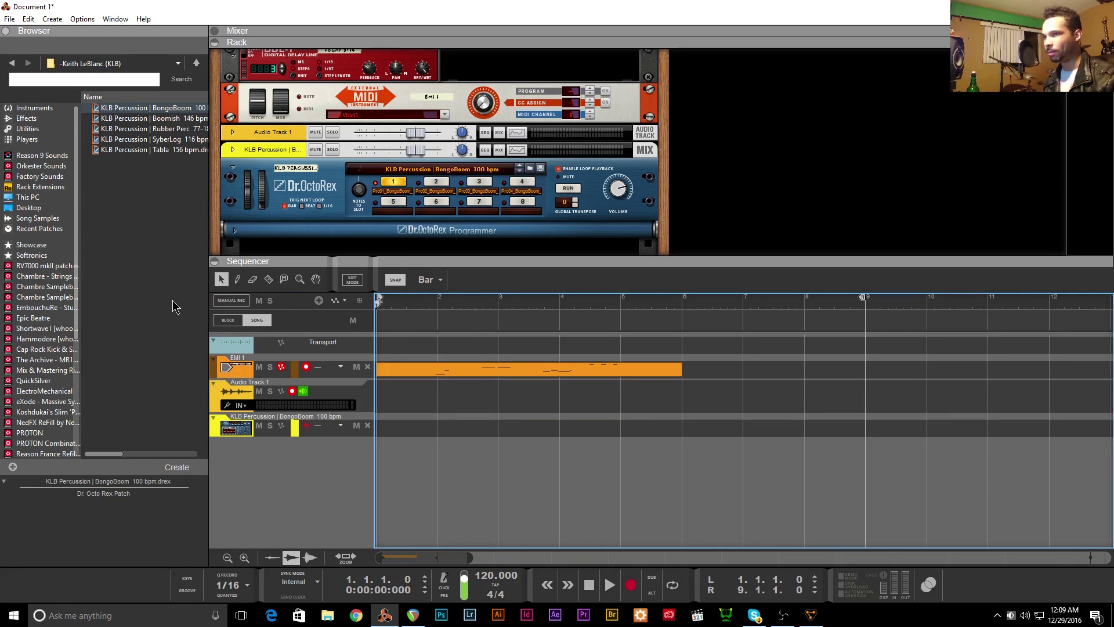
key("ctrl+Return")
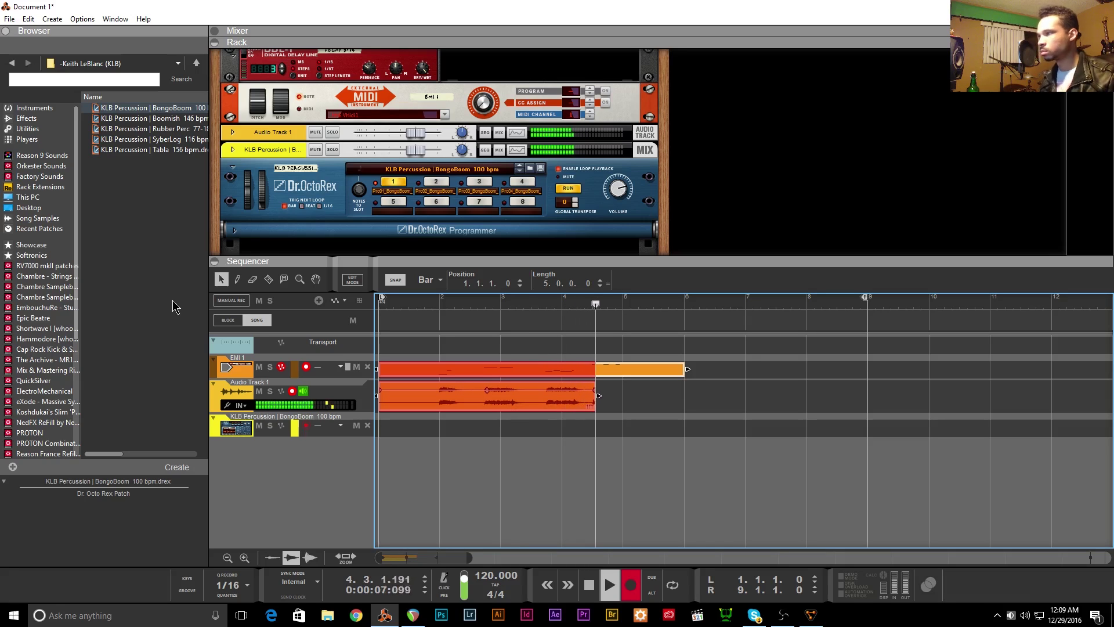
key("space")
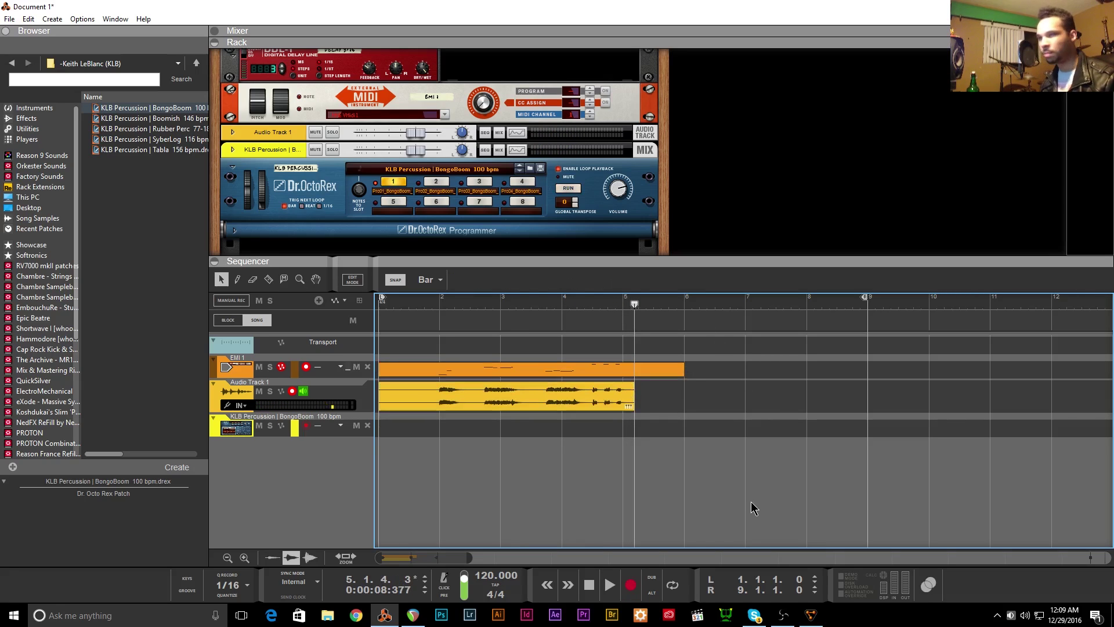
- Rename the EMI 1 track as Bass and mute its MIDI clip
left_click(502, 372)
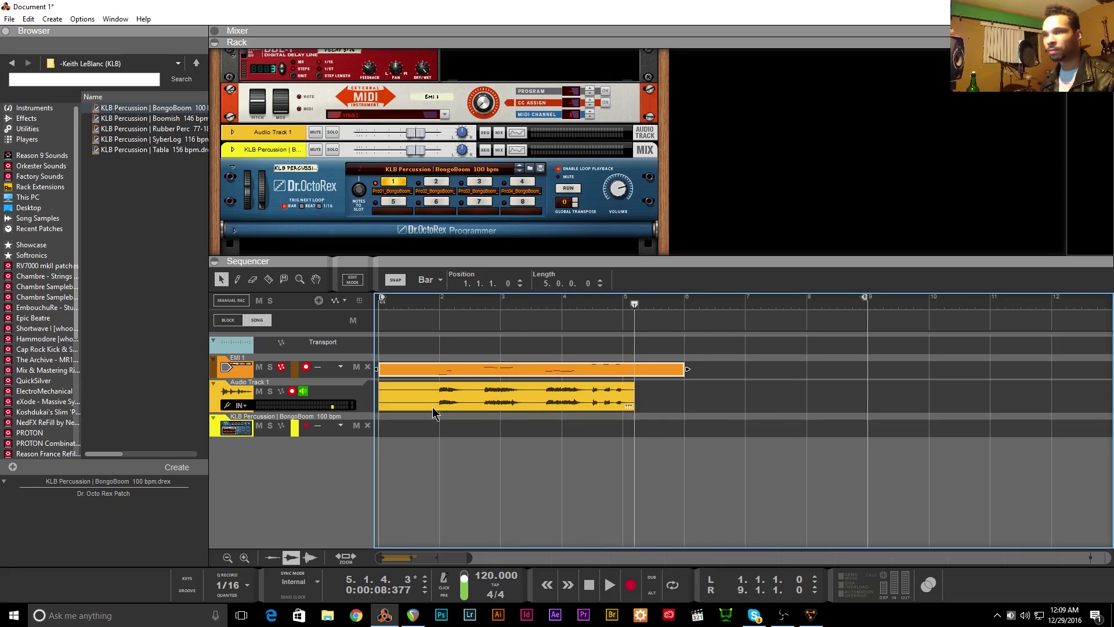
left_click(261, 374)
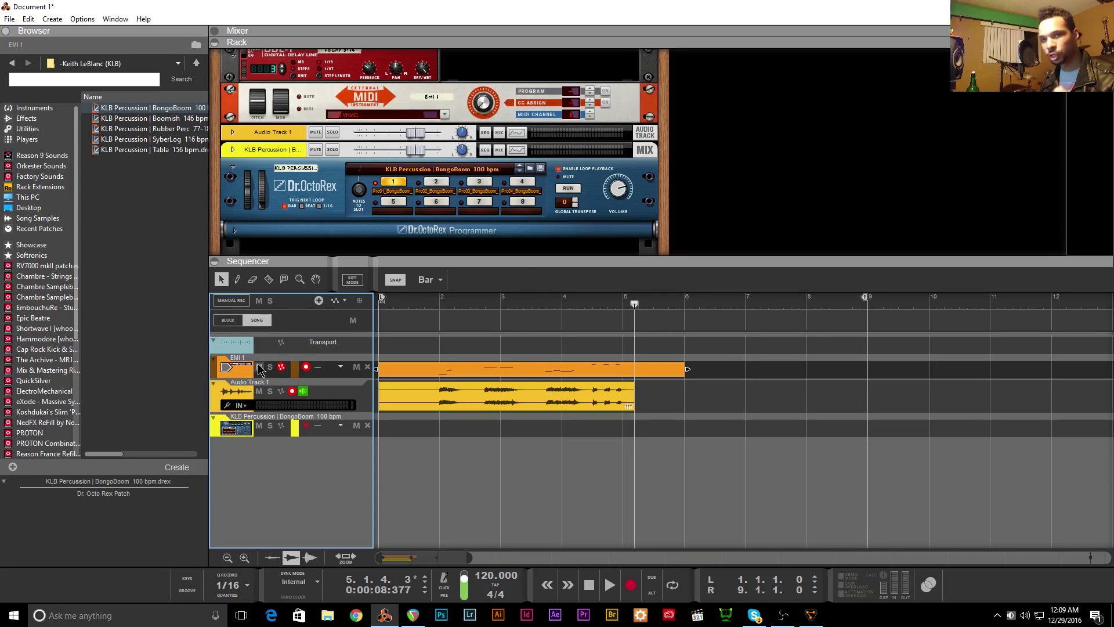
double_click(238, 357)
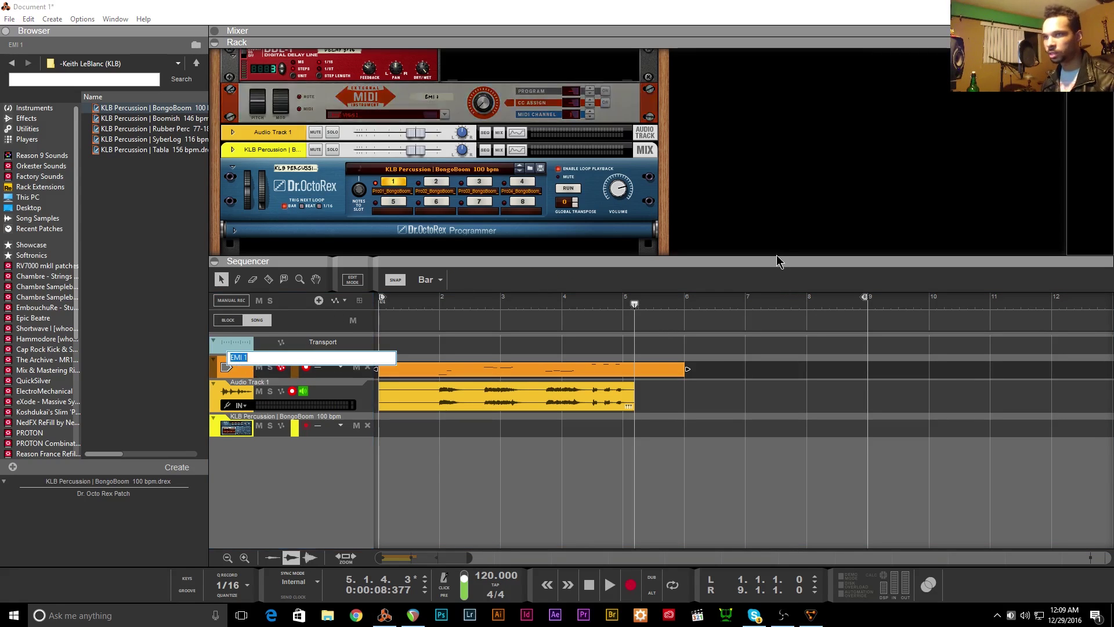
type("Bass")
key("Return")
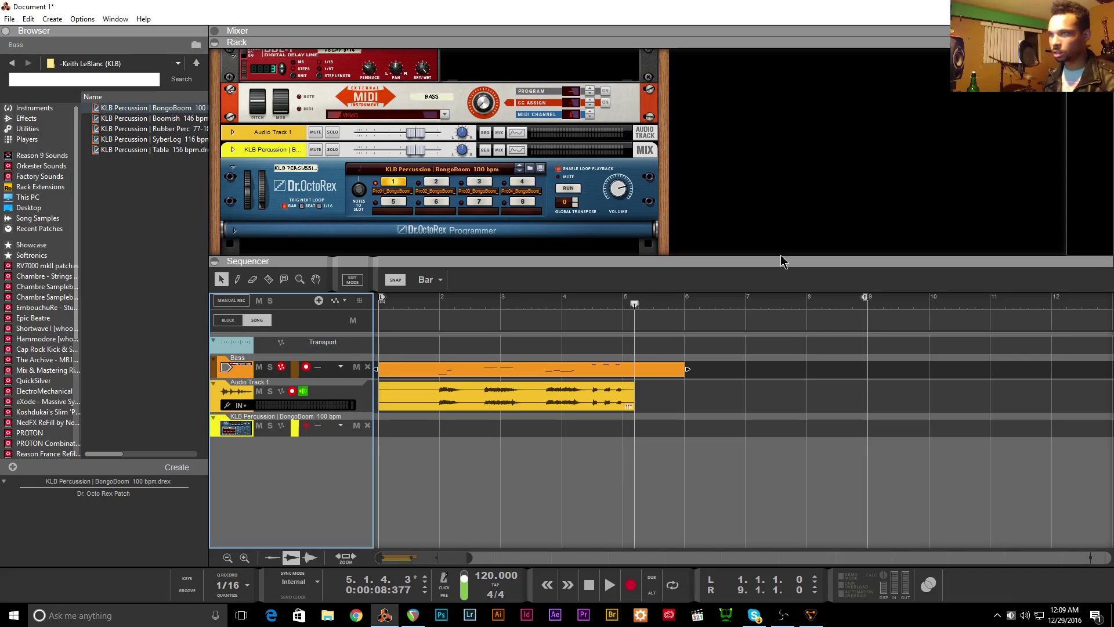
left_click(514, 369)
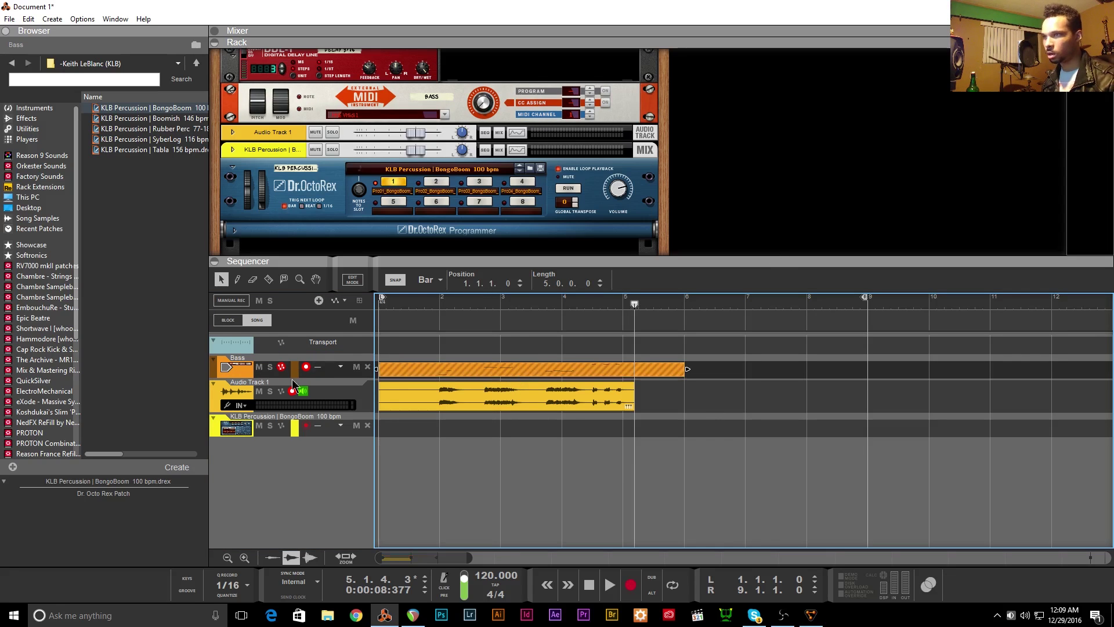
- Duplicate the Bass MIDI track with its device, and rename Audio Track 1 as Bass
right_click(249, 371)
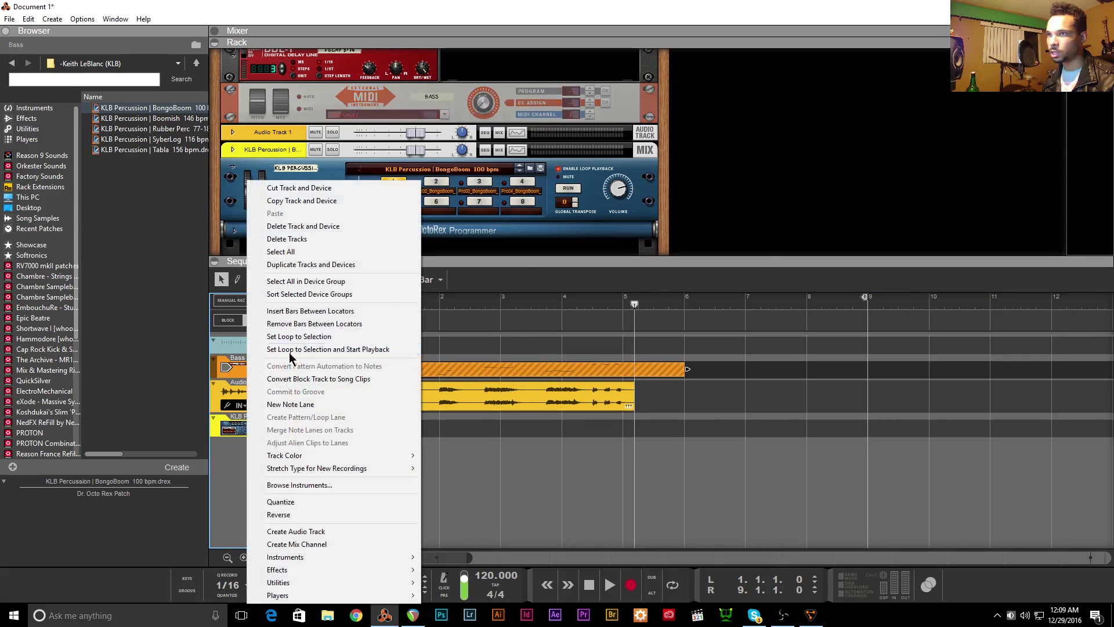
left_click(312, 259)
double_click(244, 407)
type("Bass")
key("Return")
- Place the Bass copy track below the Bass audio track and collapse both Bass tracks
left_click_drag(204, 427, 236, 431)
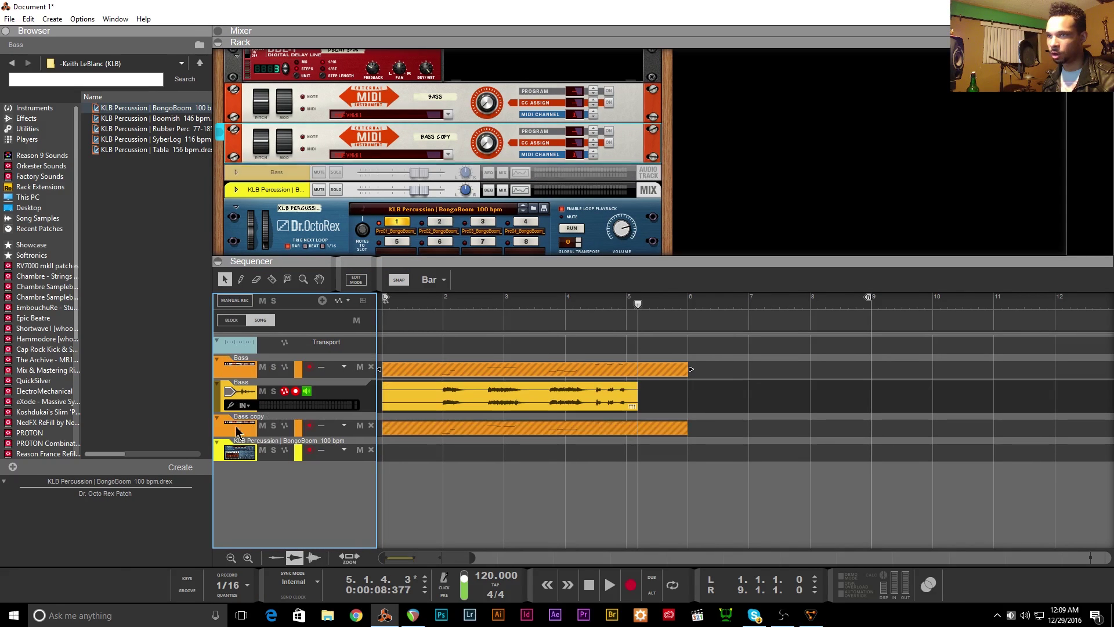
left_click(216, 382)
left_click(216, 358)
- Delete the duplicated clip from the Bass copy track and rename the track as Lead
left_click(235, 392)
left_click(517, 391)
key("Delete")
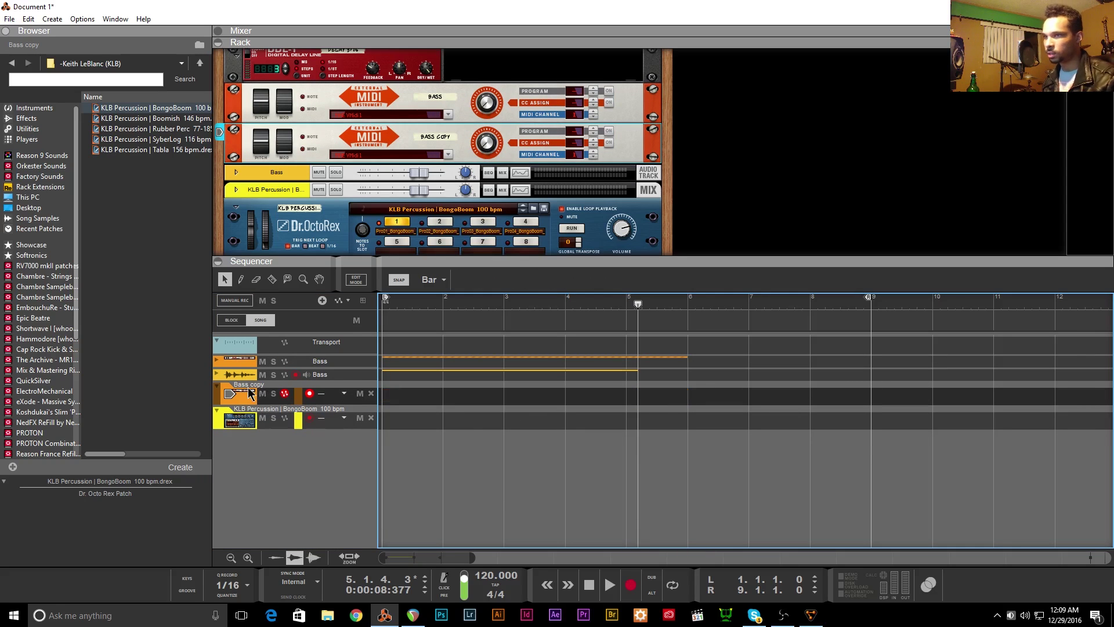
double_click(254, 395)
type("L")
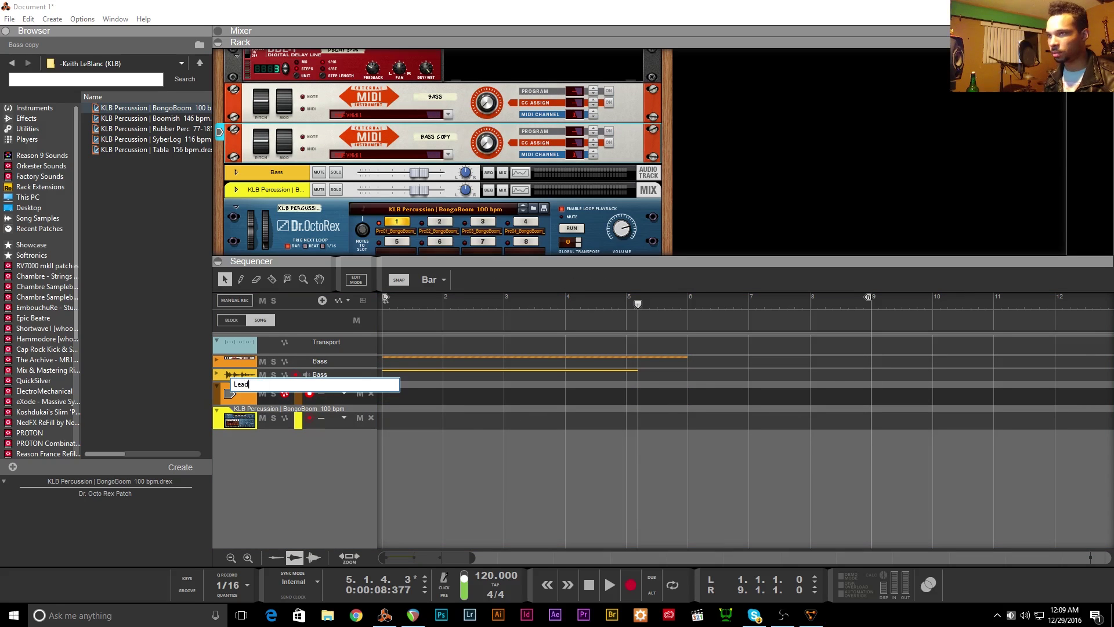
type("ead")
key("Return")
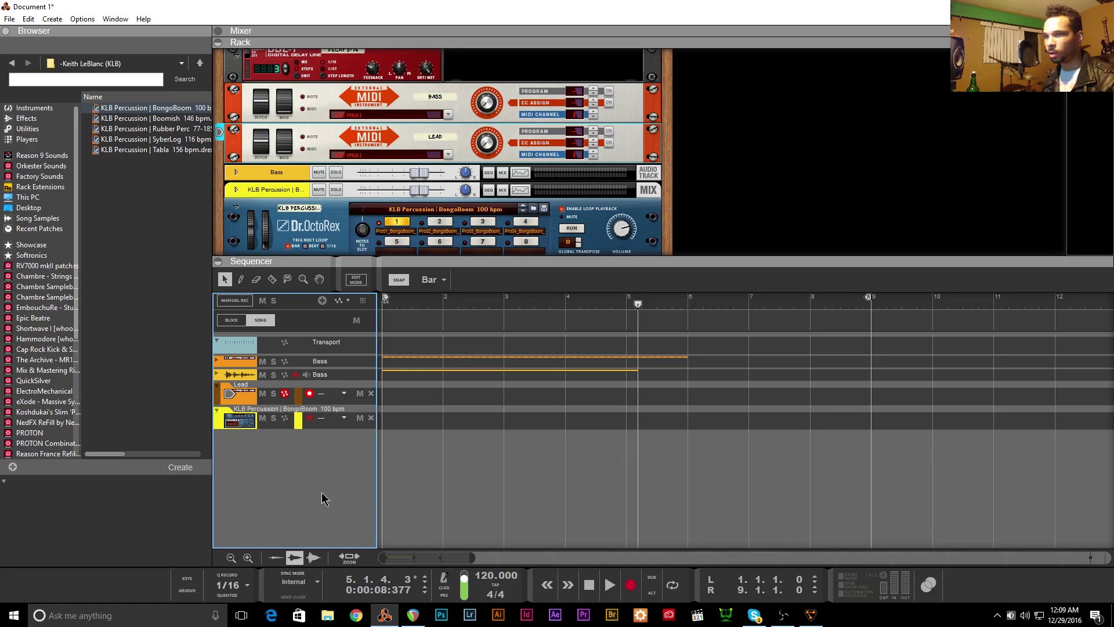
- Create a new audio track and choose its audio input
right_click(323, 498)
left_click(408, 421)
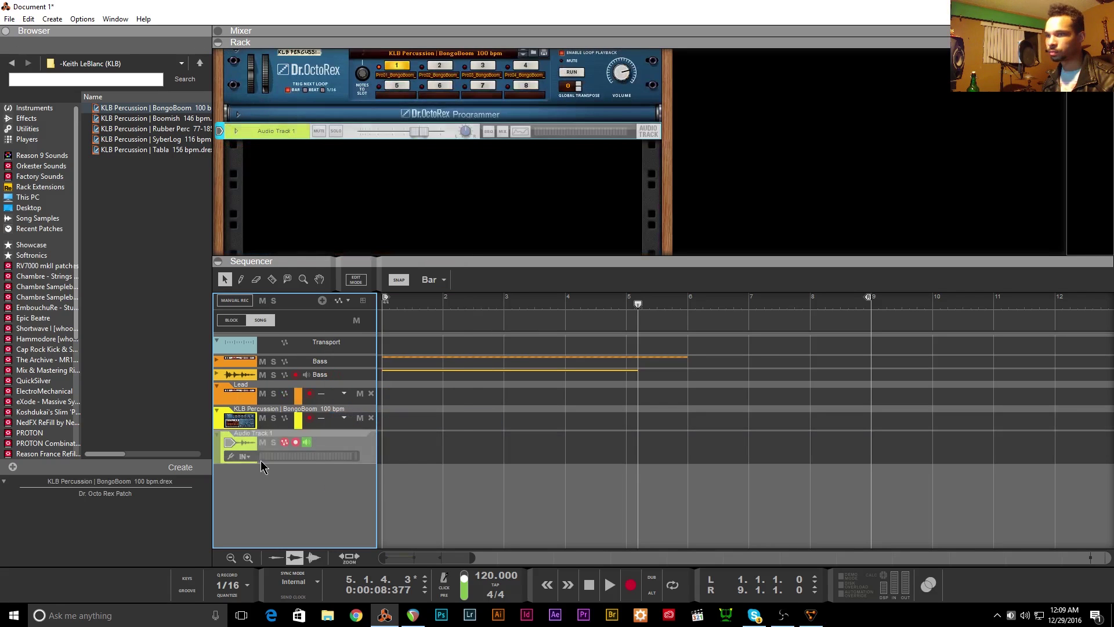
left_click(244, 456)
left_click(308, 243)
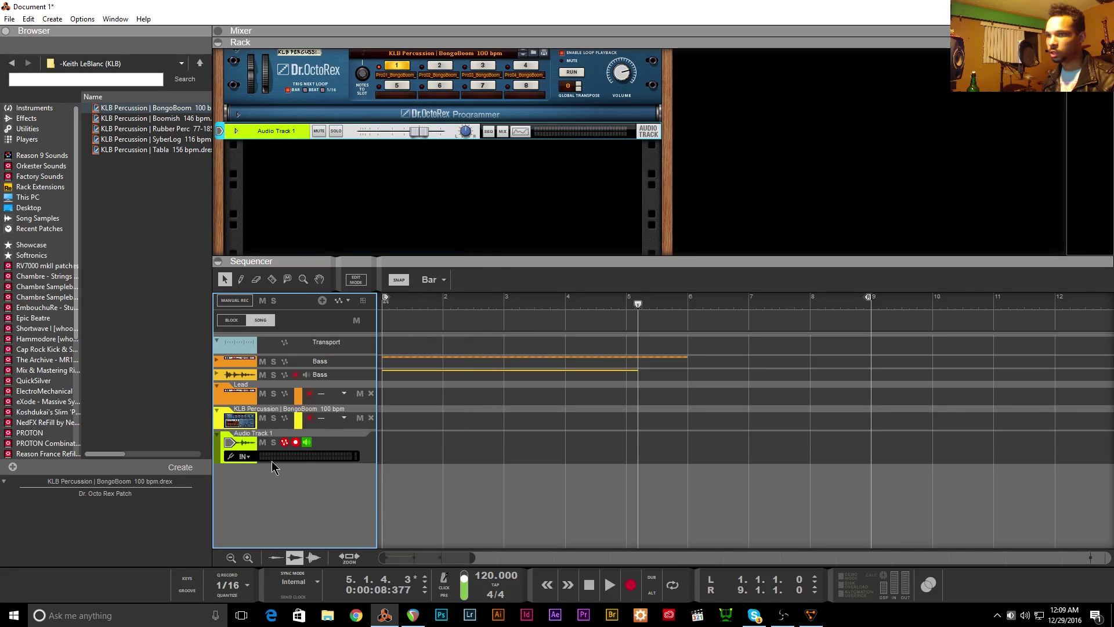
- Move the new audio track directly below Lead, then select the Lead track and keep both record-enabled
left_click_drag(228, 450, 233, 407)
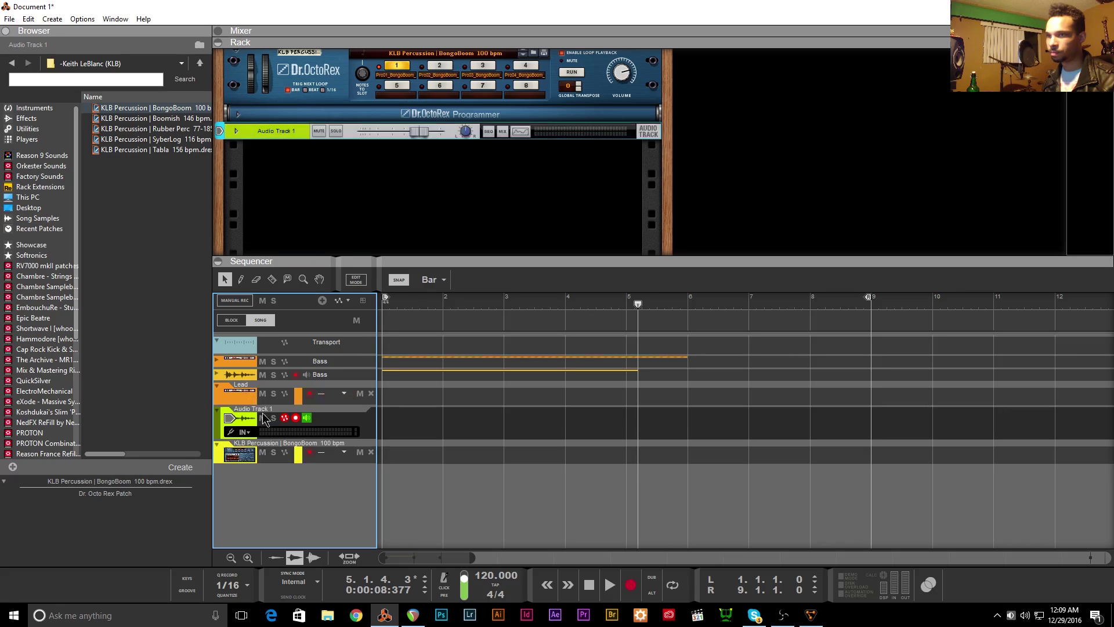
left_click(316, 400)
left_click(309, 418)
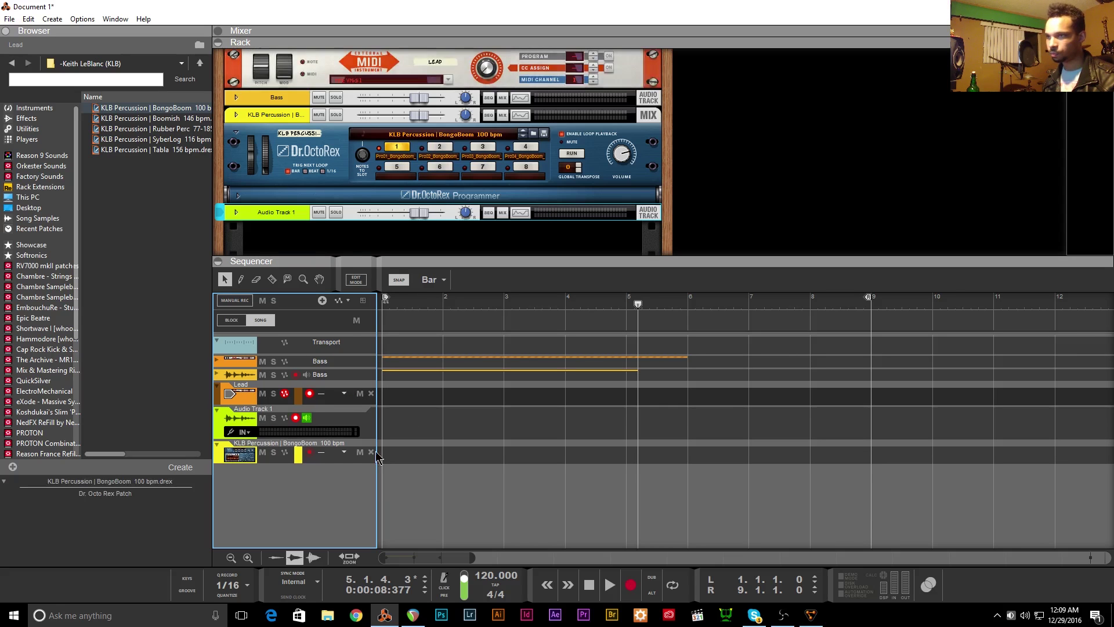
- In REAPER, load the LD Mod-U-Crush AS preset in TAL NoiseMaker on the MIDI track, then return to Reason
left_click(411, 615)
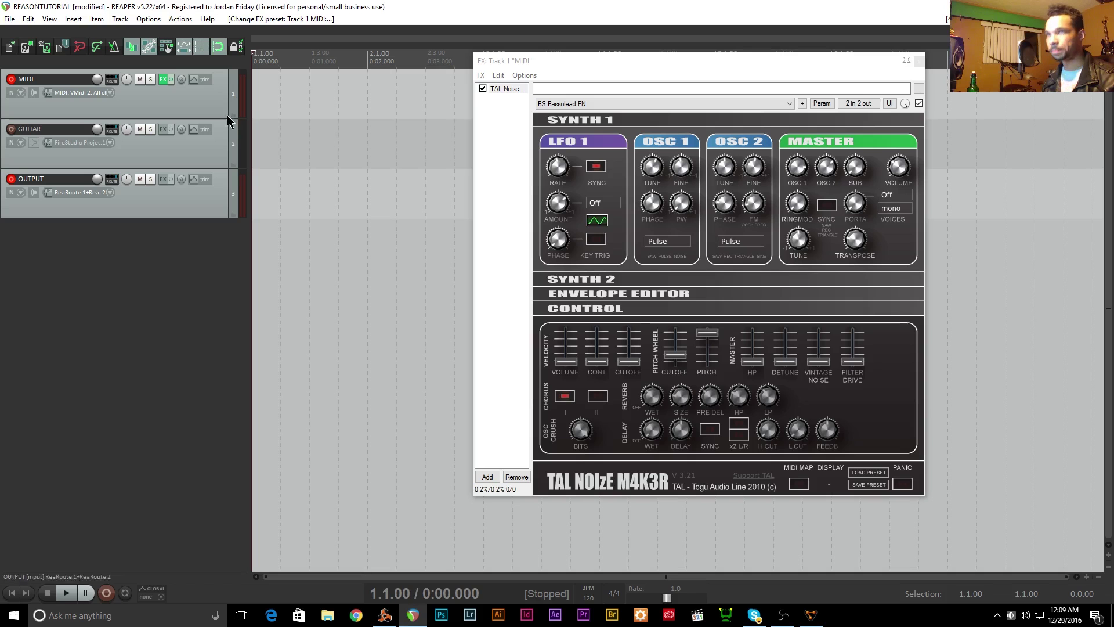
left_click(638, 103)
scroll(618, 219, "down", 20)
scroll(621, 230, "down", 5)
left_click(619, 256)
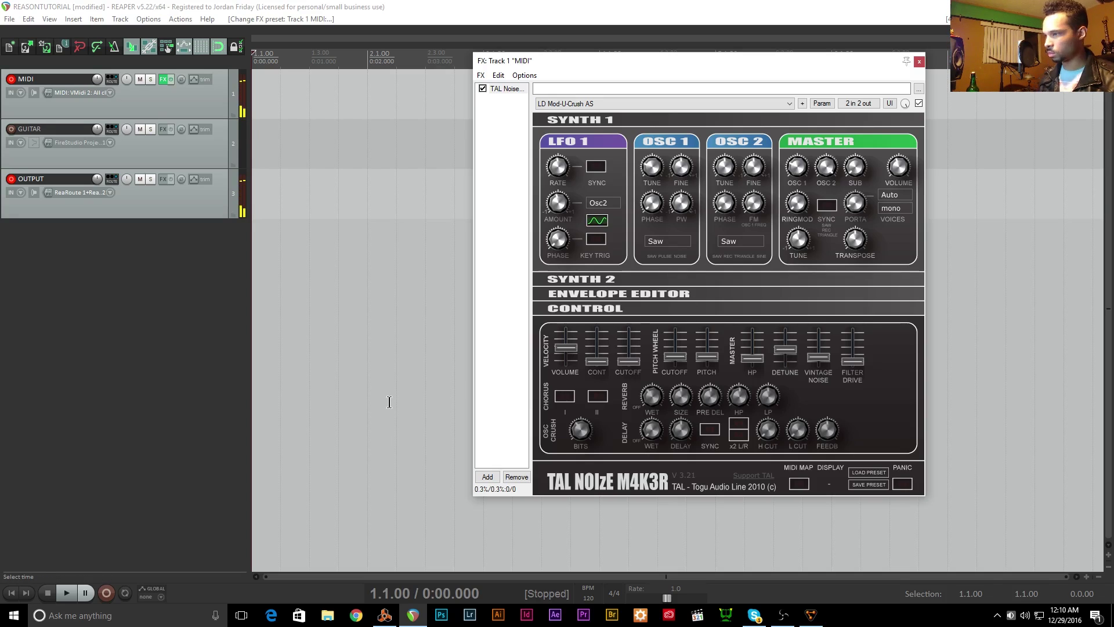
left_click(379, 620)
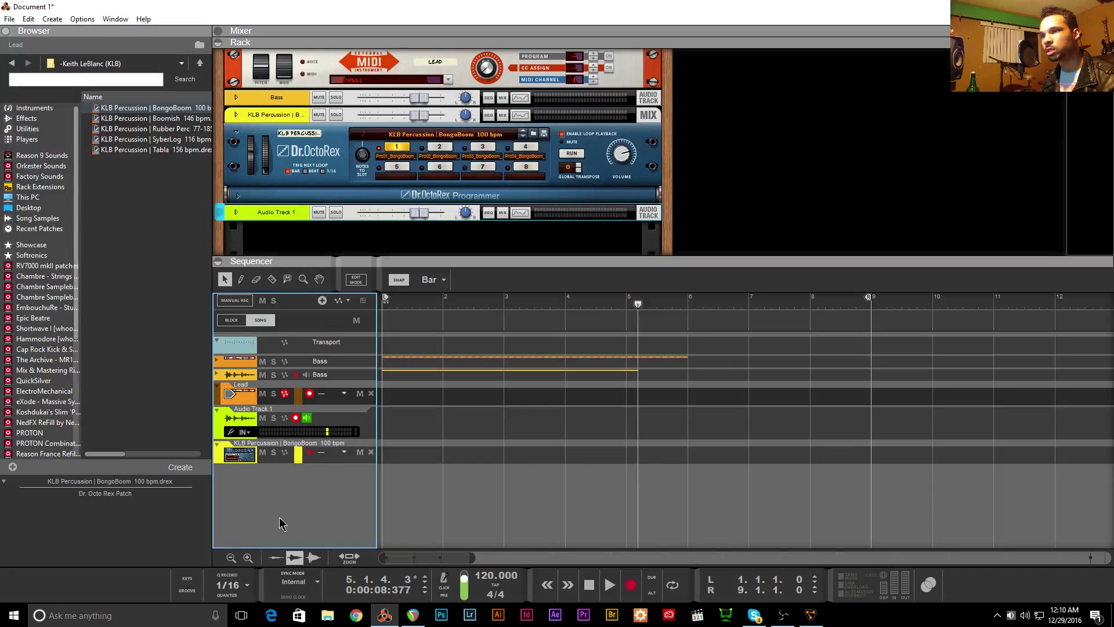
- Record a short performance on the Lead track and Audio Track 1 together, then play the take back and stop
key("ctrl+Return")
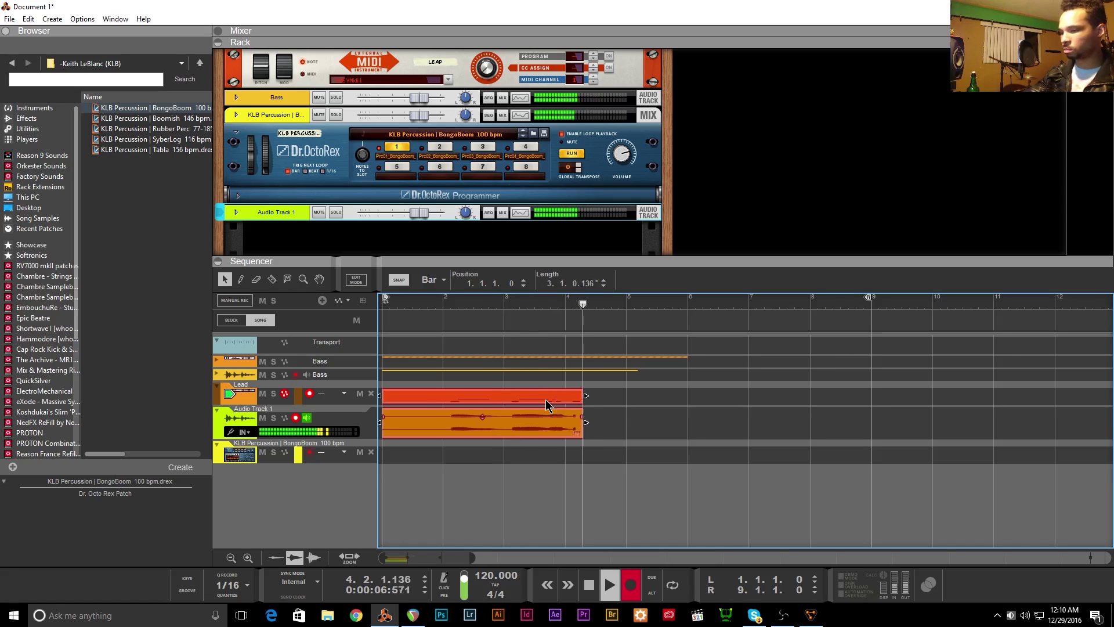
key("space")
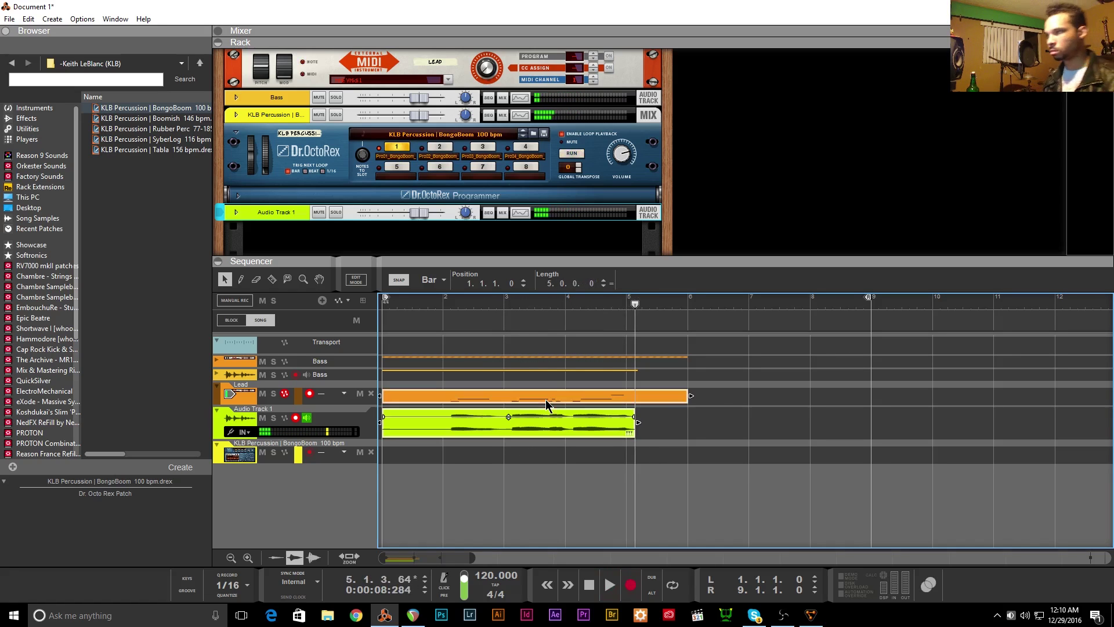
key("space")
left_click(736, 450)
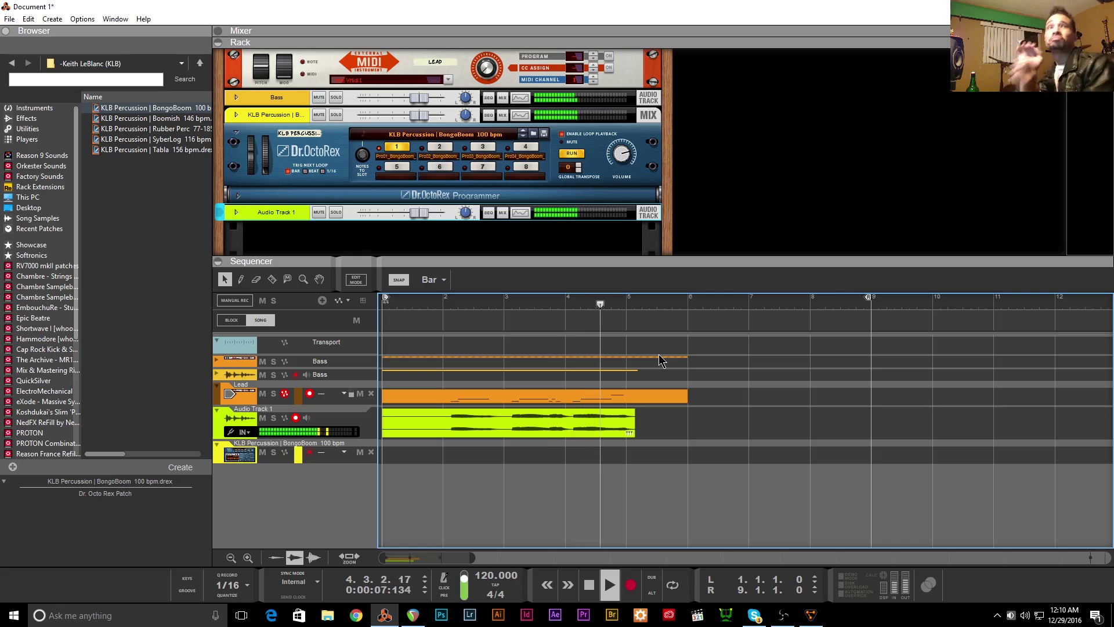
key("space")
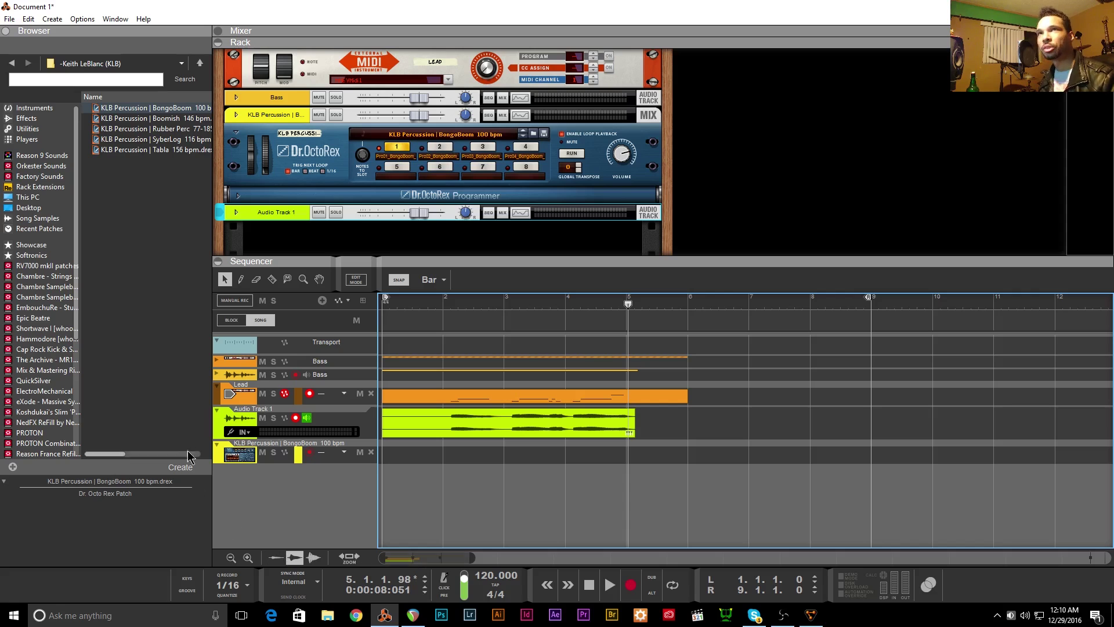
left_click(7, 19)
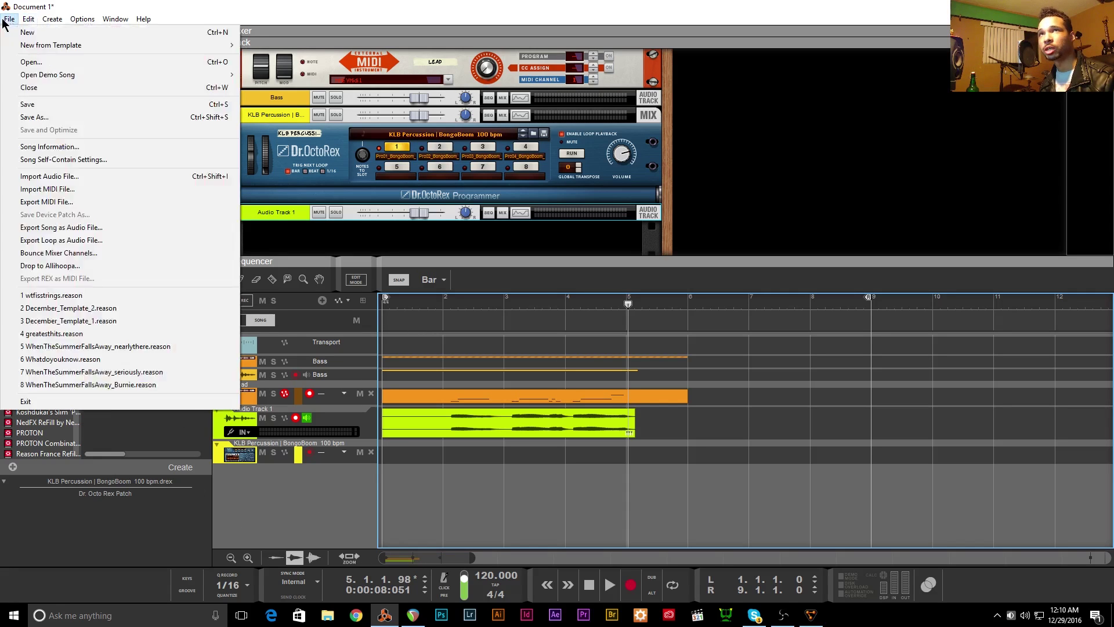
left_click(356, 537)
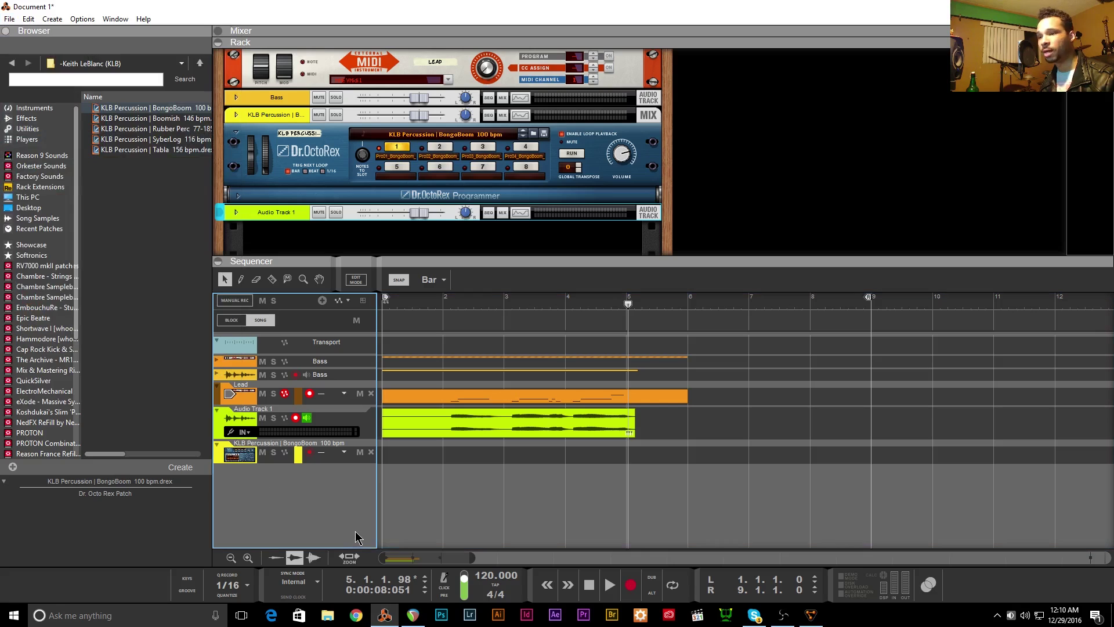
- Return Reason's song position to the start, switch to REAPER, and close the MIDI track's FX window
key("Home")
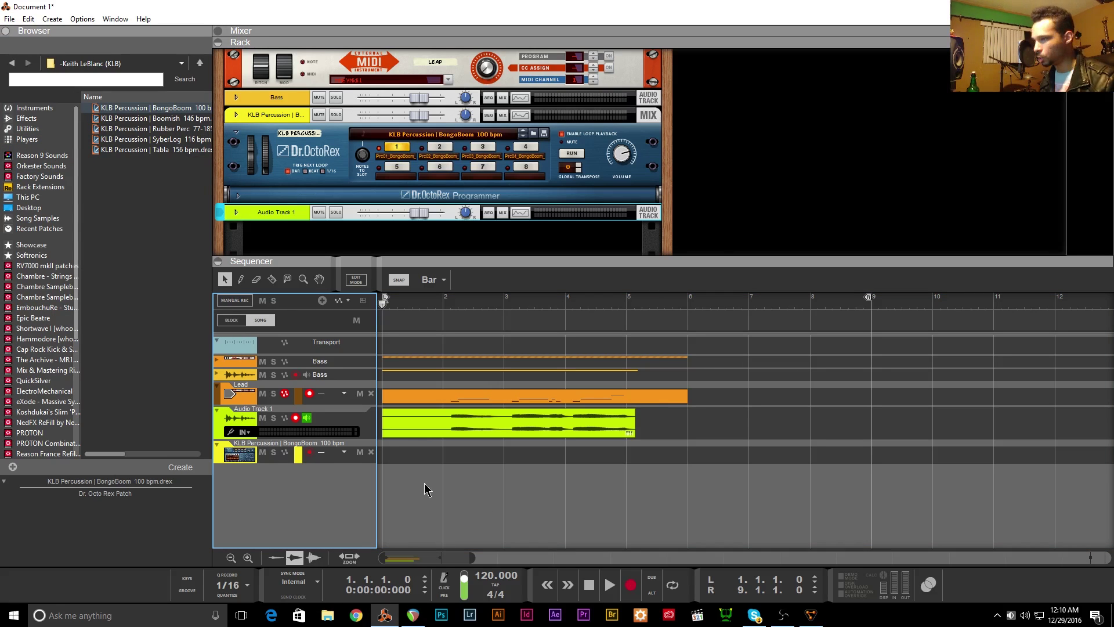
left_click(414, 614)
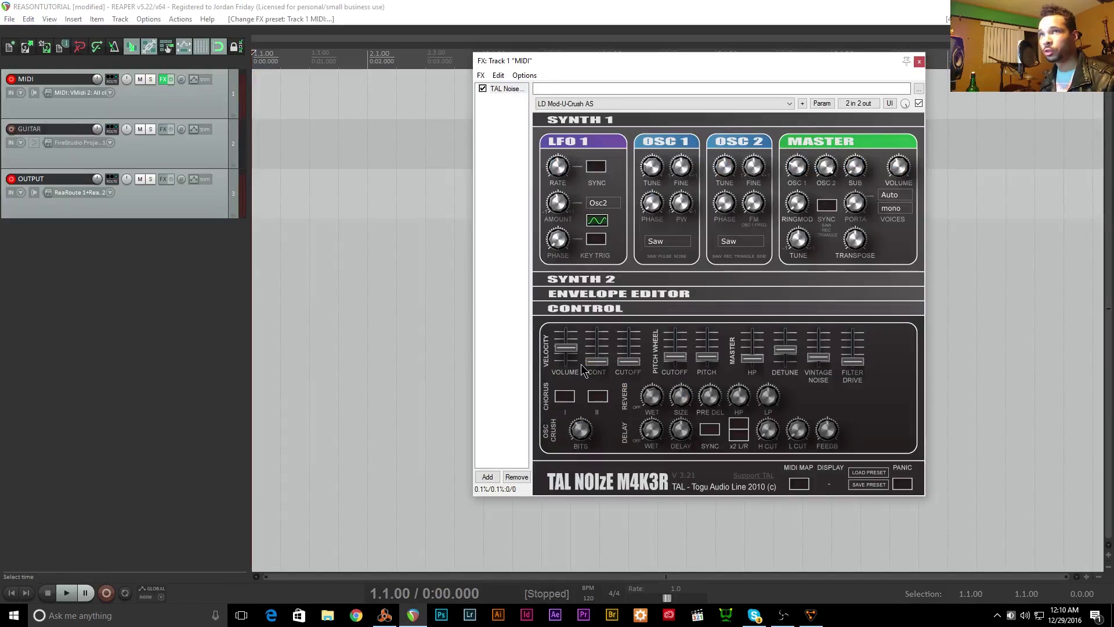
left_click(134, 470)
left_click(397, 298)
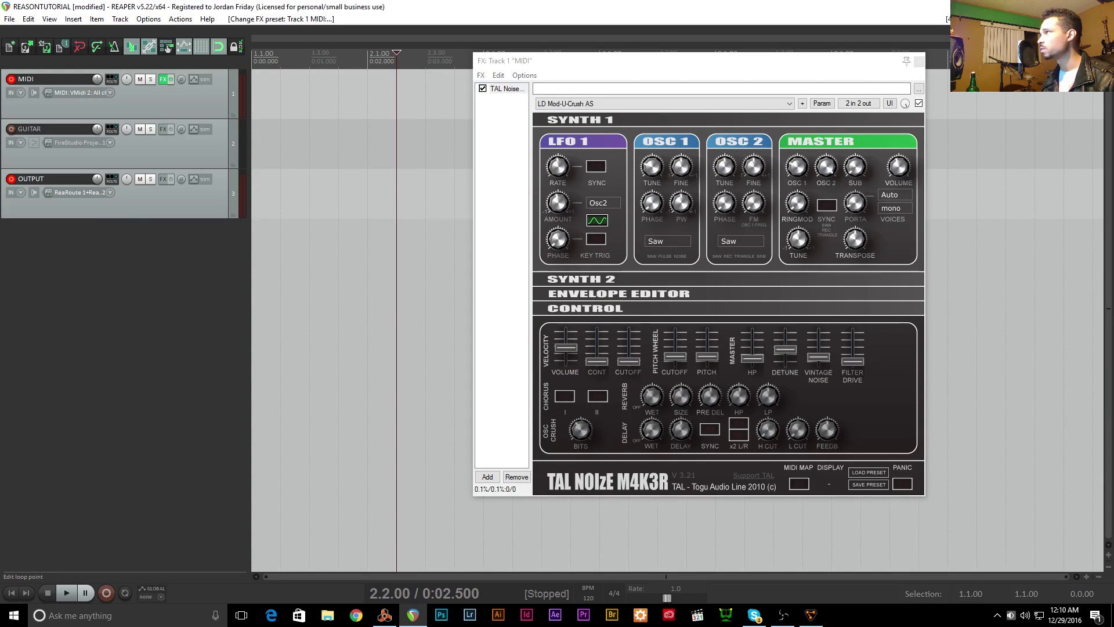
left_click(920, 62)
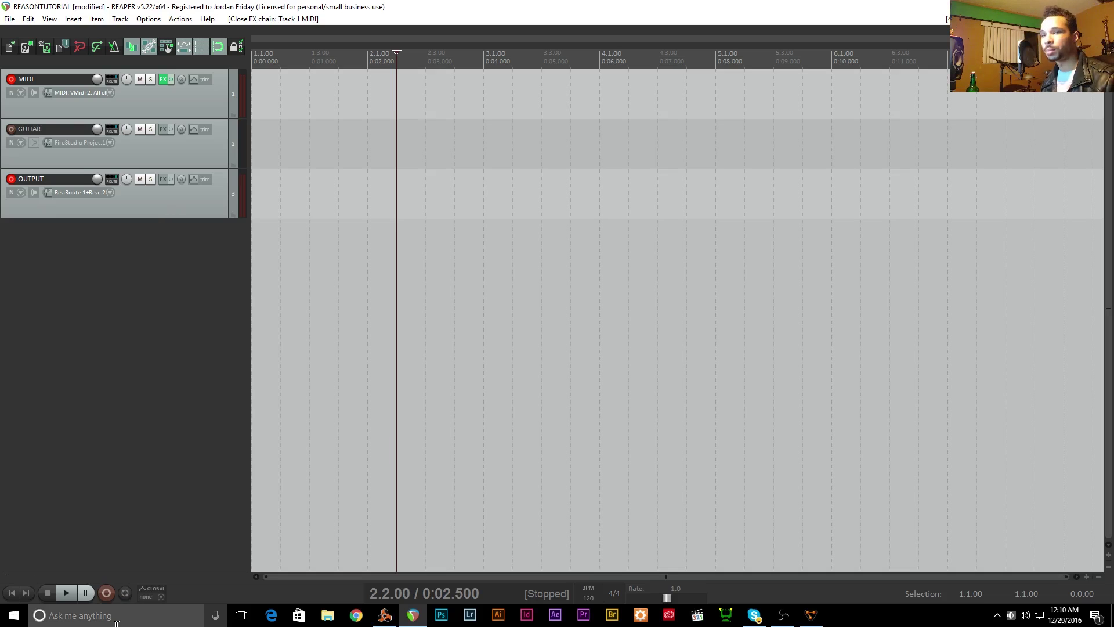
- Record the armed MIDI and OUTPUT tracks in REAPER while Reason's song plays, stop, save all recorded files, and return to Reason
key("ctrl+r")
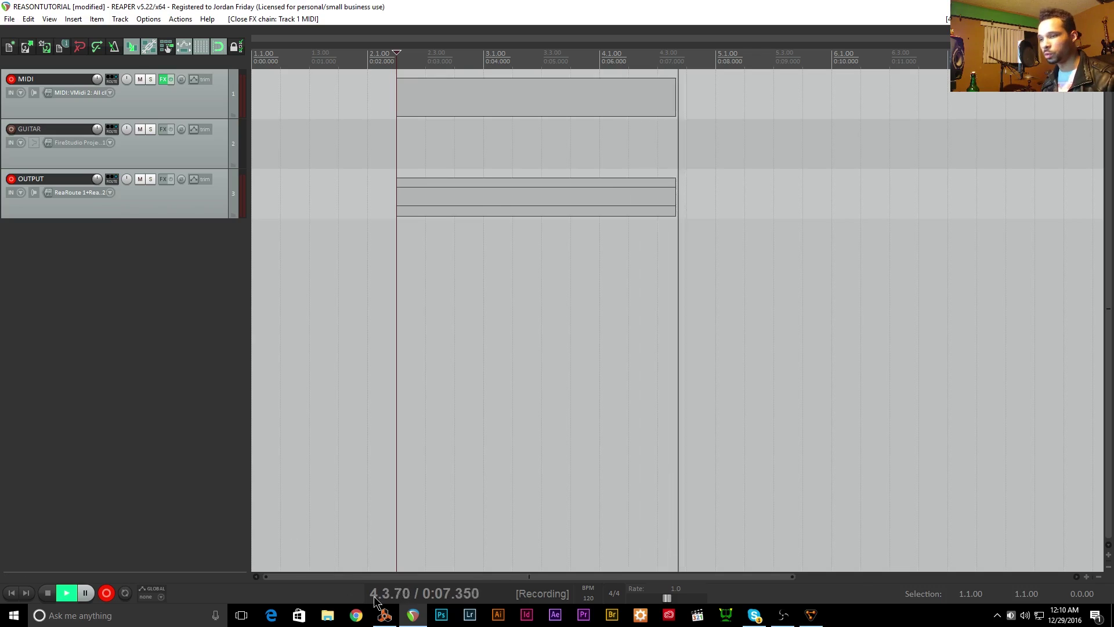
left_click(383, 613)
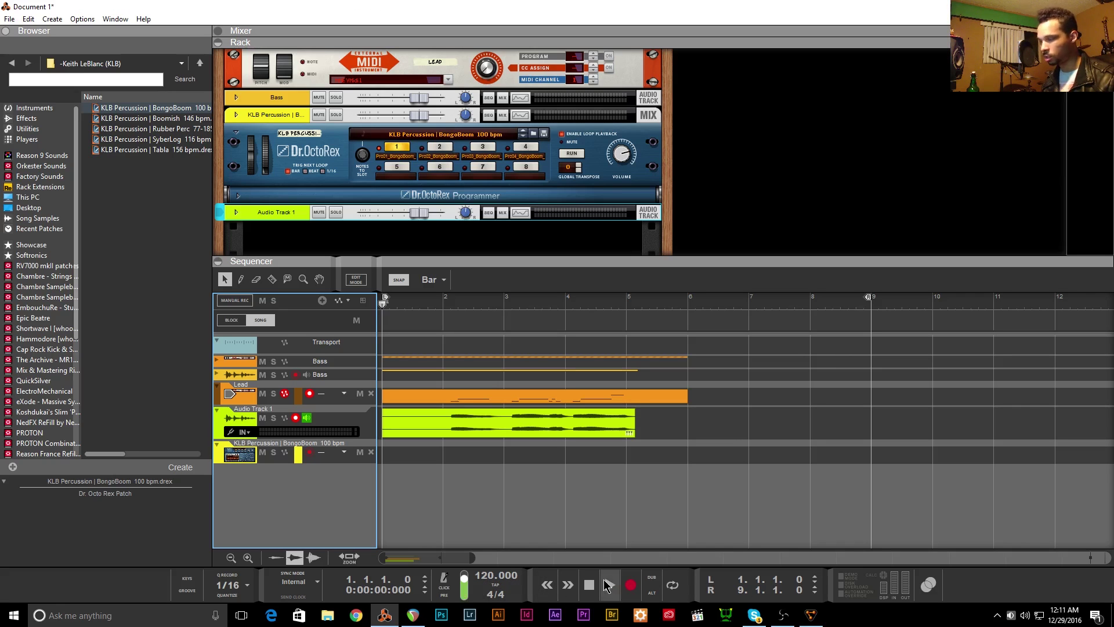
left_click(607, 585)
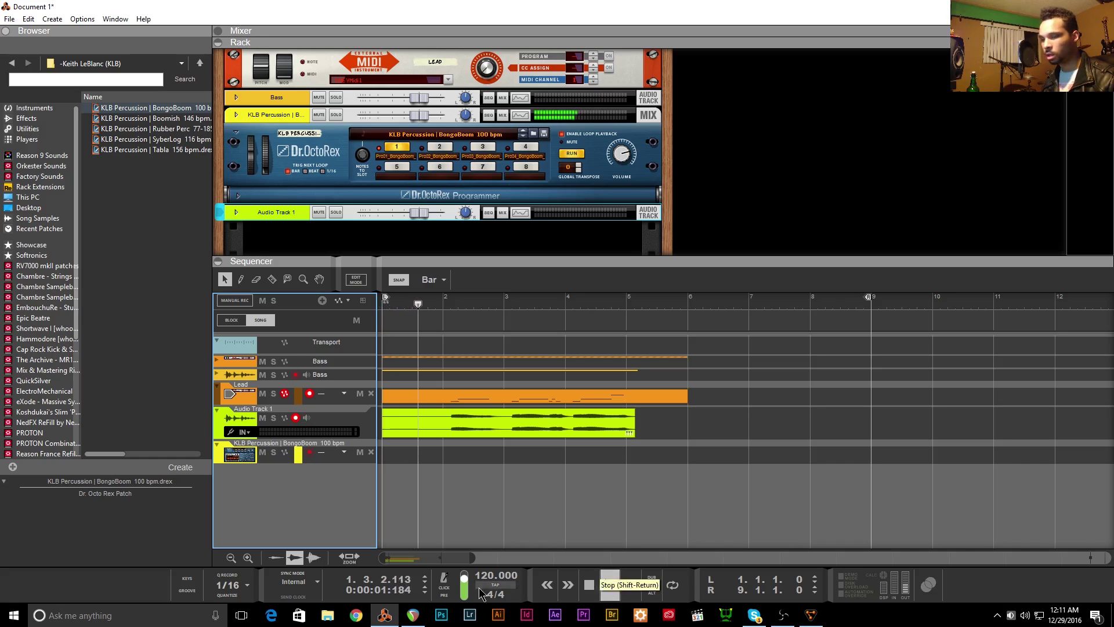
left_click(414, 619)
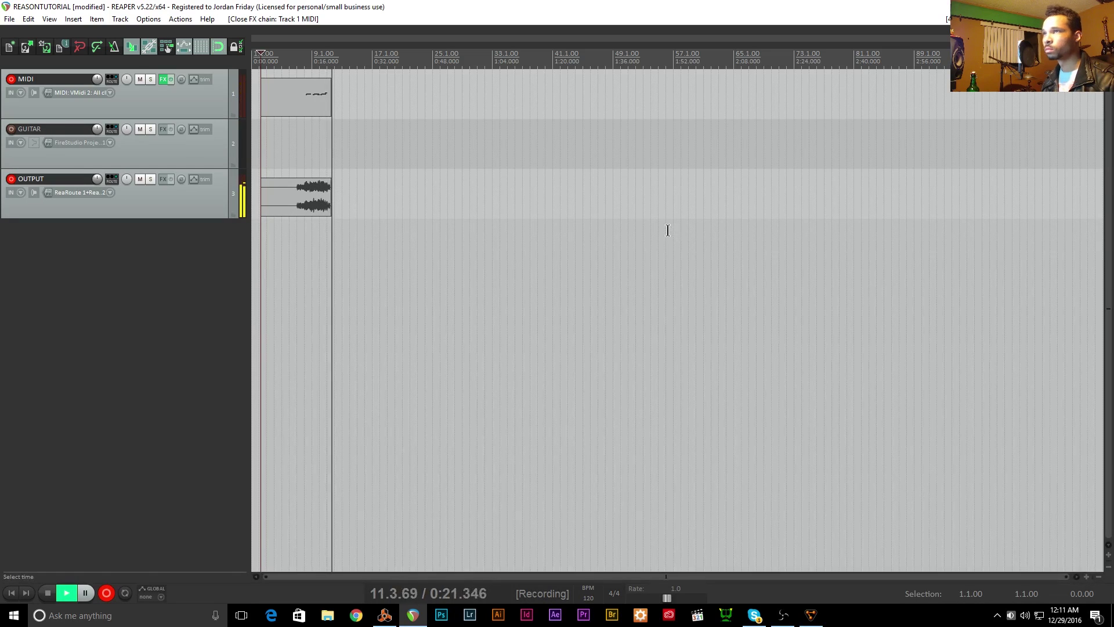
key("space")
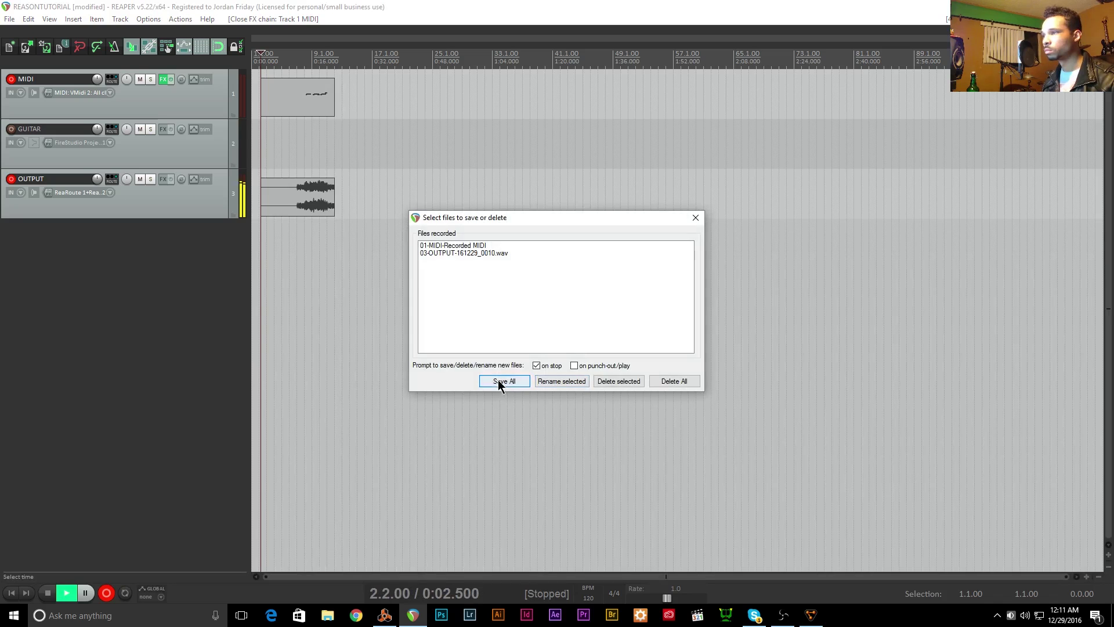
left_click(500, 381)
key("alt+Tab")
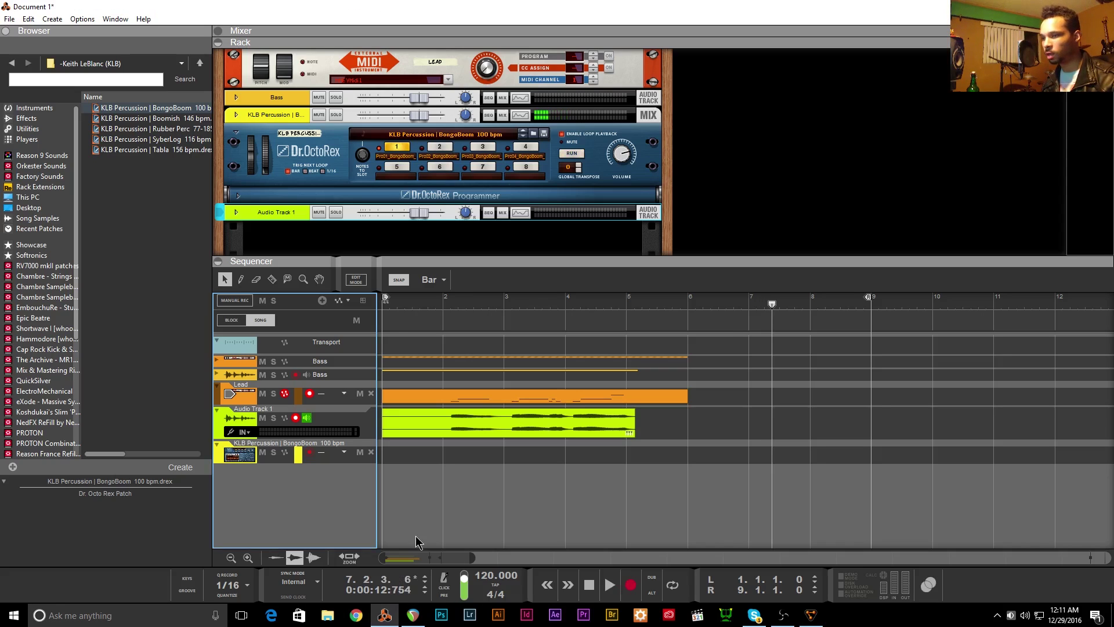
- Switch to REAPER and examine the notes in the recorded MIDI item alongside the OUTPUT audio item
key("alt+Tab")
key("alt+Tab")
key("alt+Tab")
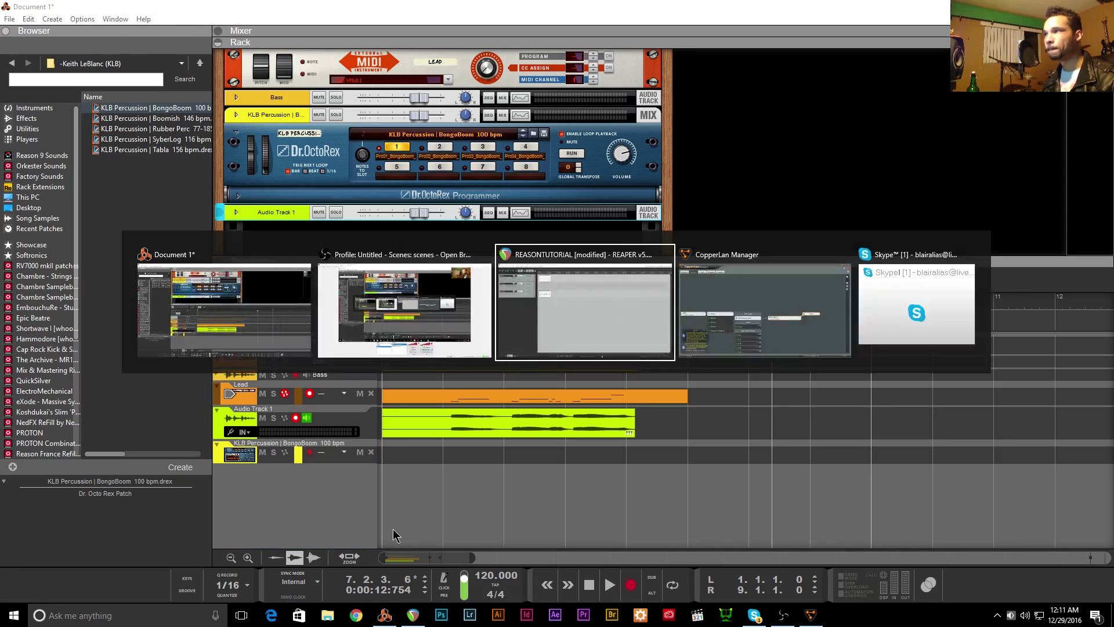
left_click(328, 244)
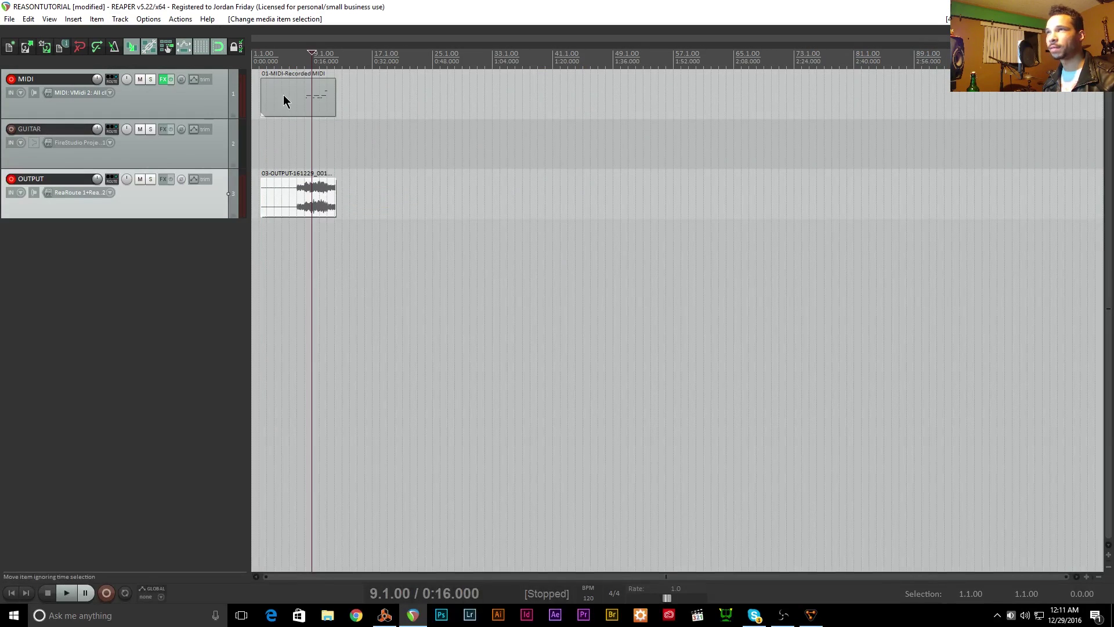
left_click(307, 102)
scroll(703, 95, "up", 8)
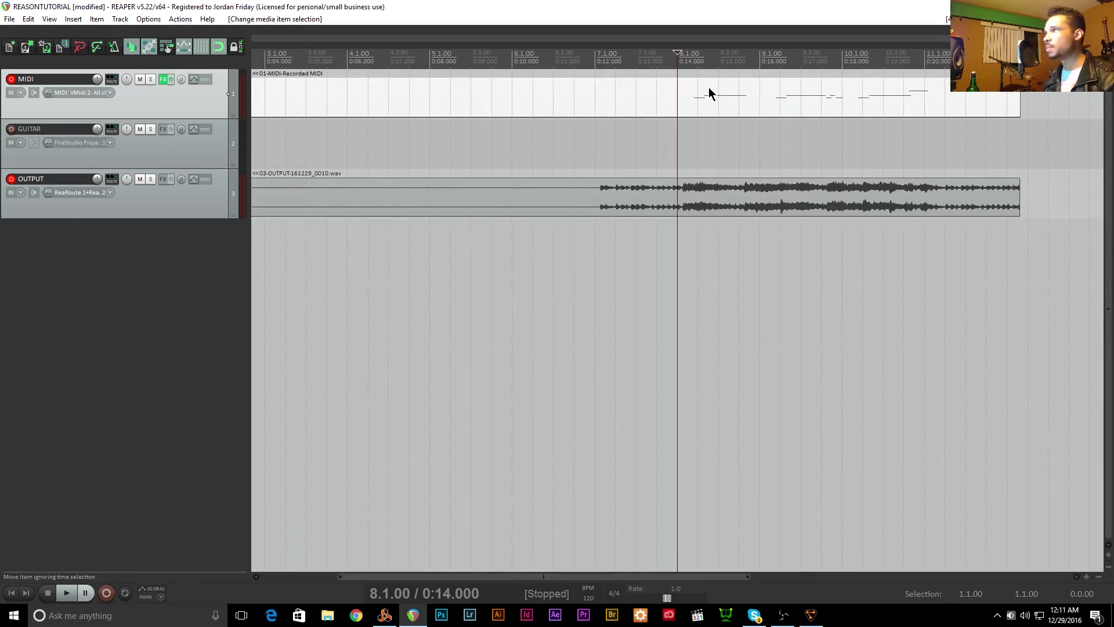
- Switch to Reason, select the Bass track, and examine the recorded Lead clip against the REAPER take
left_click(385, 615)
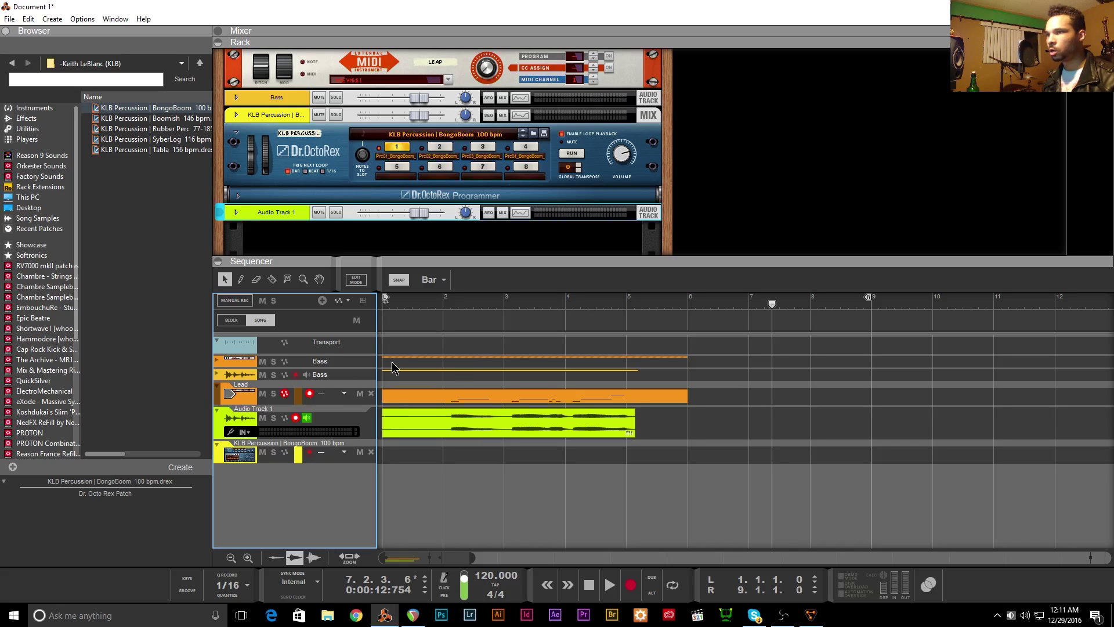
left_click(218, 366)
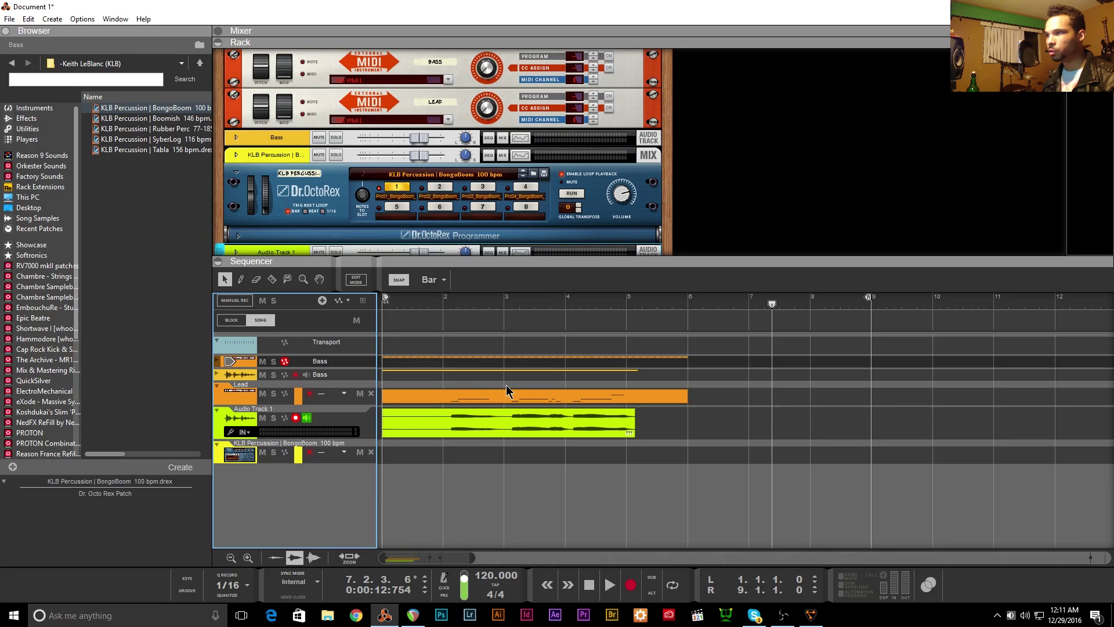
left_click(469, 395)
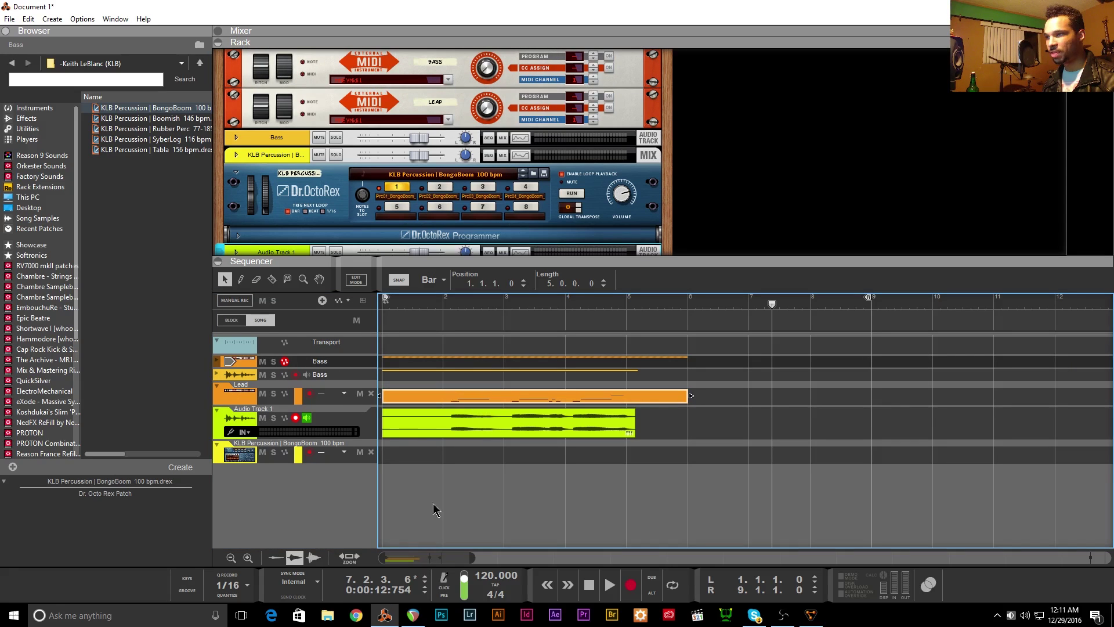
left_click(415, 615)
key("alt+Tab")
left_click(590, 384)
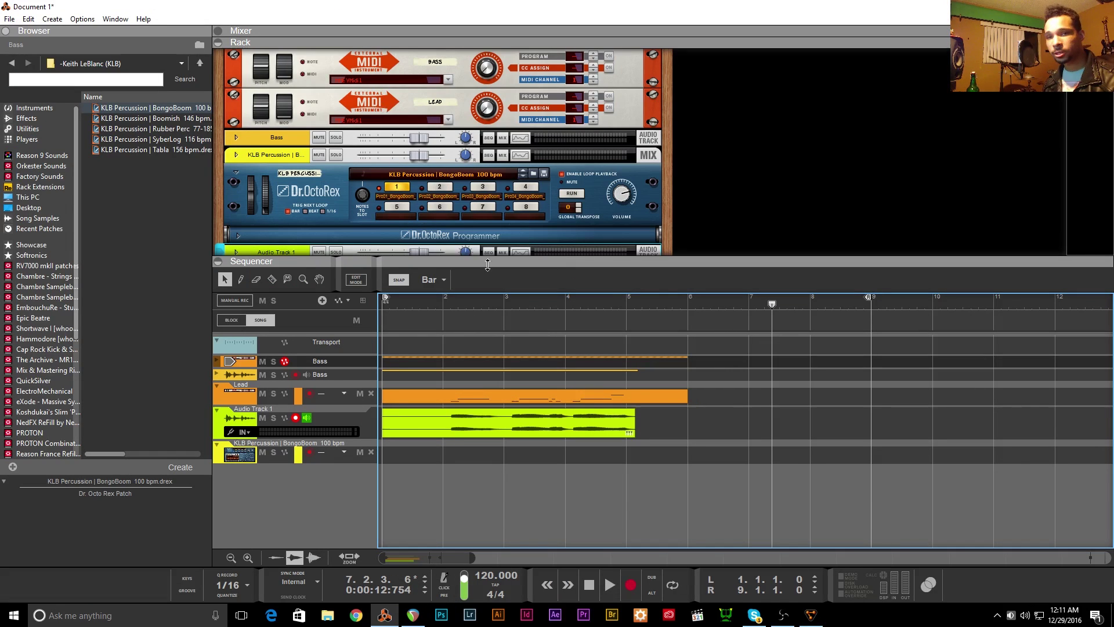
- In REAPER, play the recorded MIDI and OUTPUT items from bar 7 and stop
key("alt+Tab")
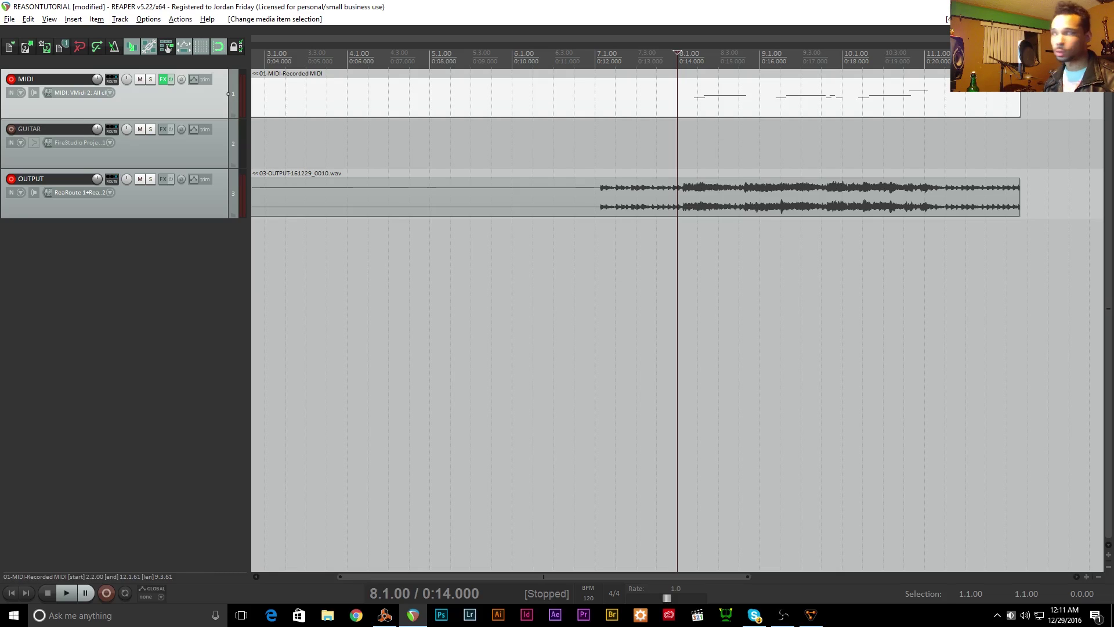
left_click(585, 130)
key("space")
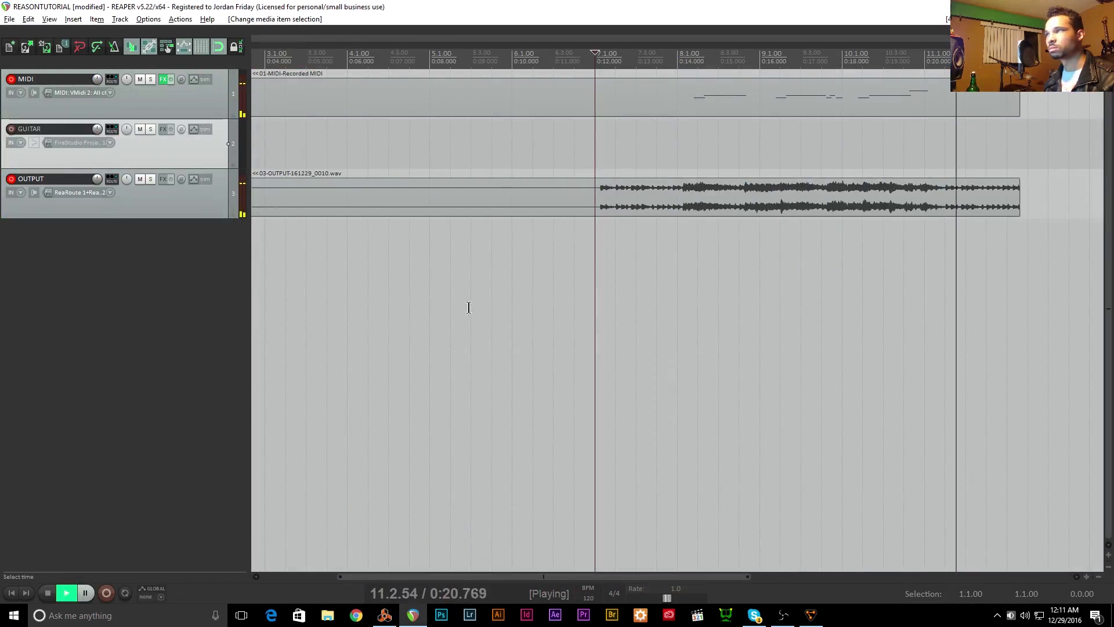
key("space")
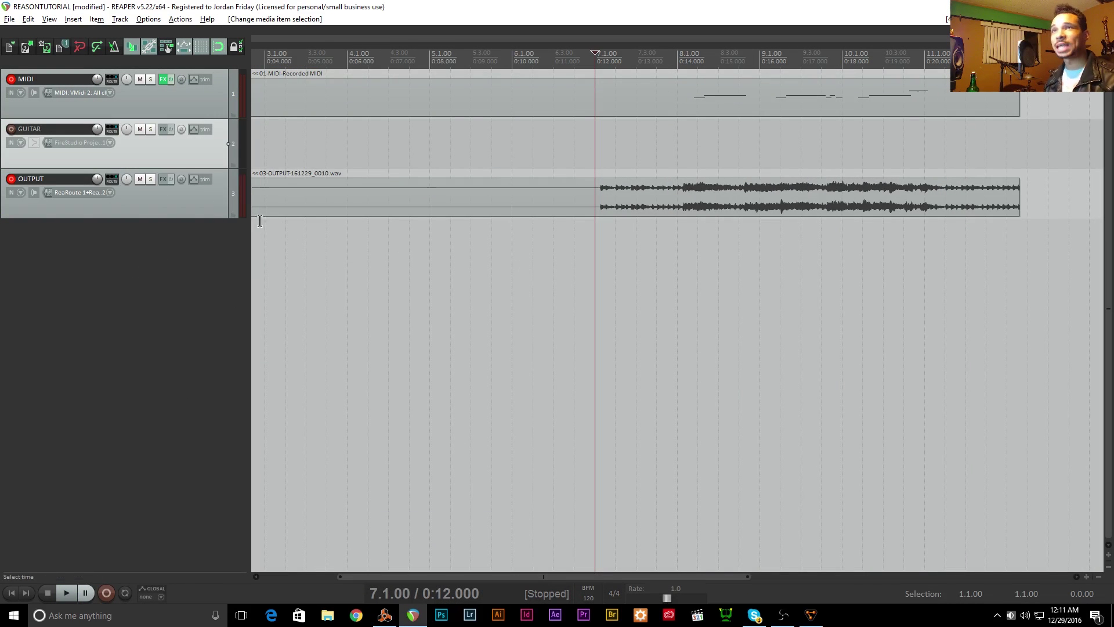
- Add the dblue Glitch v1.3 VST effect to the OUTPUT track and move its window clear of the recorded items
left_click(167, 181)
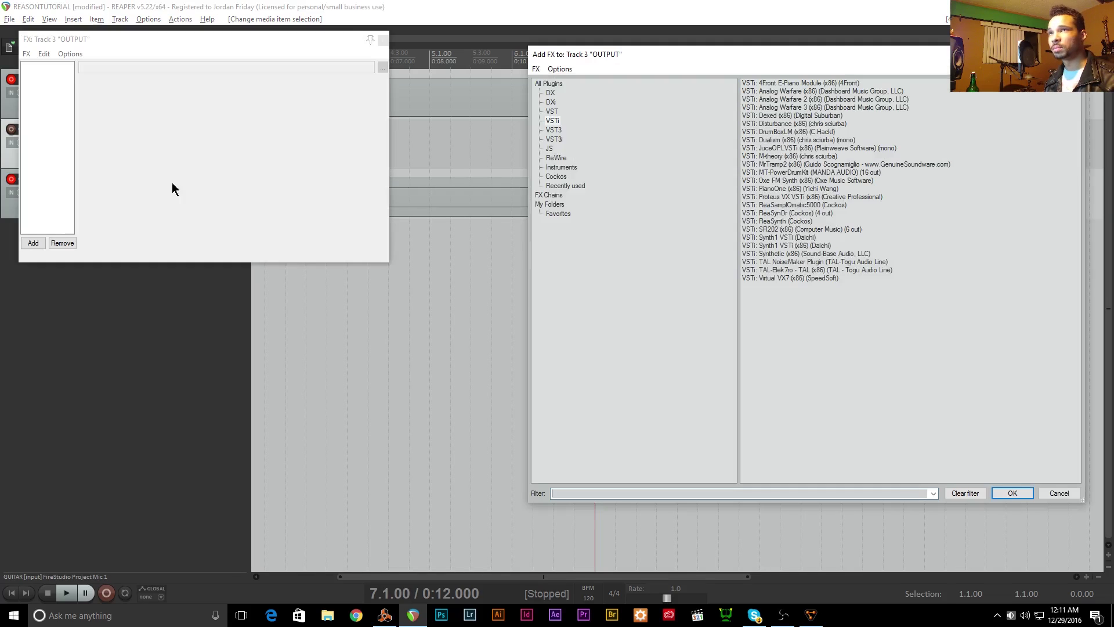
left_click(552, 111)
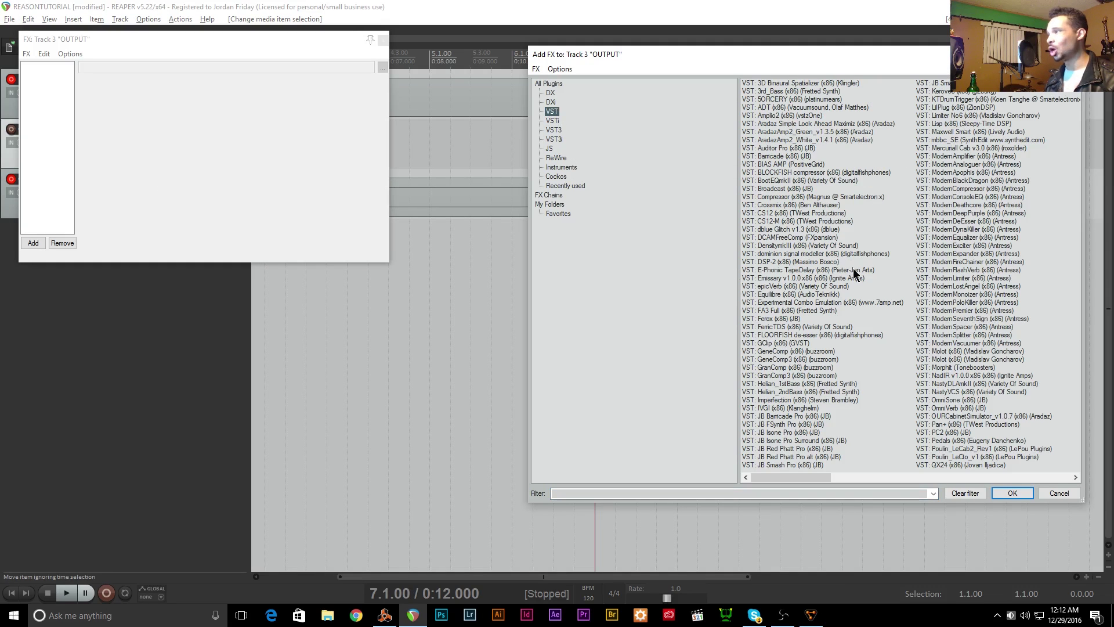
left_click_drag(788, 232, 259, 184)
left_click_drag(60, 133, 196, 134)
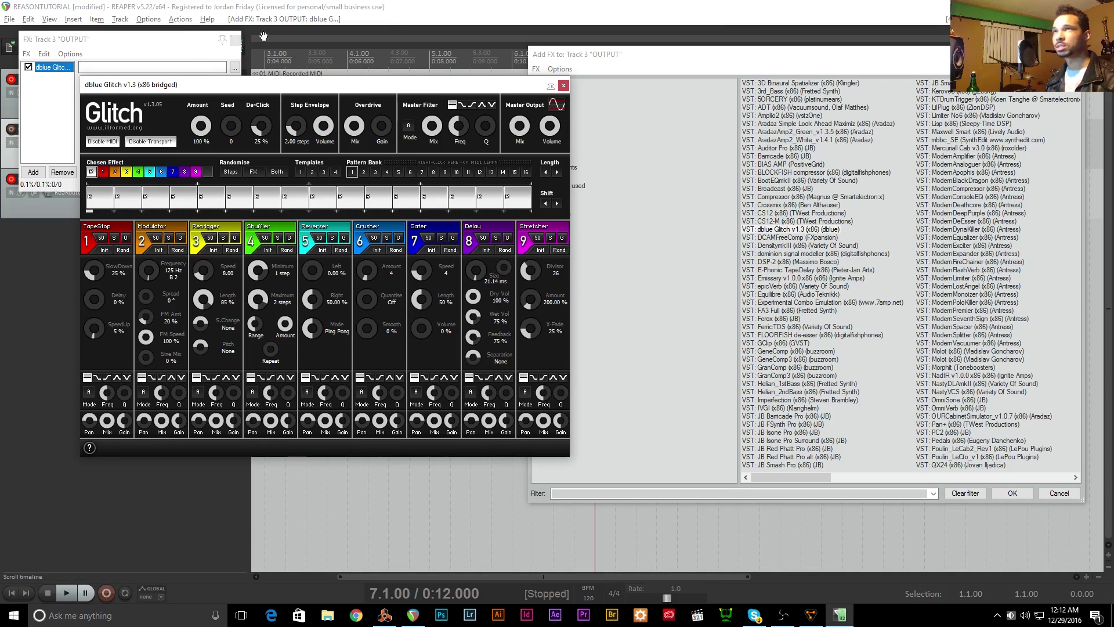
left_click(237, 44)
left_click_drag(458, 88, 1009, 117)
- Play the take through the Glitch effect from 6.4.00 and stop playback
left_click(294, 313)
scroll(400, 323, "down", 5)
left_click(372, 166)
key("space")
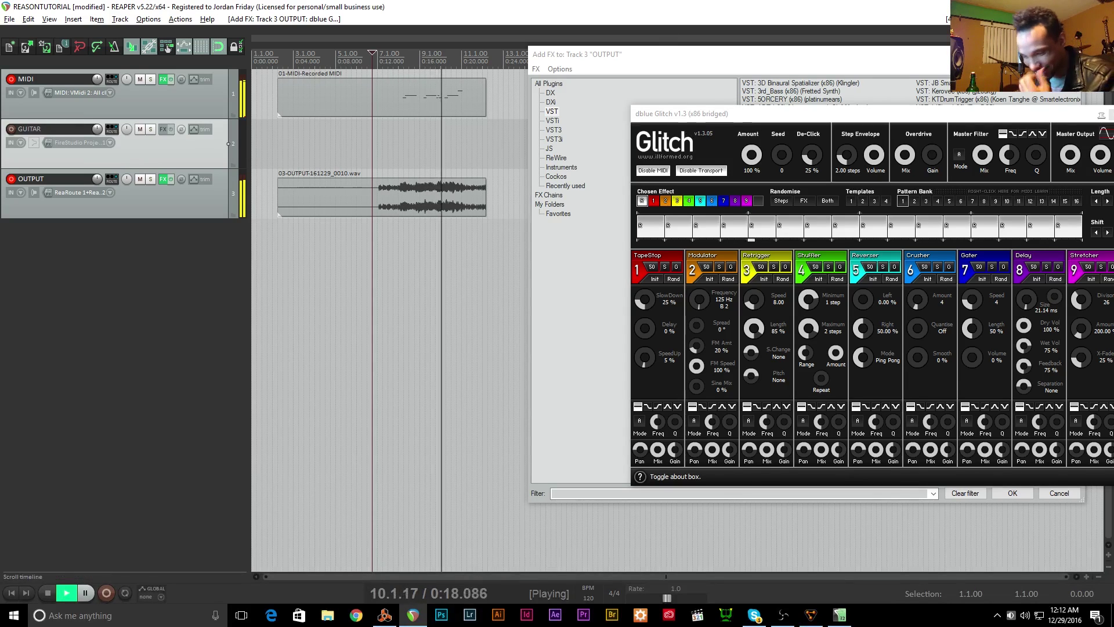
key("space")
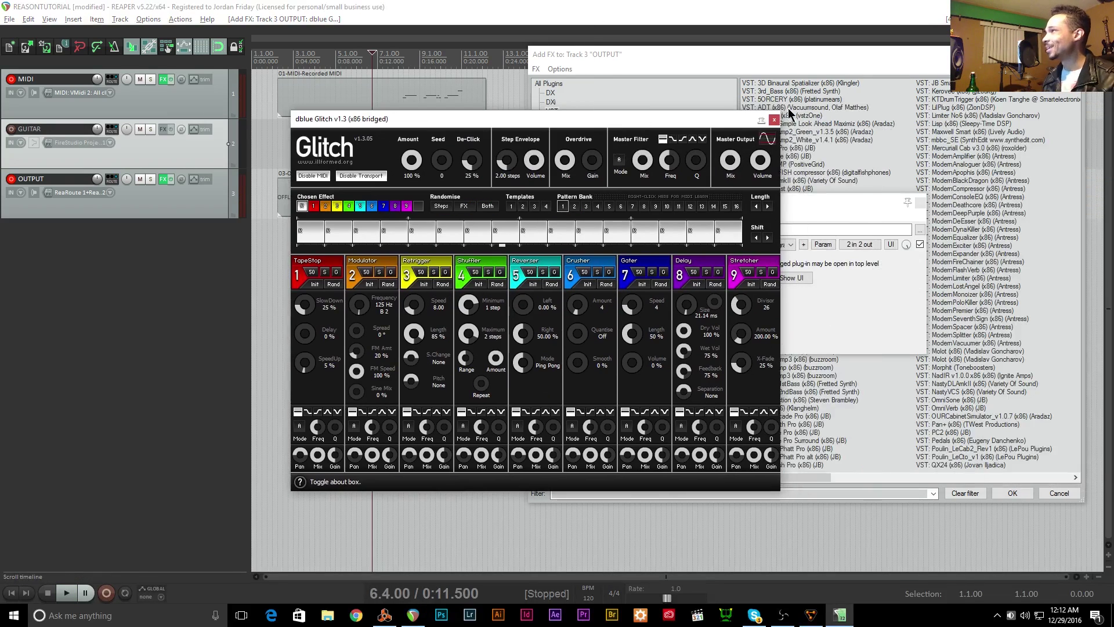
- Close the Glitch and FX chain windows, then toggle the OUTPUT track's effects off and back on
left_click(775, 119)
key("Escape")
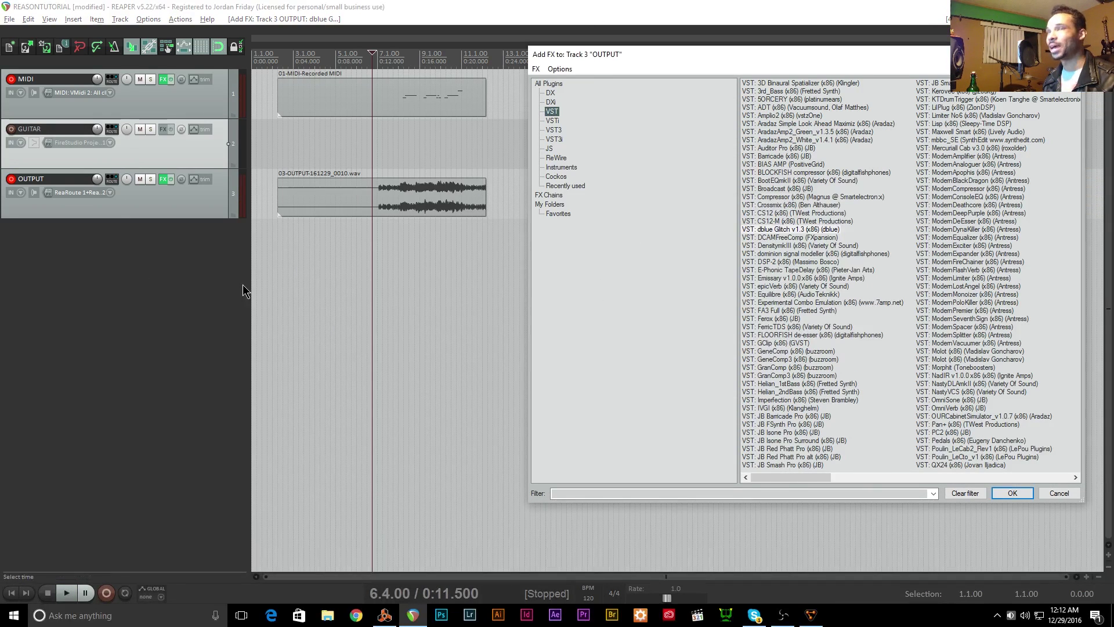
left_click(158, 183)
left_click(171, 180)
left_click(170, 180)
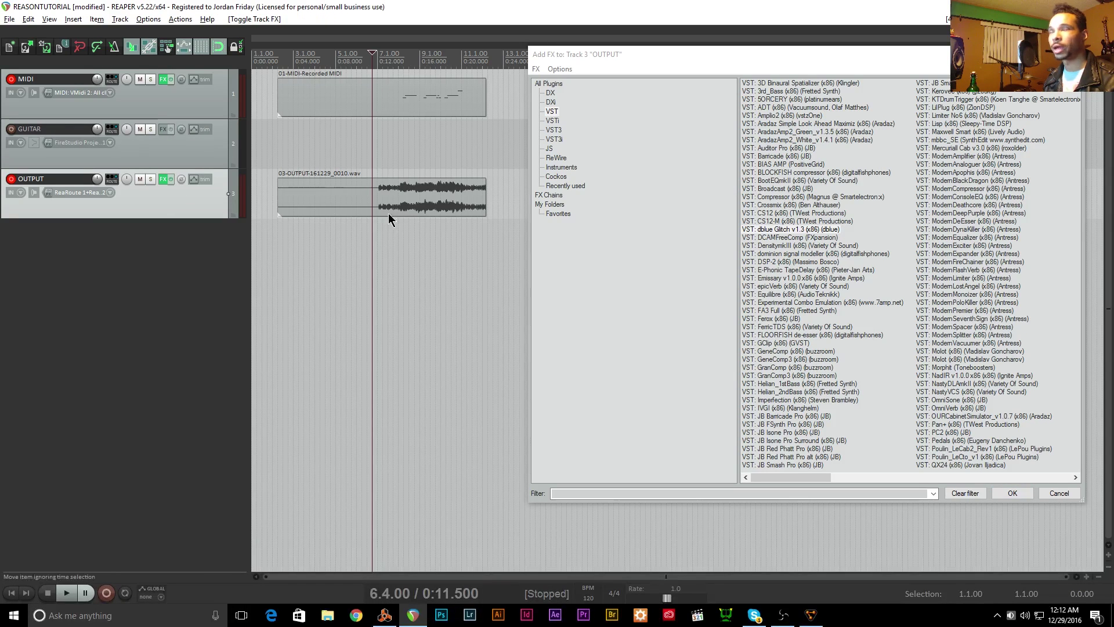
- Set up a file render with Selected media items as source and the OUTPUT audio item selected, then cancel the render
left_click(9, 18)
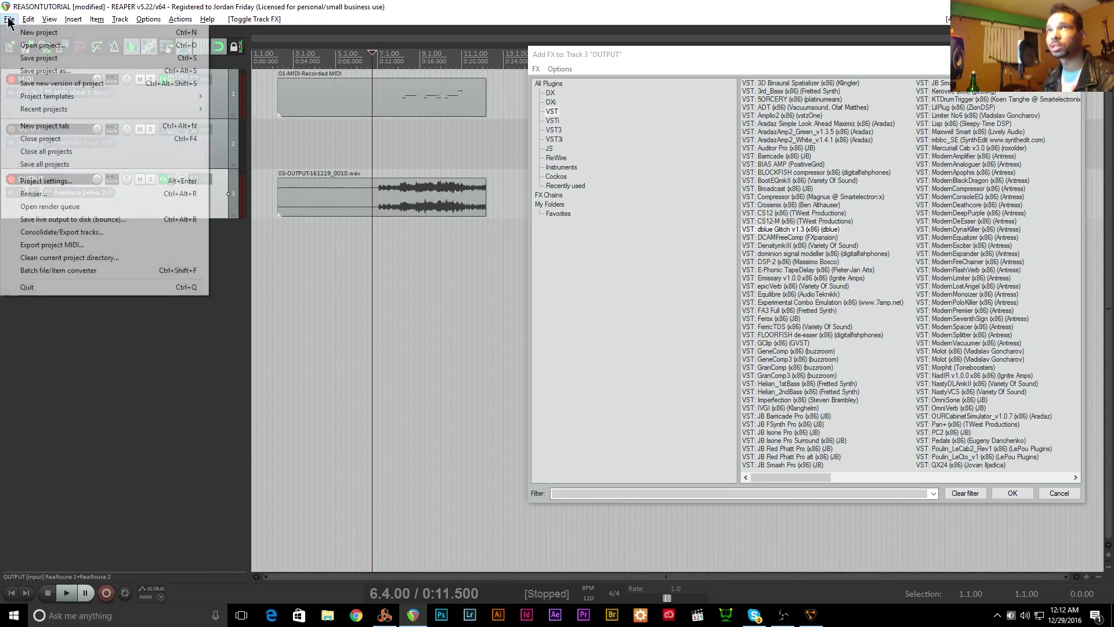
left_click(33, 195)
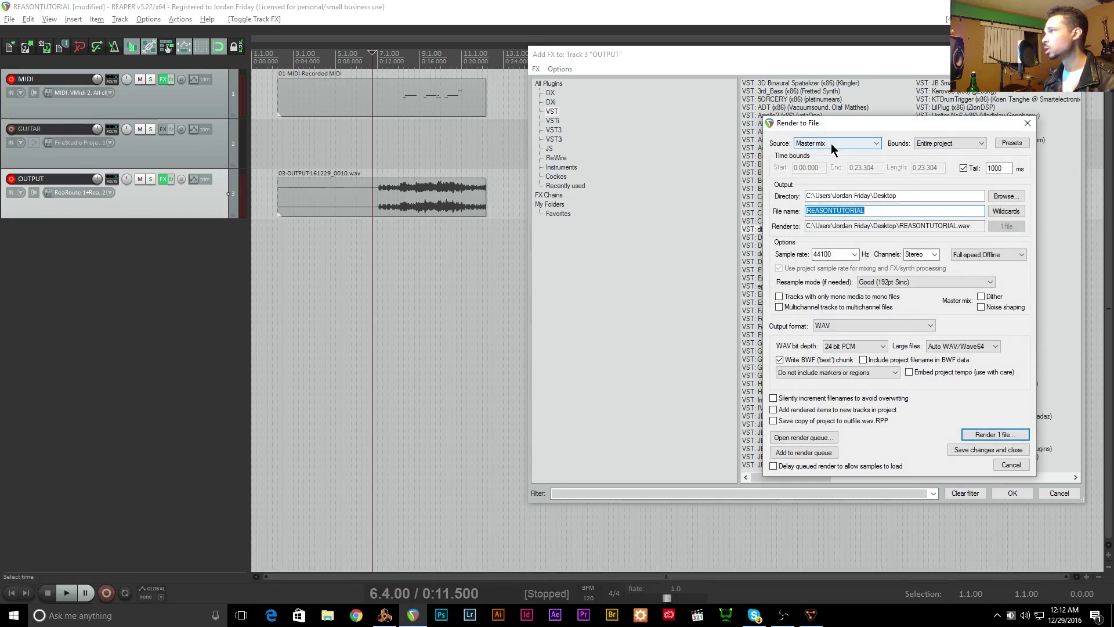
left_click(847, 143)
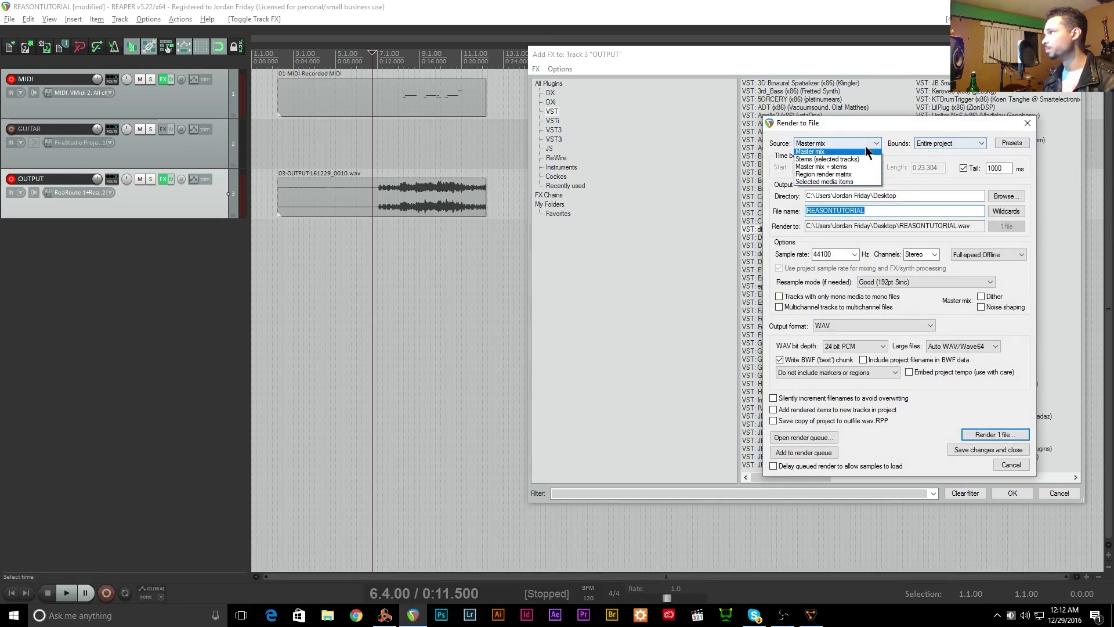
left_click(830, 184)
left_click(388, 194)
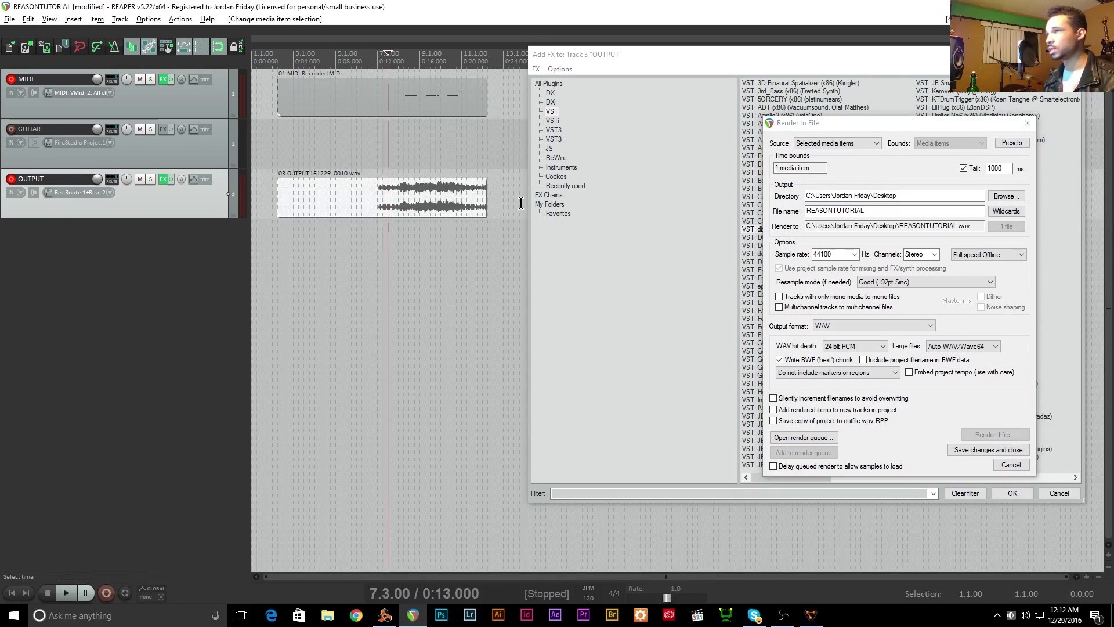
left_click(941, 150)
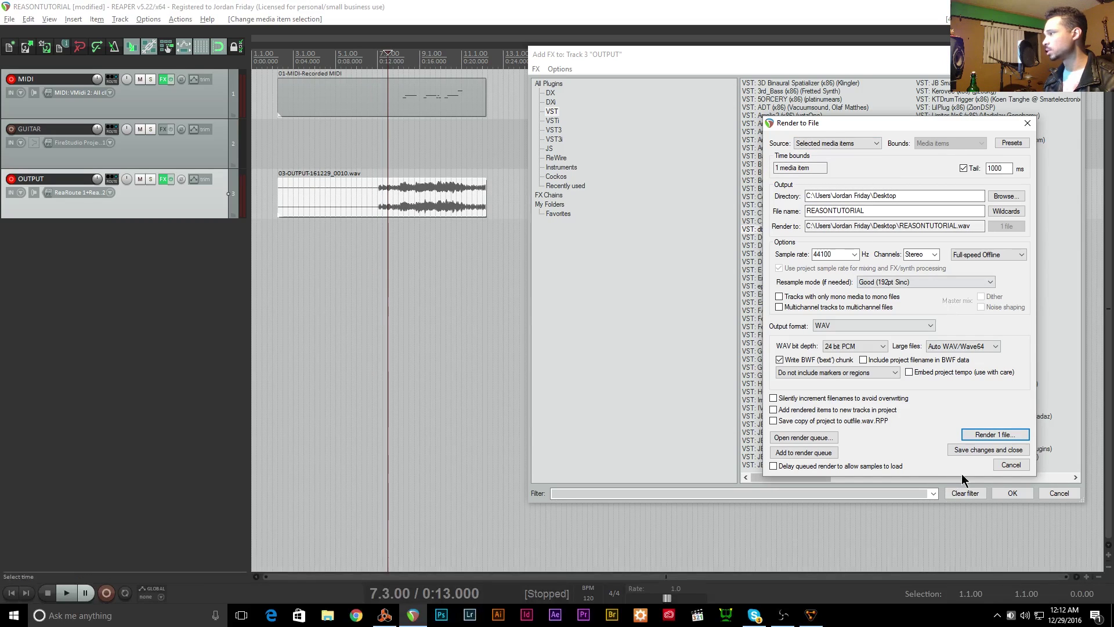
left_click(1010, 465)
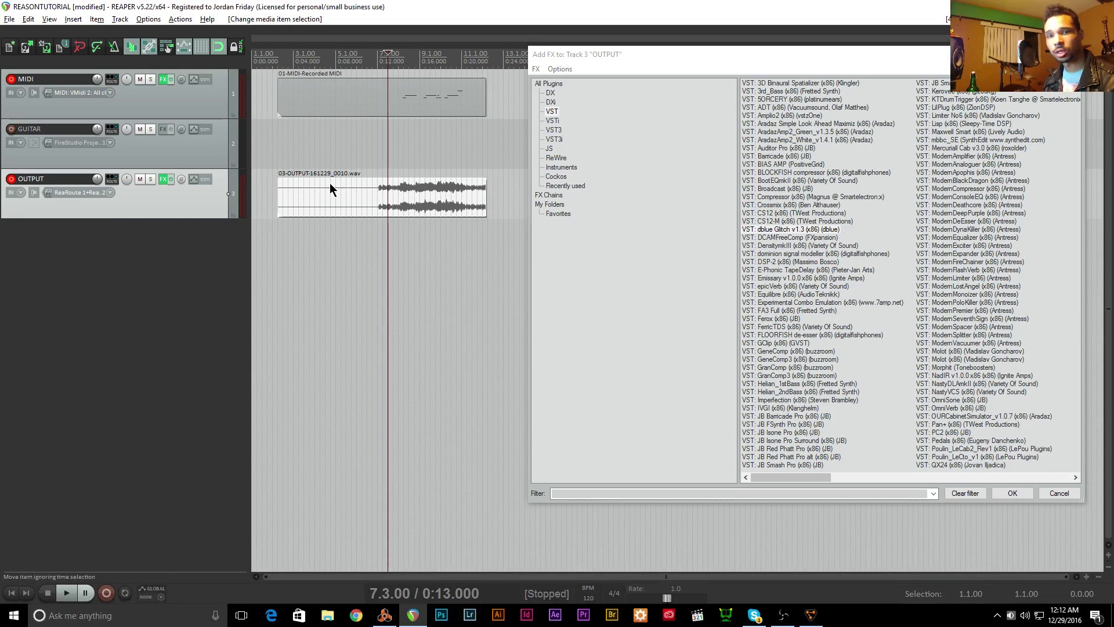
- Deselect the OUTPUT item, close the plugin browser, and switch back to Reason
left_click(346, 273)
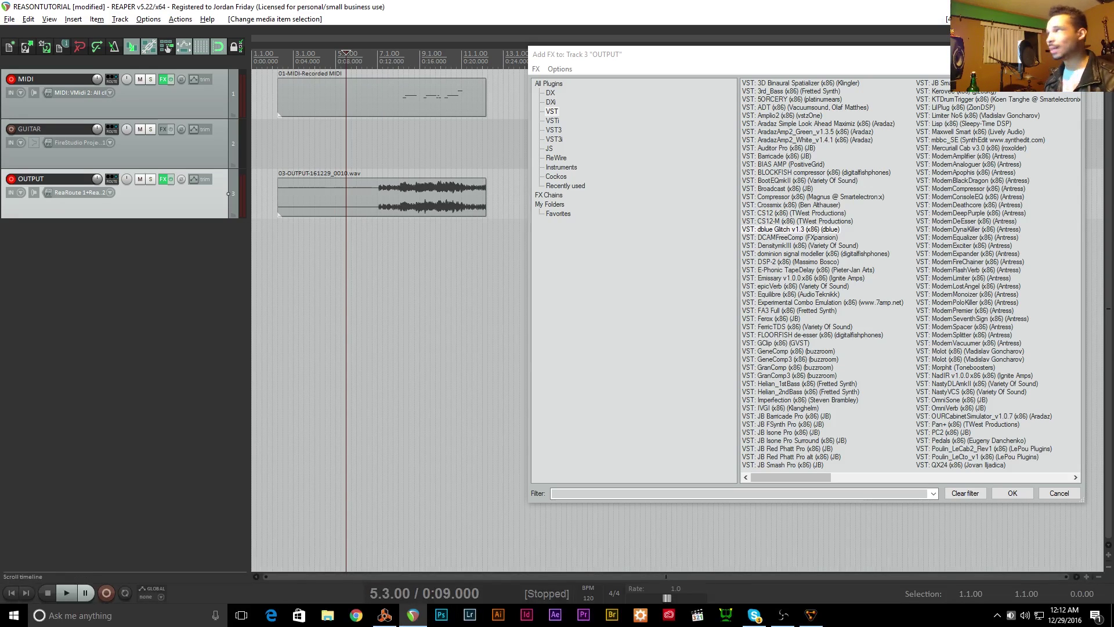
key("Escape")
left_click(384, 614)
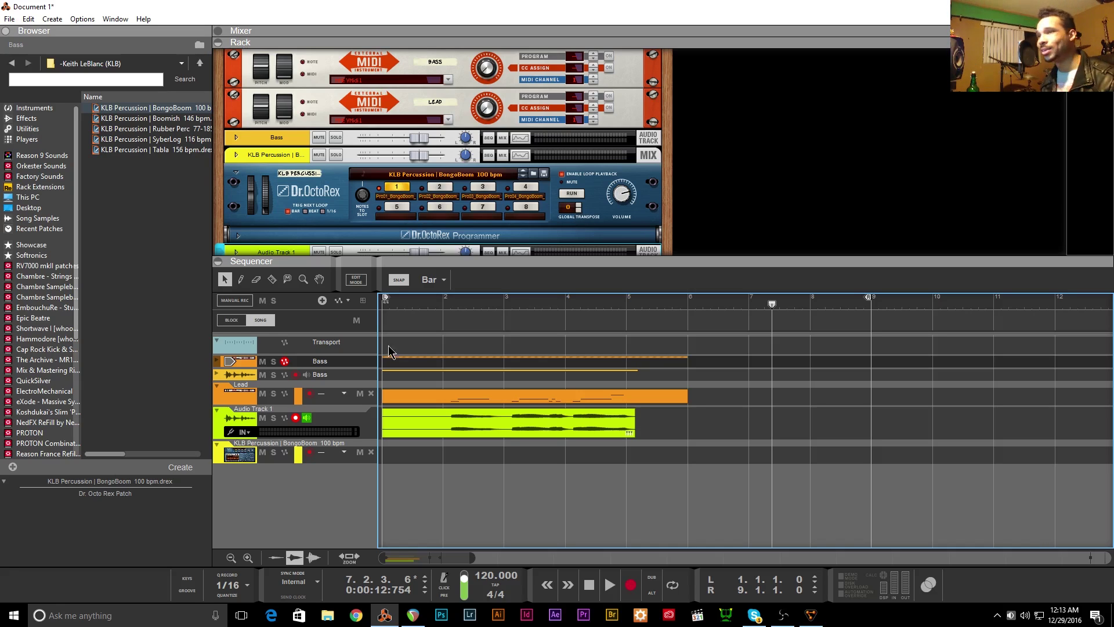
- Open the Lead clip's notes for editing and examine the available automation parameters, including the MIDI CC ranges
double_click(468, 400)
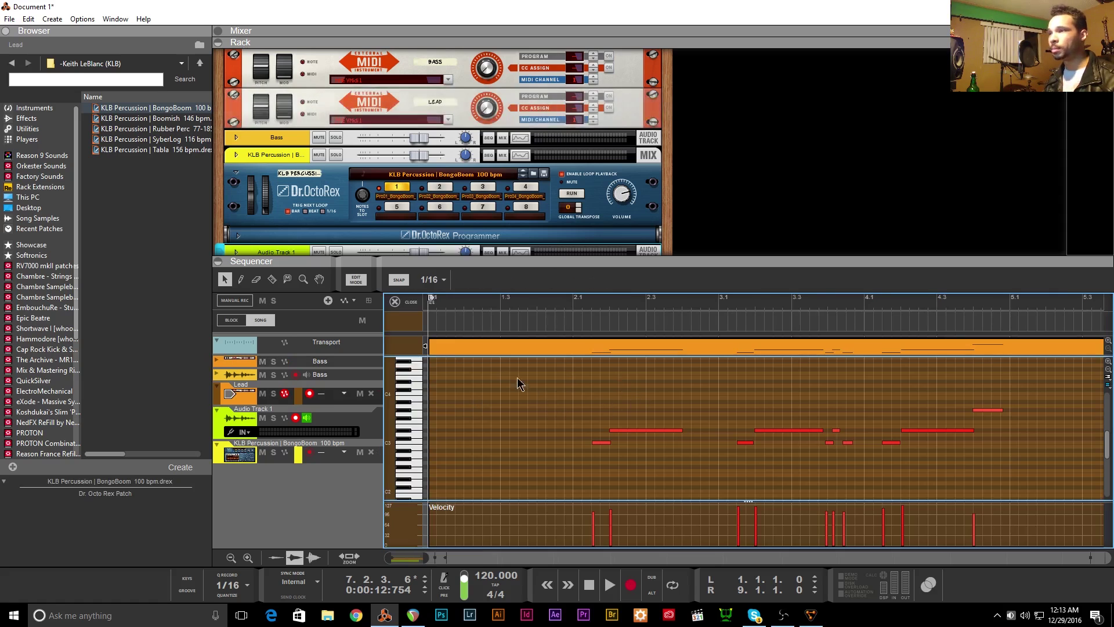
left_click(347, 300)
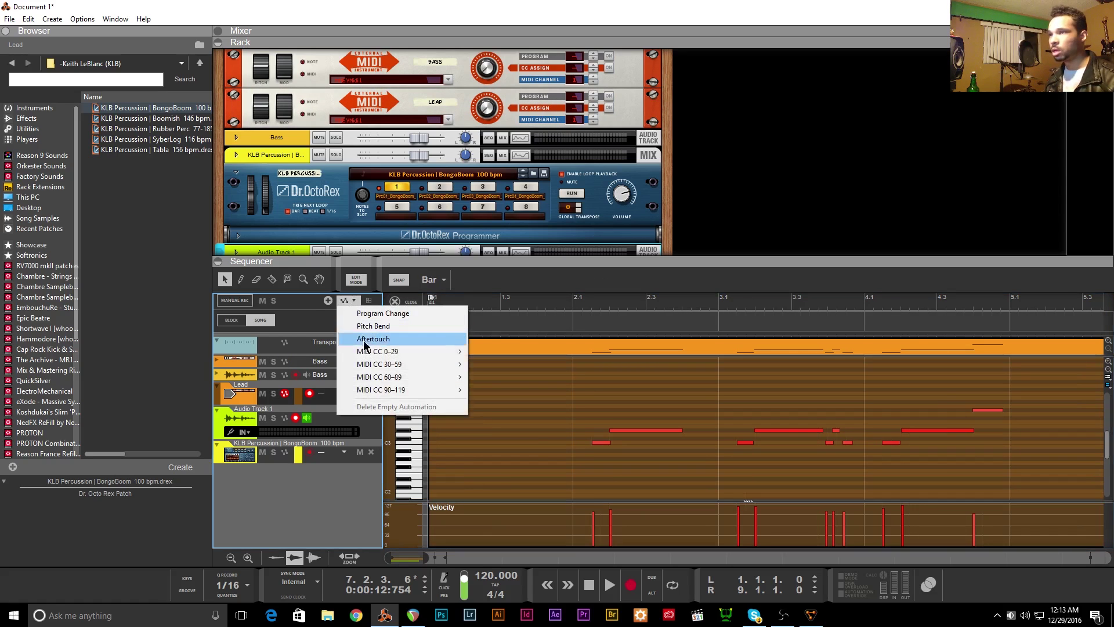
mouse_move(367, 368)
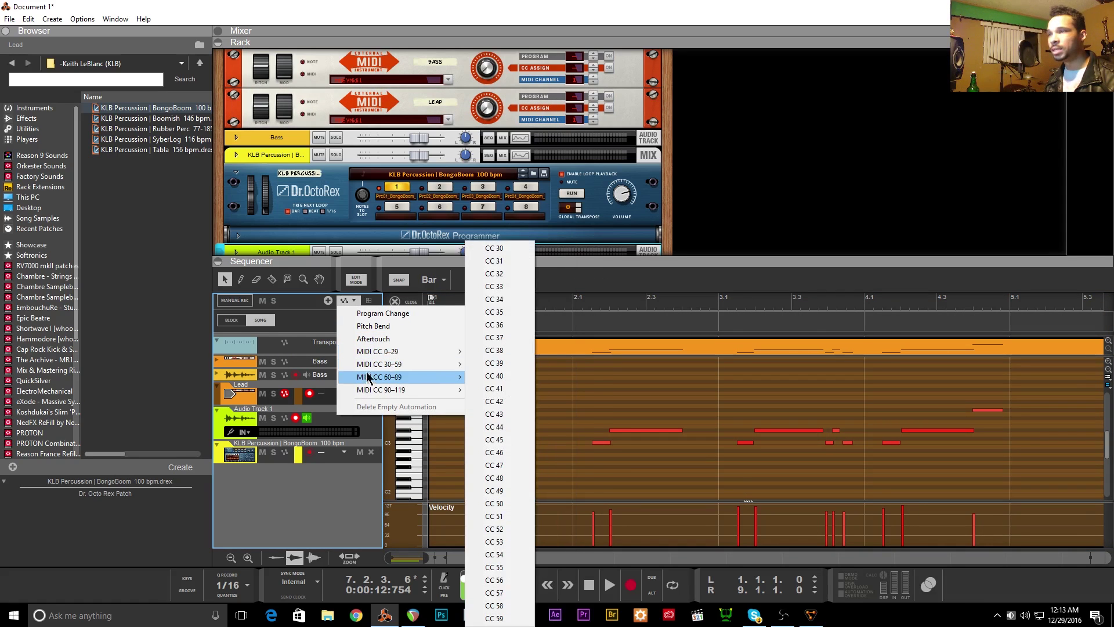
mouse_move(368, 390)
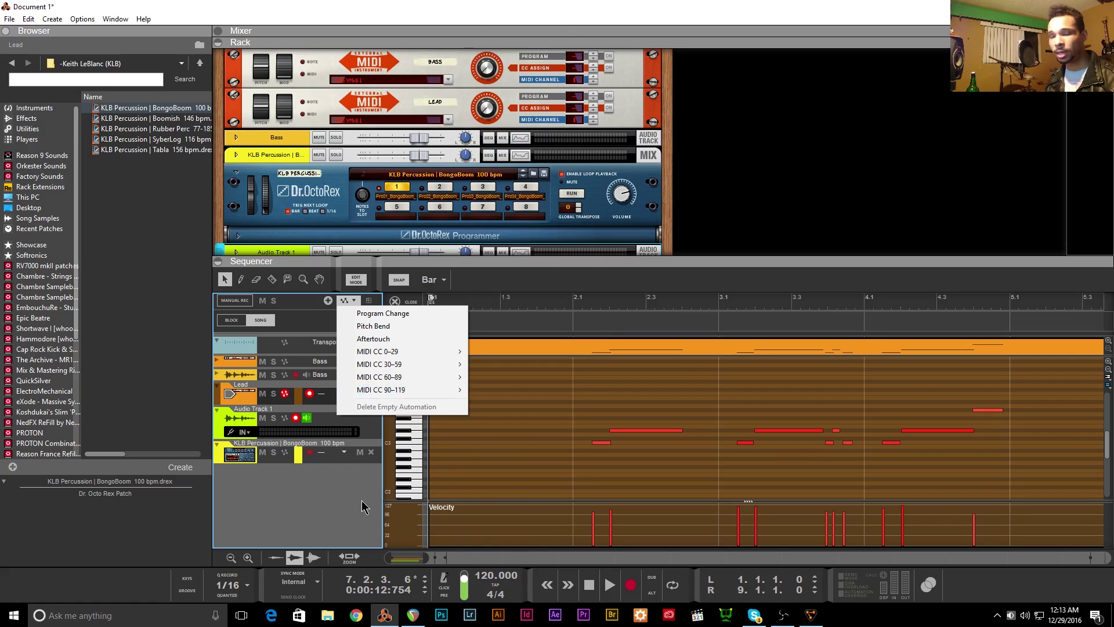
left_click(338, 524)
- Switch to REAPER, disarm the MIDI track for recording, and return to Reason
left_click(412, 615)
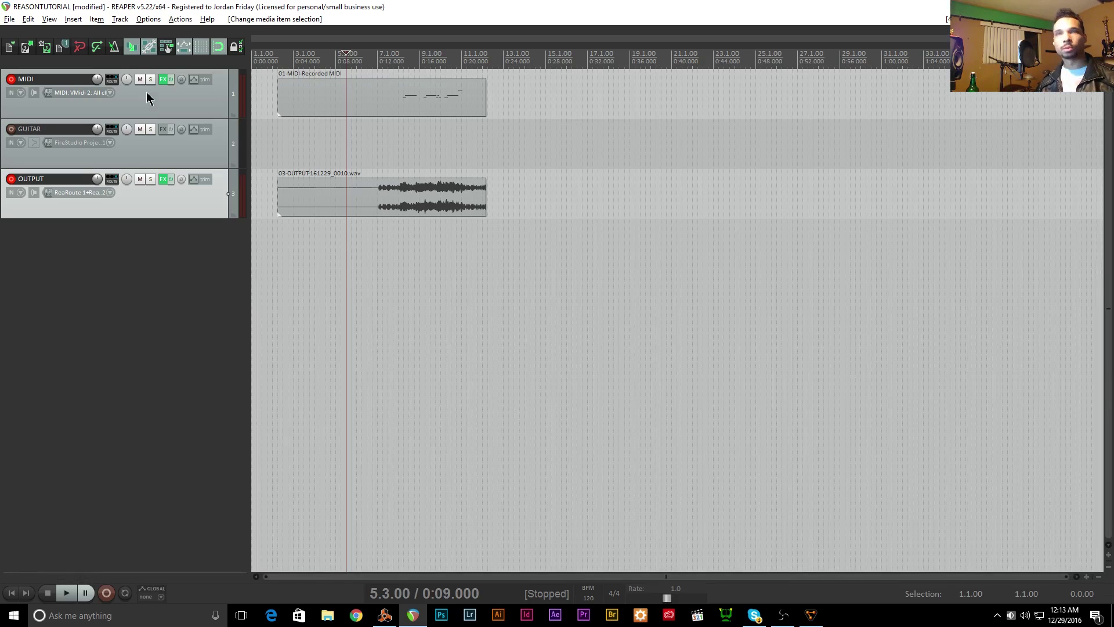
left_click(11, 79)
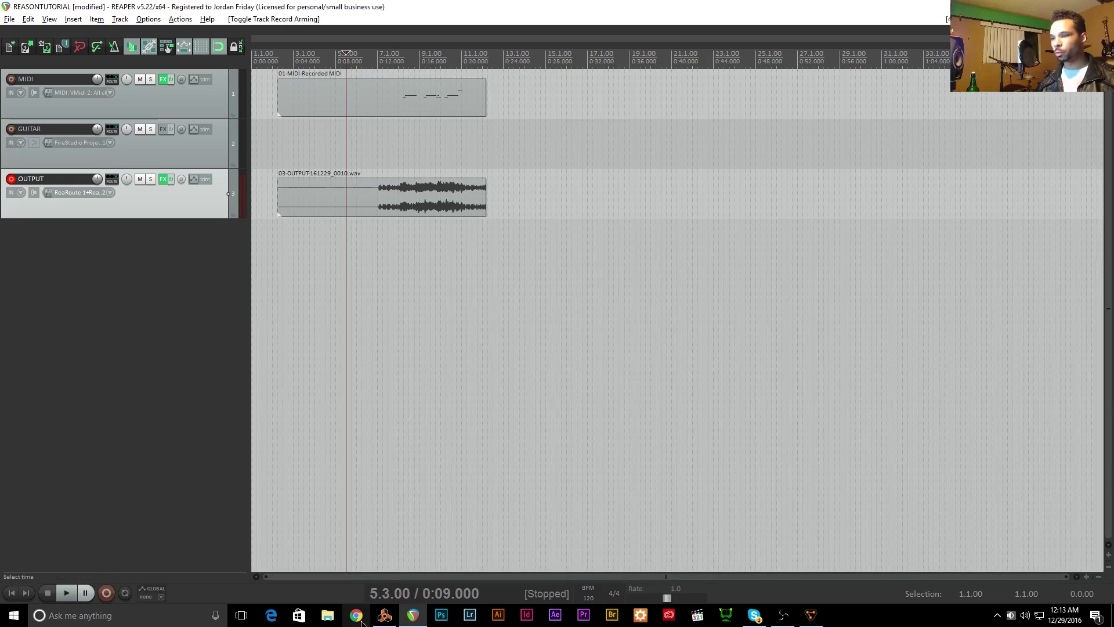
left_click(384, 615)
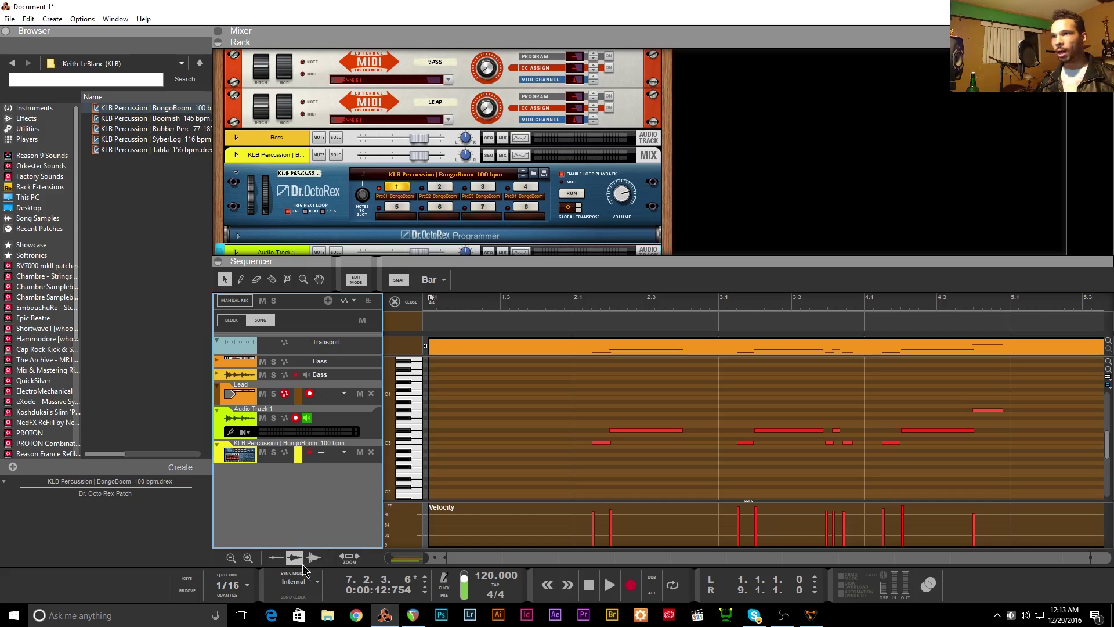
- Disarm Audio Track 1, leave the clip's edit mode, and create a new audio track in the sequencer
left_click(296, 418)
right_click(295, 516)
left_click(297, 533)
key("ctrl+e")
right_click(328, 478)
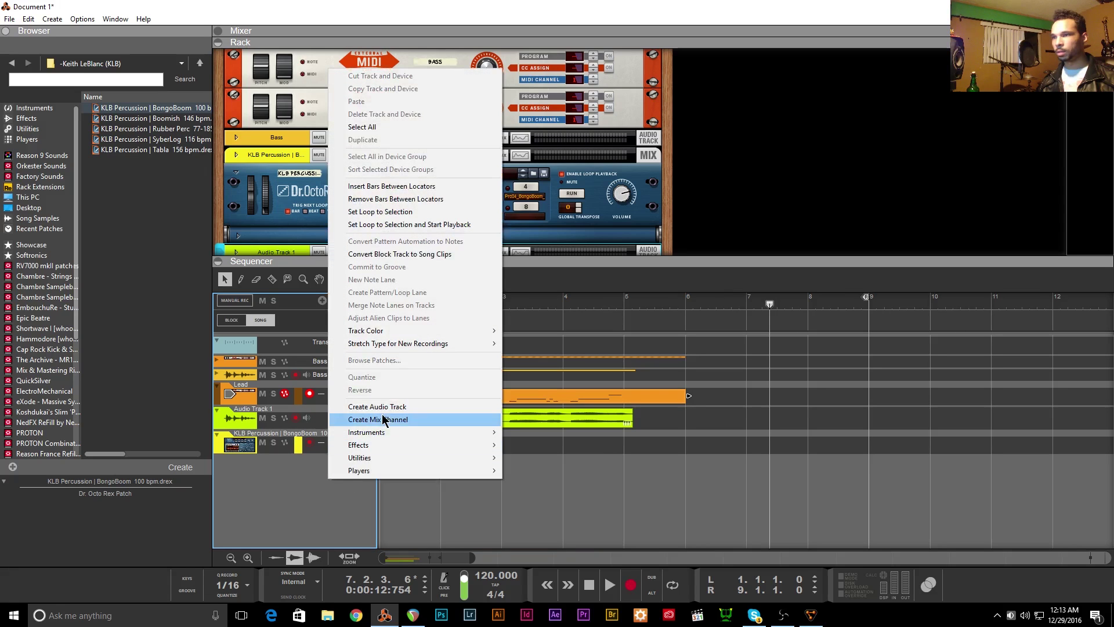
left_click(392, 409)
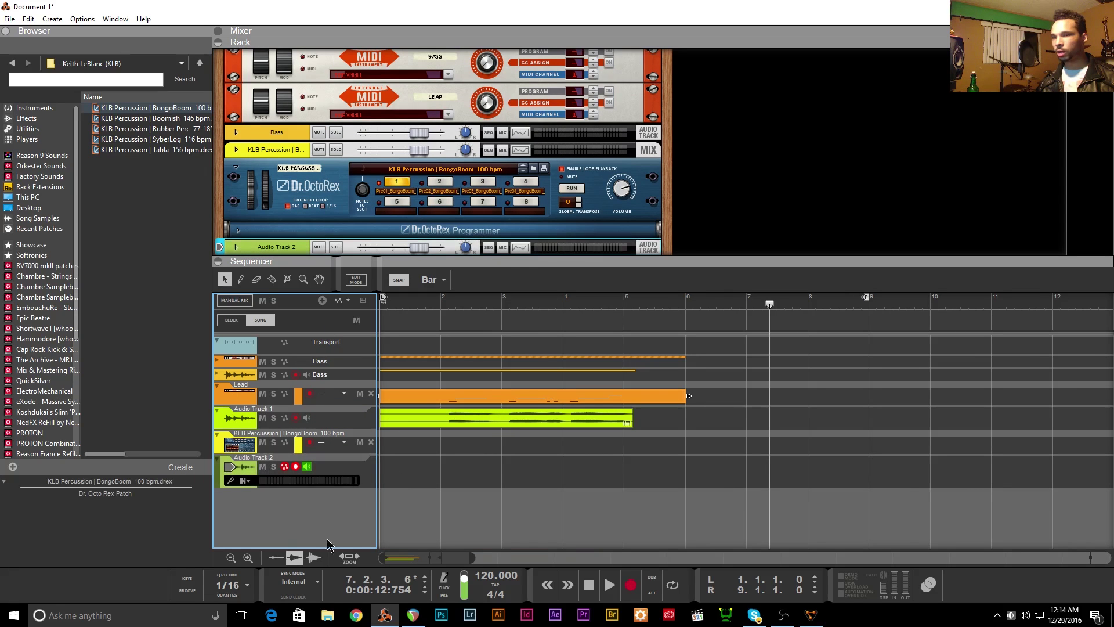
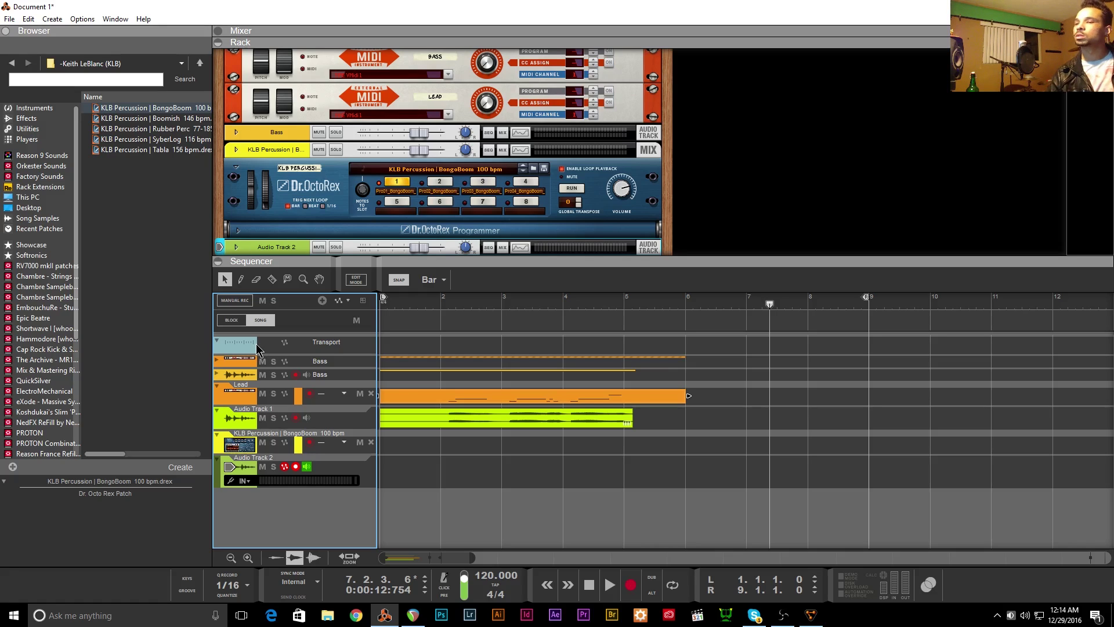
- Switch to REAPER, arm the GUITAR track for recording, and turn on its input monitoring
left_click(413, 614)
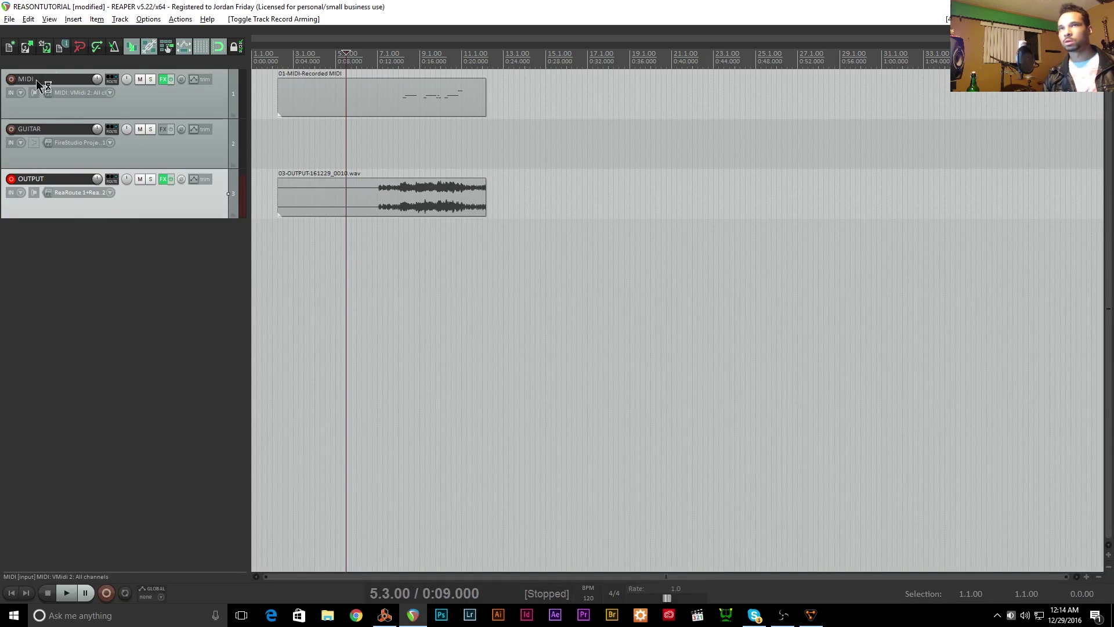
left_click(11, 129)
left_click(34, 143)
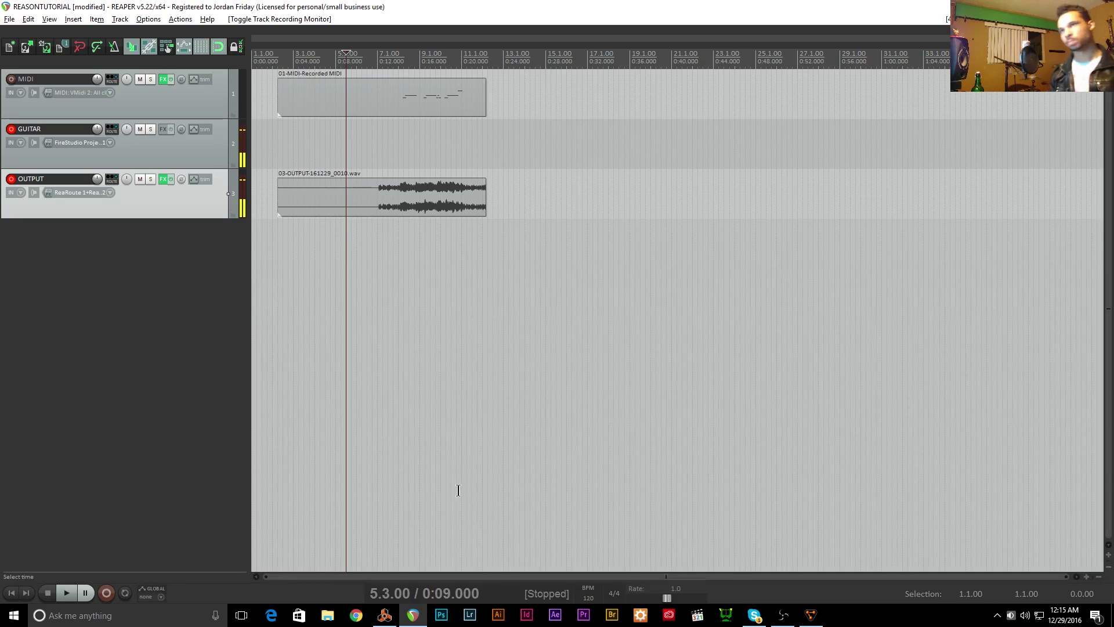
- Delete the recorded audio item on the OUTPUT track and the recorded item on the MIDI track
left_click(393, 184)
key("Delete")
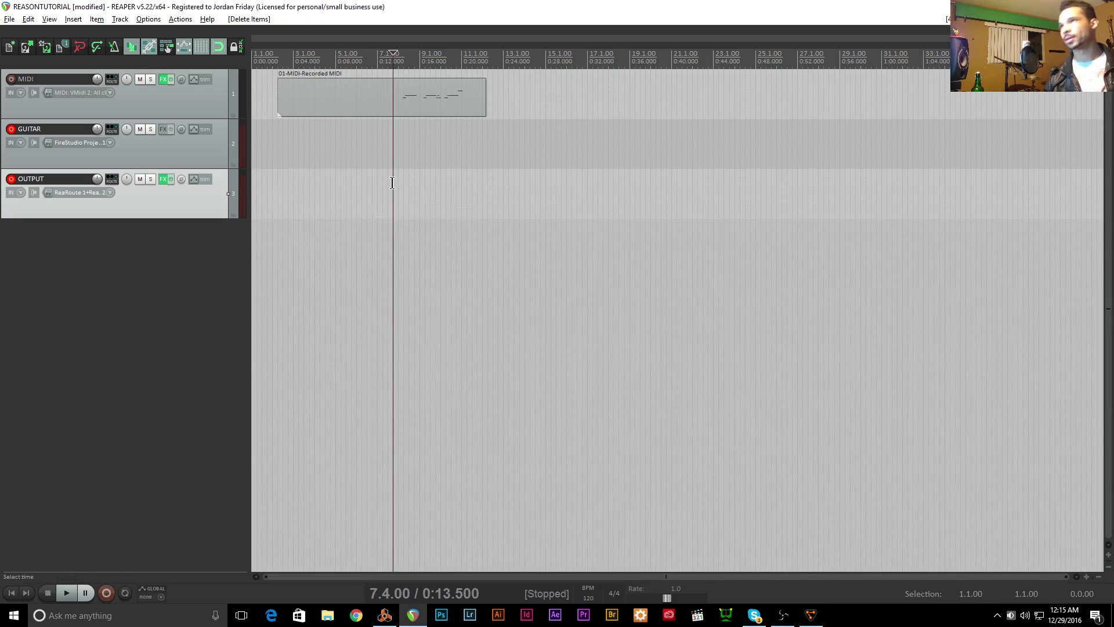
left_click(404, 108)
key("Delete")
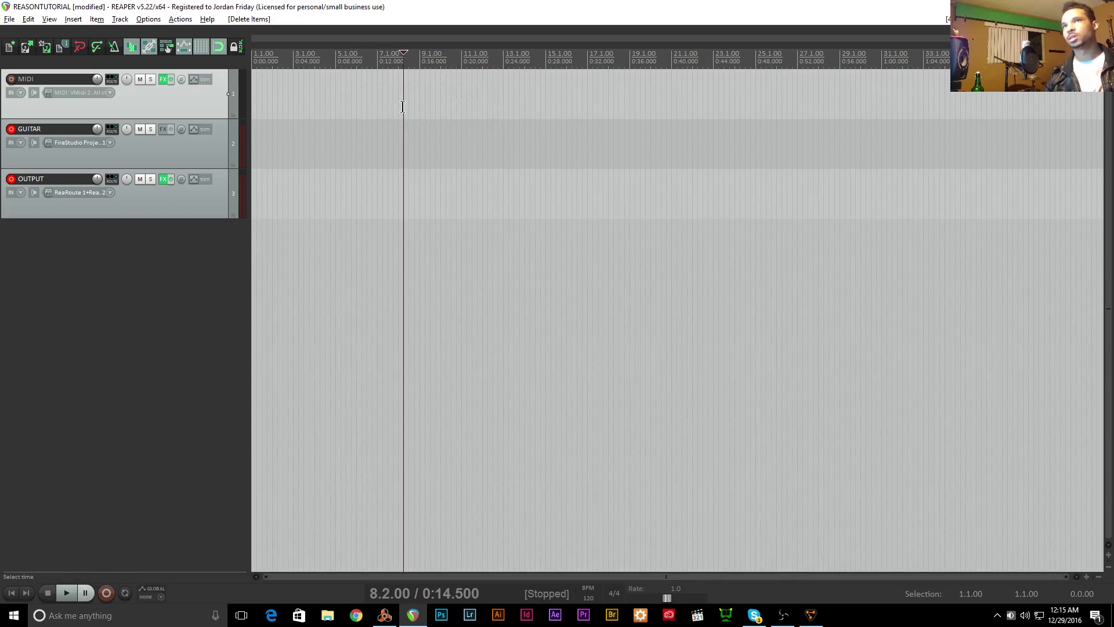
- Add the VST plugin BIAS AMP (PositiveGrid) to the GUITAR track's effects chain
left_click(165, 129)
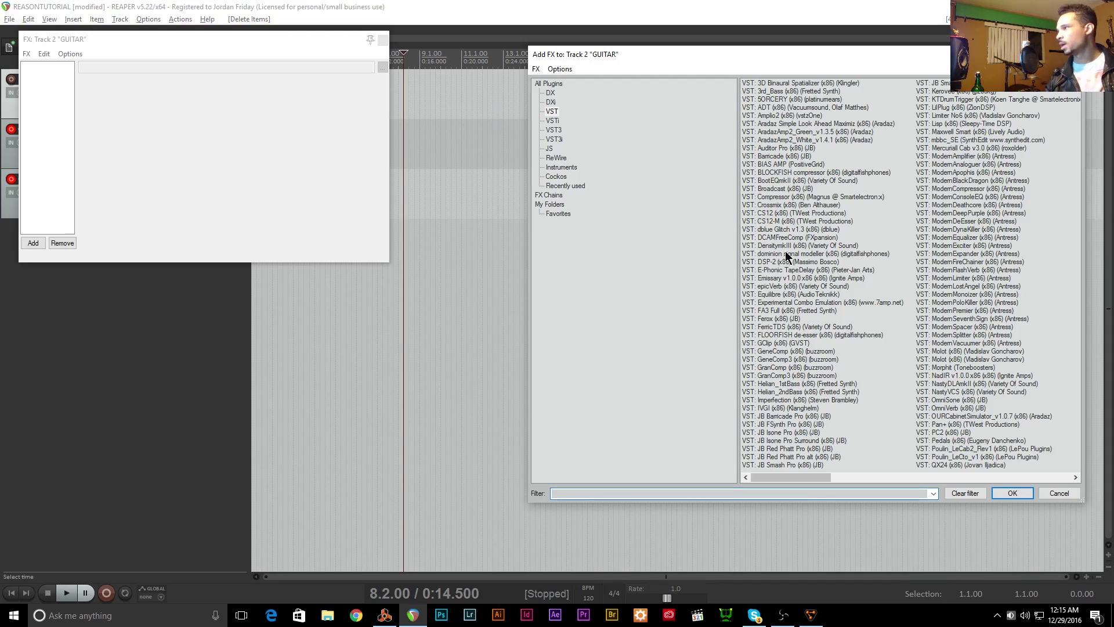
left_click(559, 85)
left_click(771, 204)
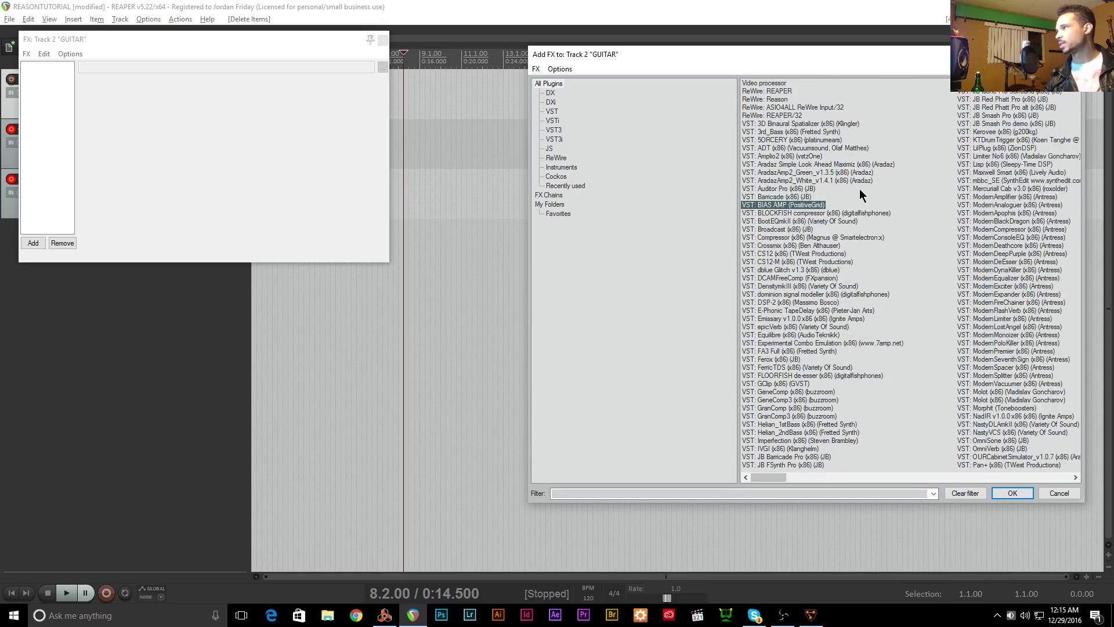
key("Return")
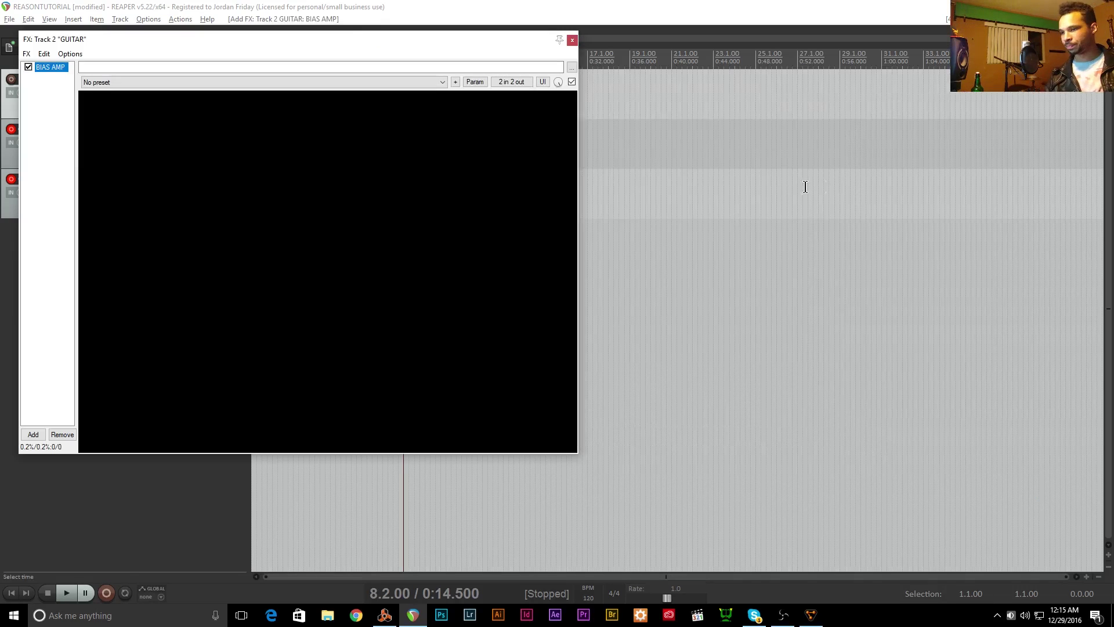
- Switch to Reason to check the incoming signal on Audio Track 2, and return to REAPER
left_click(391, 616)
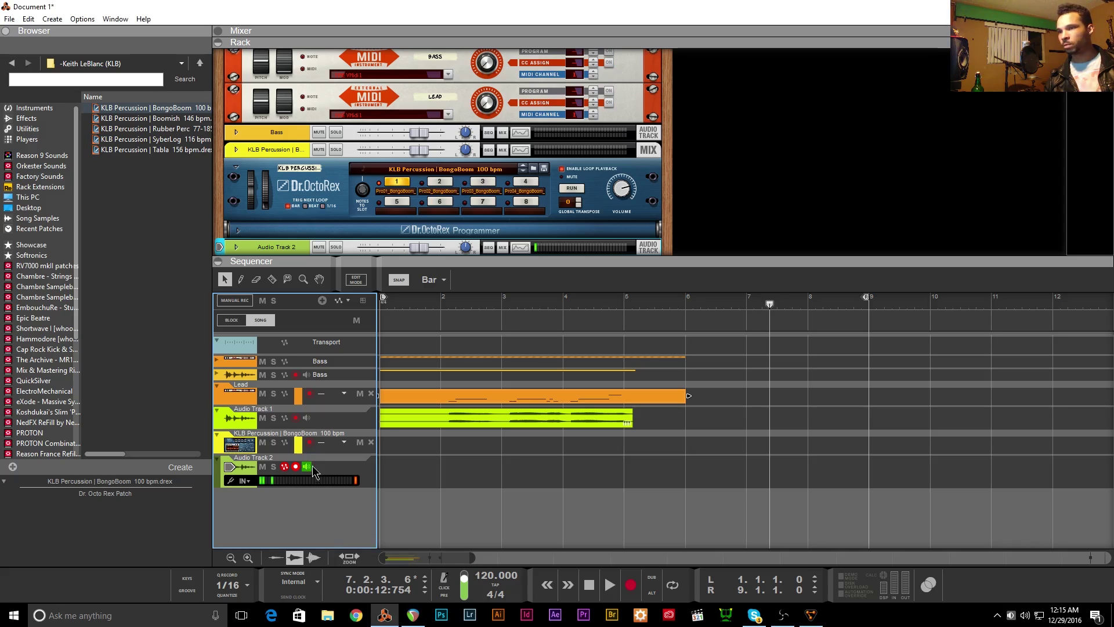
left_click(411, 534)
left_click(413, 615)
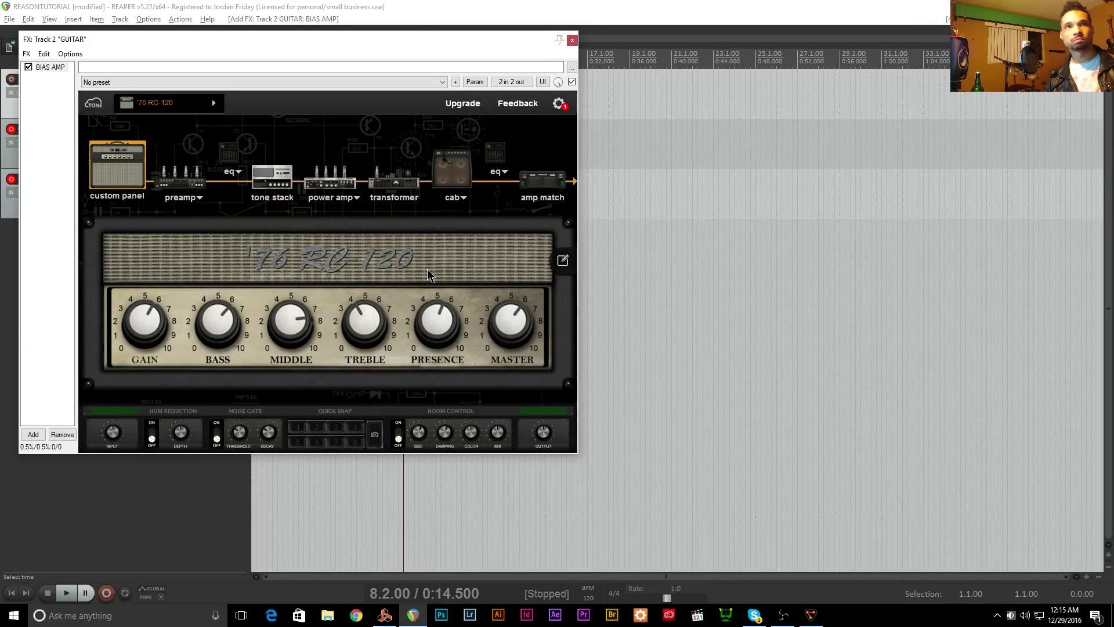
- Browse the BIAS AMP categories, load the Metal amp 5153 MK II, and open its cabinet section
left_click(170, 106)
scroll(197, 291, "down", 5)
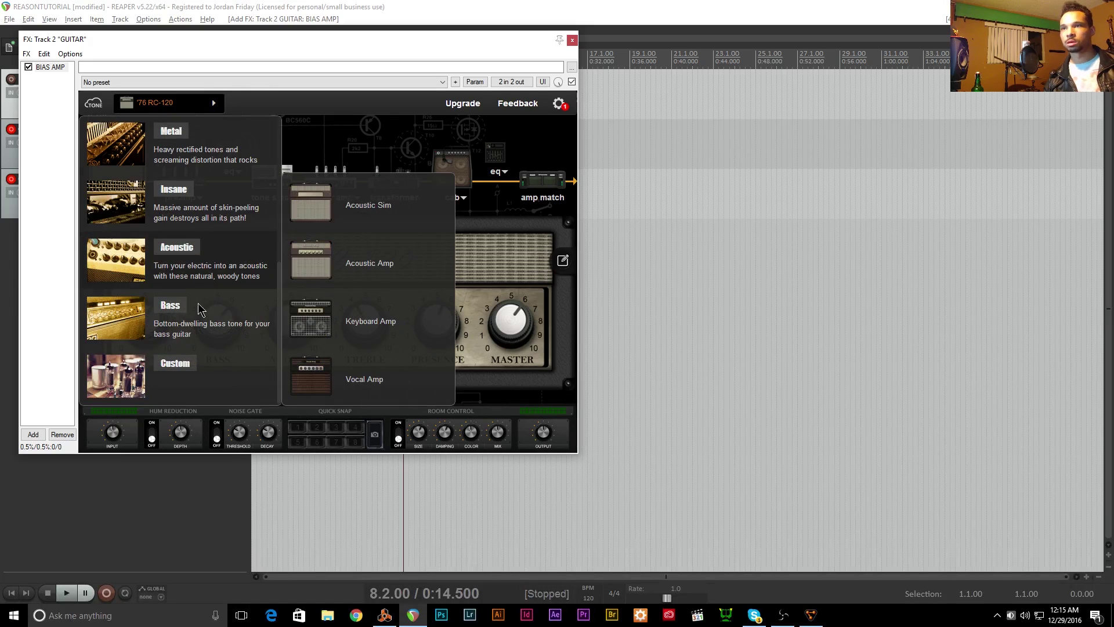
mouse_move(200, 386)
scroll(354, 372, "up", 8)
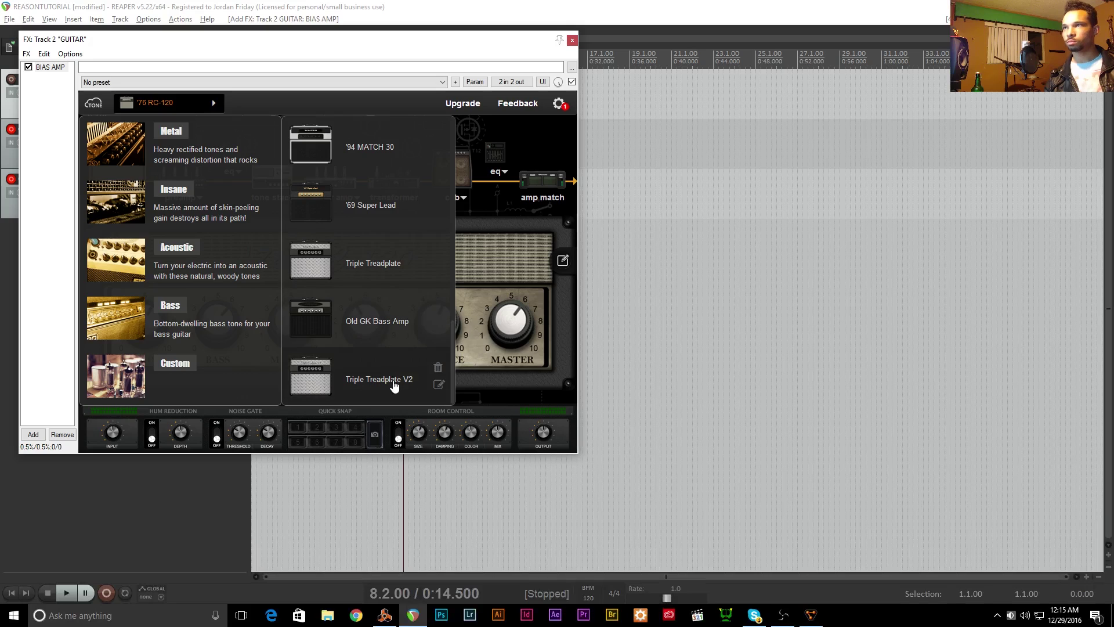
scroll(393, 205, "up", 3)
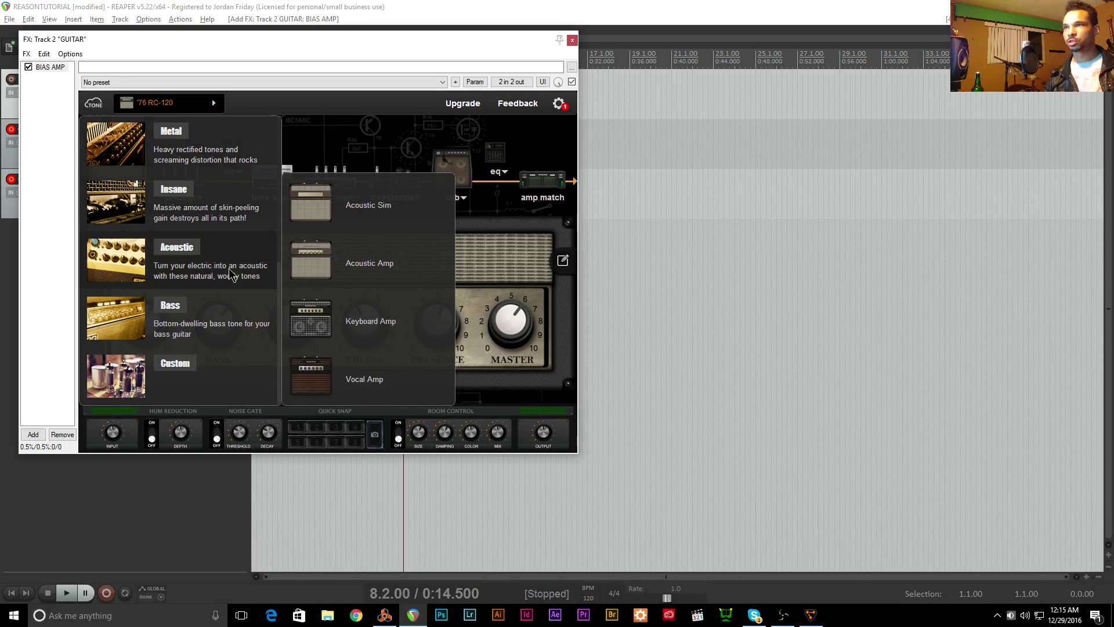
mouse_move(240, 341)
scroll(215, 267, "up", 2)
mouse_move(192, 253)
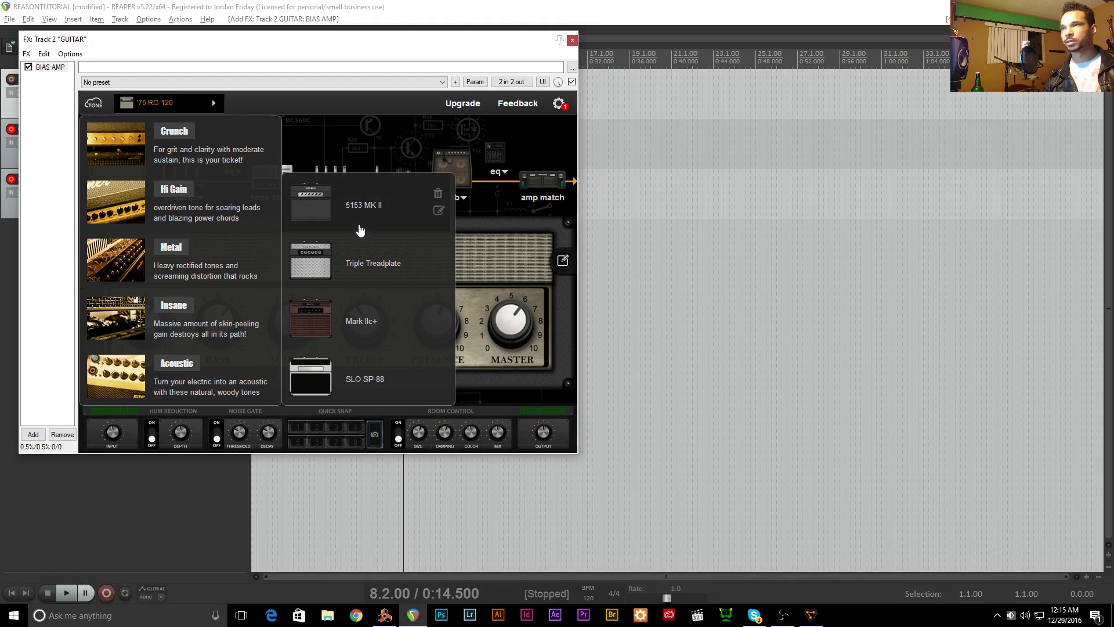
left_click(382, 228)
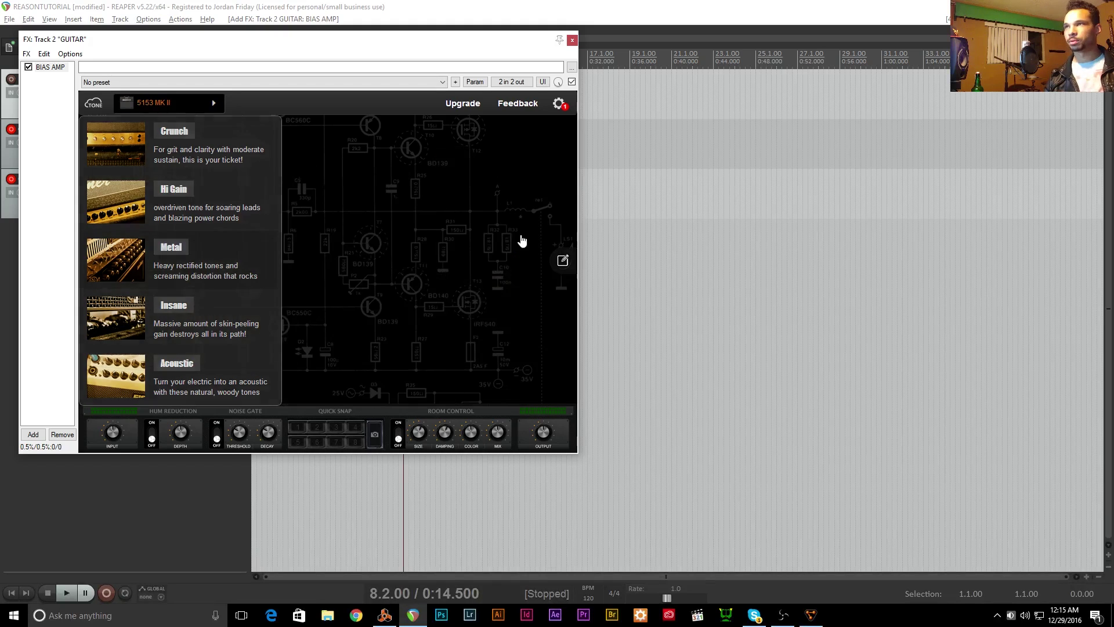
left_click(453, 175)
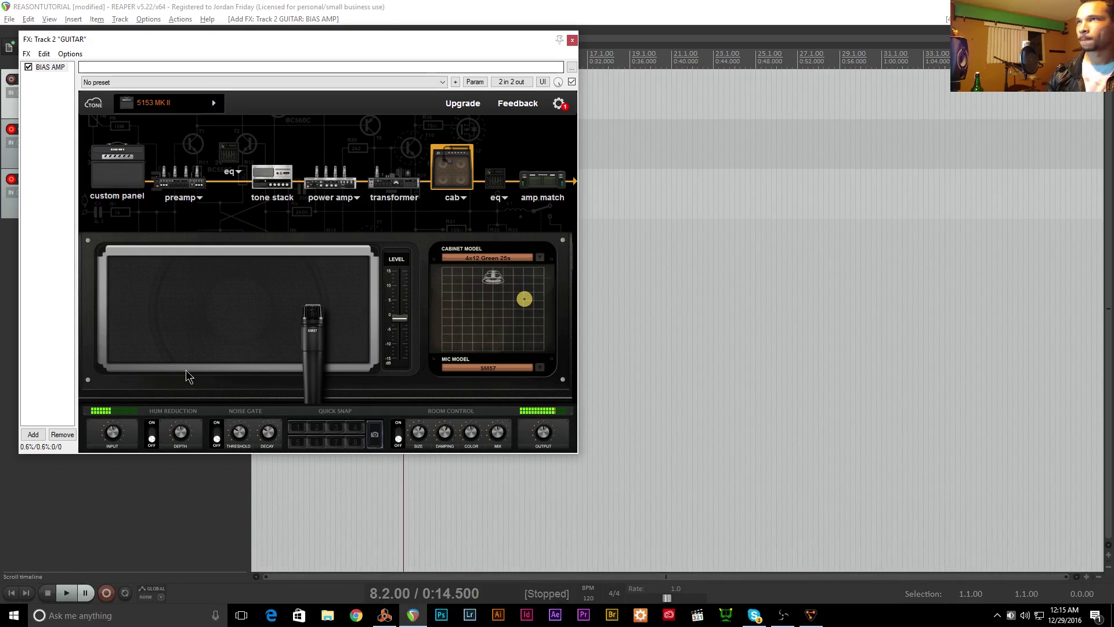
- Load the Triple Treadplate amp from the Metal category in BIAS AMP
left_click(214, 104)
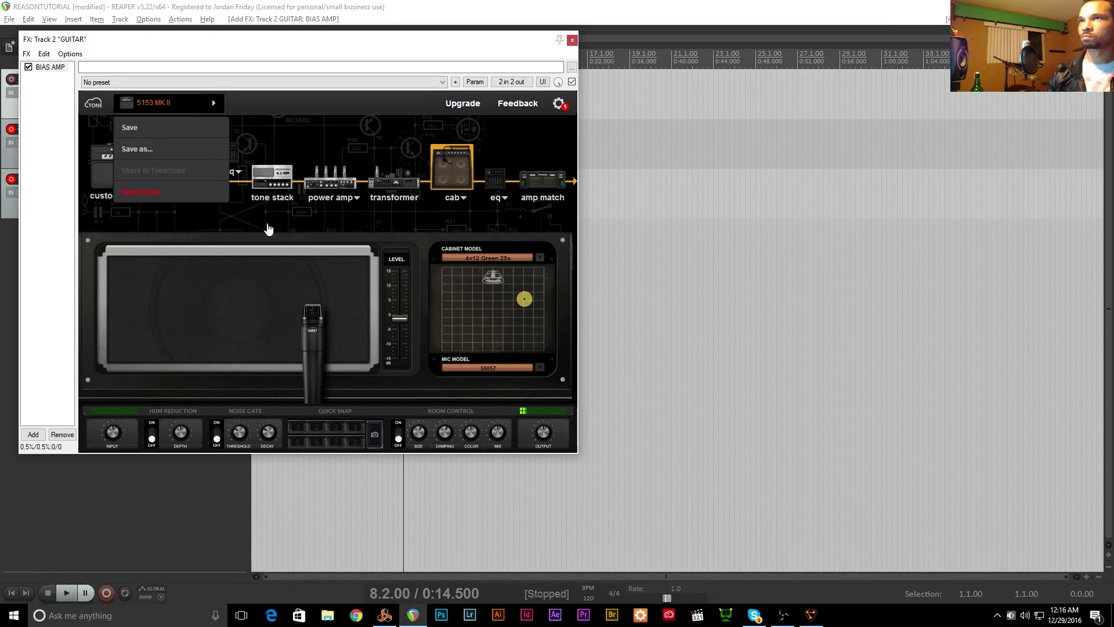
left_click(148, 104)
left_click(162, 105)
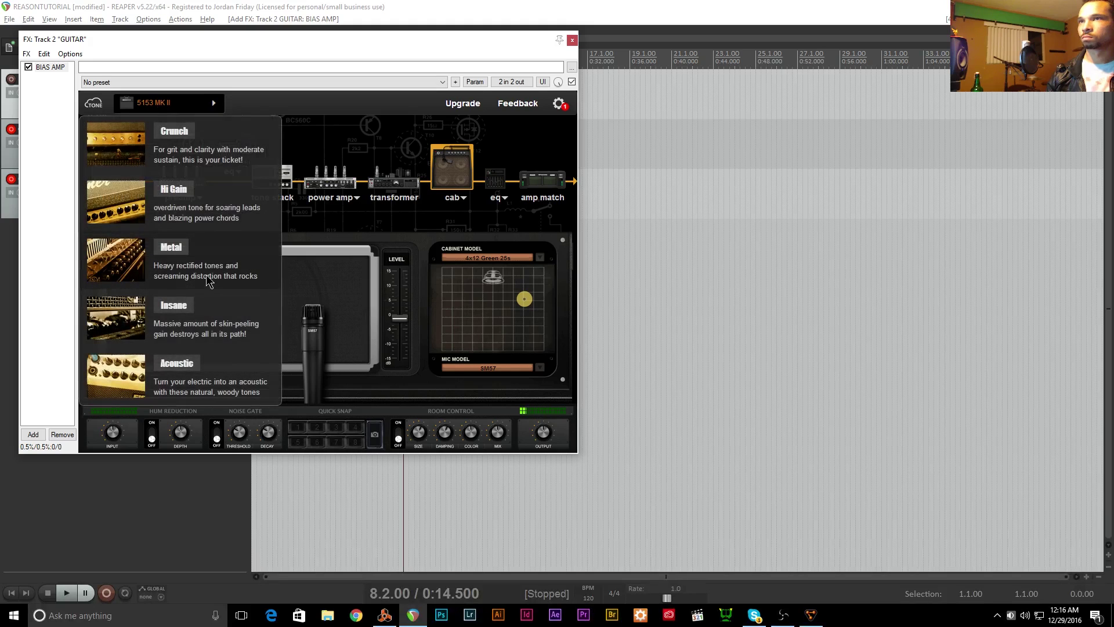
left_click(209, 284)
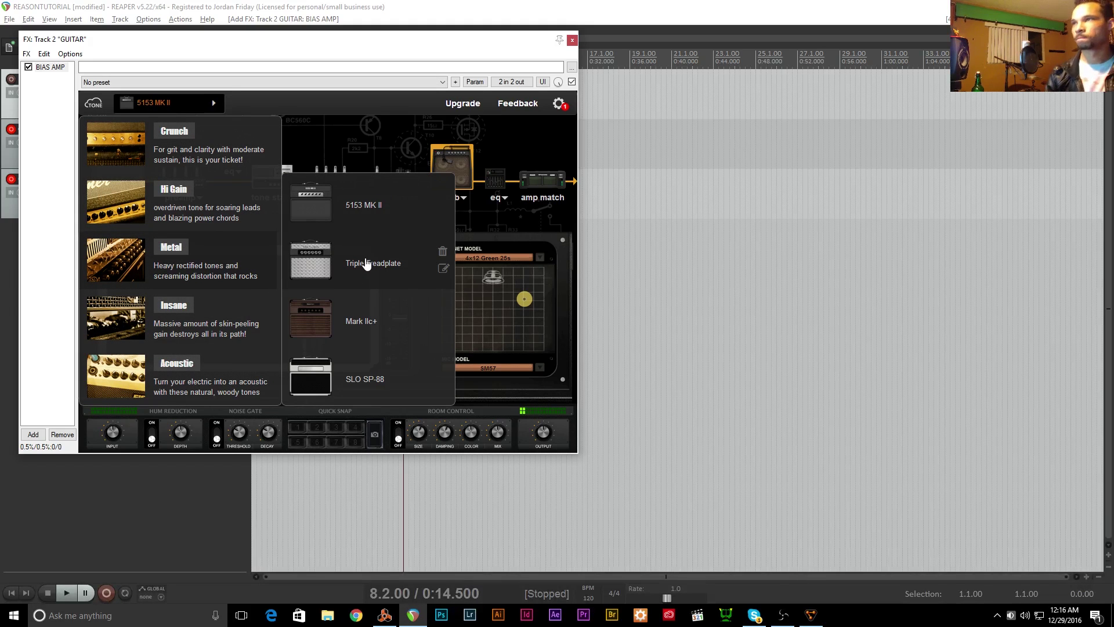
left_click(366, 264)
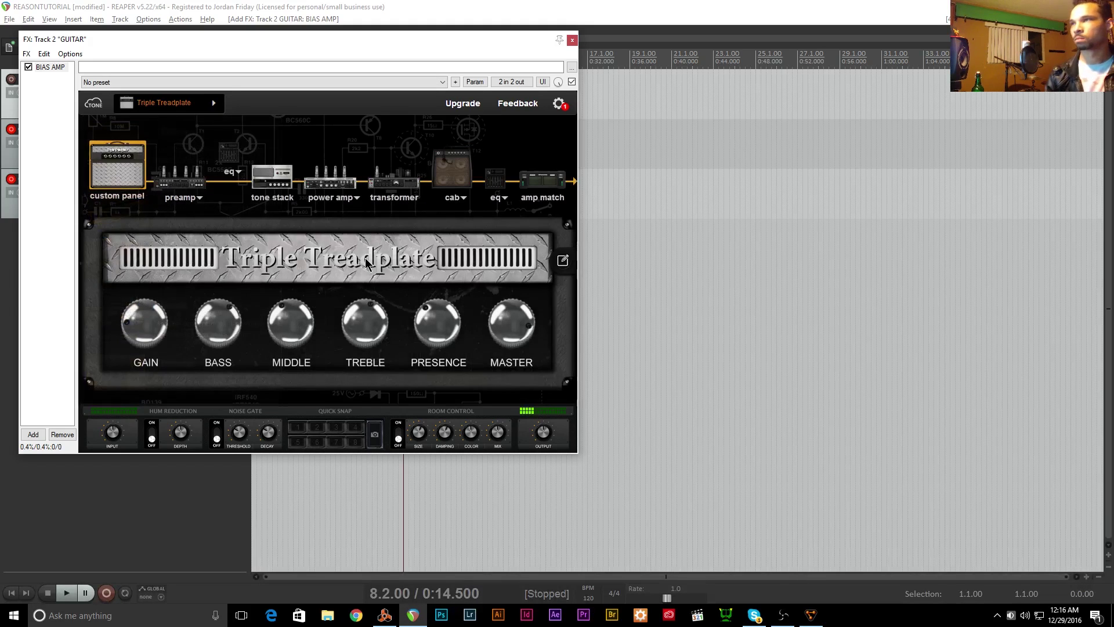
- Set the amp's cabinet model to 4x12 Treadplate and raise the gain on its custom panel
left_click(470, 168)
left_click(491, 258)
scroll(365, 298, "down", 10)
scroll(408, 256, "up", 2)
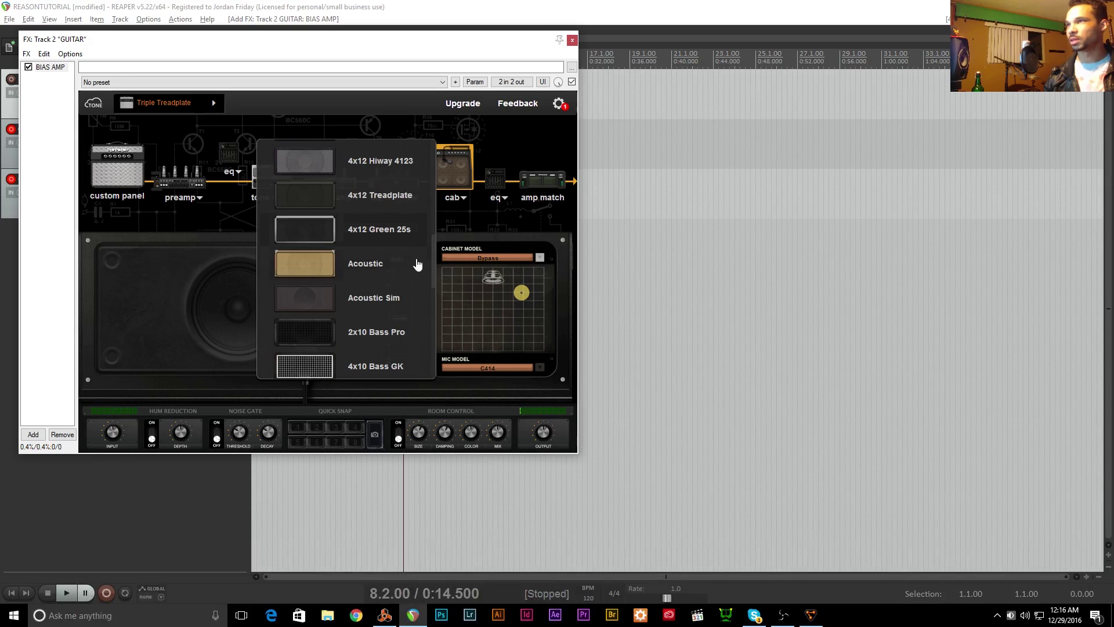
left_click(389, 195)
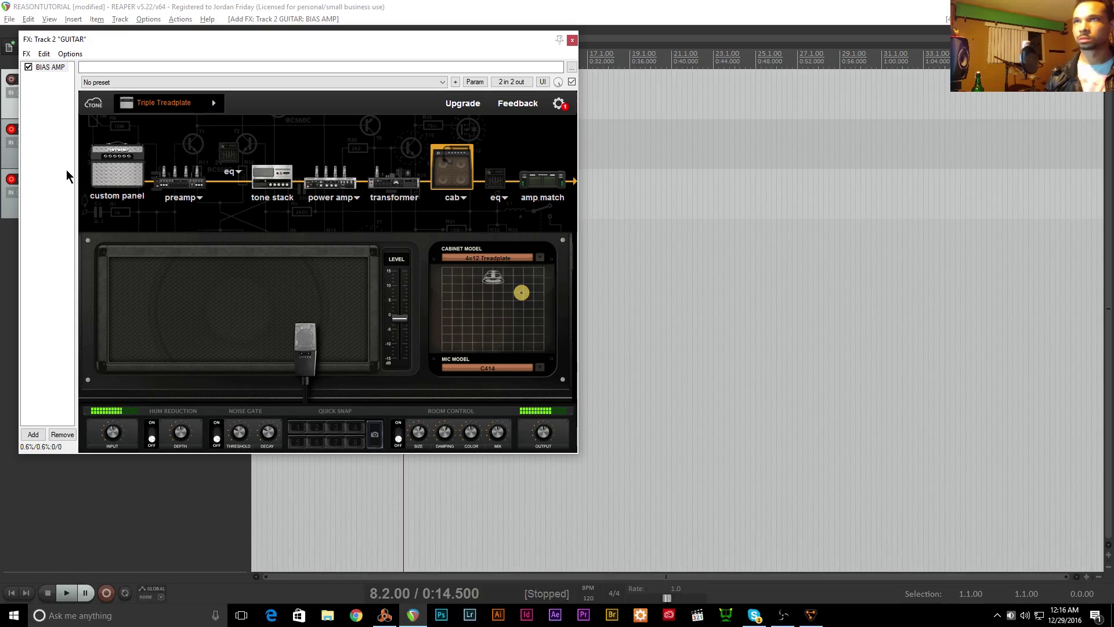
left_click(121, 159)
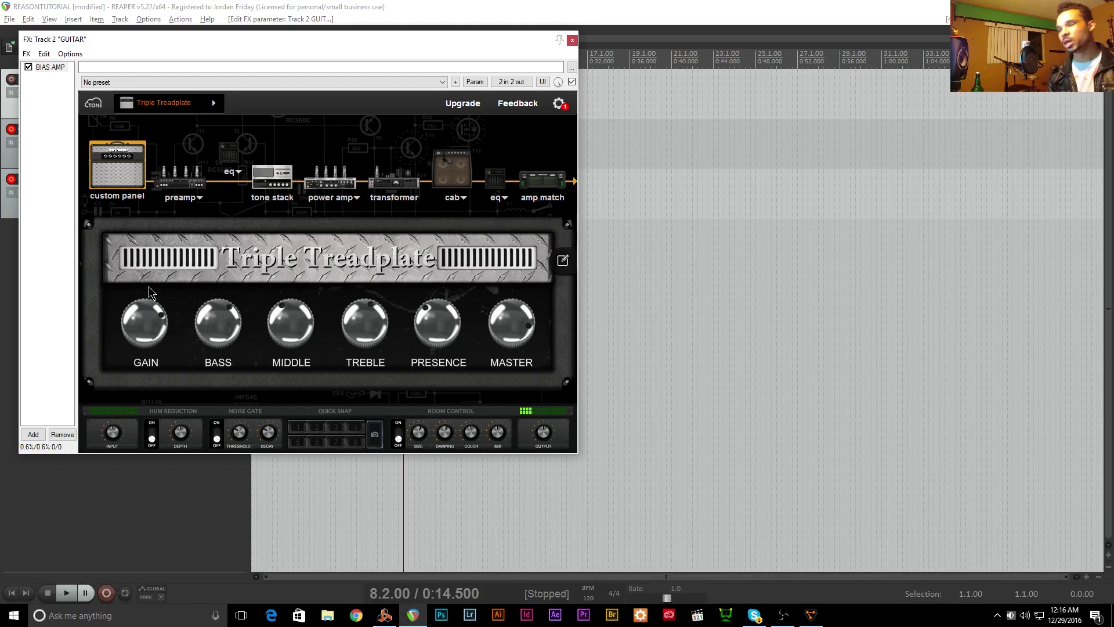
- Switch to Reason and move the song position to bar 9, going back to REAPER briefly to check the amp
left_click(384, 617)
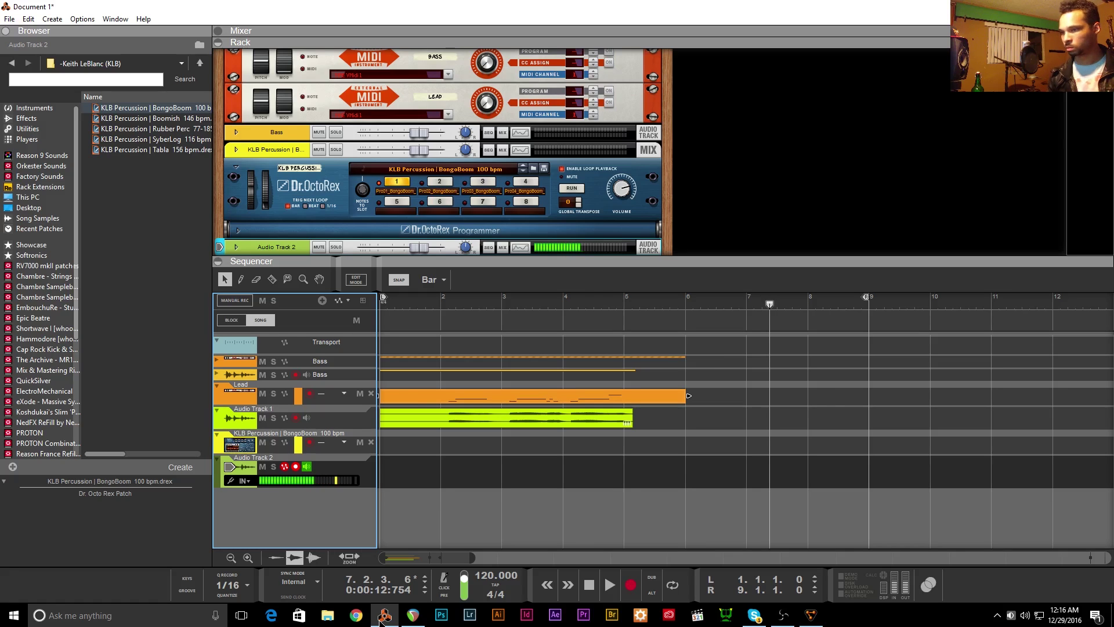
left_click(890, 306)
left_click(413, 614)
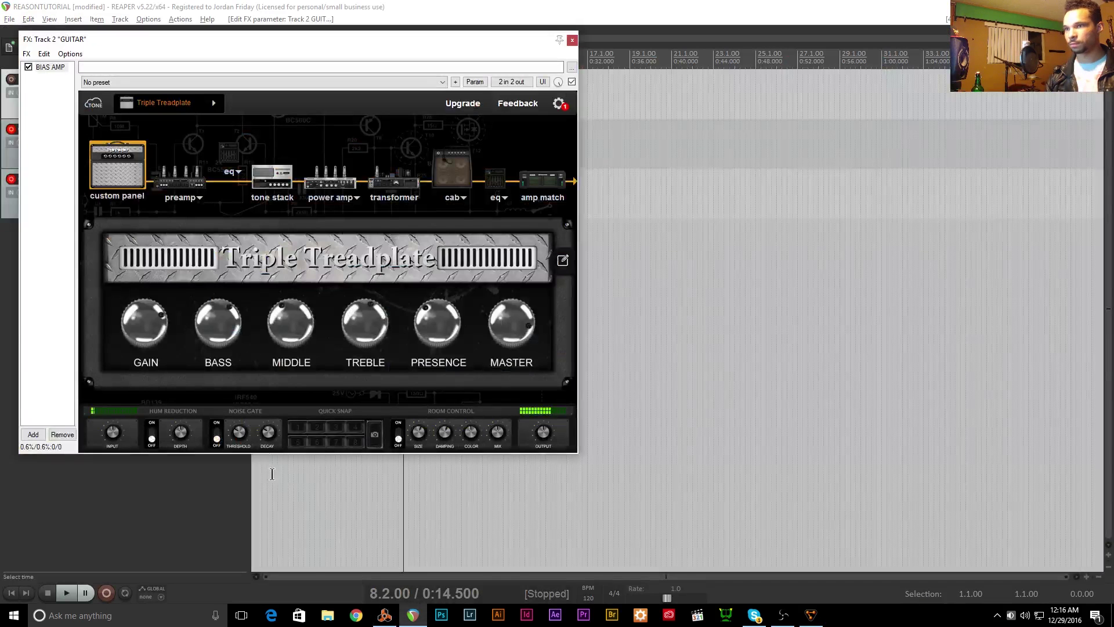
left_click(385, 614)
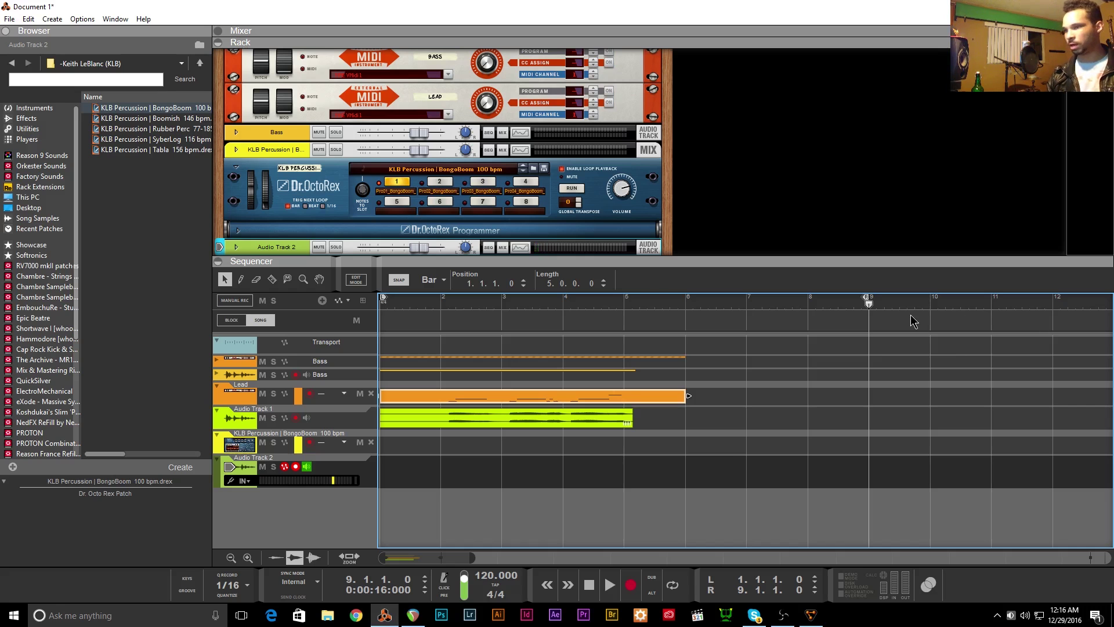
- Record the amp-processed guitar onto Audio Track 2 starting at bar 9, stop the recording and deselect the clip
key("ctrl+Return")
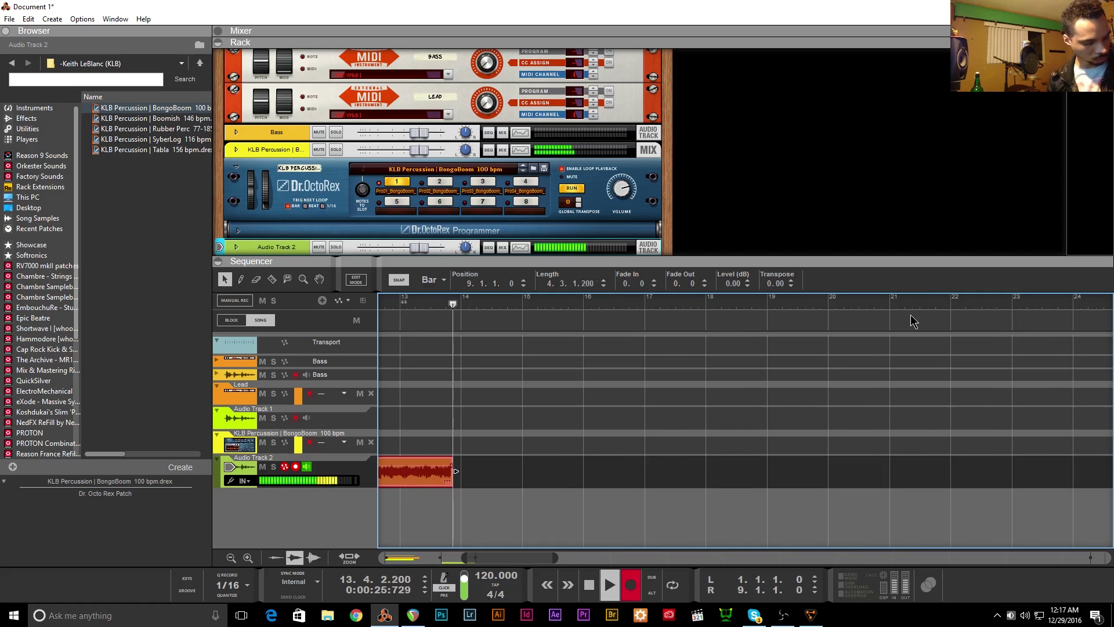
key("space")
left_click(592, 436)
- Play back the guitar recording on Audio Track 2 from bar 10
scroll(592, 435, "left", 7)
left_click(614, 301)
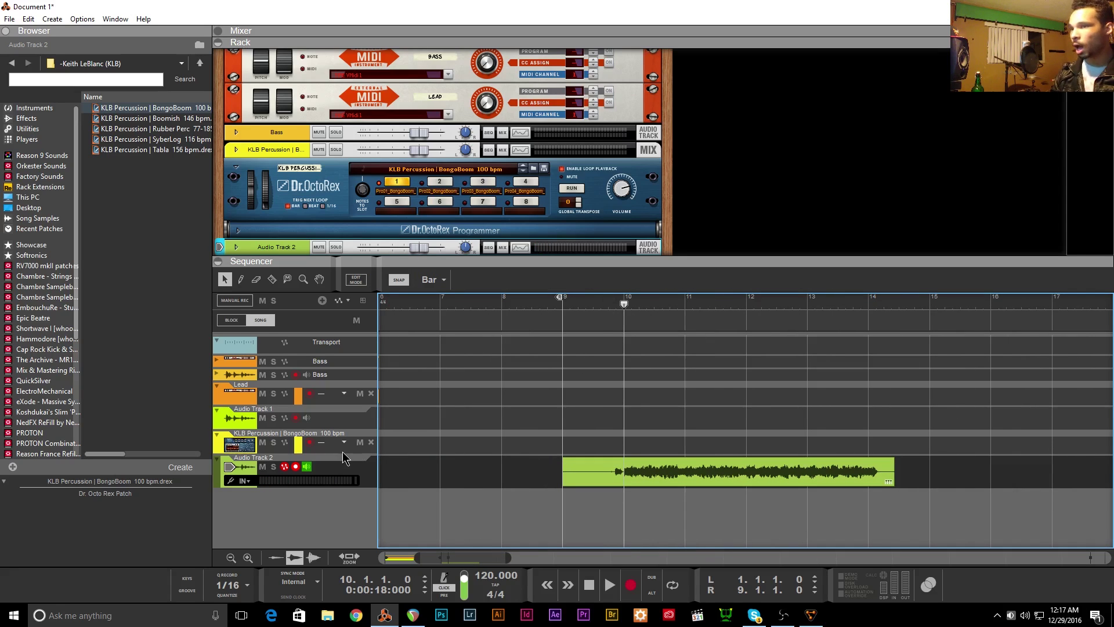
key("space")
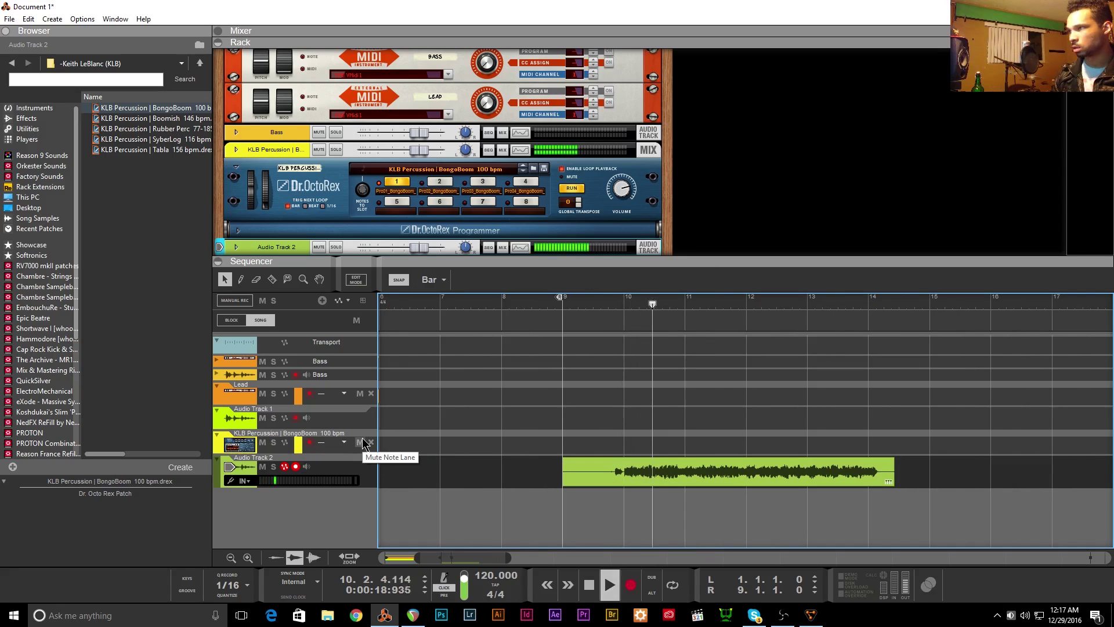
- Switch to REAPER, move the BIAS AMP effect window clear of the track list, and return to Reason
left_click(413, 614)
left_click_drag(225, 40, 661, 35)
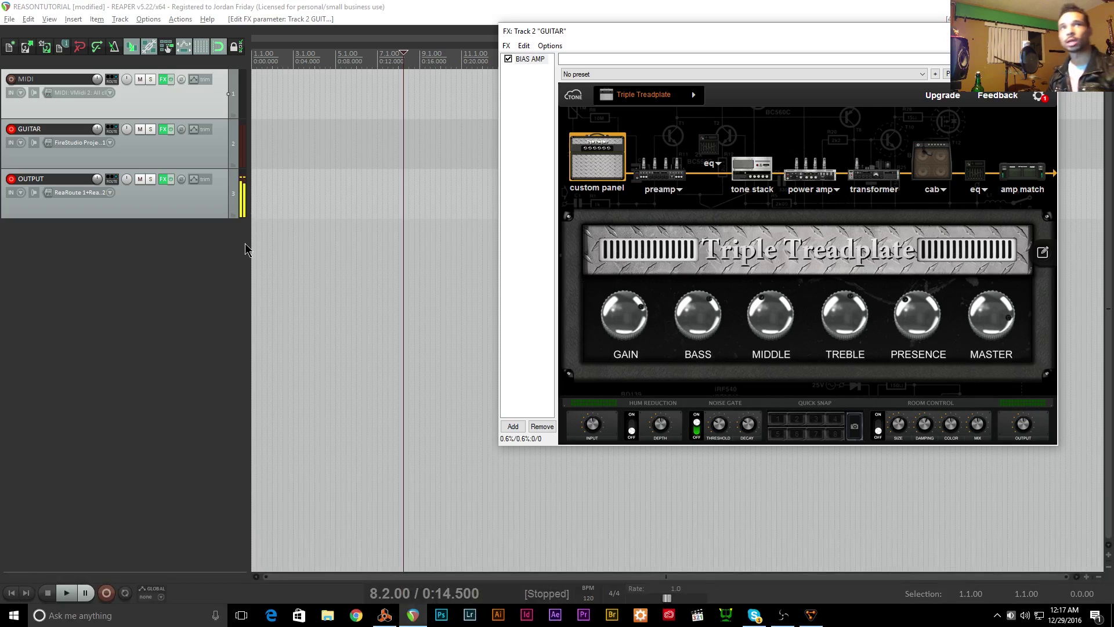
key("alt+Tab")
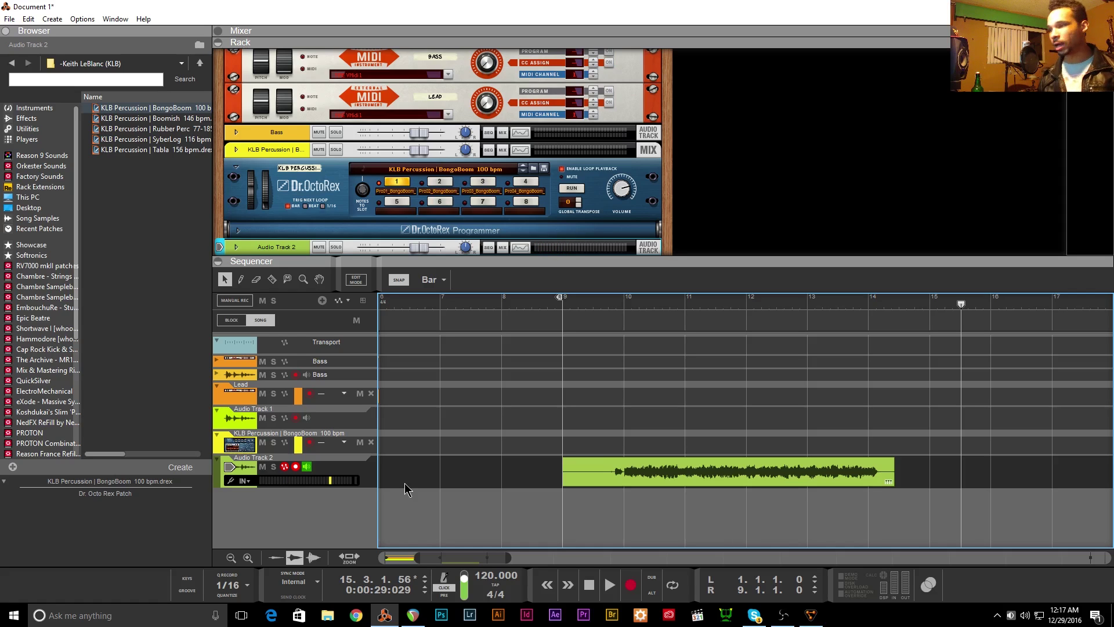
- Switch to REAPER, view the available stereo ReaRoute inputs for the OUTPUT track without changing the input, and return to Reason
mouse_move(422, 599)
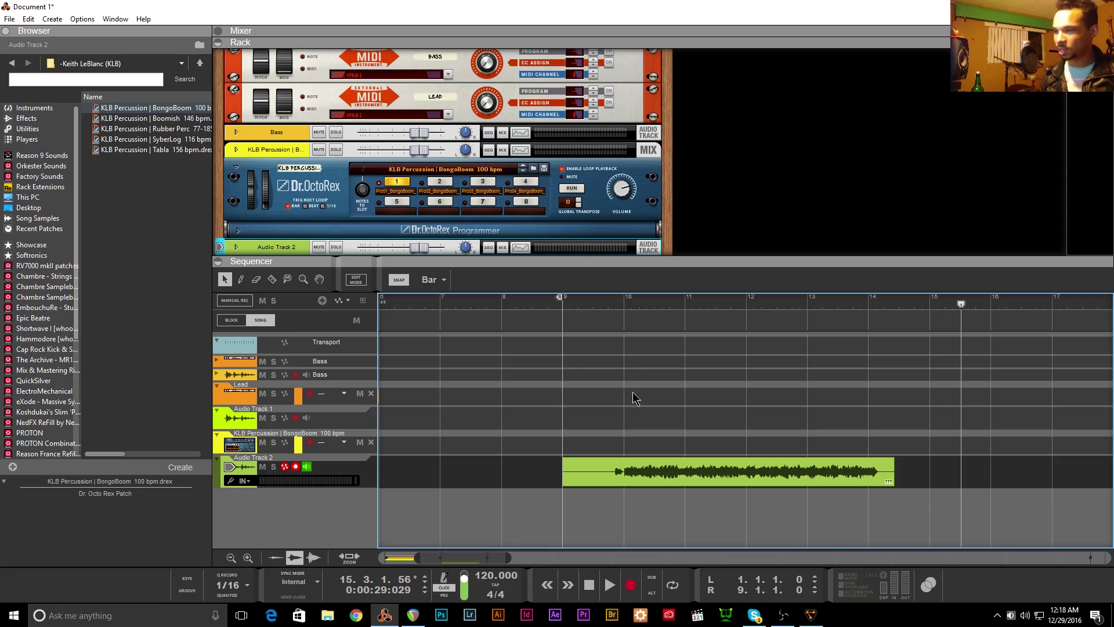
key("alt+Tab")
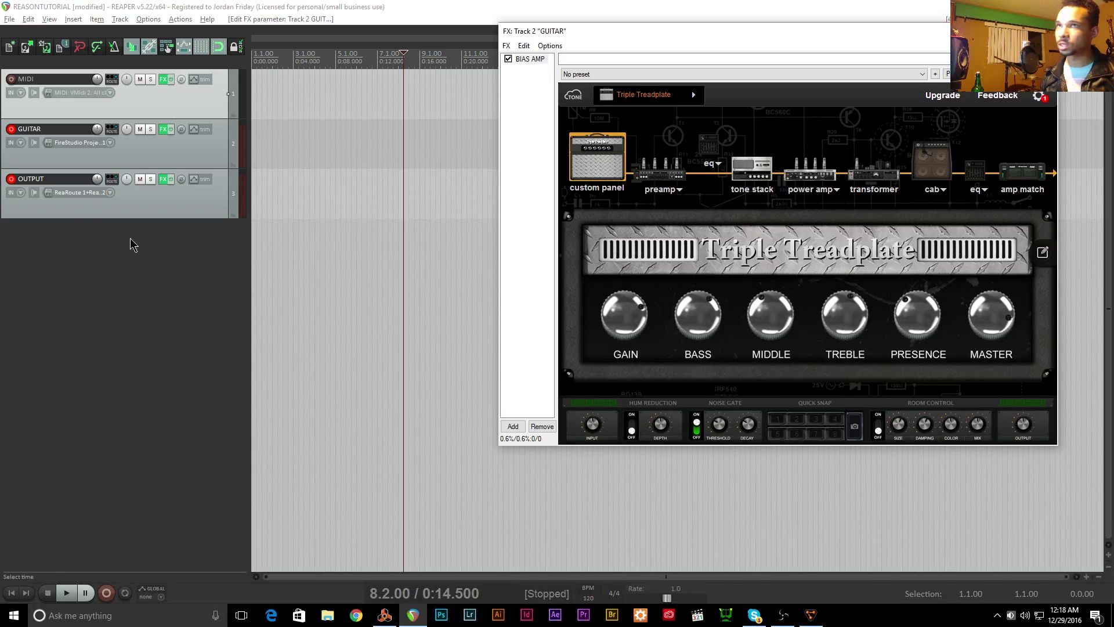
left_click(68, 193)
mouse_move(98, 217)
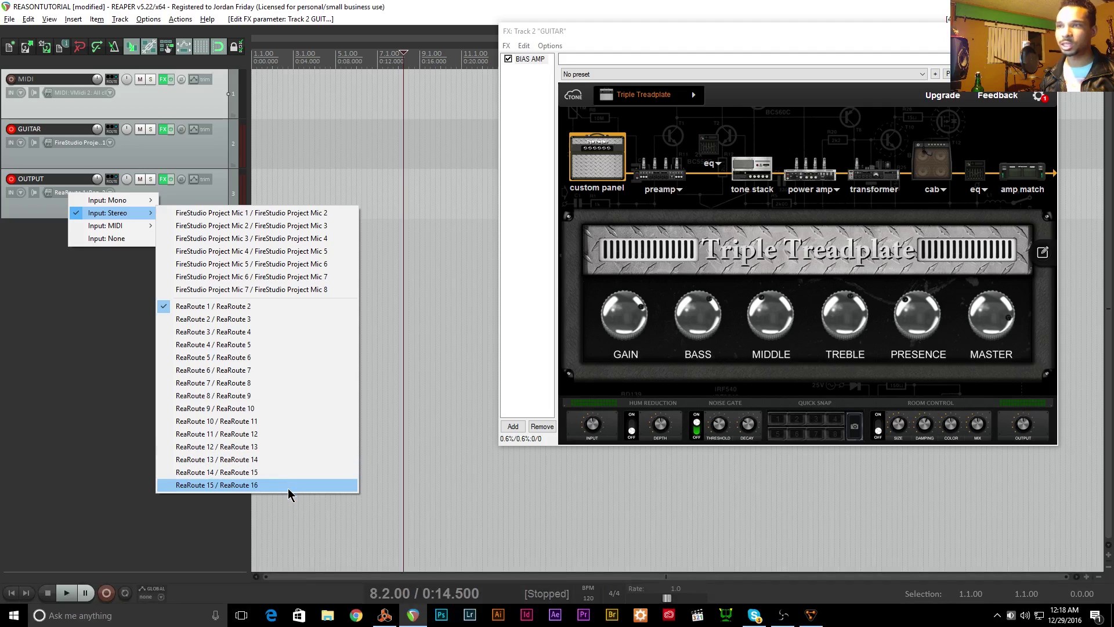
left_click(194, 534)
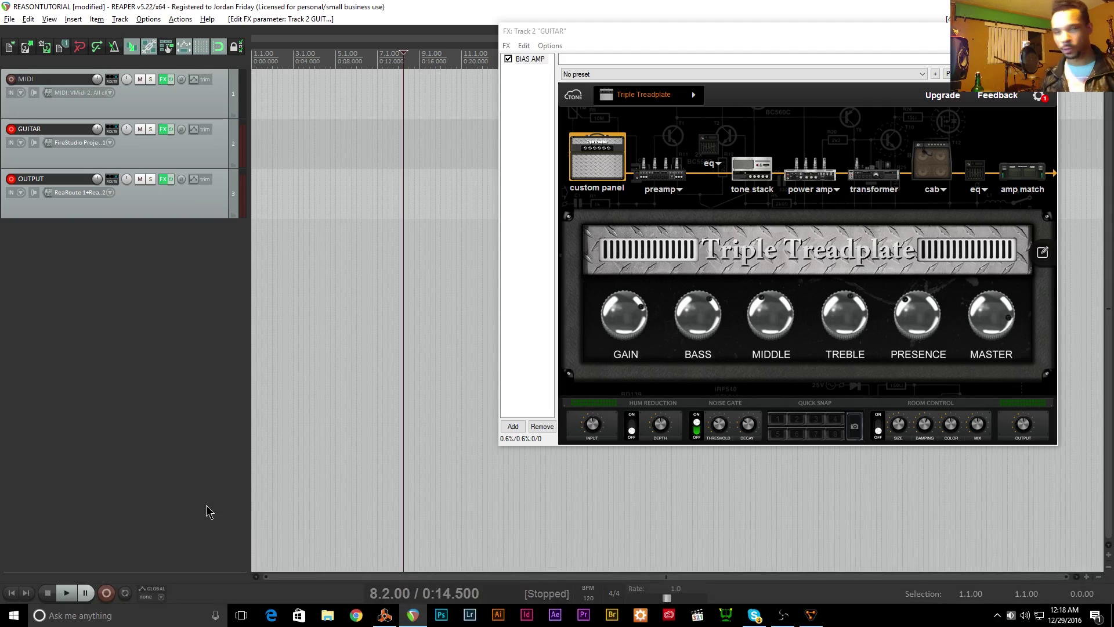
key("alt+Tab")
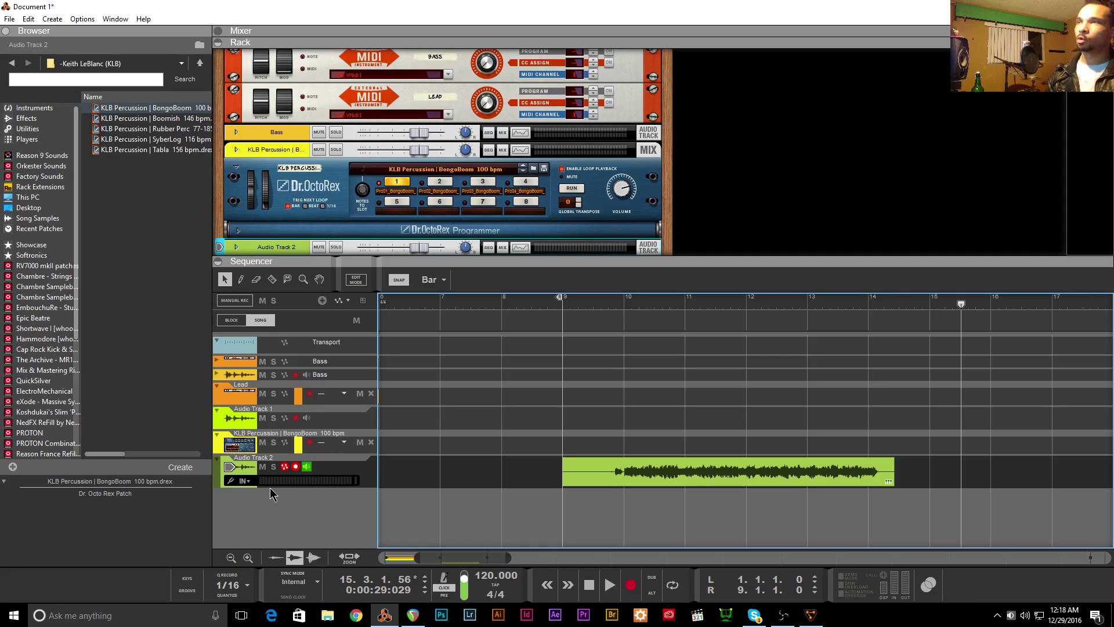
scroll(365, 215, "up", 3)
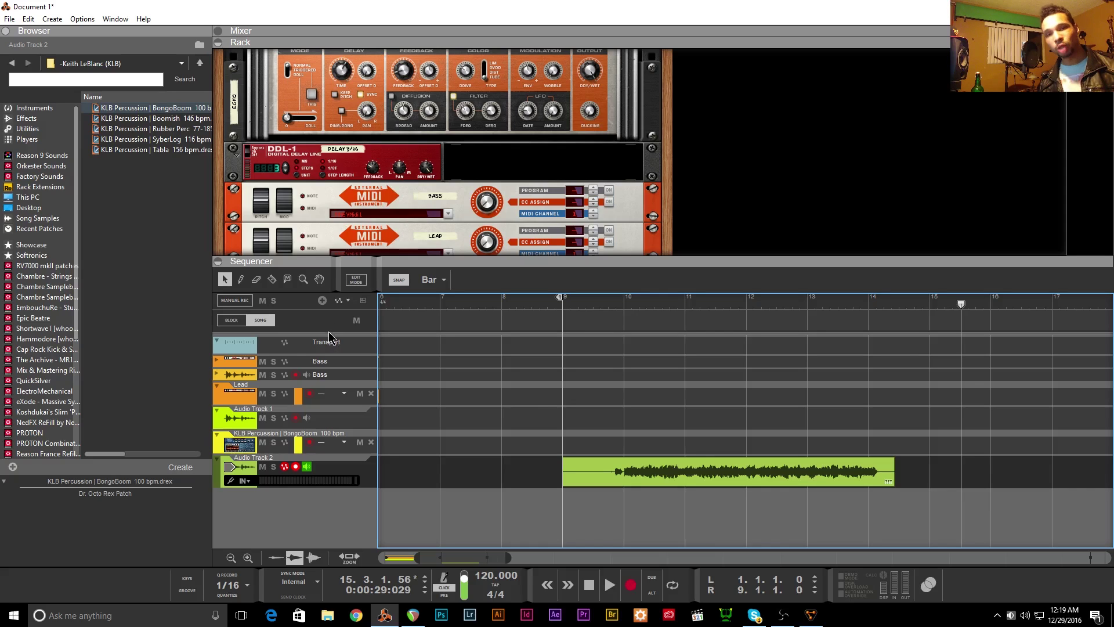
left_click(781, 617)
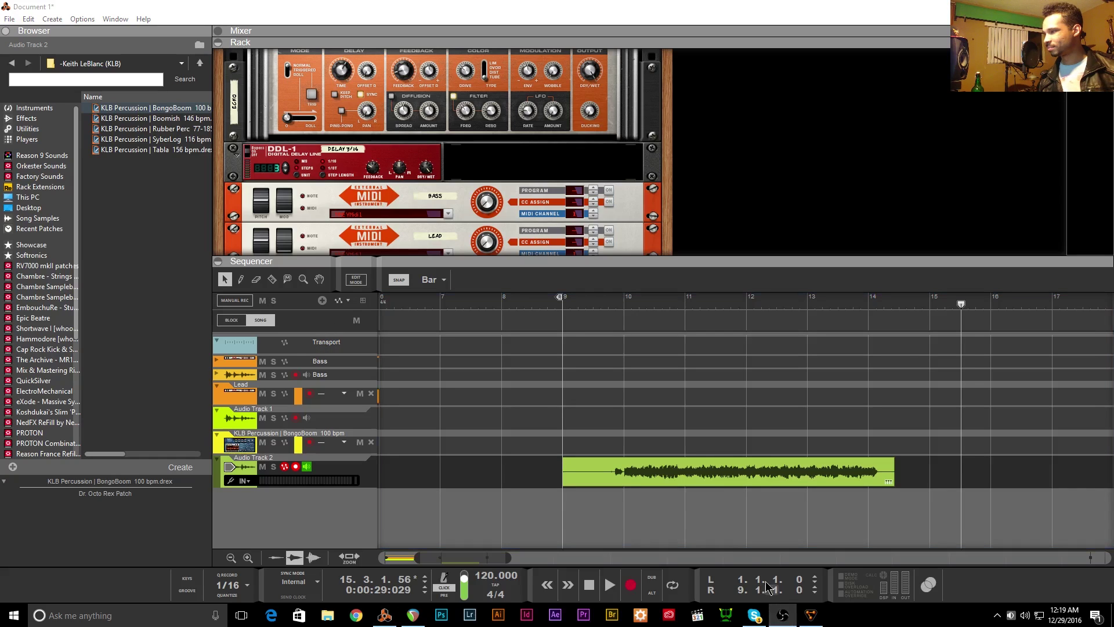